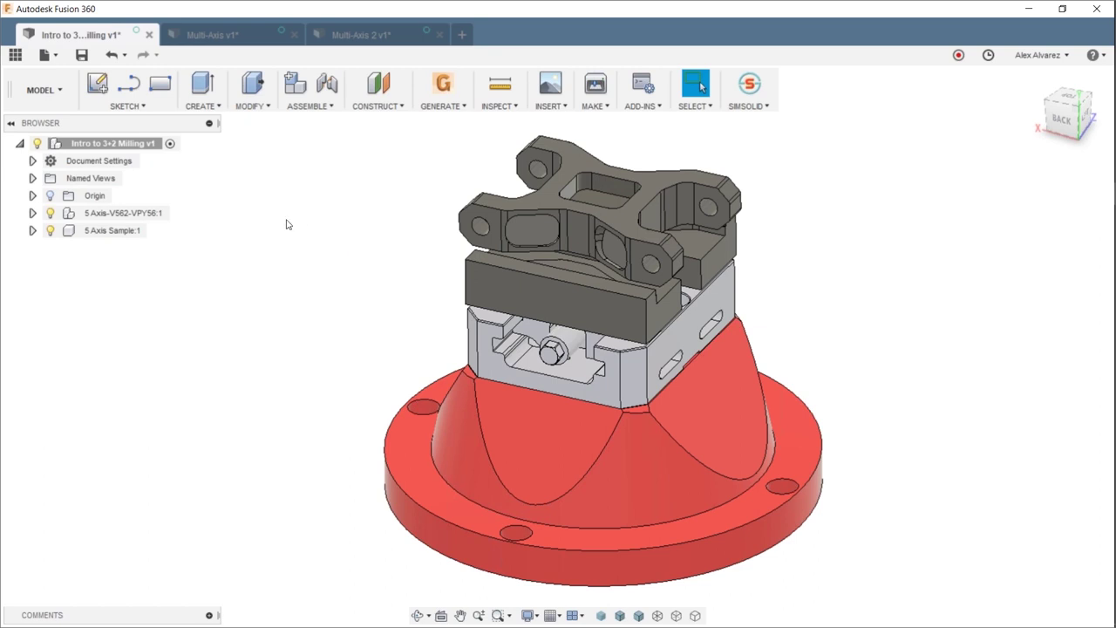
Glance at the workspace list, then open the projects panel and scroll through it.
left_click(41, 89)
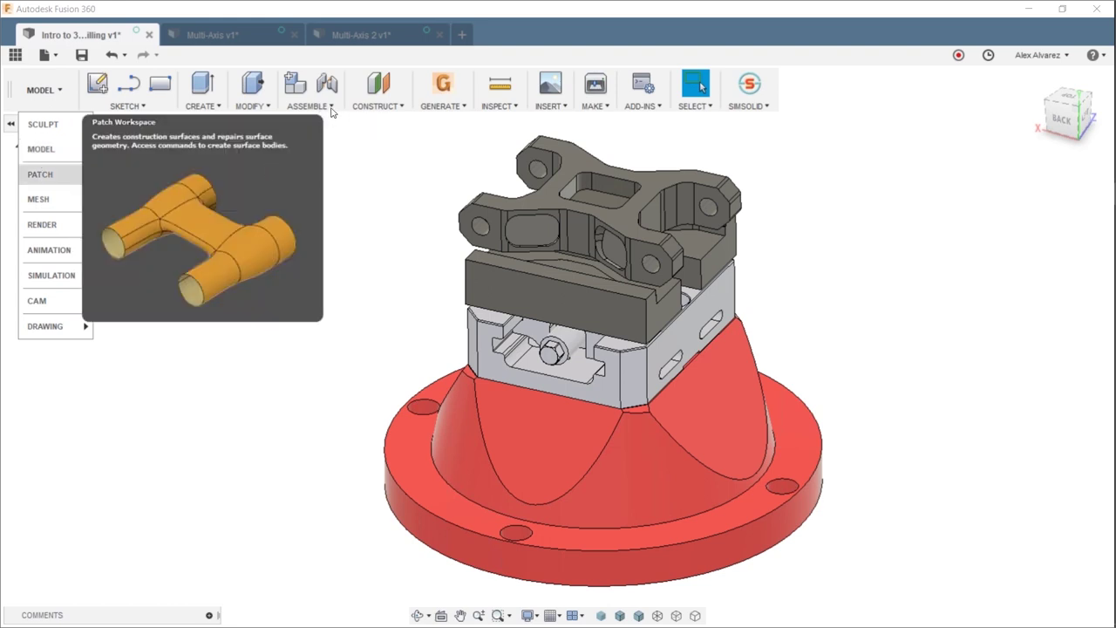
left_click(391, 158)
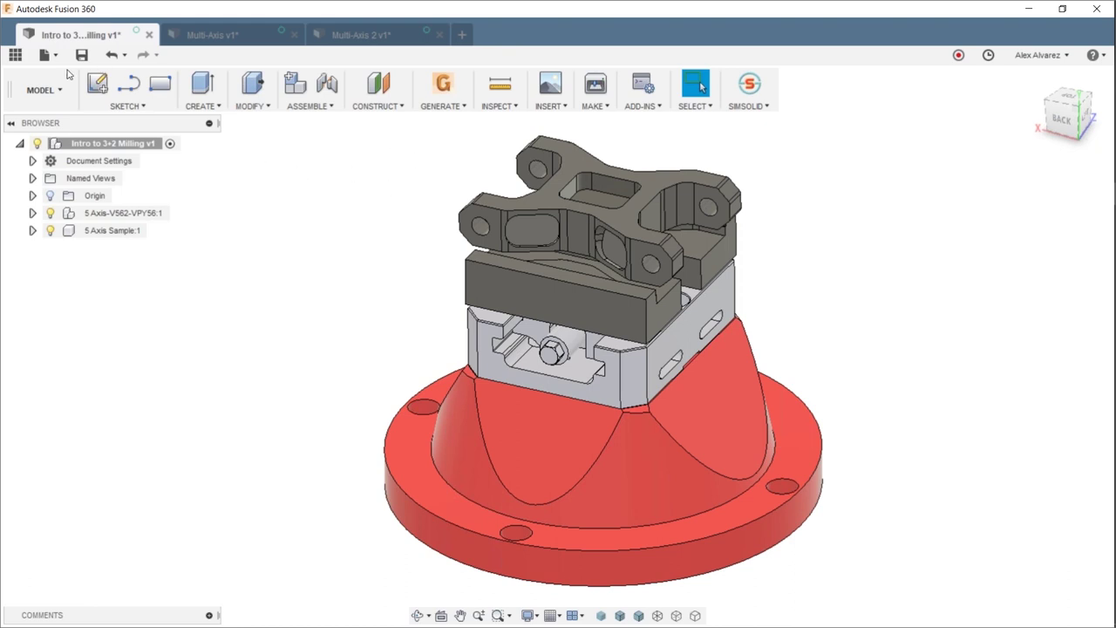
left_click(15, 54)
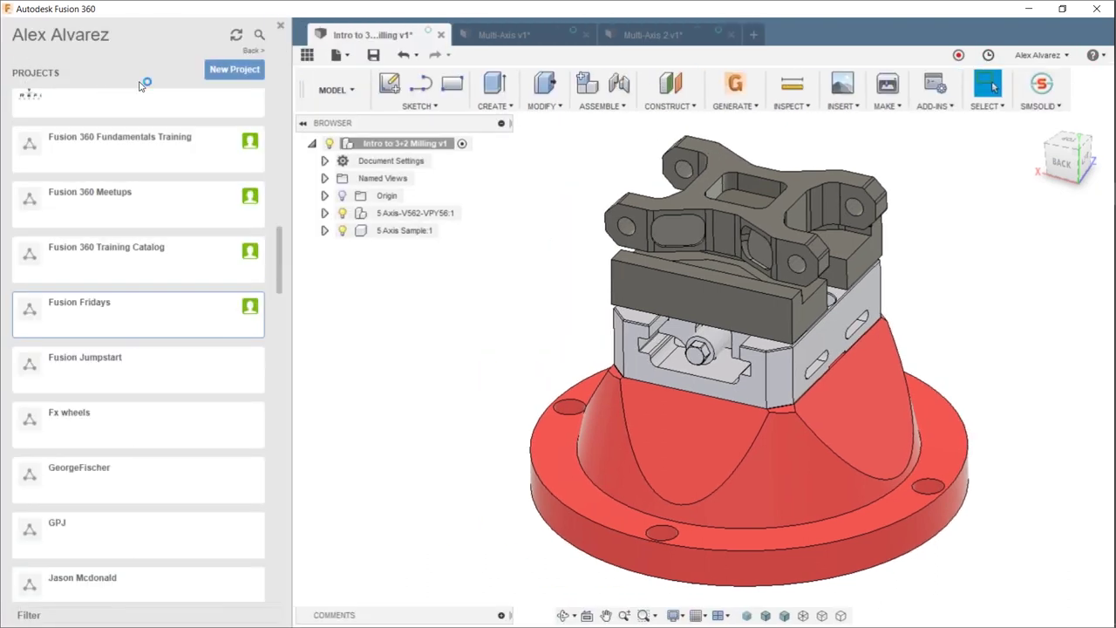
scroll(130, 120, "down", 1)
scroll(126, 140, "down", 8)
scroll(124, 166, "down", 3)
scroll(124, 188, "down", 18)
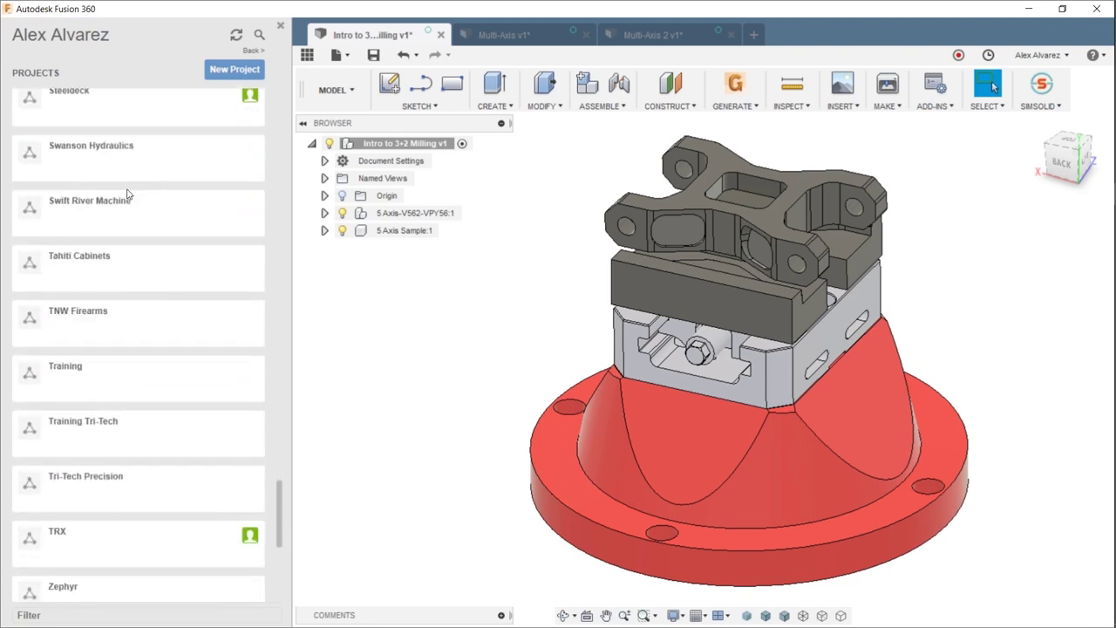
scroll(128, 194, "down", 6)
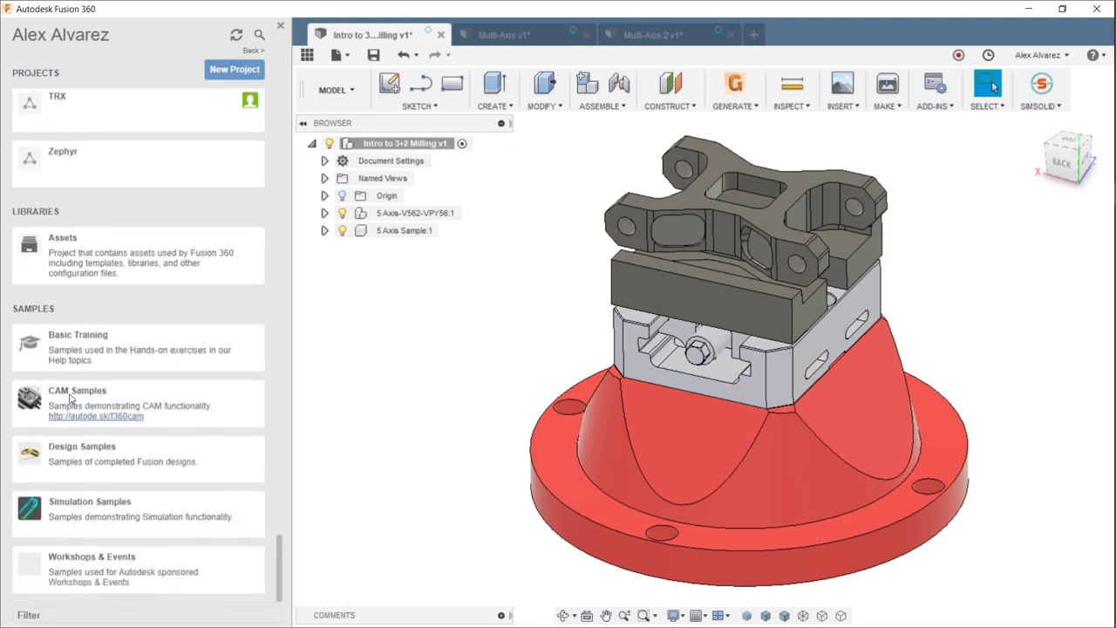
Browse CAM Samples to Workholding > 5th Axis Workholding, then close the projects panel.
left_click(72, 399)
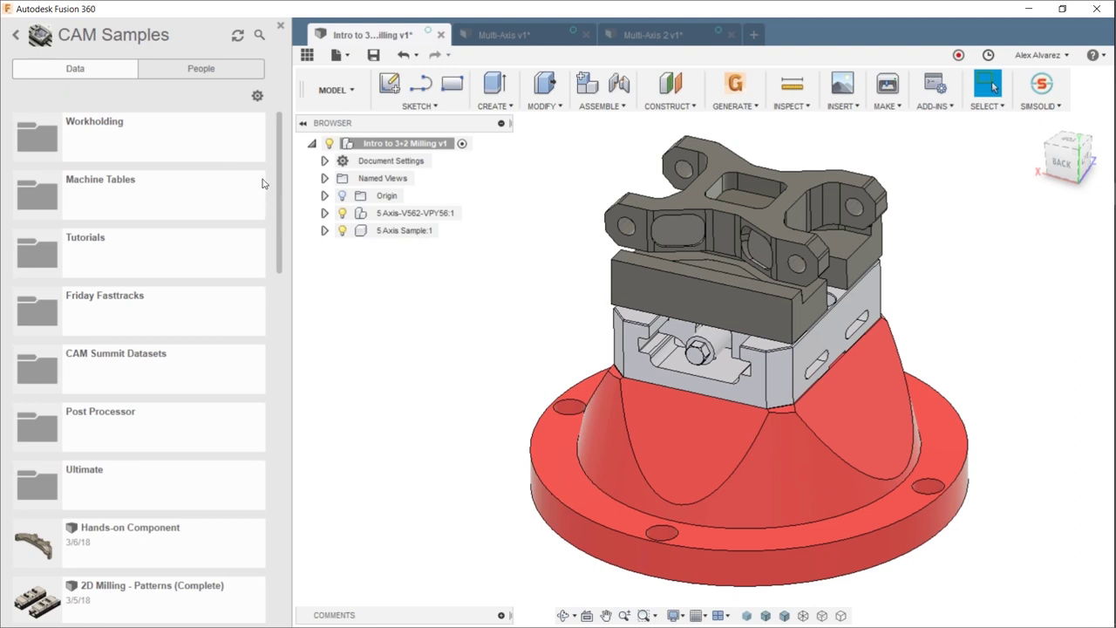
left_click(140, 144)
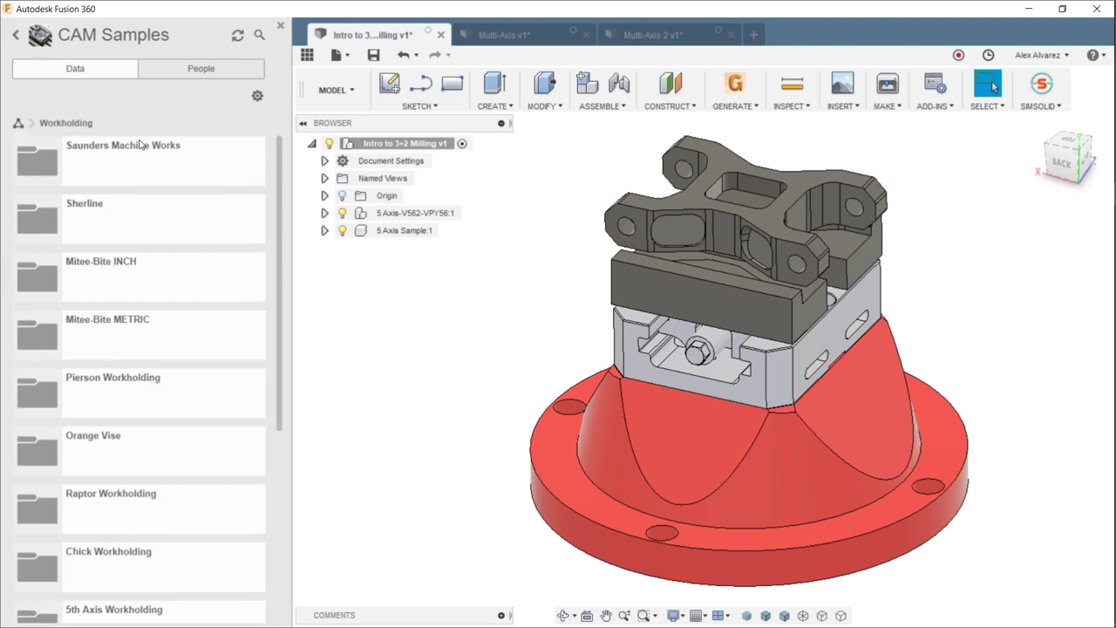
scroll(139, 179, "down", 5)
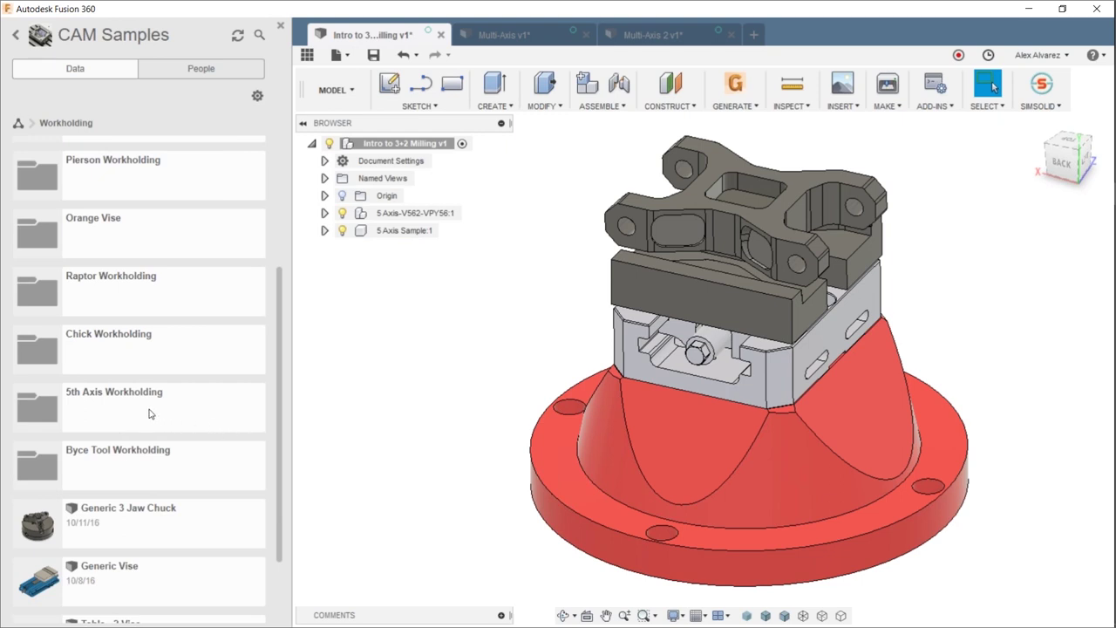
left_click(148, 414)
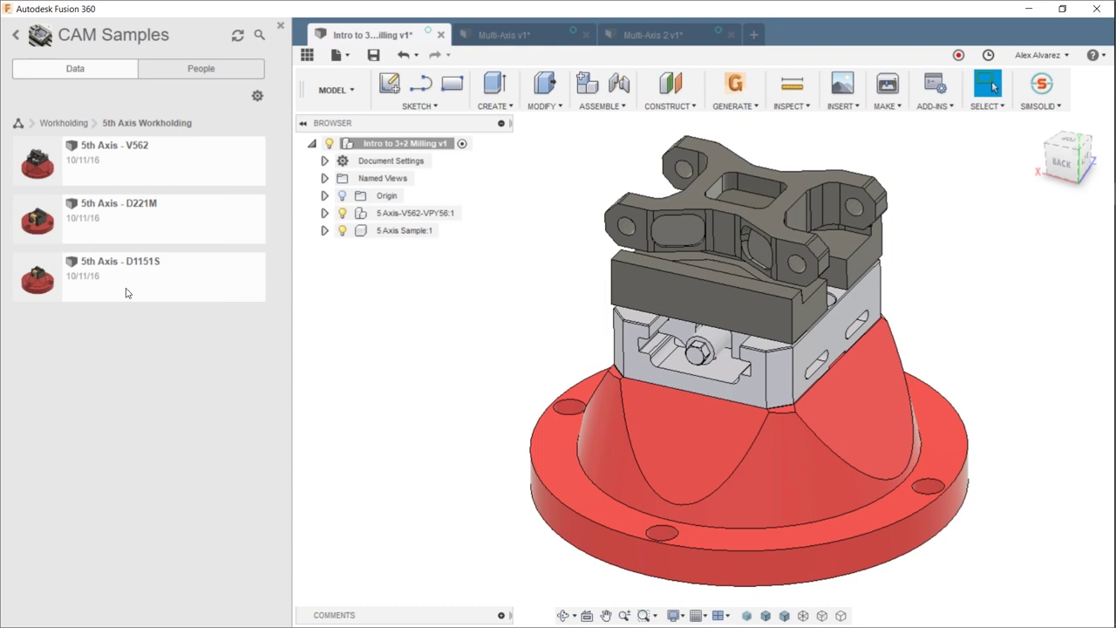
left_click(14, 35)
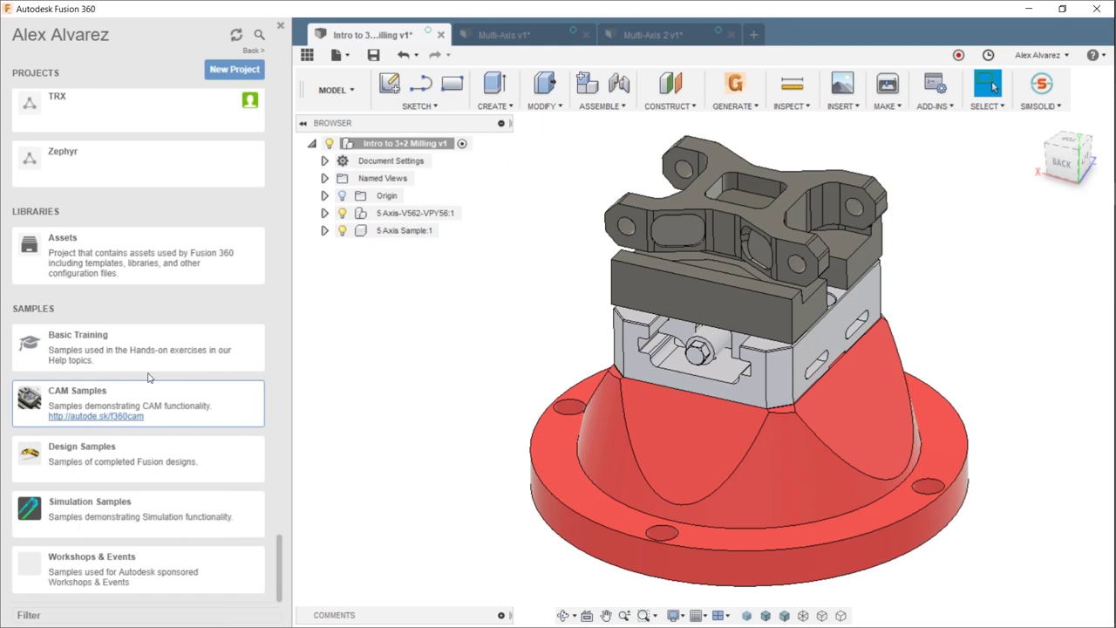
left_click(186, 403)
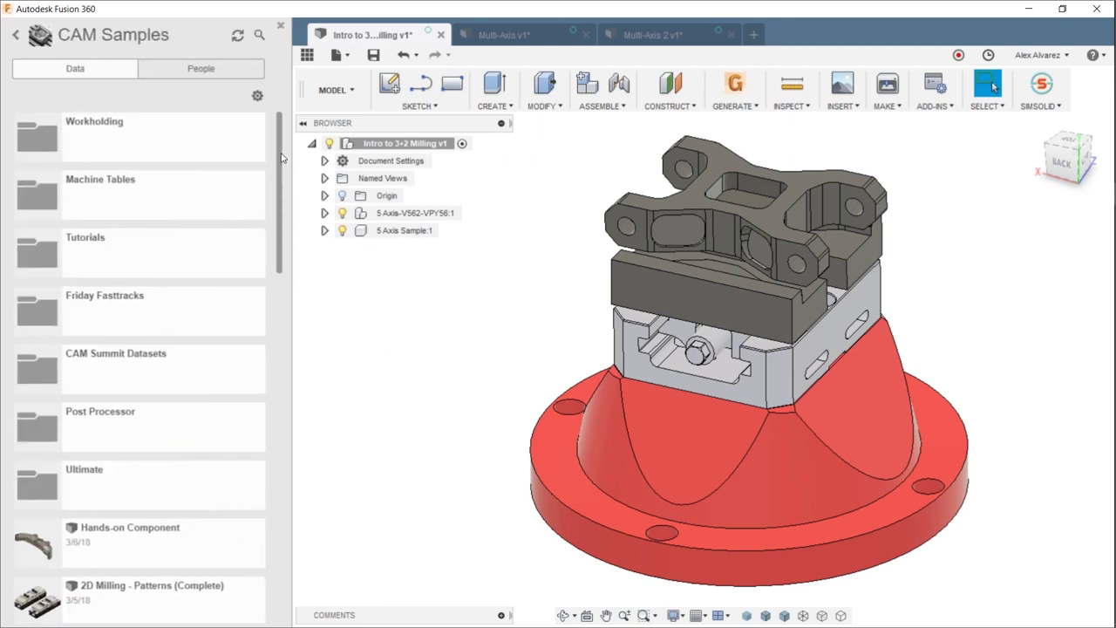
left_click_drag(281, 154, 243, 468)
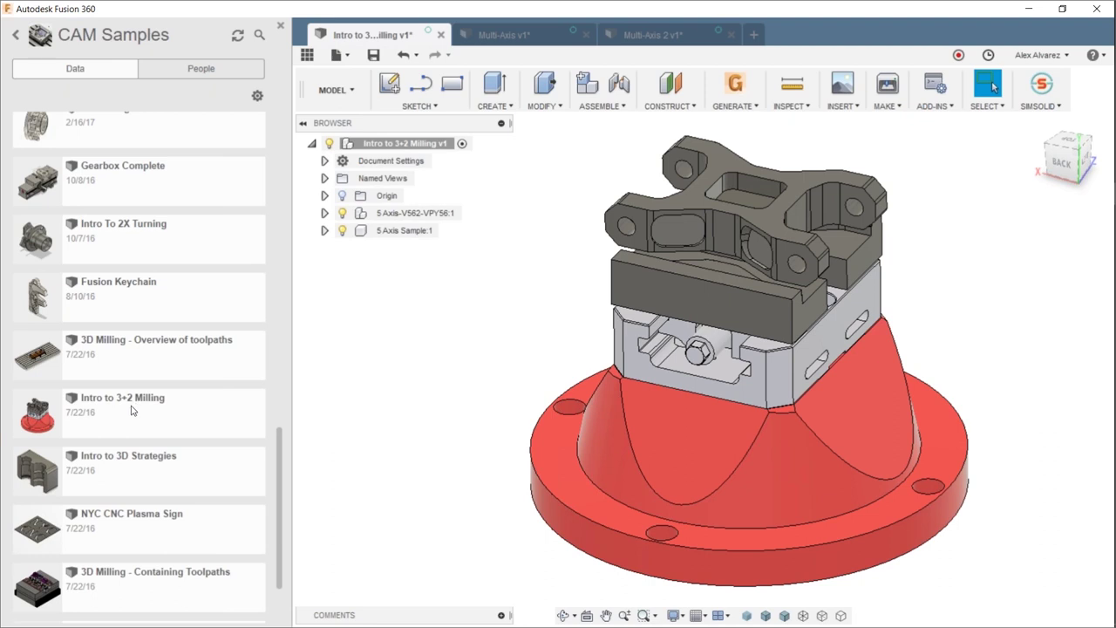
left_click(281, 27)
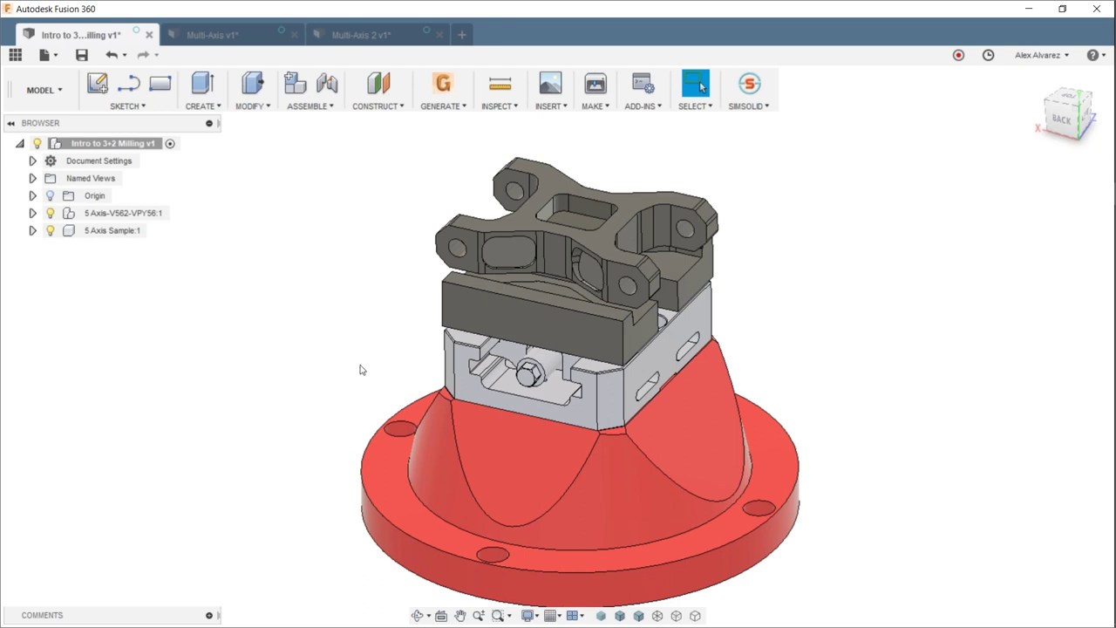
Orbit the fixture from top, below and side views, then bring up the workspace list.
middle_click_drag(832, 267, 843, 225)
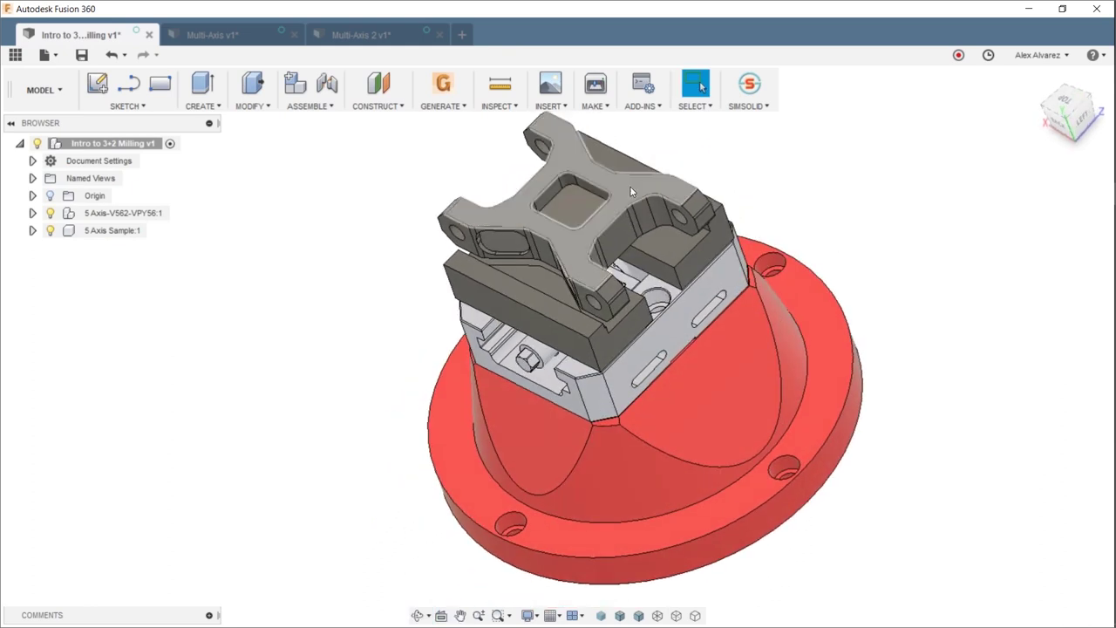
middle_click_drag(788, 177, 749, 240, "shift")
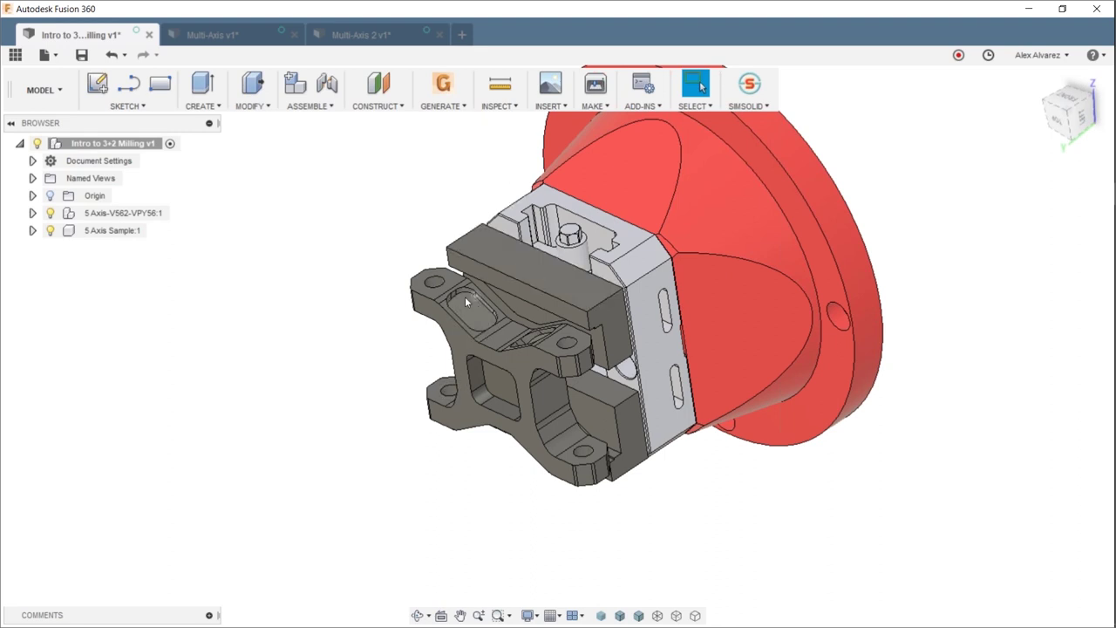
middle_click_drag(564, 354, 546, 444, "shift")
middle_click_drag(603, 397, 467, 297, "shift")
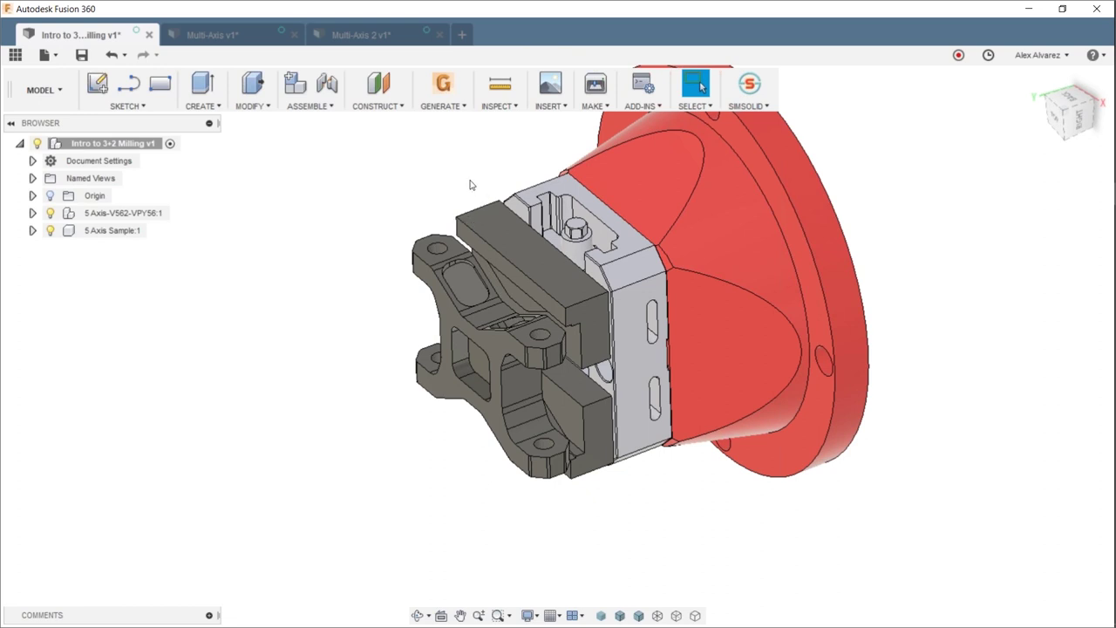
middle_click_drag(475, 177, 483, 169, "shift")
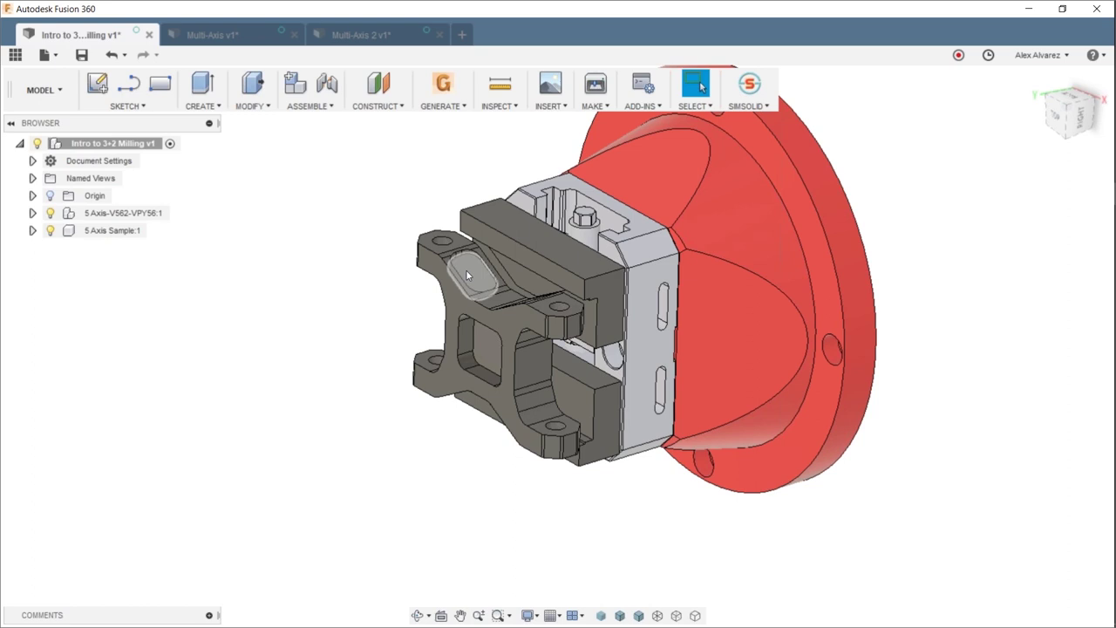
middle_click_drag(488, 285, 566, 261, "shift")
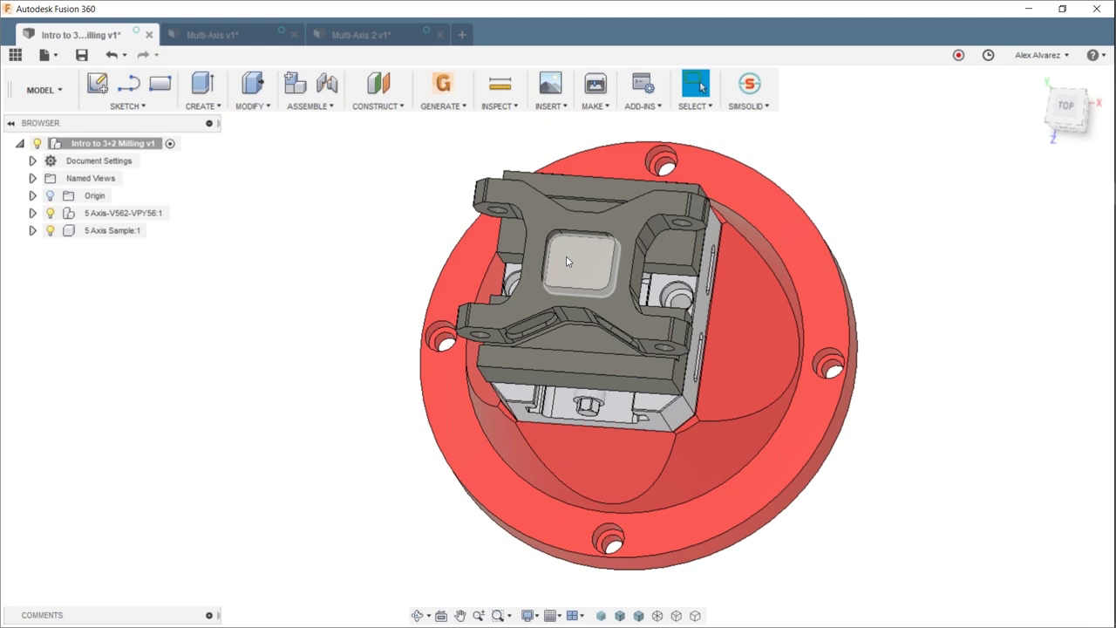
middle_click_drag(566, 261, 528, 300)
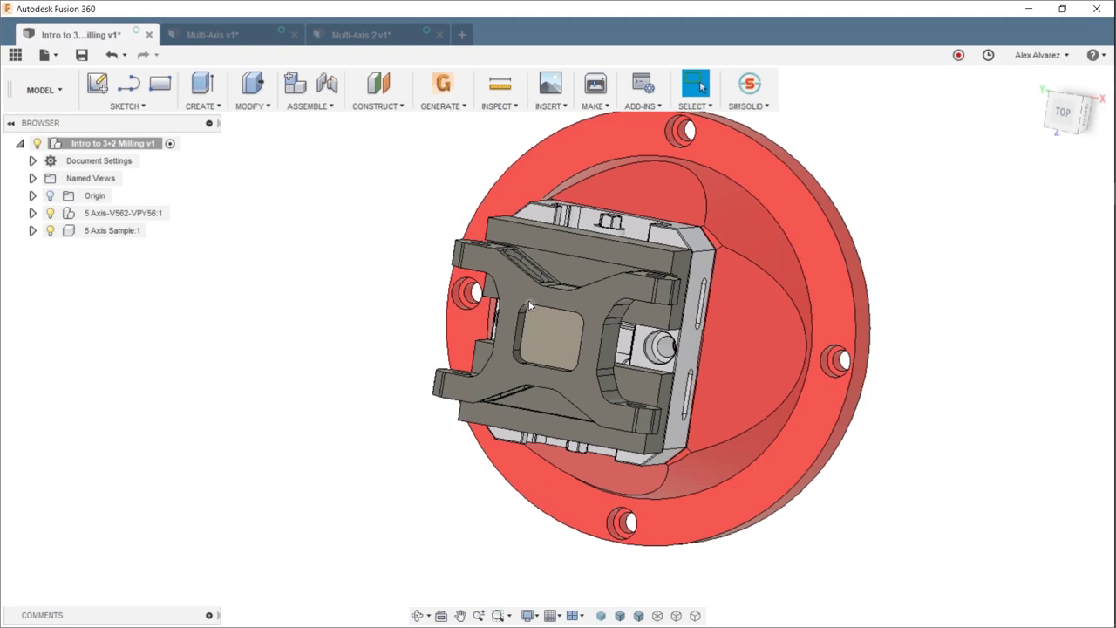
middle_click_drag(355, 293, 375, 227, "shift")
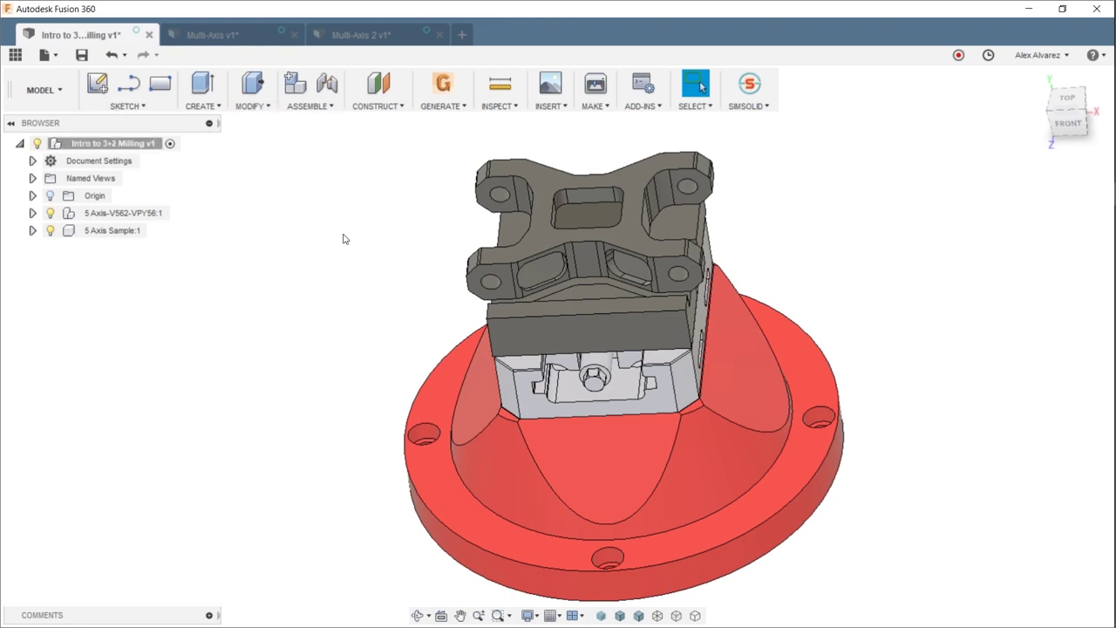
left_click(42, 90)
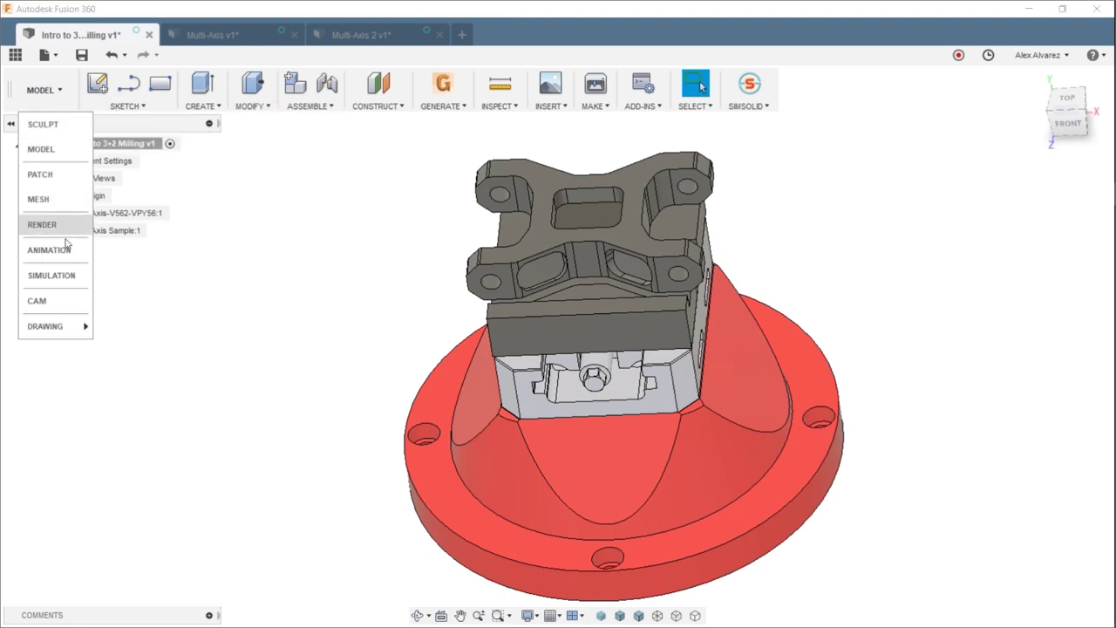
Switch to CAM and display the Face2, Adaptive1, 2D Pocket2 and 2D Contour2 toolpaths.
left_click(58, 304)
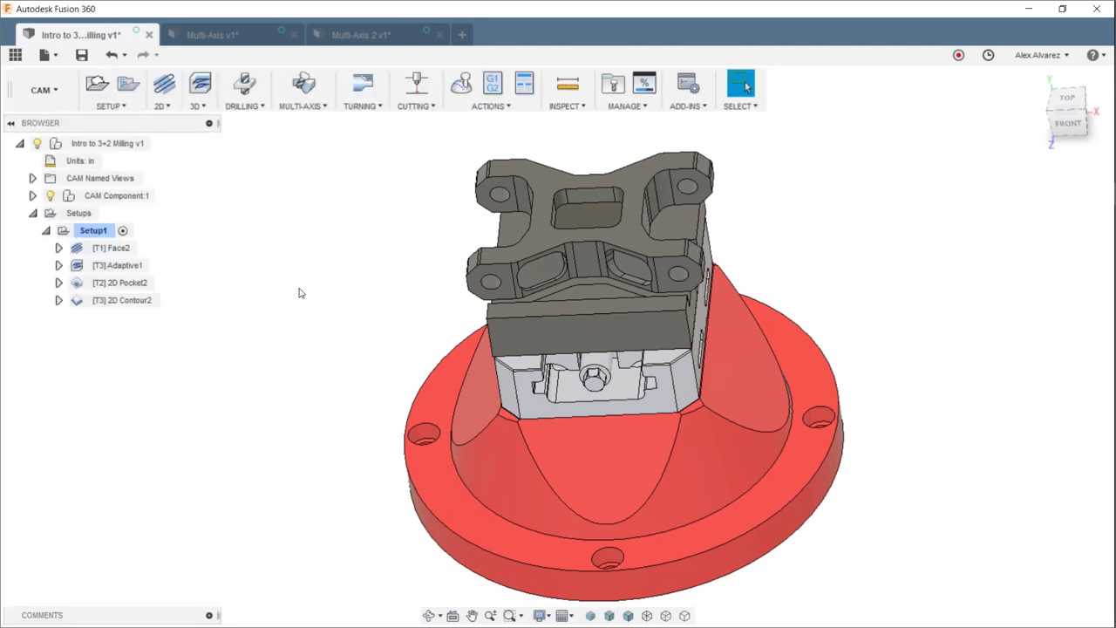
mouse_move(343, 299)
middle_mouse_down("shift")
mouse_move(336, 329)
mouse_move(354, 294)
mouse_move(323, 297)
middle_mouse_up("shift")
left_click(106, 249)
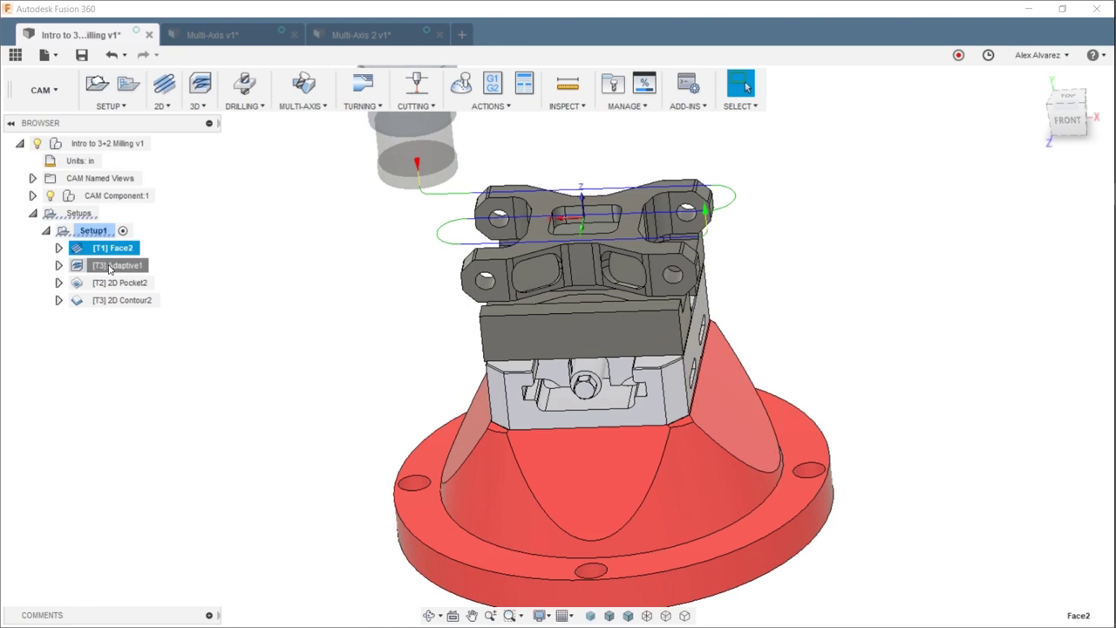
left_click(109, 266)
left_click(116, 282)
left_click(131, 300)
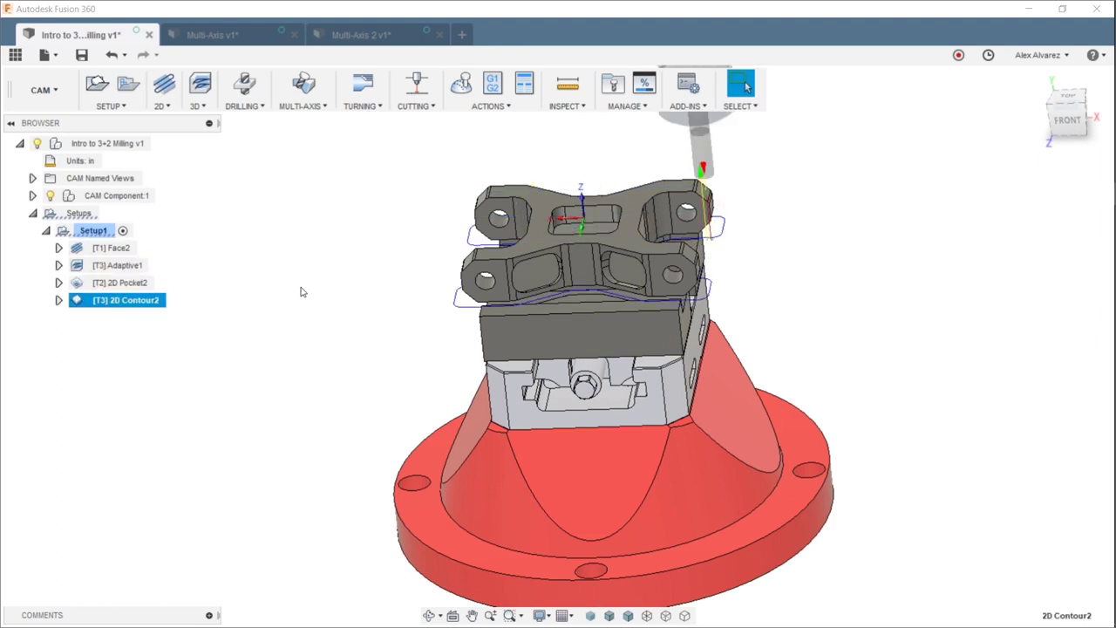
Orbit around the 2D Contour2 toolpath from underneath and tilted angles, then switch windows.
middle_click_drag(790, 272, 325, 326, "shift")
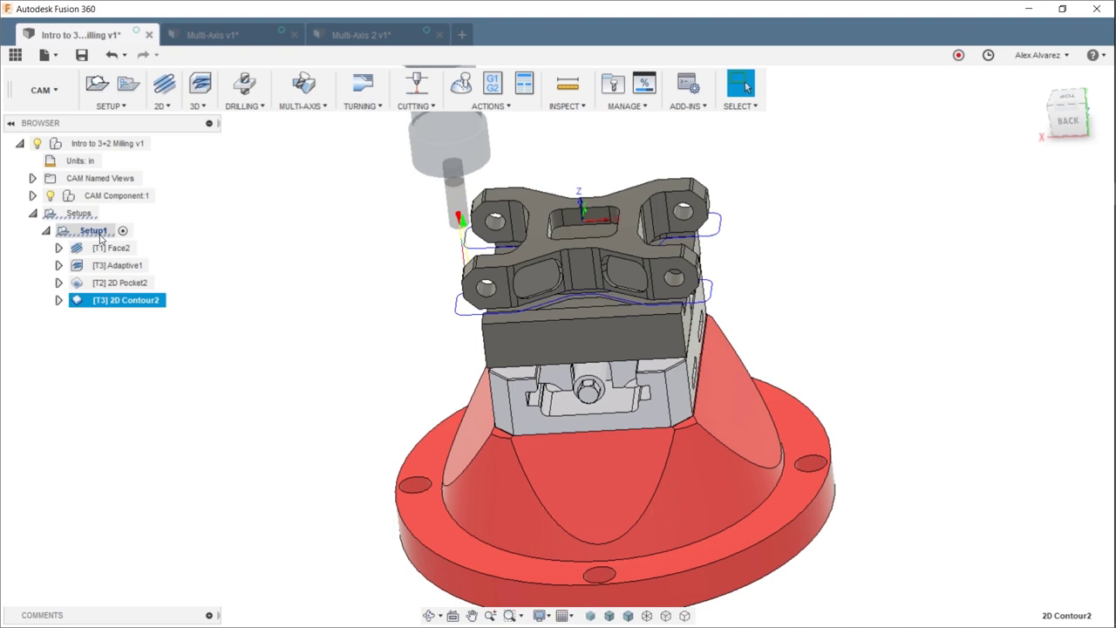
middle_click_drag(653, 170, 636, 189, "shift")
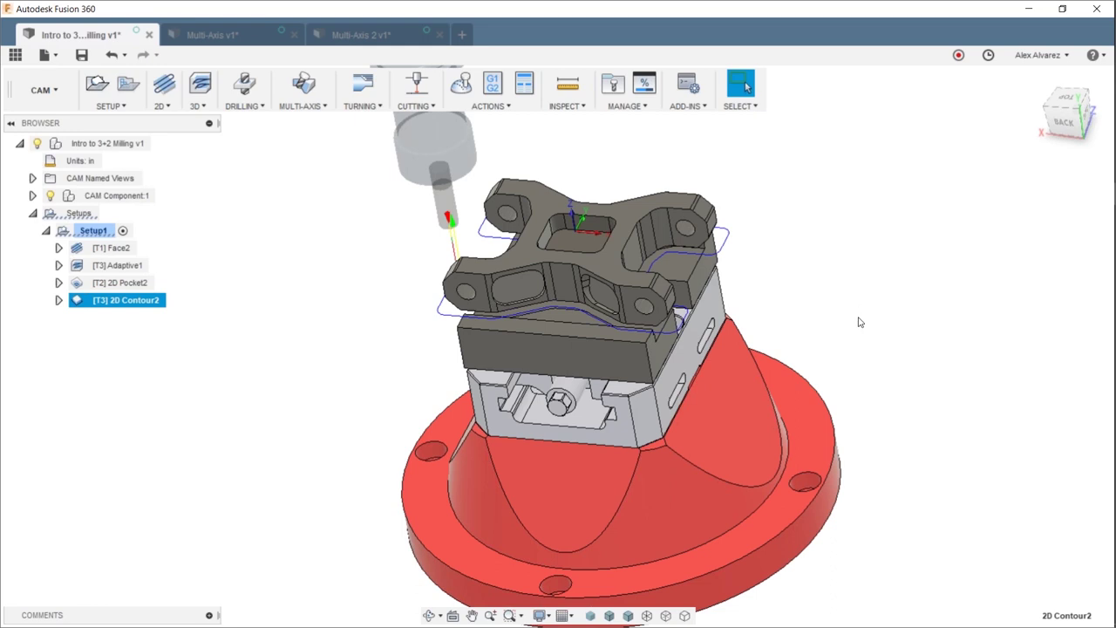
mouse_move(855, 317)
middle_mouse_down("shift")
mouse_move(878, 302)
mouse_move(851, 309)
middle_mouse_up("shift")
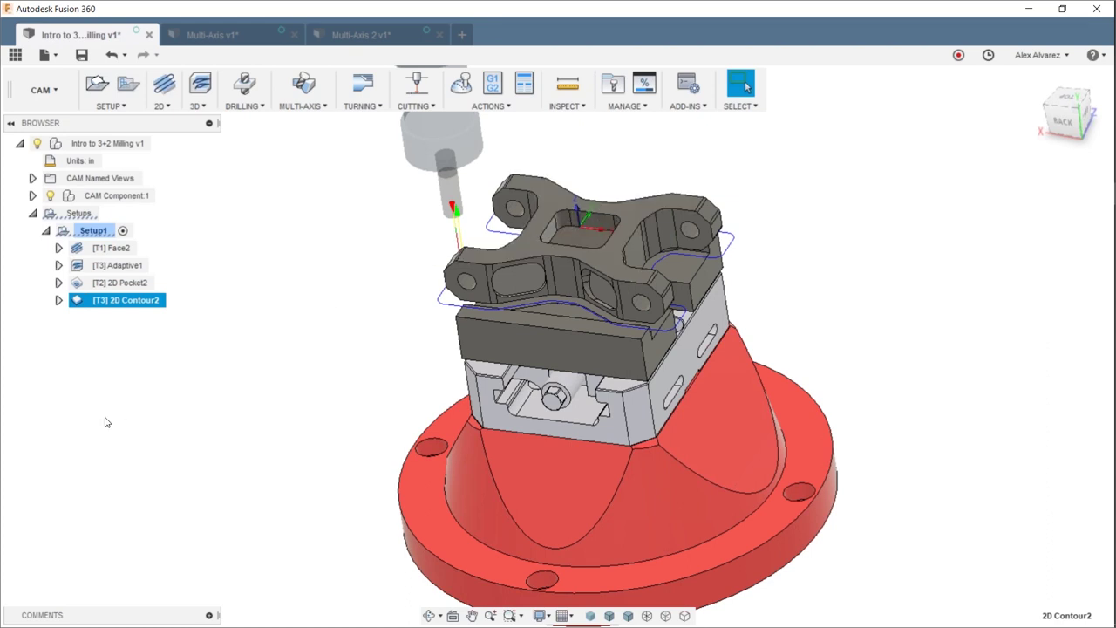
key("alt+Tab")
key("alt+Tab")
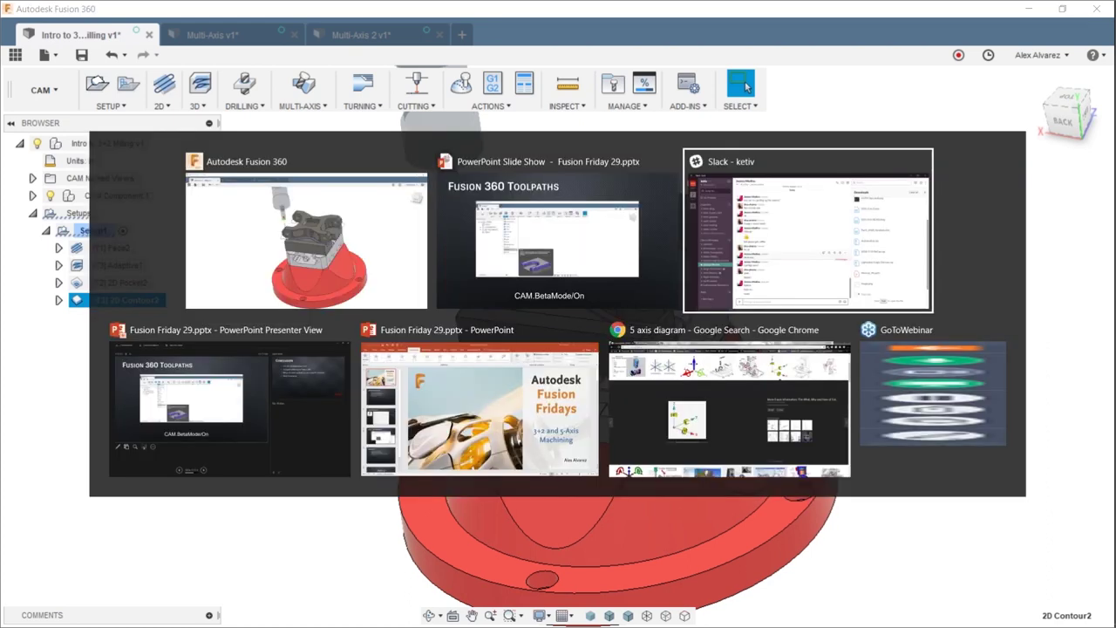
Show Chrome's 5-axis diagram of X, Y, Z and A, B, C over Fusion 360, then minimize it.
left_click(197, 273)
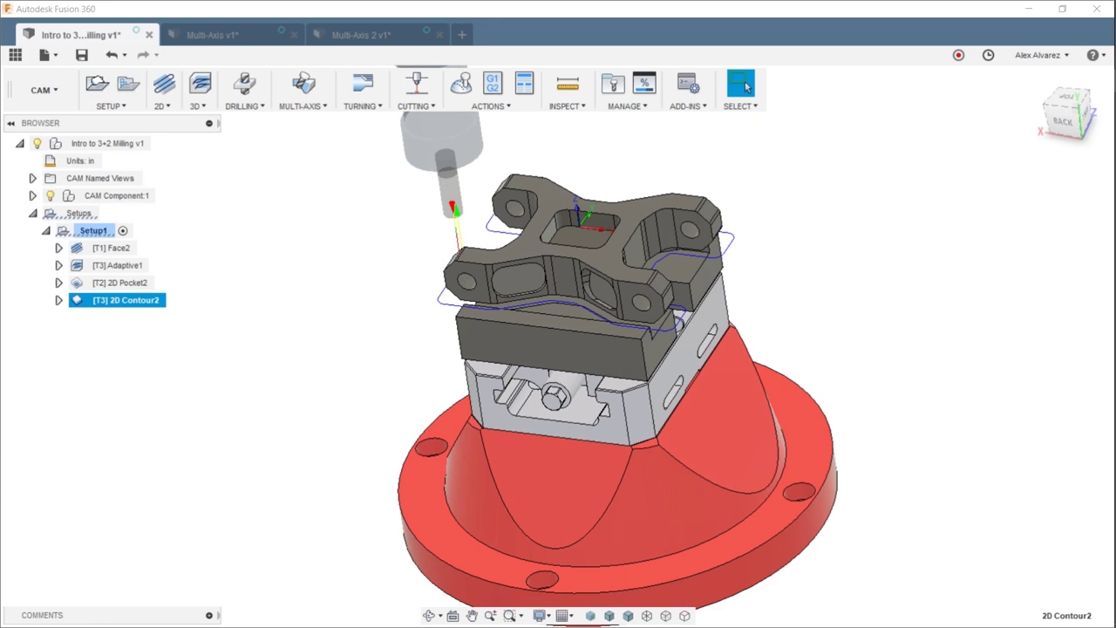
left_click_drag(0, 175, 696, 25)
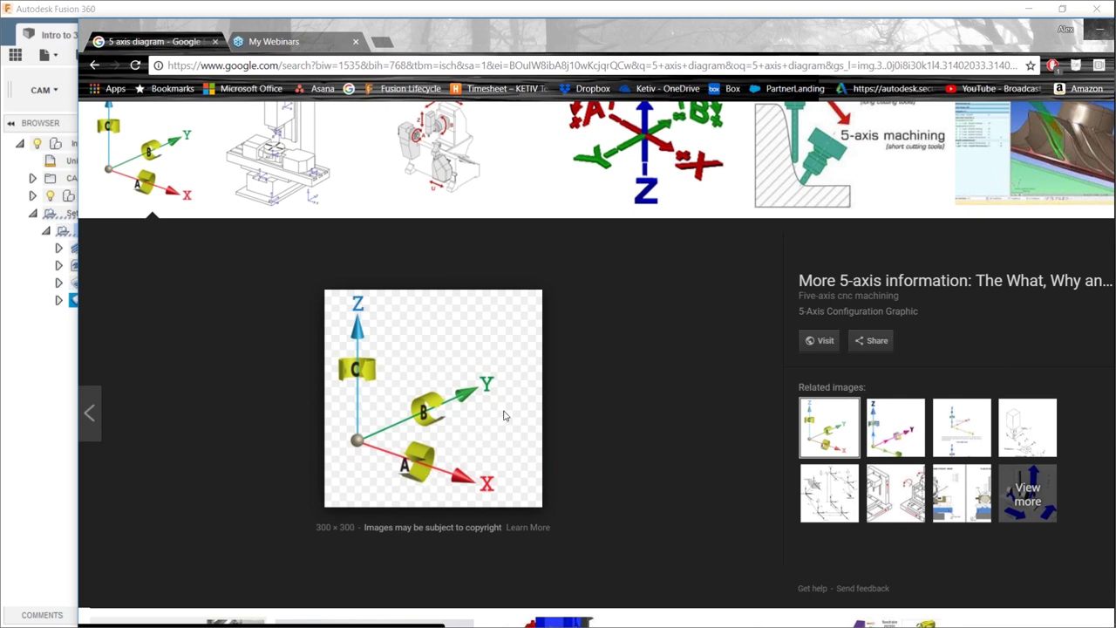
left_click_drag(838, 41, 832, 41)
key("super+Down")
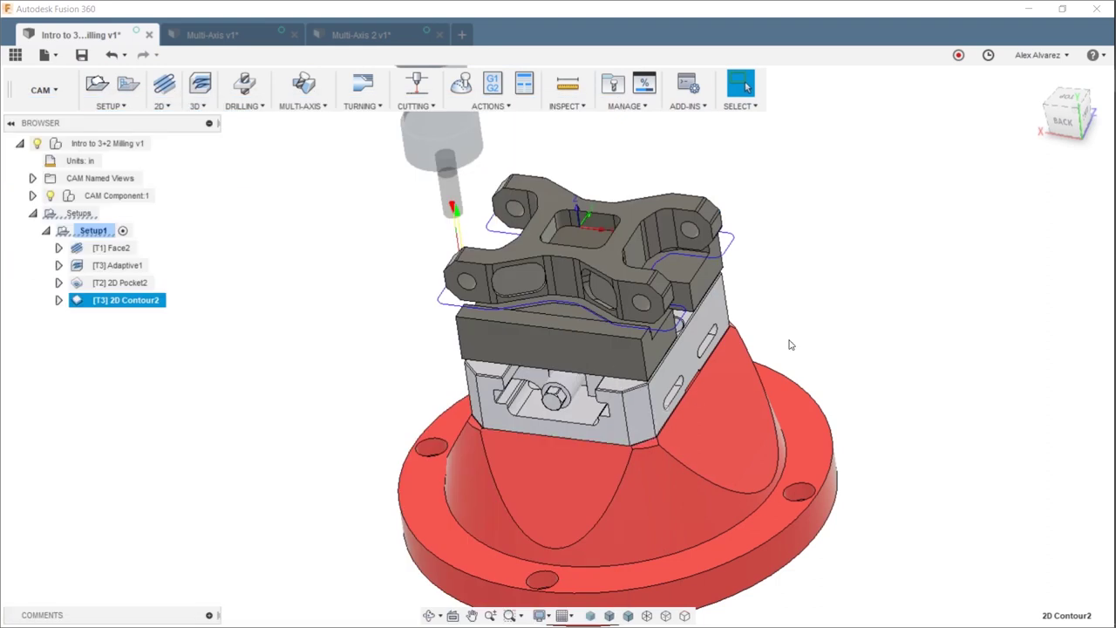
Orbit to view the part's side and top, then select Setup1 to show its stock box.
middle_click_drag(826, 289, 822, 256, "shift")
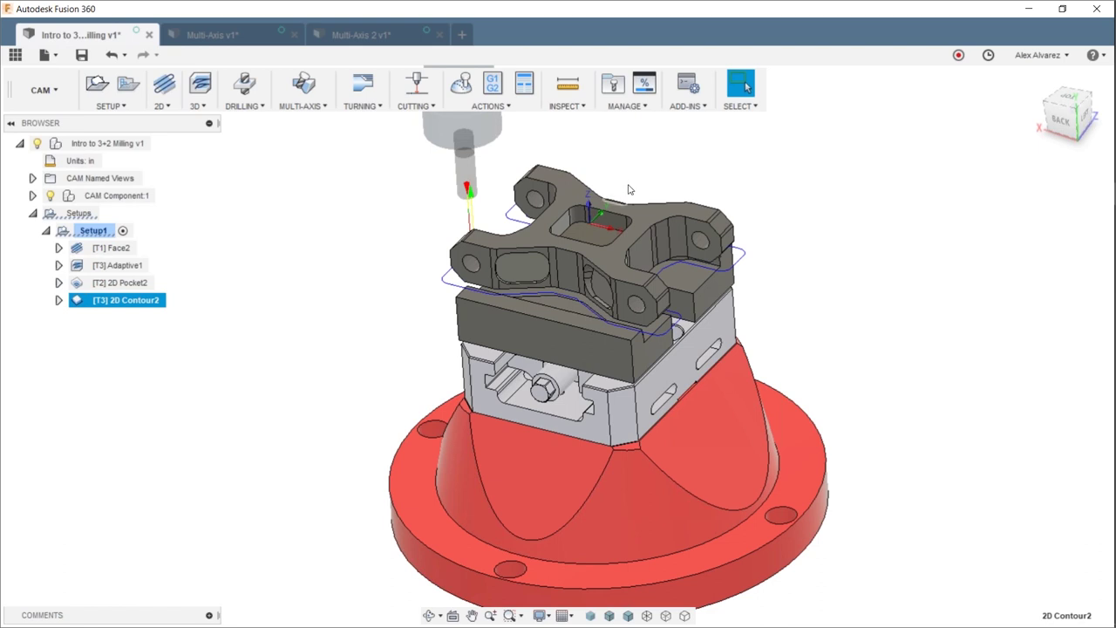
middle_click_drag(794, 244, 788, 445, "shift")
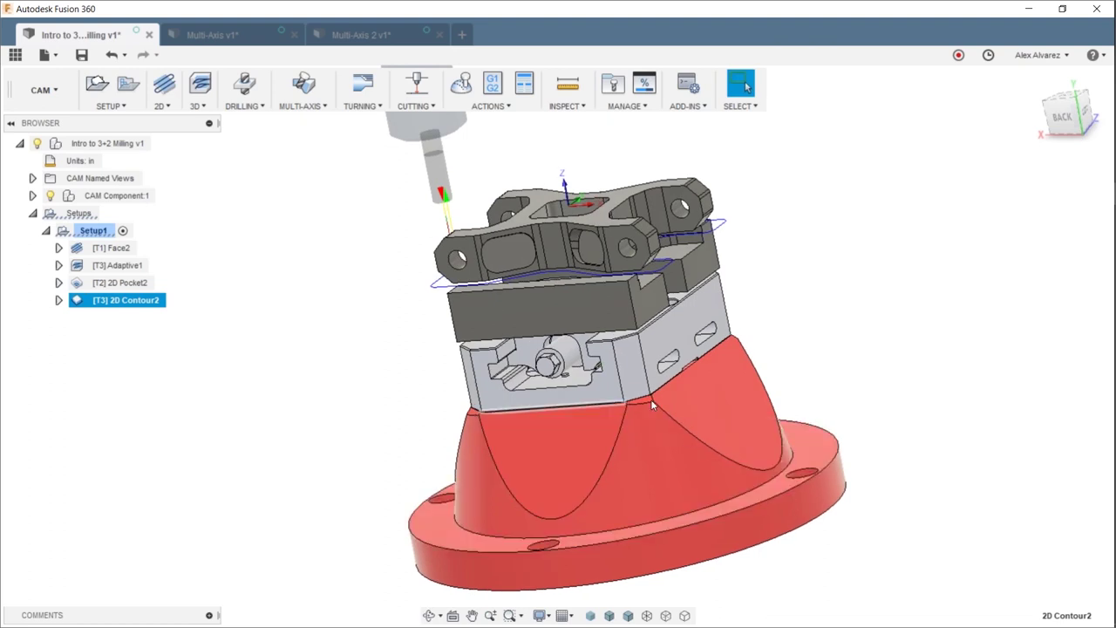
mouse_move(934, 289)
middle_mouse_down("shift")
mouse_move(933, 314)
mouse_move(924, 294)
middle_mouse_up("shift")
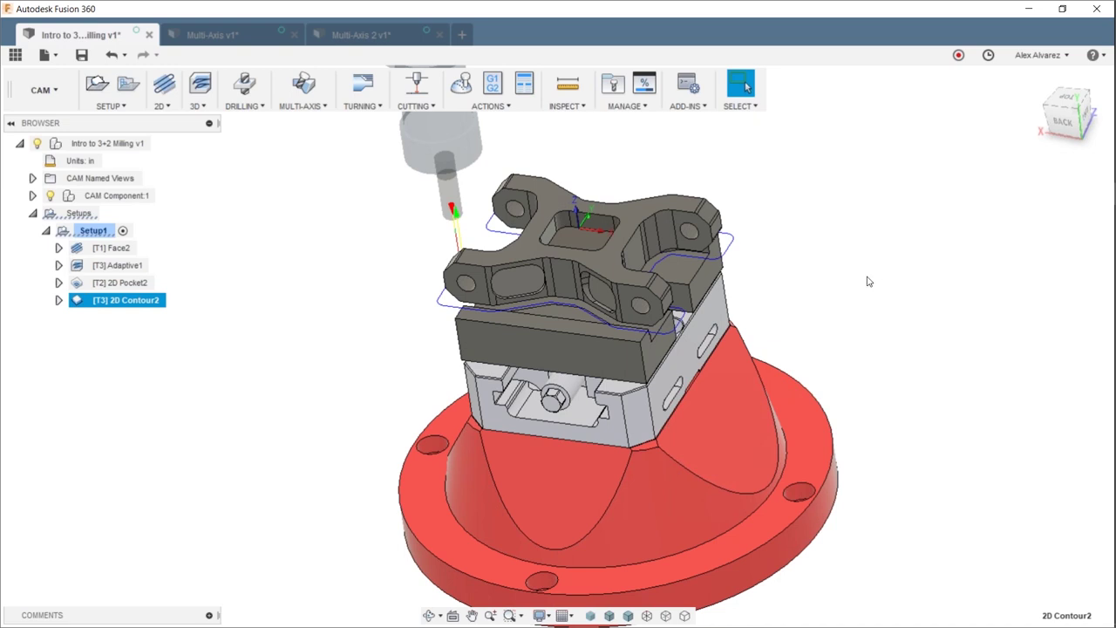
left_click(92, 231)
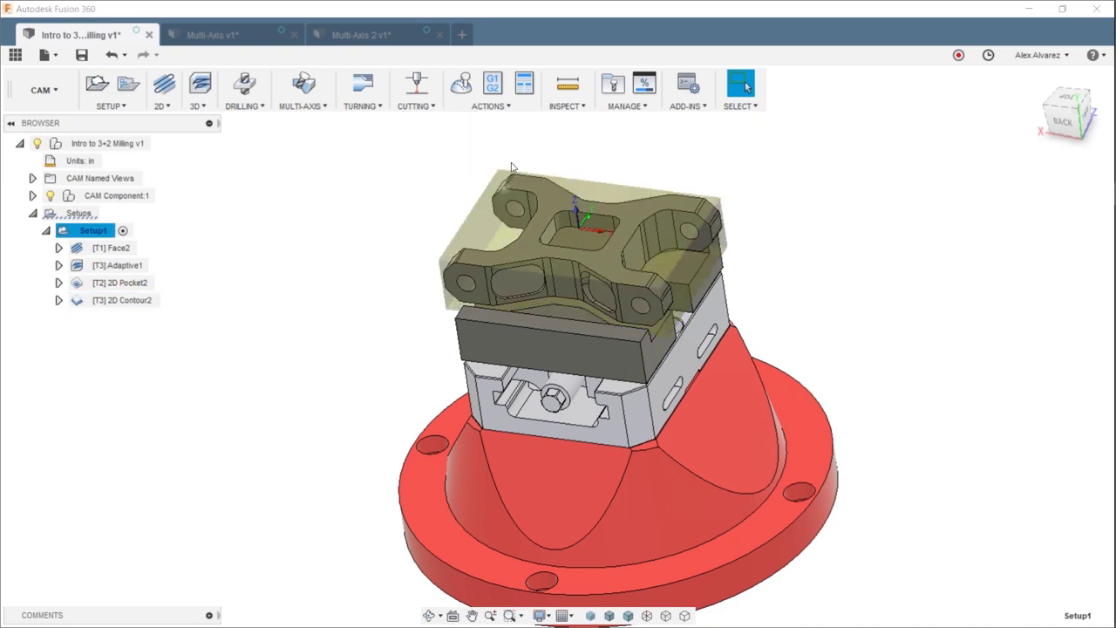
Start a Setup1 simulation with Stock shown and Toolpath Mode set to Tail.
left_click(460, 84)
left_click_drag(414, 135, 288, 162)
left_click(238, 344)
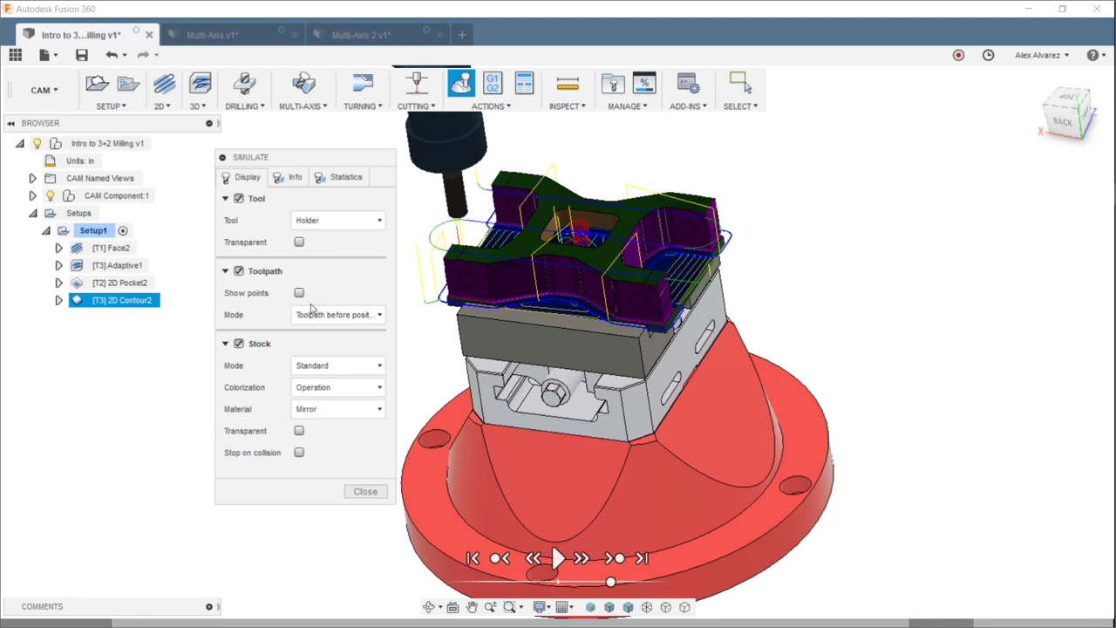
left_click(366, 315)
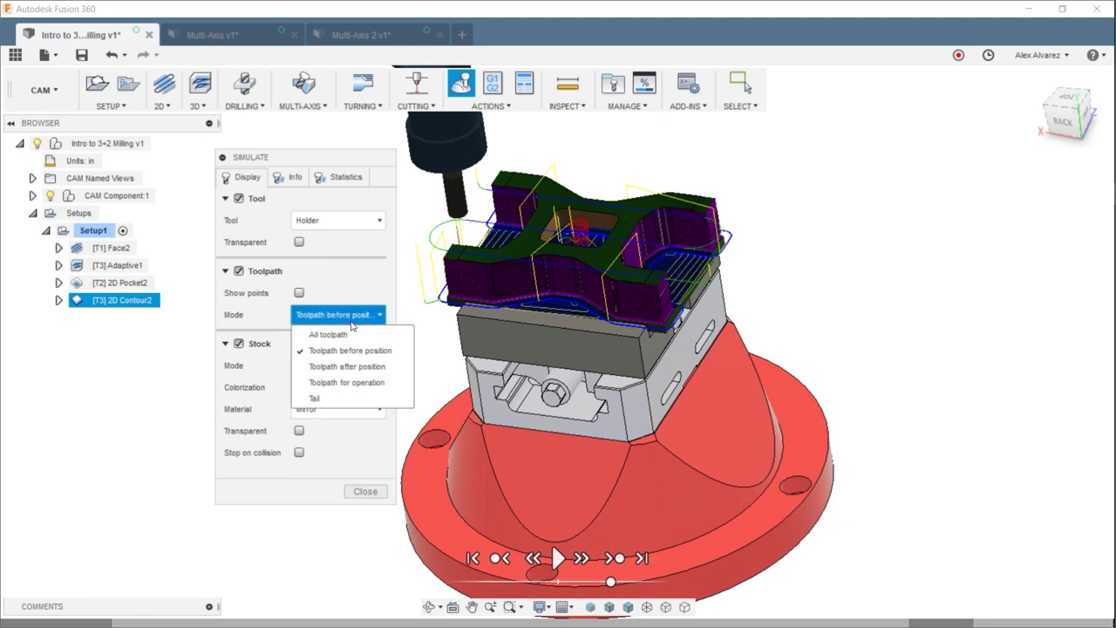
left_click(319, 399)
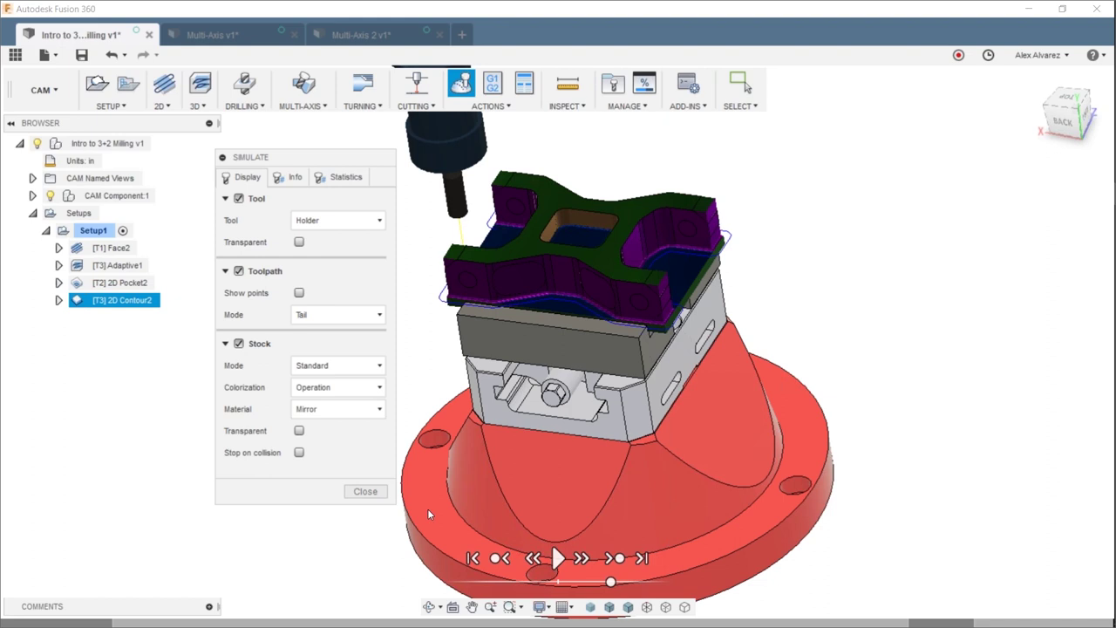
Play the simulation at a faster speed, orbit the machined part, then exit Simulate.
left_click(558, 558)
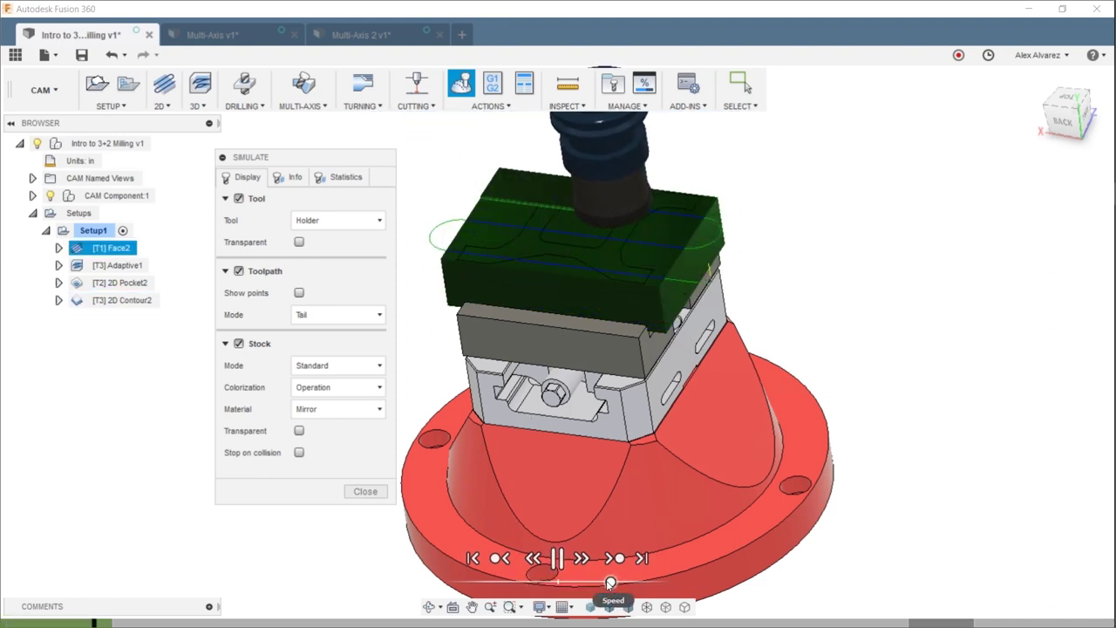
left_click_drag(611, 582, 646, 583)
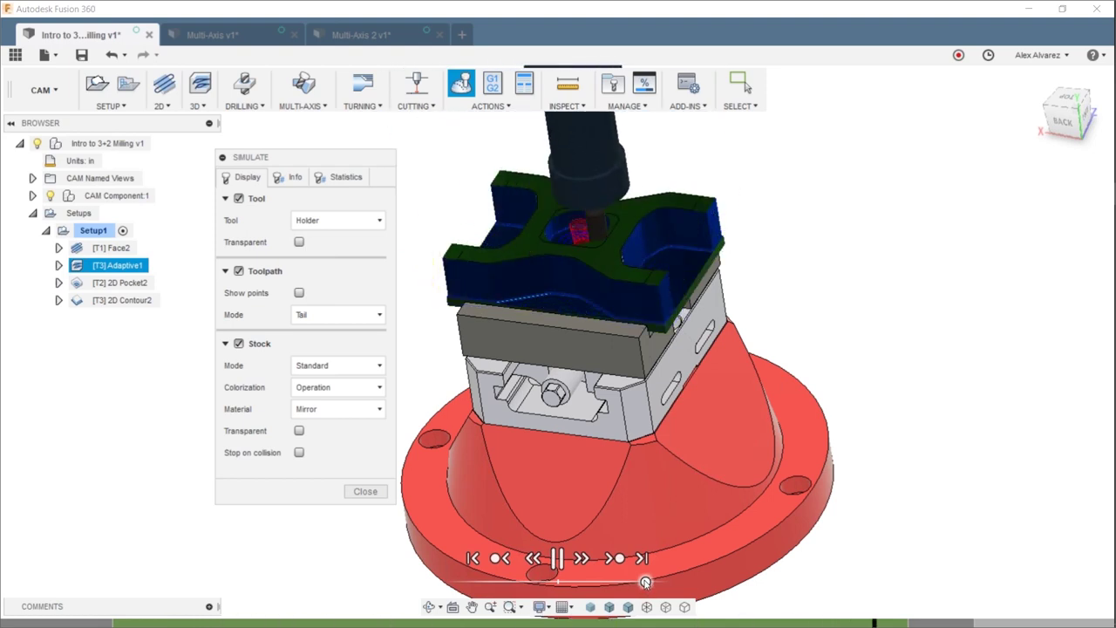
middle_click_drag(678, 418, 575, 158, "shift")
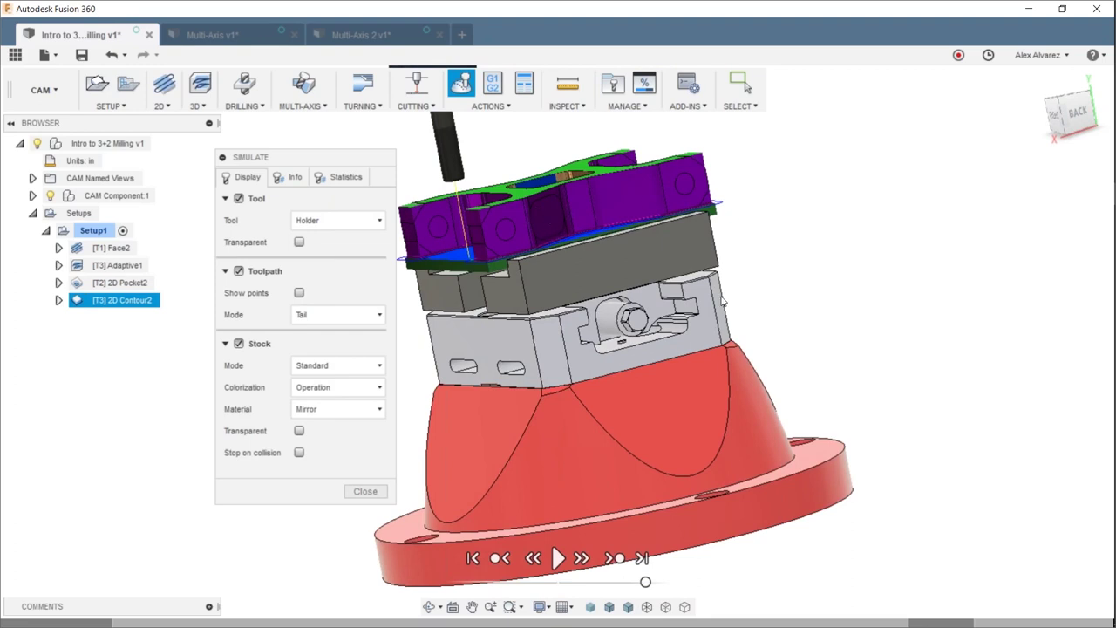
key("Escape")
mouse_move(825, 282)
middle_mouse_down("shift")
mouse_move(825, 262)
mouse_move(803, 256)
mouse_move(812, 294)
middle_mouse_up("shift")
key("Escape")
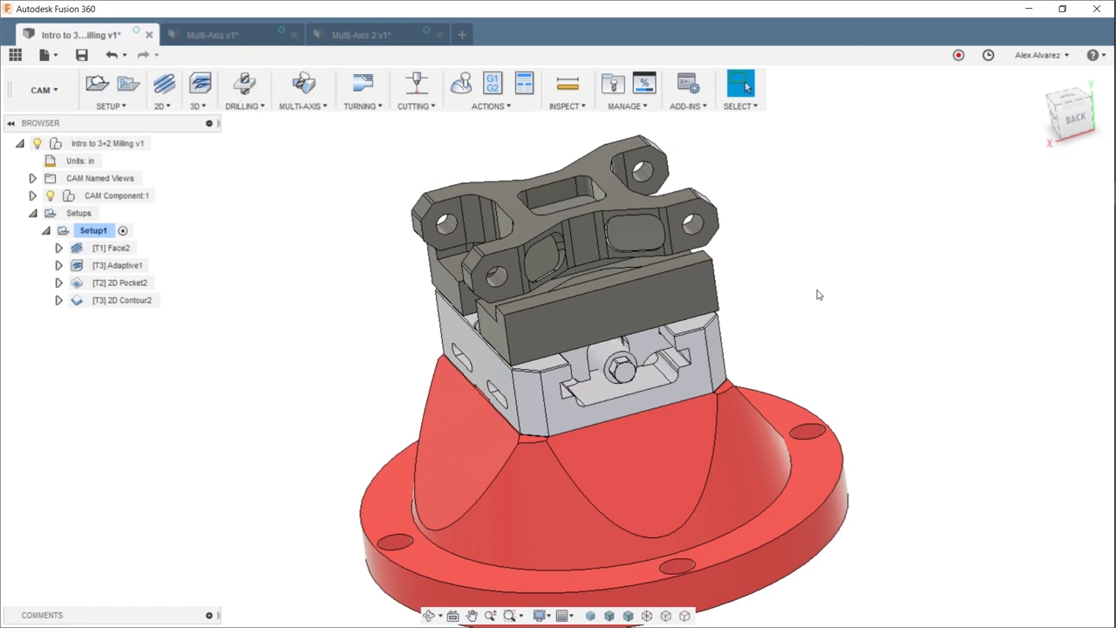
Add a new 2D Pocket operation, 2D Pocket6, to Setup1 from the 2D menu.
middle_click_drag(829, 348, 854, 345, "shift")
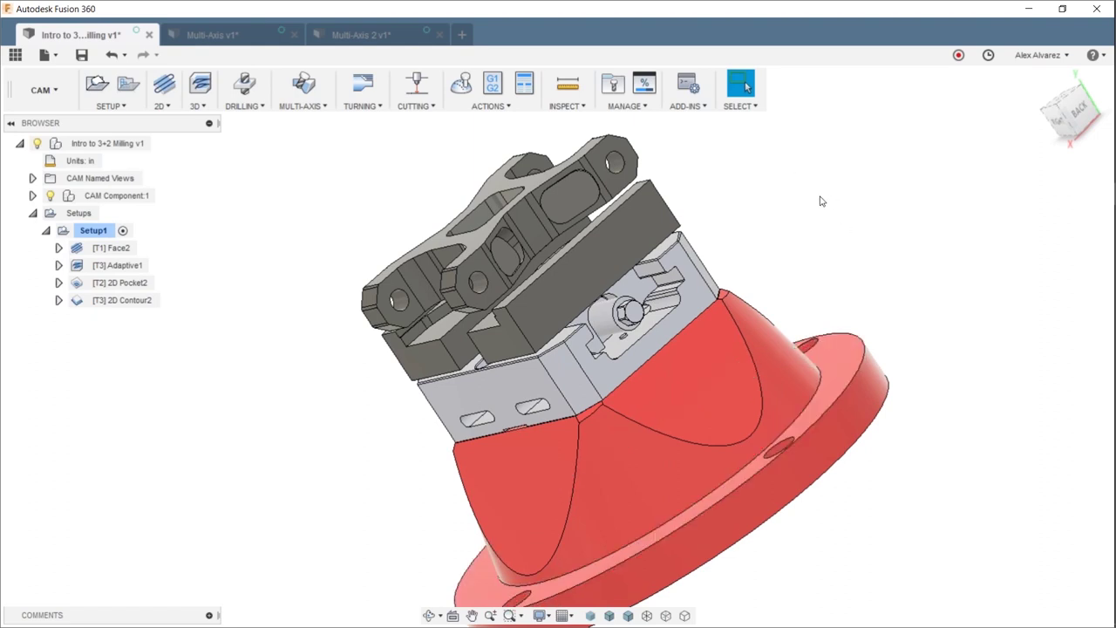
middle_click_drag(820, 196, 801, 219)
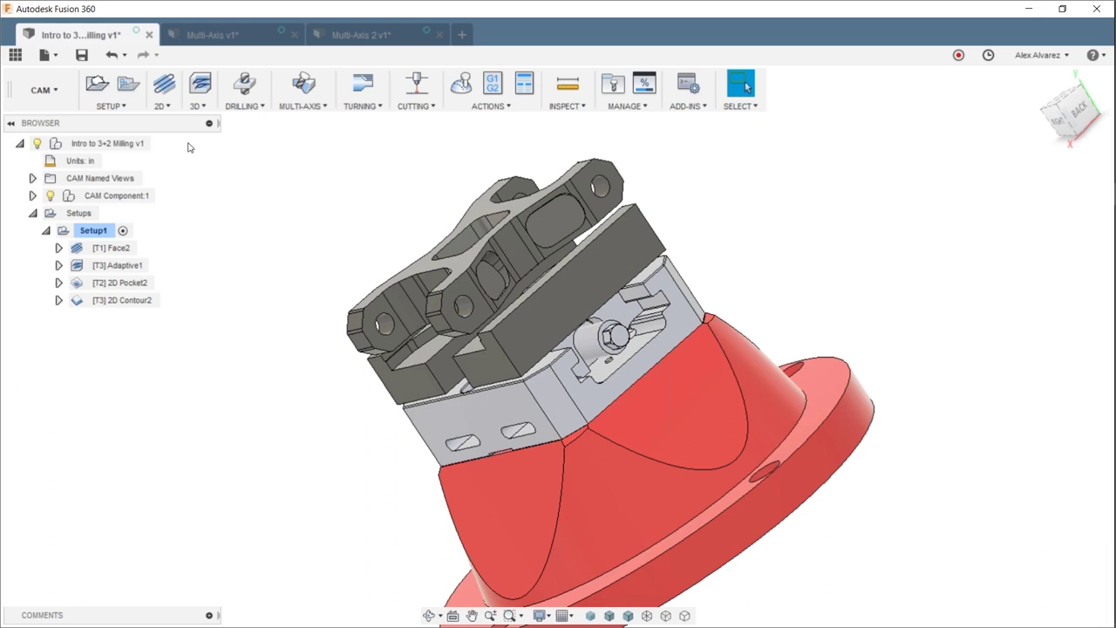
left_click(174, 108)
left_click(182, 139)
middle_click_drag(782, 212, 759, 246, "shift")
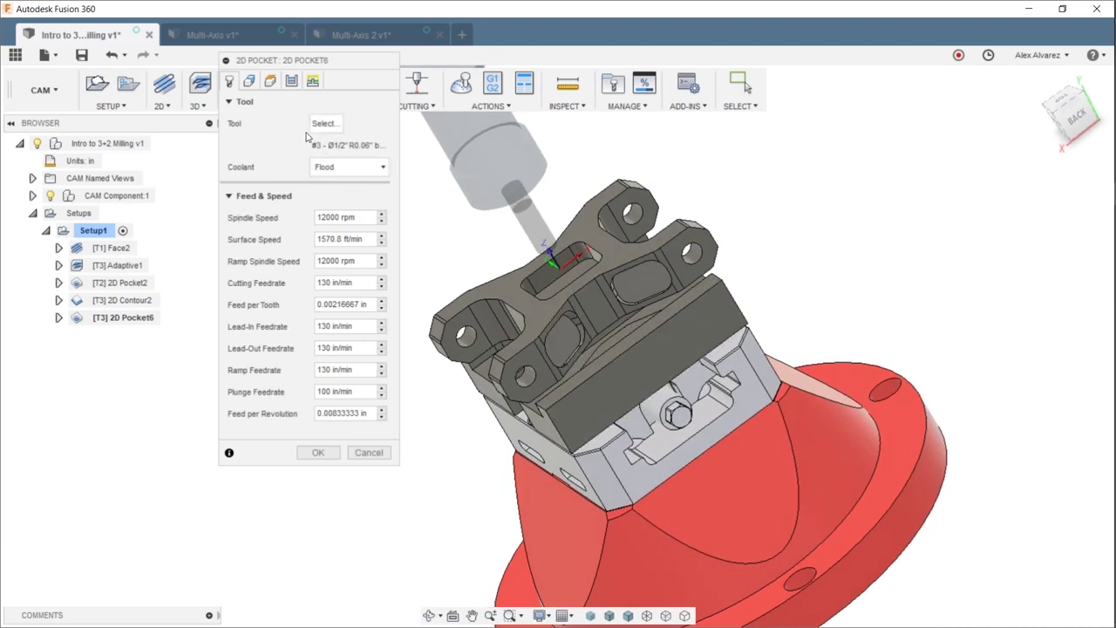
Chain-select the narrow slot on the angled face as the 2D Pocket6 pocket selection.
left_click(251, 83)
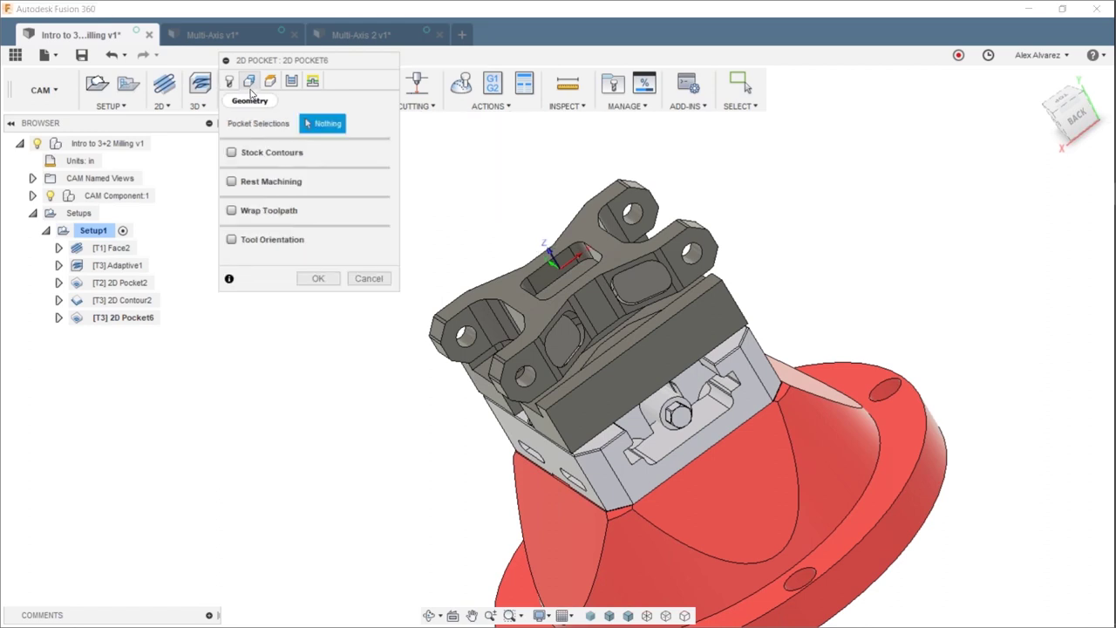
mouse_move(259, 100)
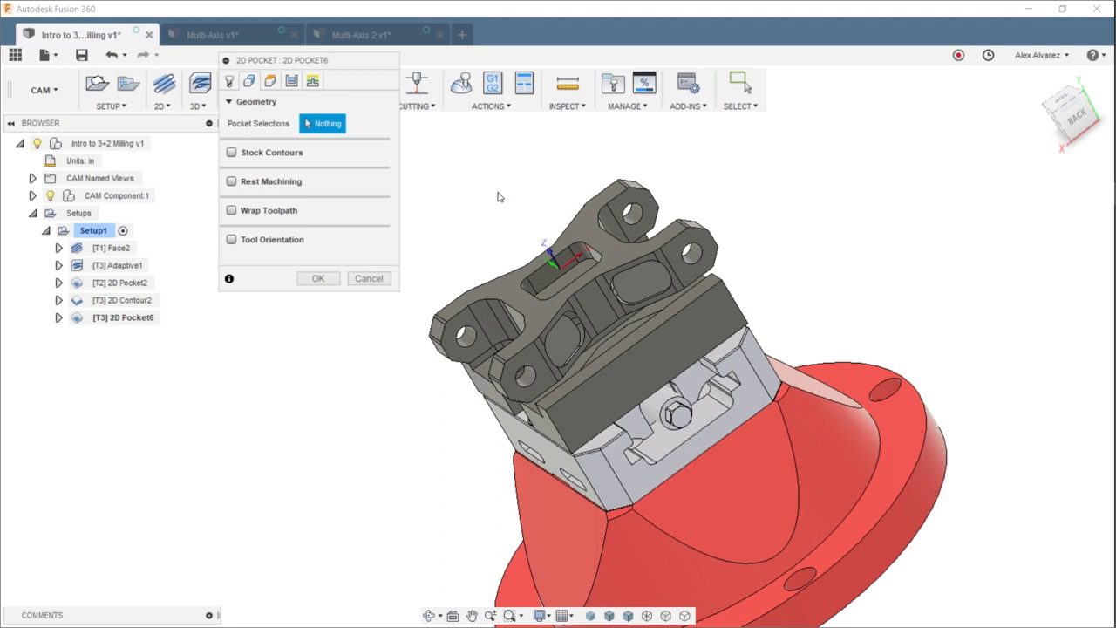
middle_click_drag(493, 206, 541, 270, "shift")
scroll(584, 340, "up", 5)
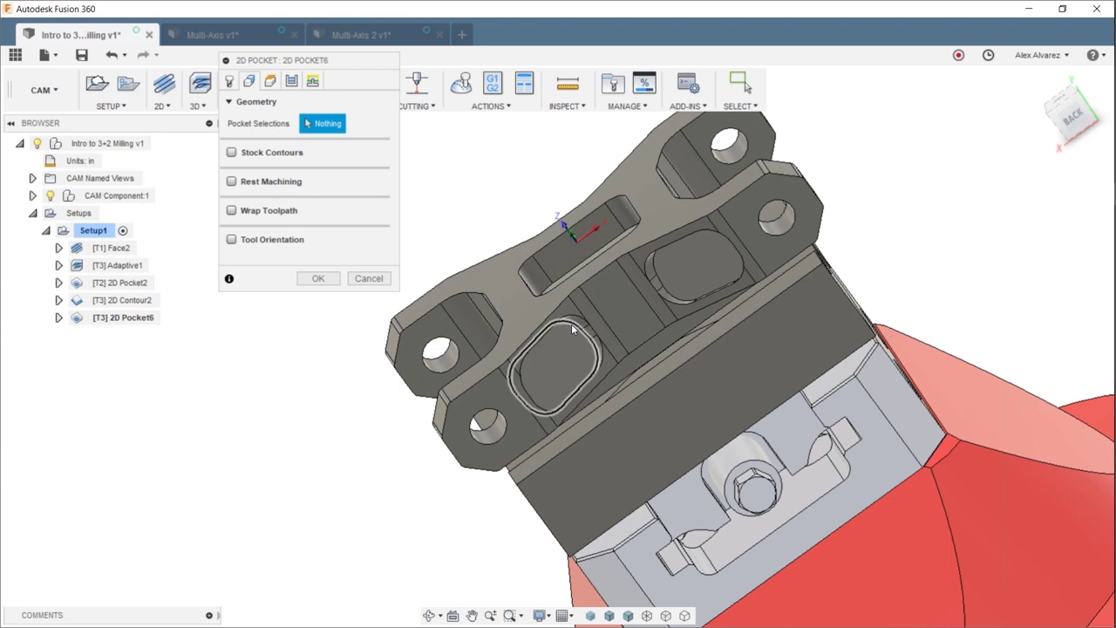
left_click(562, 368)
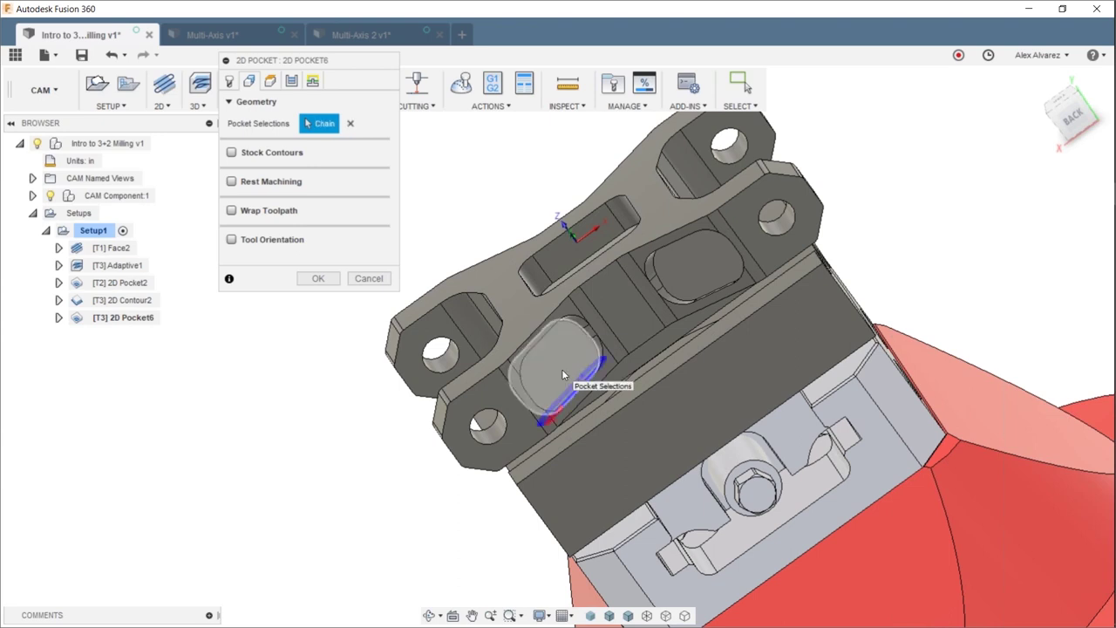
middle_click_drag(567, 370, 616, 359, "shift")
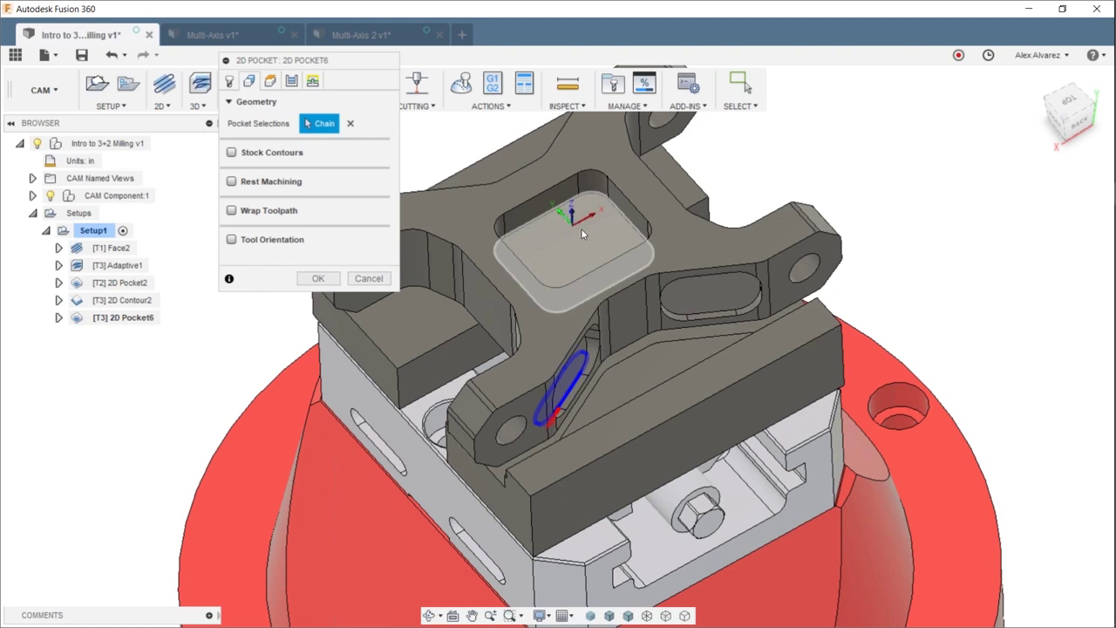
middle_click_drag(593, 239, 560, 252, "shift")
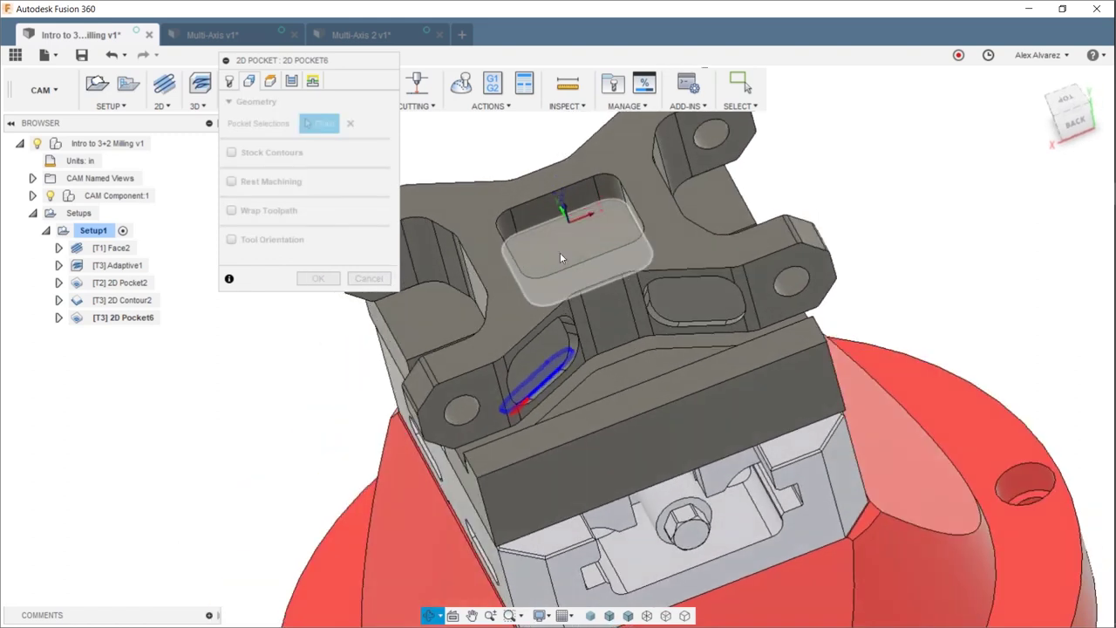
left_click(547, 379)
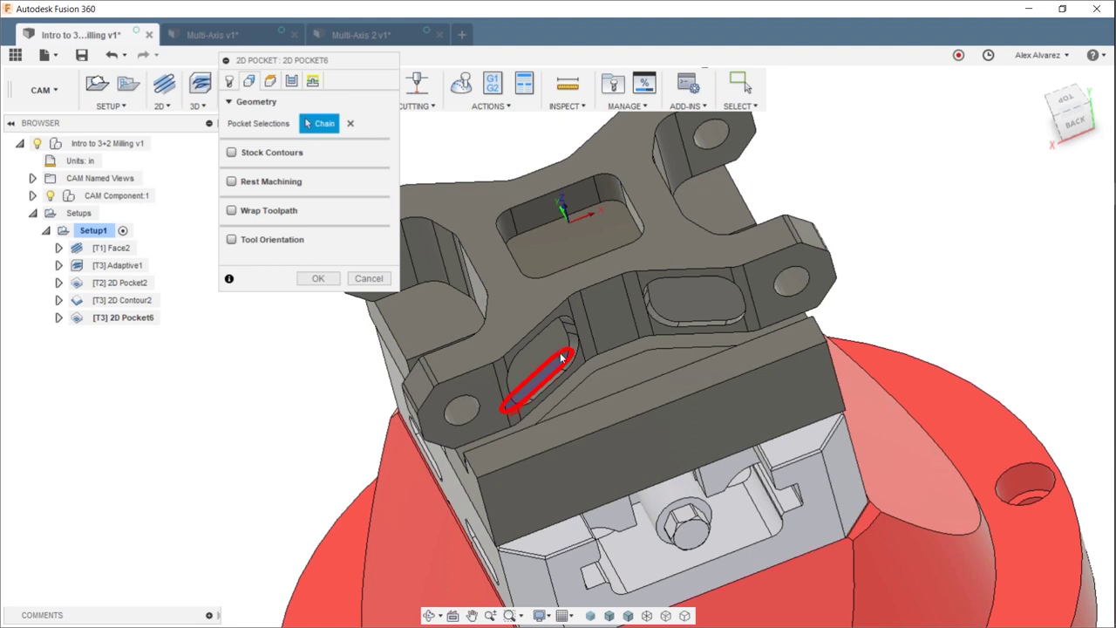
left_click(561, 357)
middle_click_drag(562, 357, 430, 181, "shift")
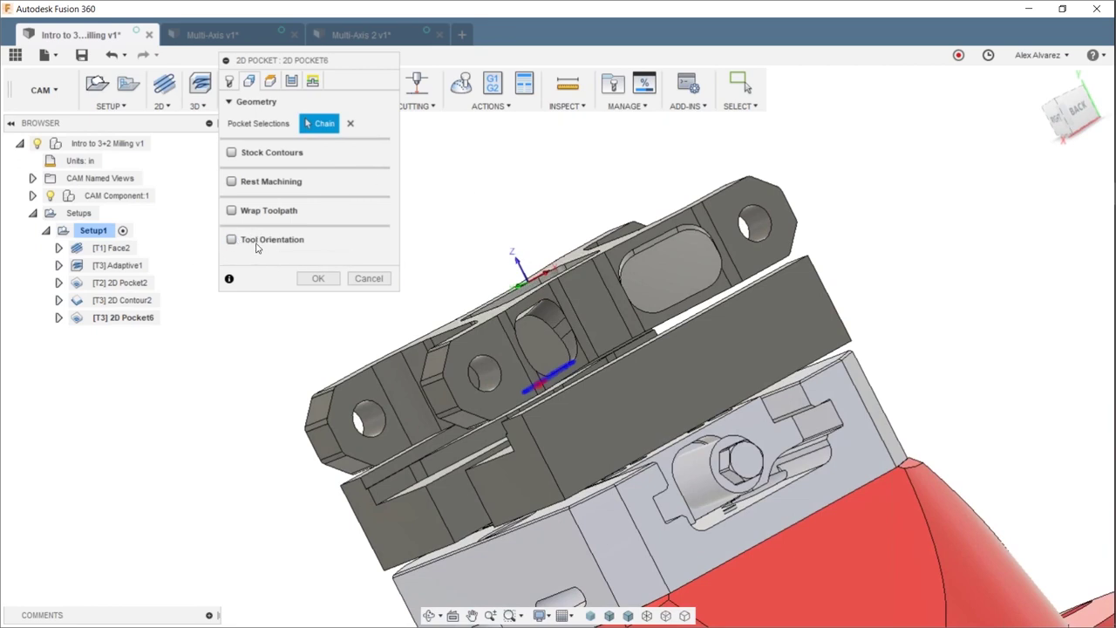
mouse_move(273, 246)
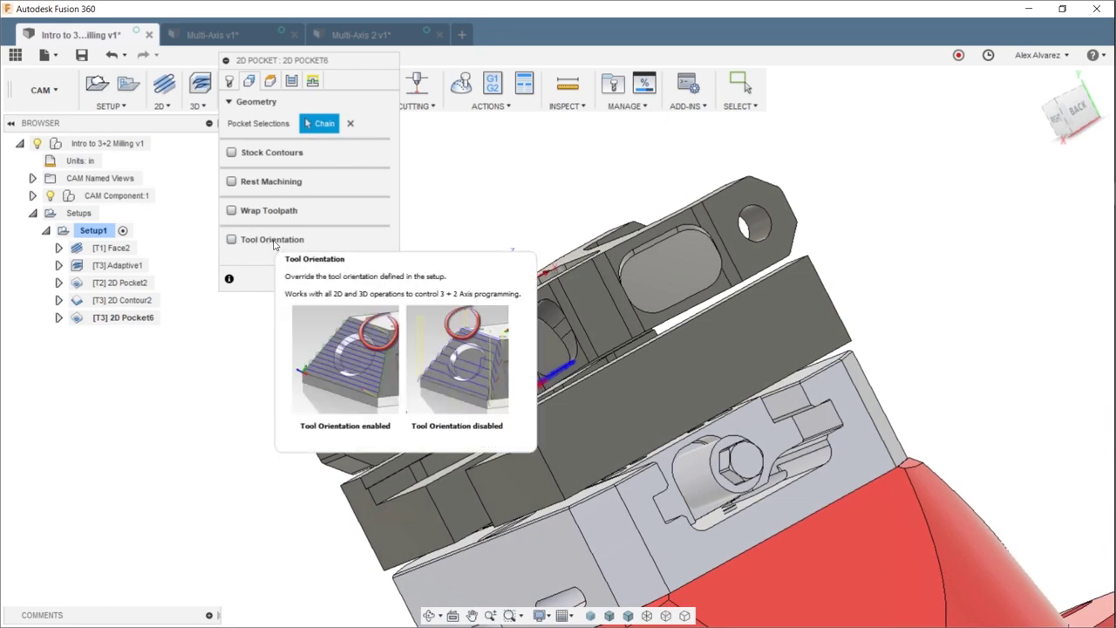
Enable Tool Orientation with Z normal to the slot face and X along the part, flipped.
left_click(231, 239)
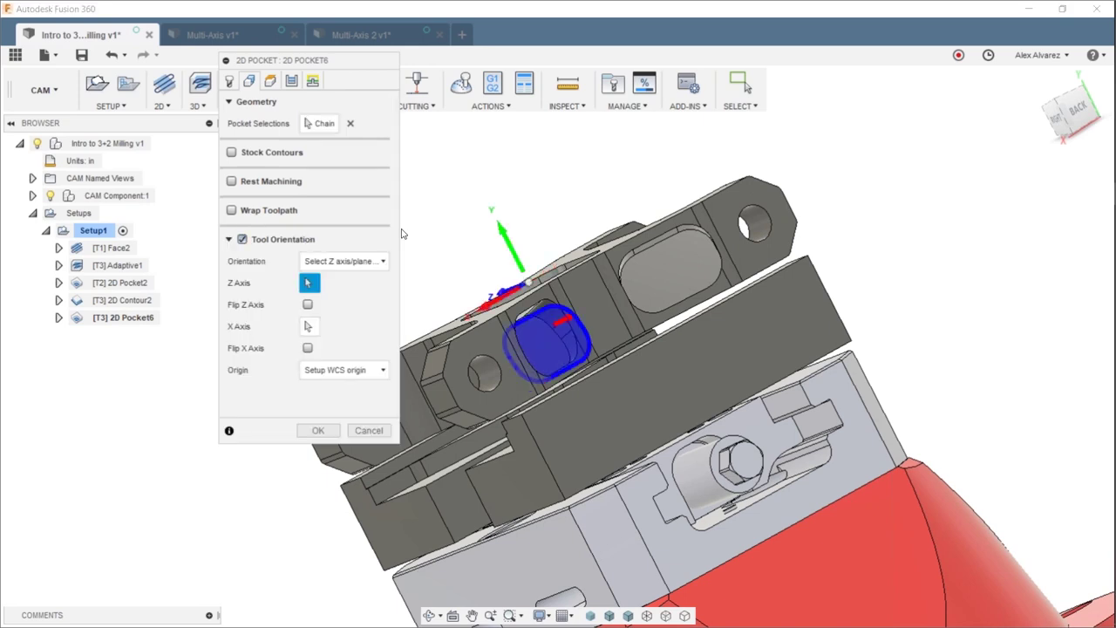
mouse_move(446, 242)
middle_mouse_down("shift")
mouse_move(435, 254)
mouse_move(431, 239)
middle_mouse_up("shift")
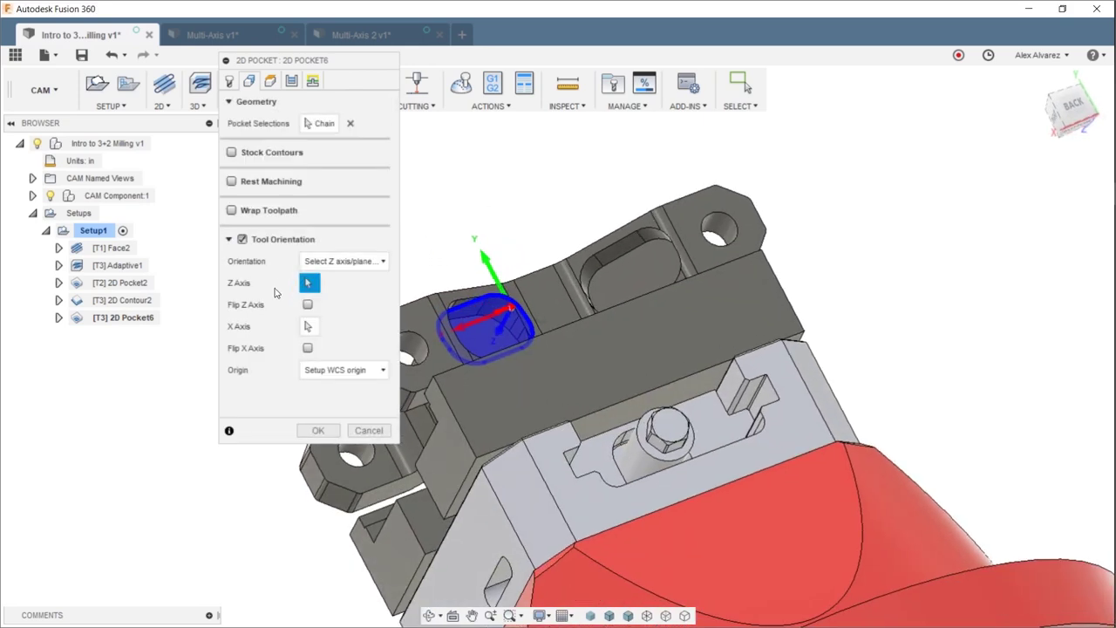
left_click(478, 347)
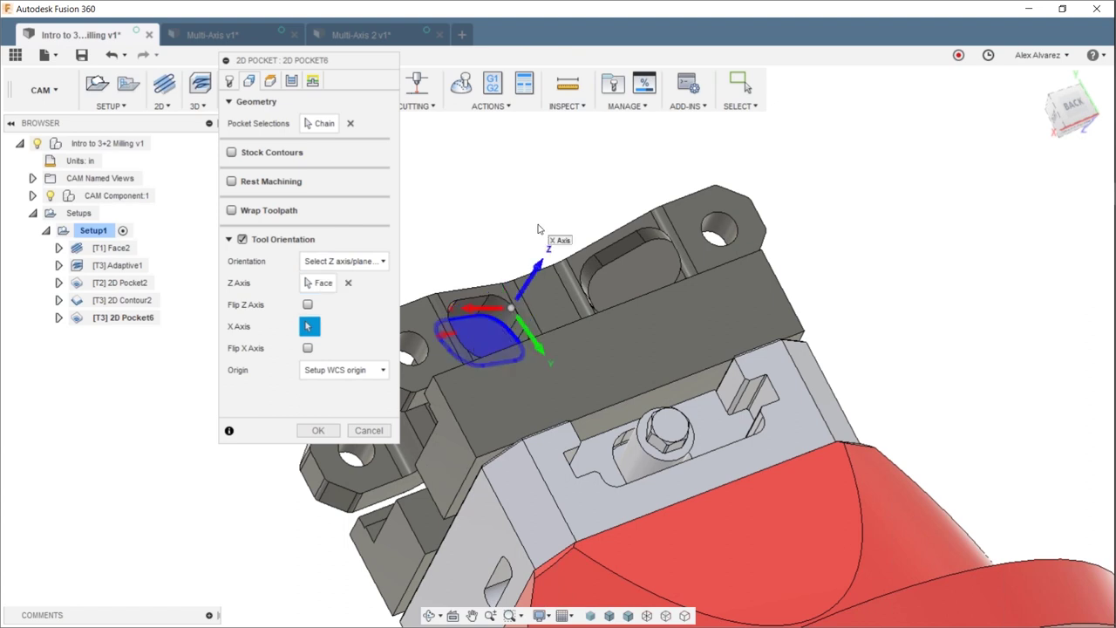
mouse_move(531, 229)
middle_mouse_down("shift")
mouse_move(533, 207)
mouse_move(529, 239)
middle_mouse_up("shift")
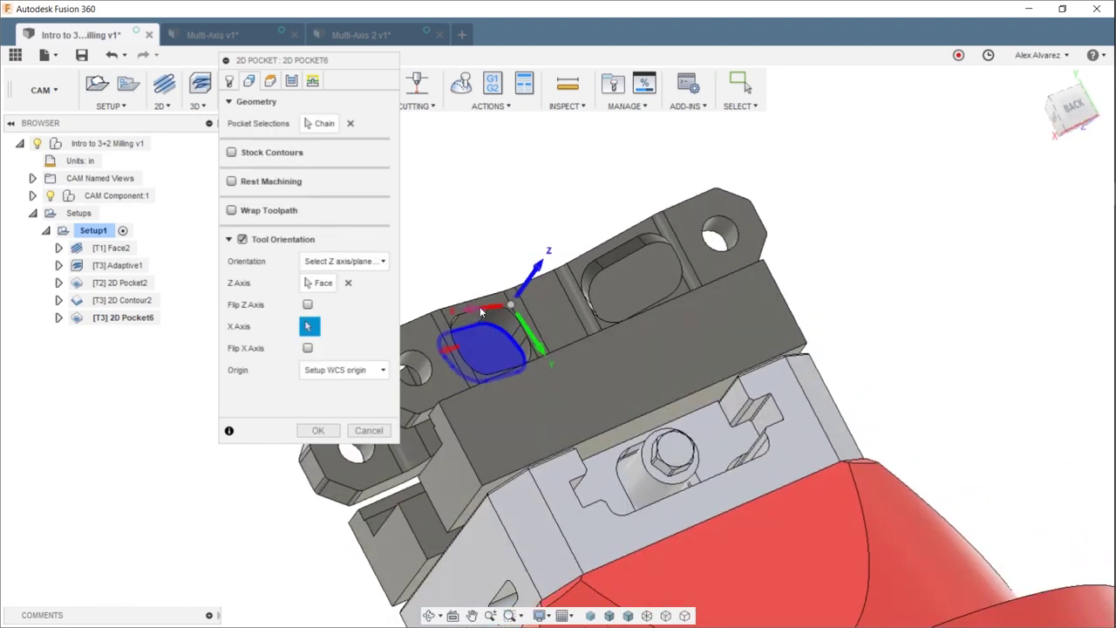
left_click(482, 306)
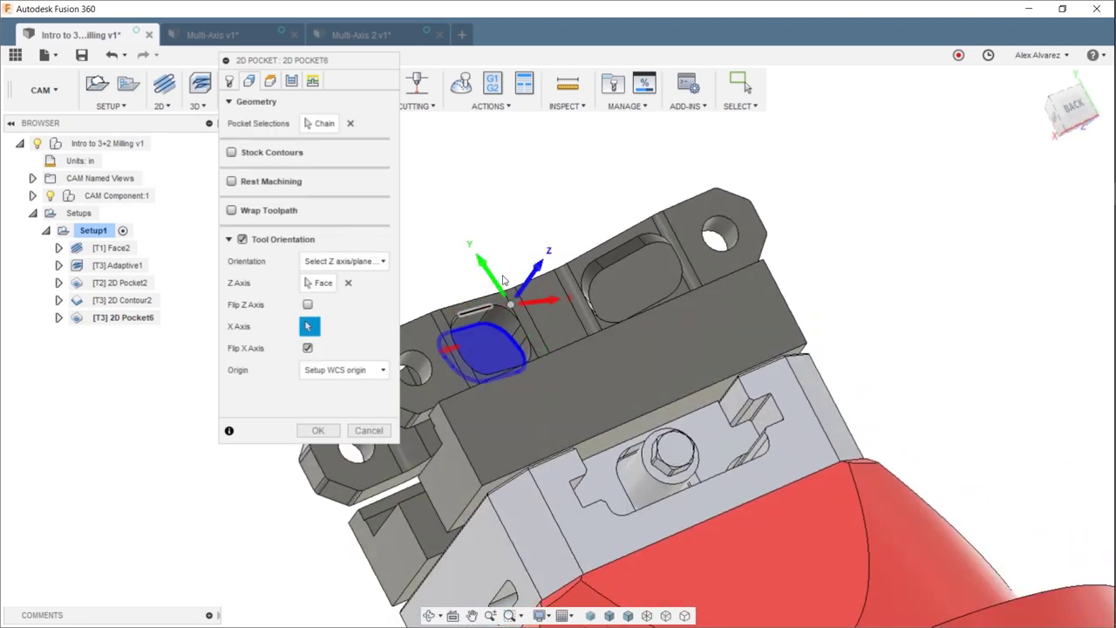
middle_click_drag(506, 261, 560, 261, "shift")
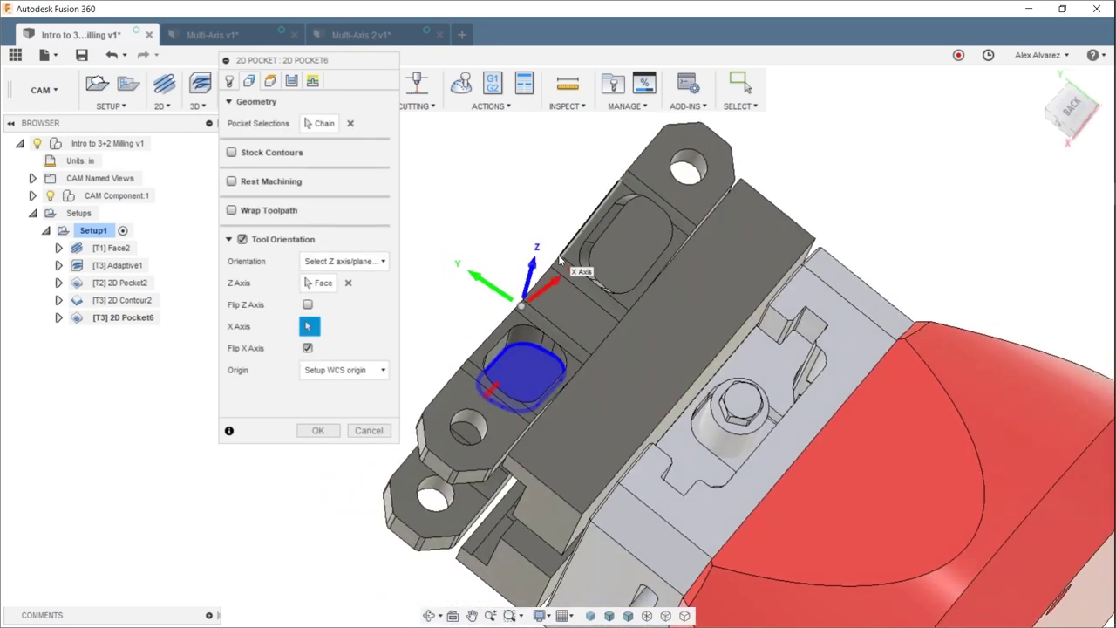
middle_click_drag(540, 211, 573, 330, "shift")
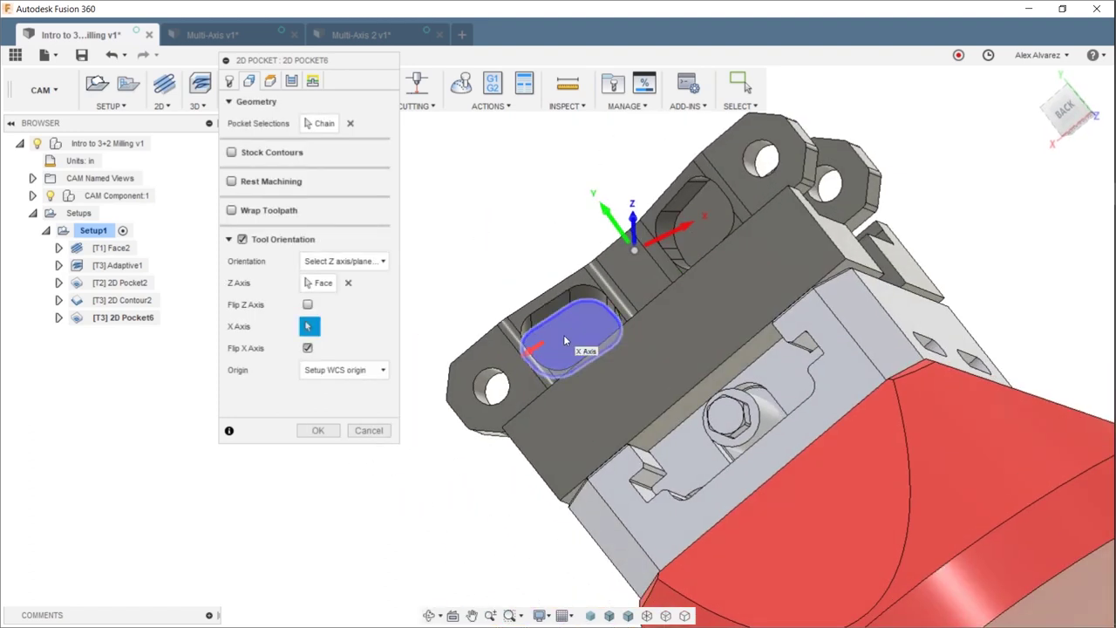
middle_click_drag(553, 335, 587, 317, "shift")
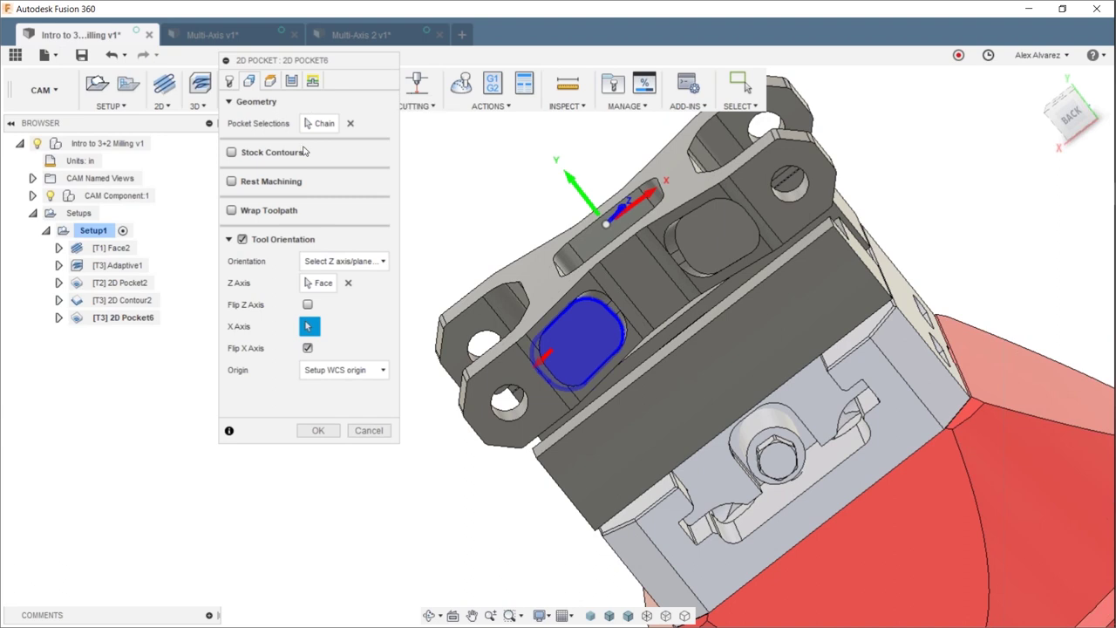
Generate the 2D Pocket6 toolpath and orbit to inspect it.
left_click(318, 430)
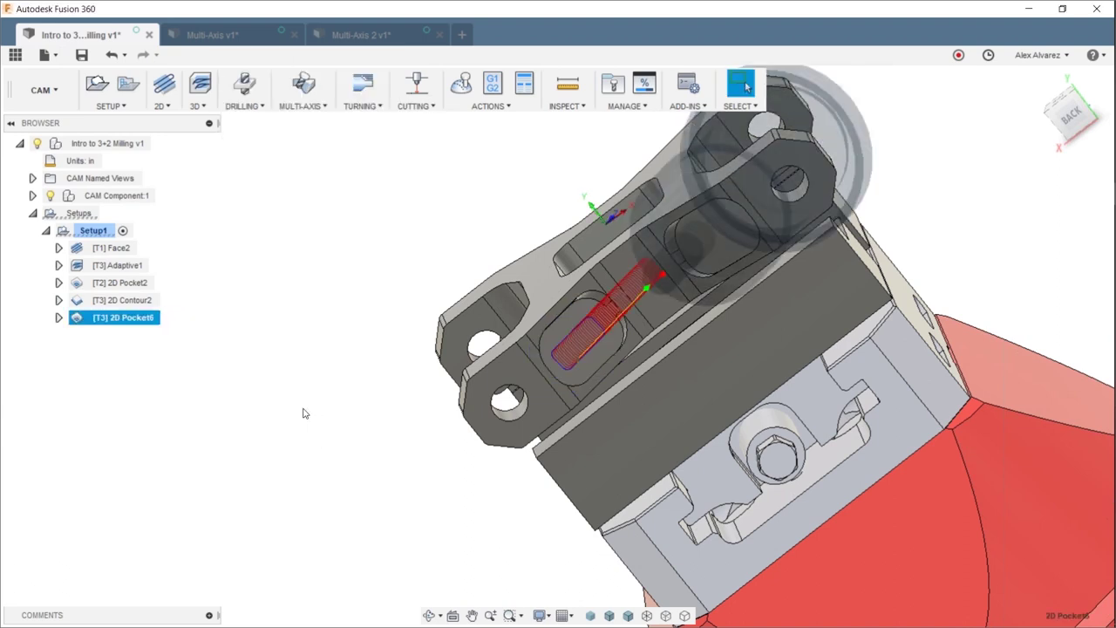
middle_click_drag(398, 367, 581, 454, "shift")
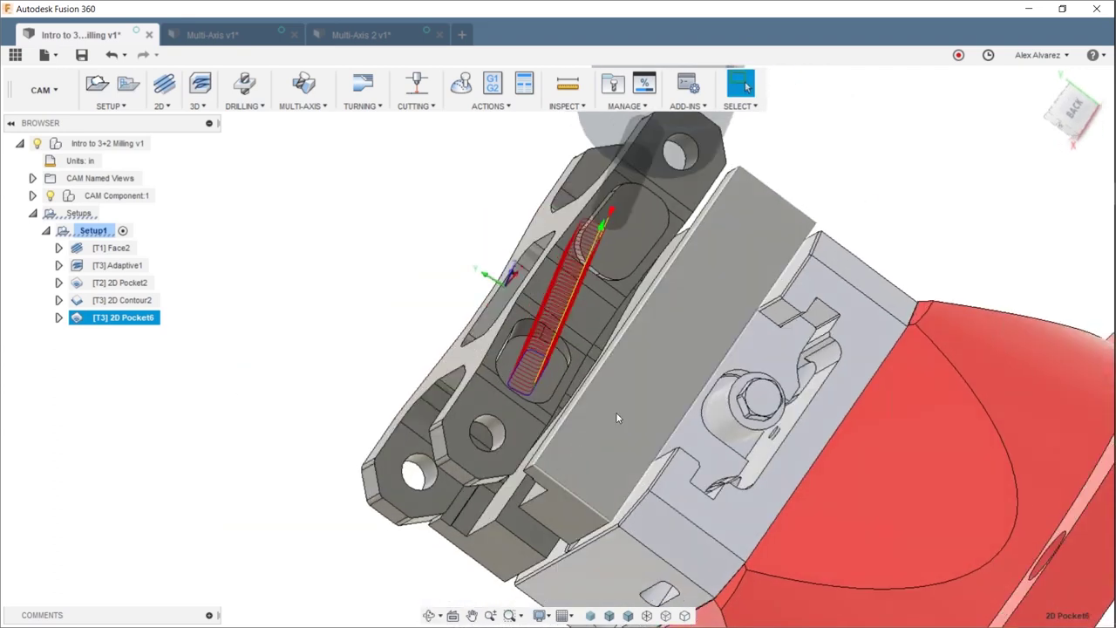
middle_click_drag(622, 400, 558, 408, "shift")
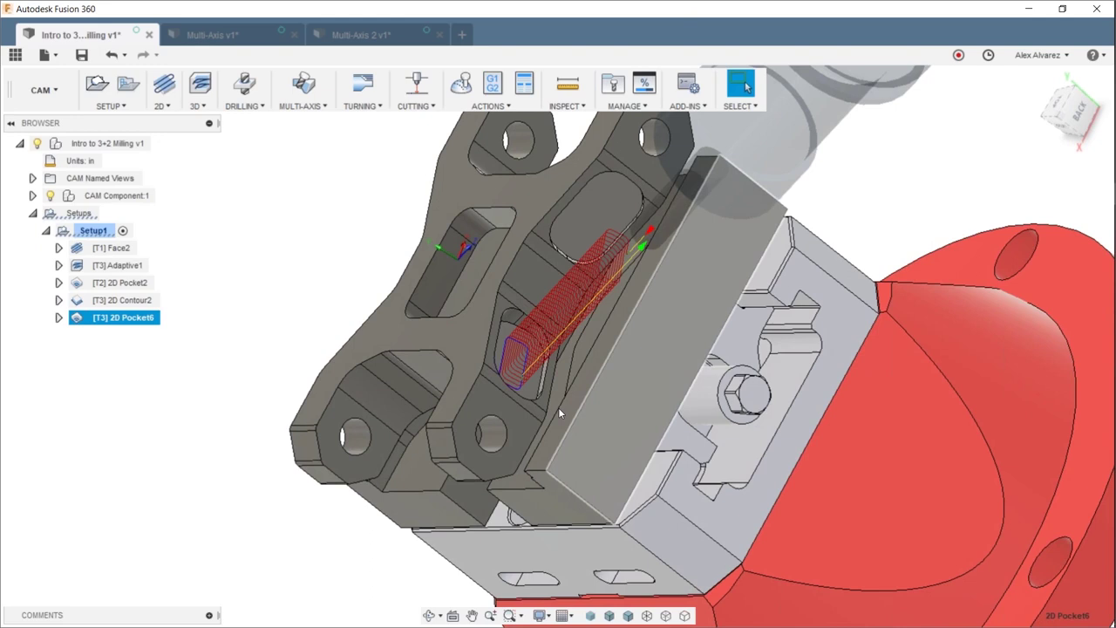
Set 2D Pocket6's Top Height From to the selected pocket wall face (0.866968 in) and regenerate.
right_click(138, 319)
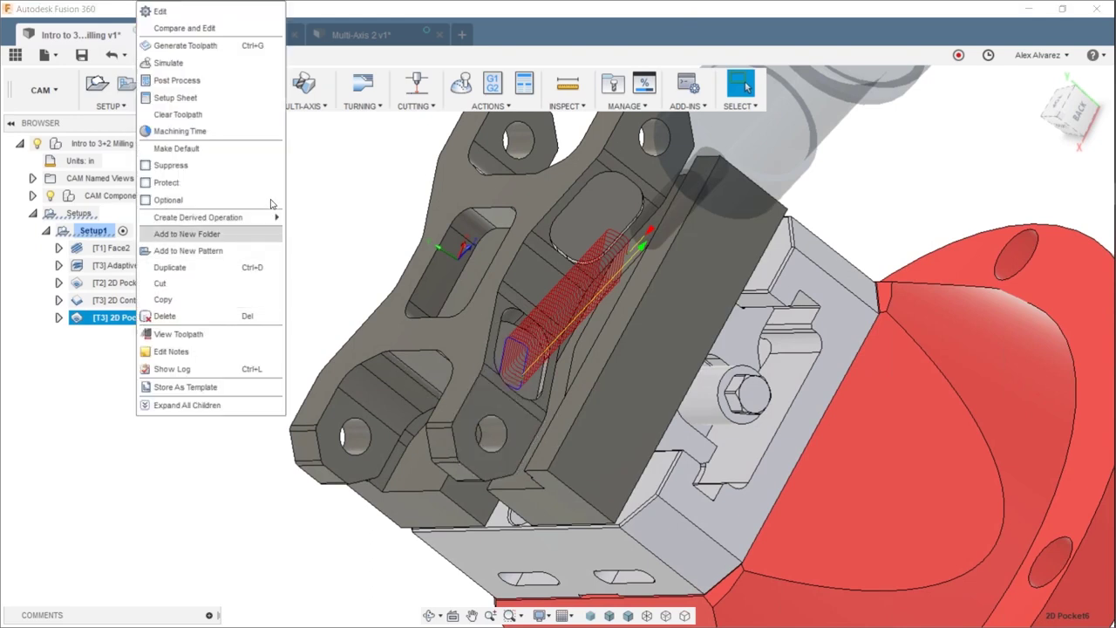
left_click(228, 12)
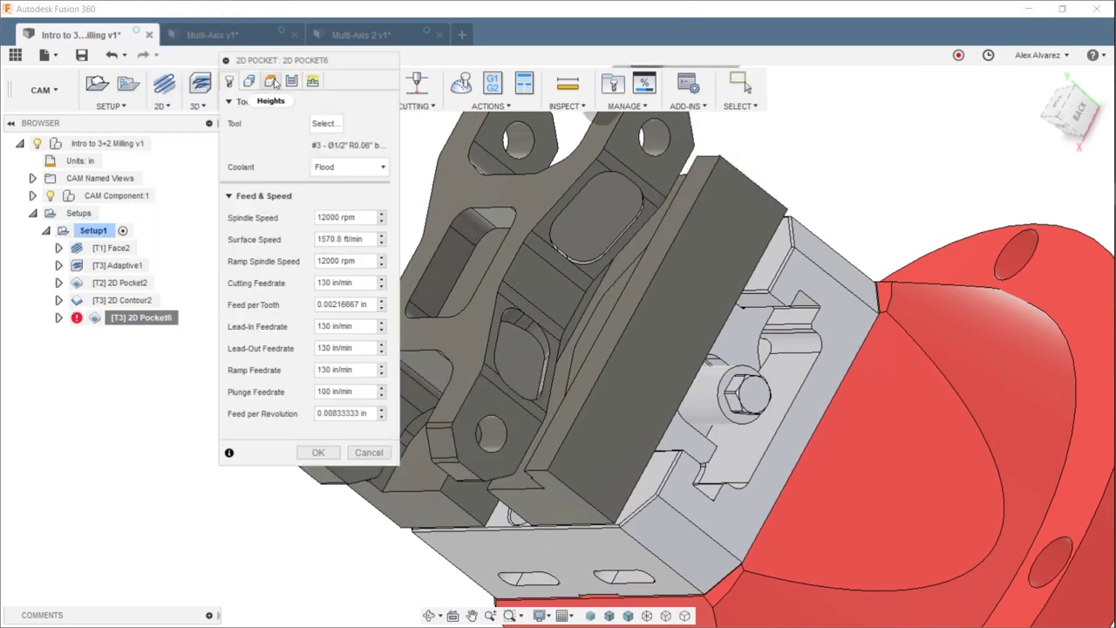
left_click(270, 81)
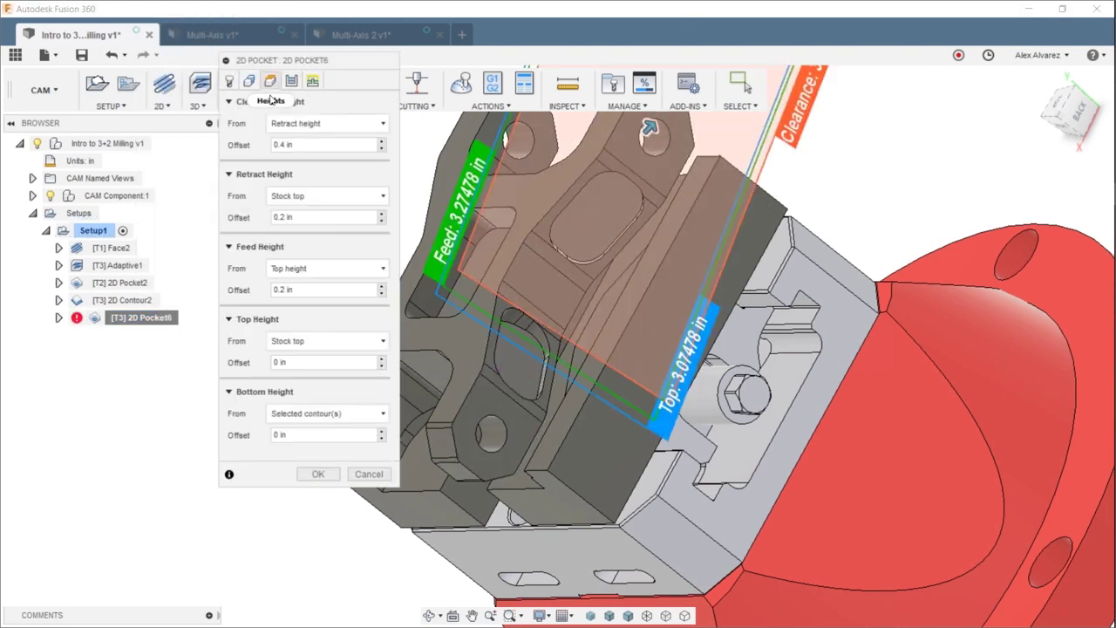
left_click(298, 341)
left_click(300, 504)
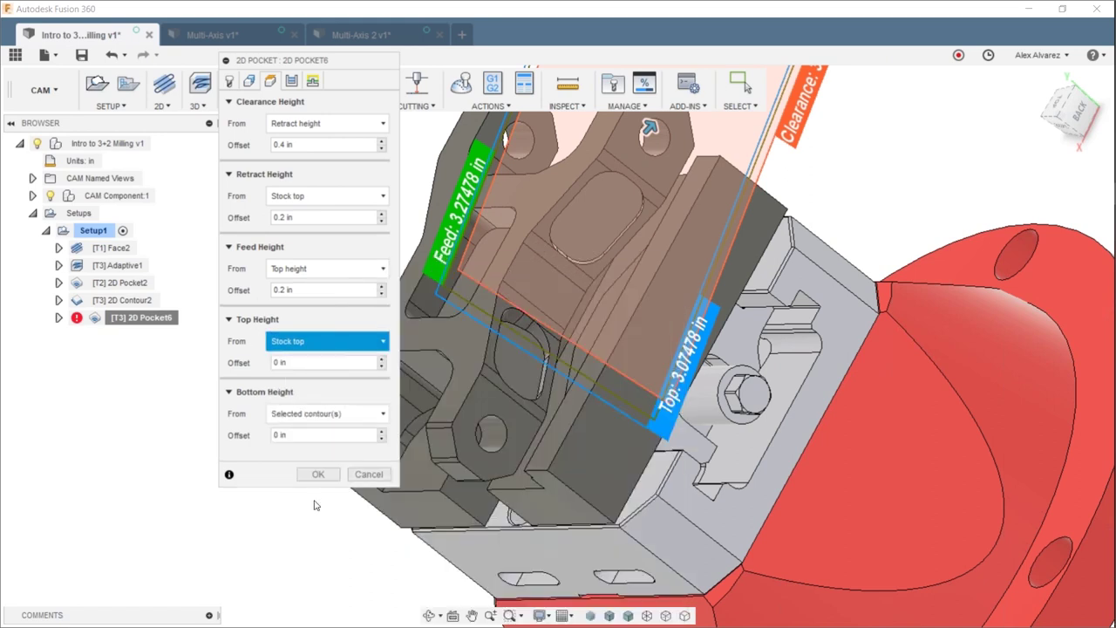
scroll(500, 339, "up", 2)
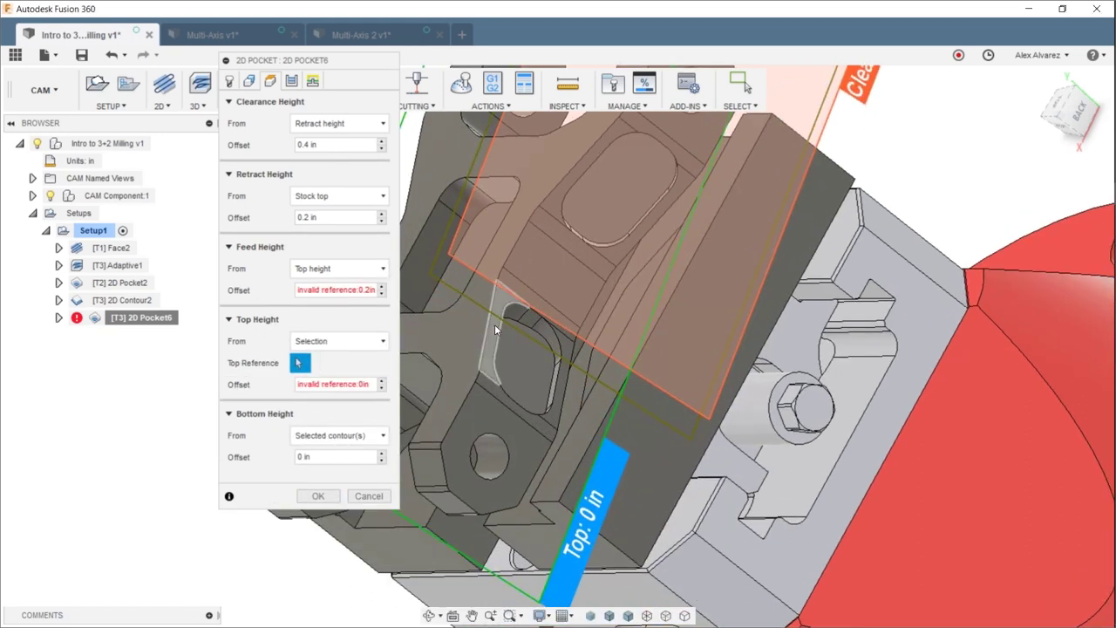
left_click(494, 325)
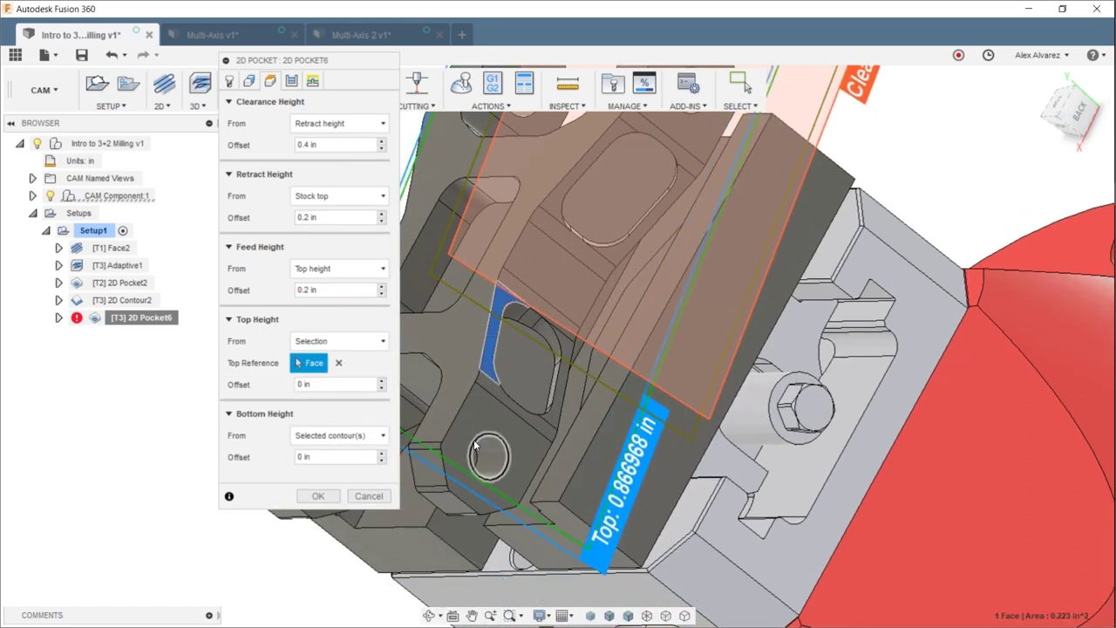
left_click(316, 497)
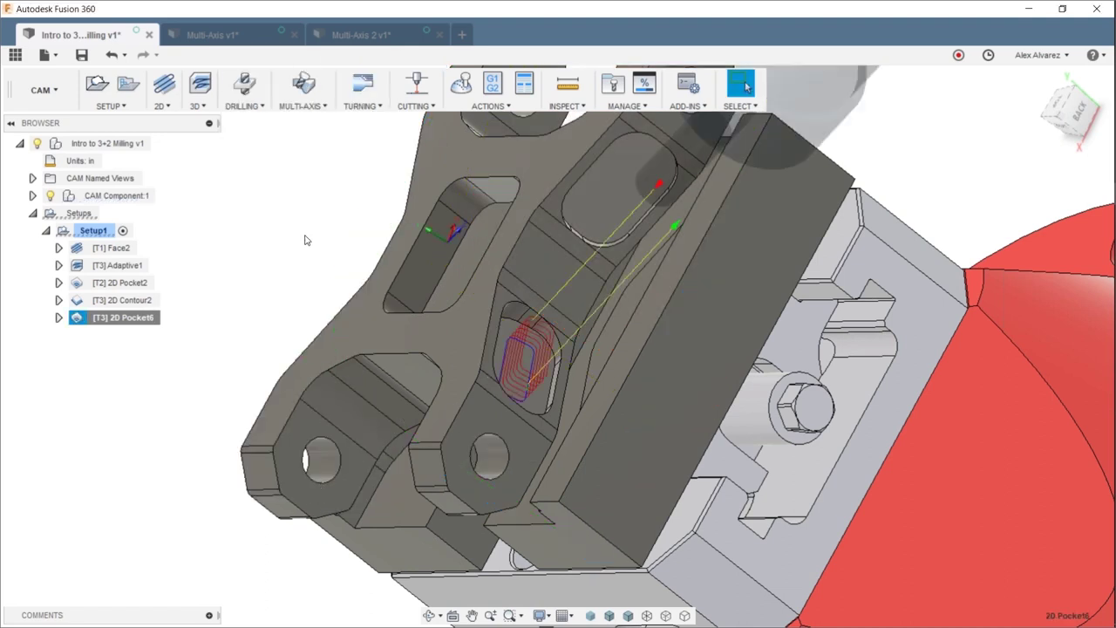
middle_click_drag(343, 264, 295, 258, "shift")
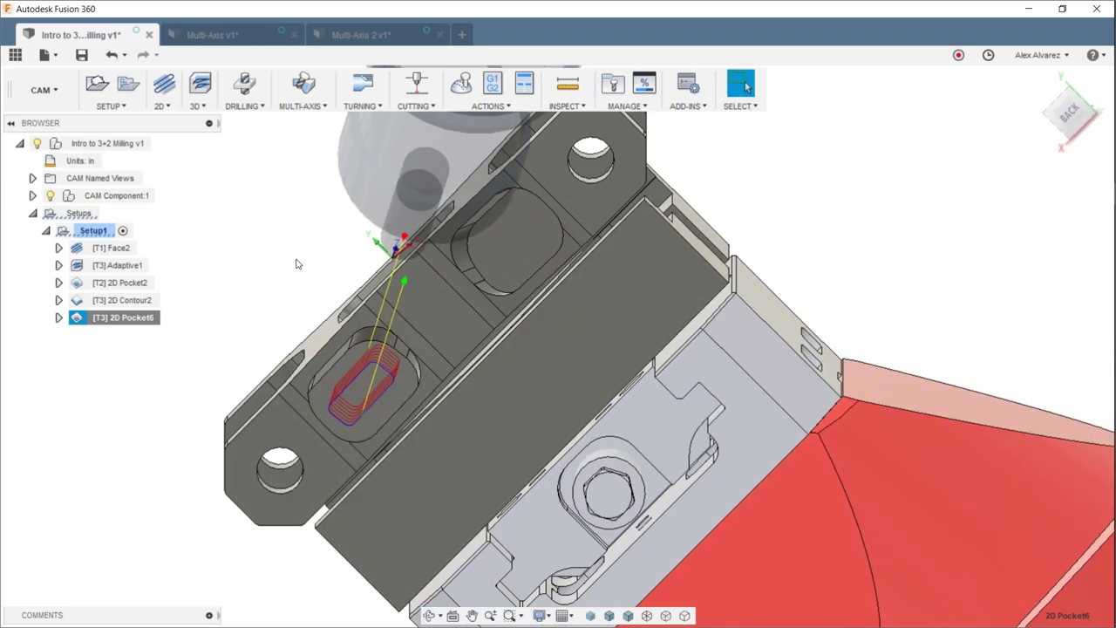
middle_click_drag(299, 247, 347, 242, "shift")
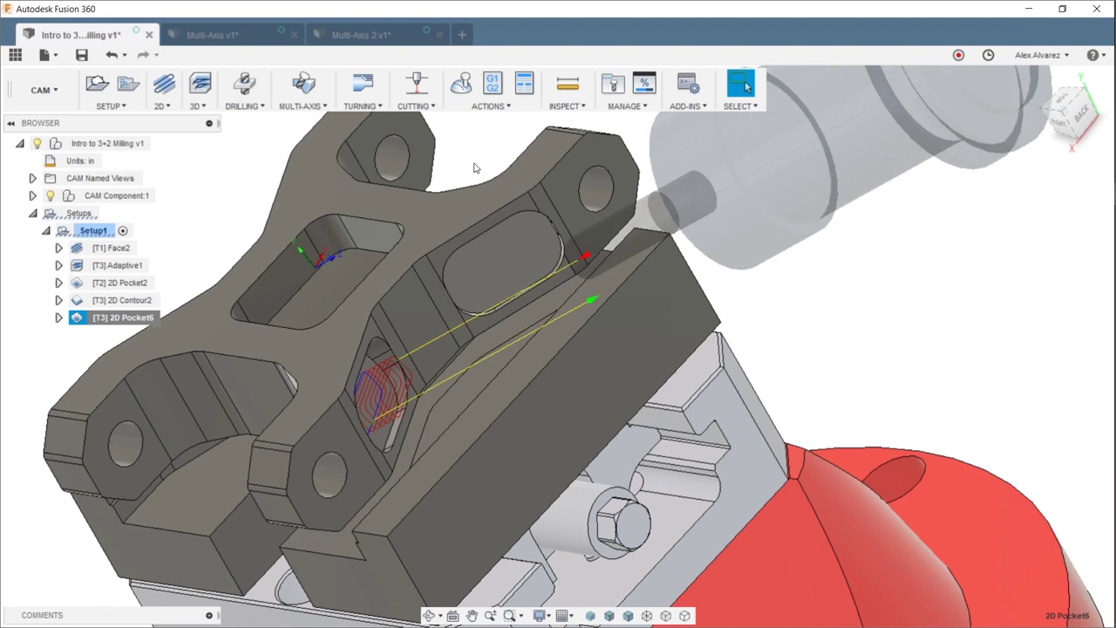
left_click(117, 319)
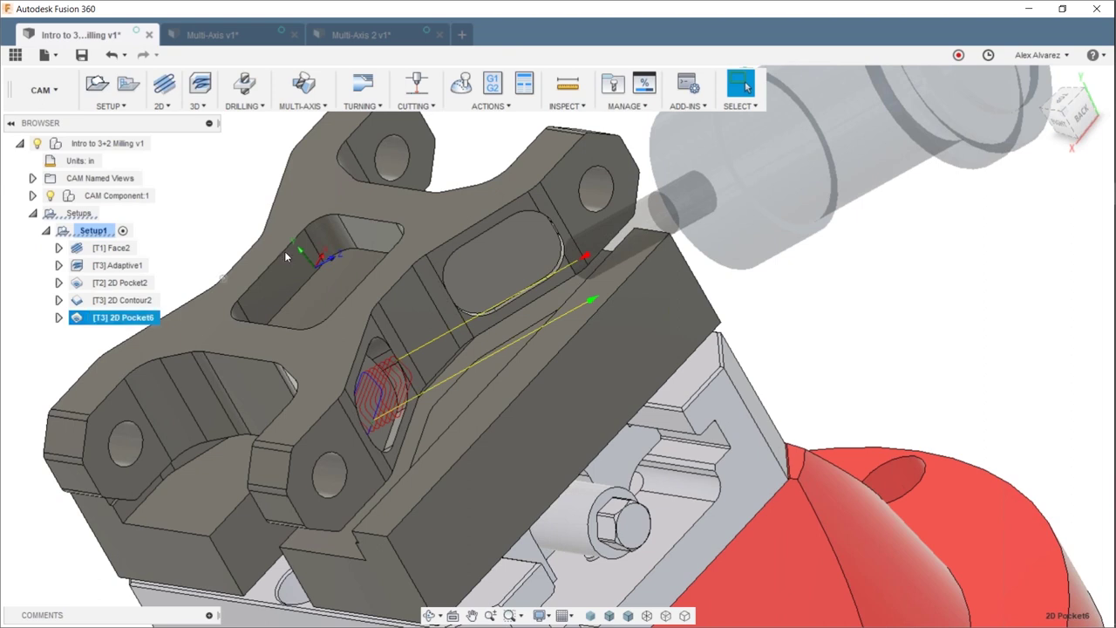
middle_click_drag(284, 251, 237, 236, "shift")
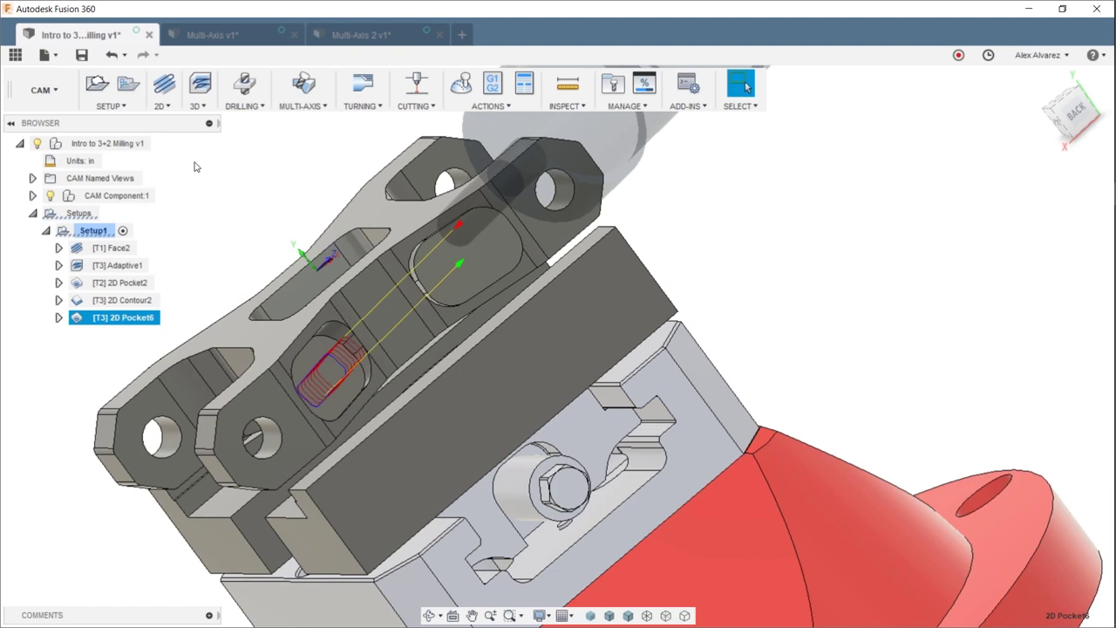
Derive 2D Contour6 from 2D Pocket6, check its Geometry and Heights settings, and create it.
right_click(108, 318)
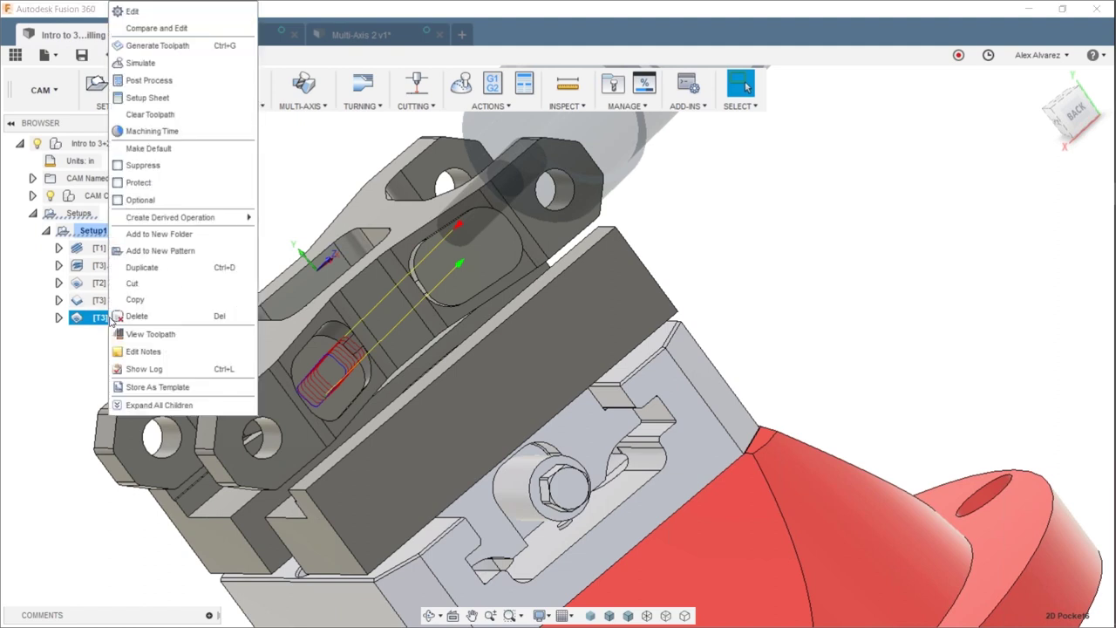
mouse_move(247, 219)
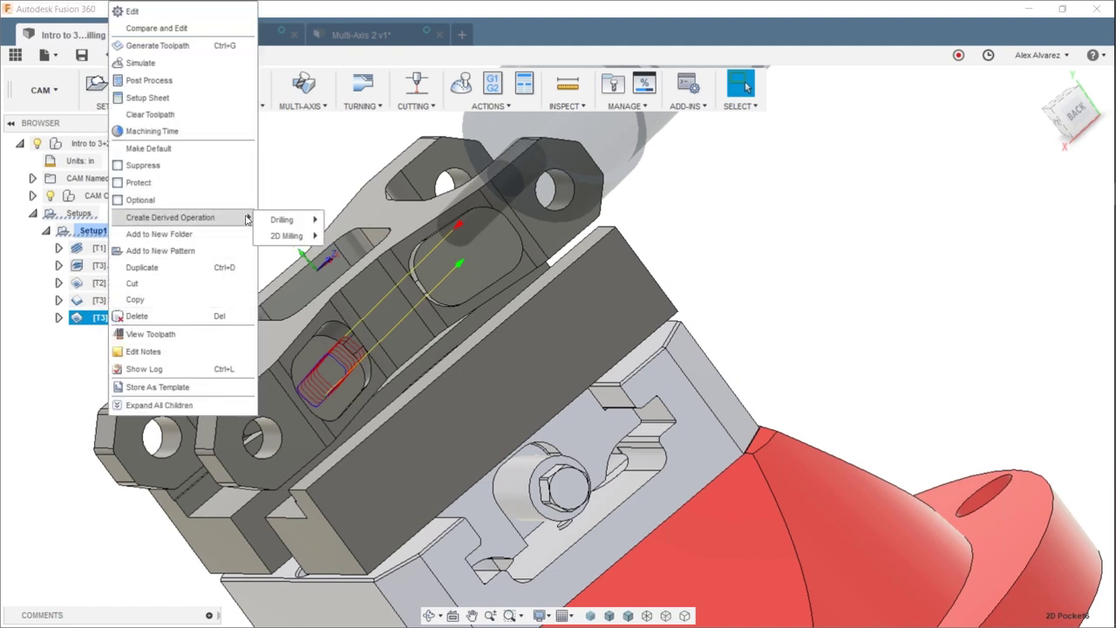
mouse_move(292, 242)
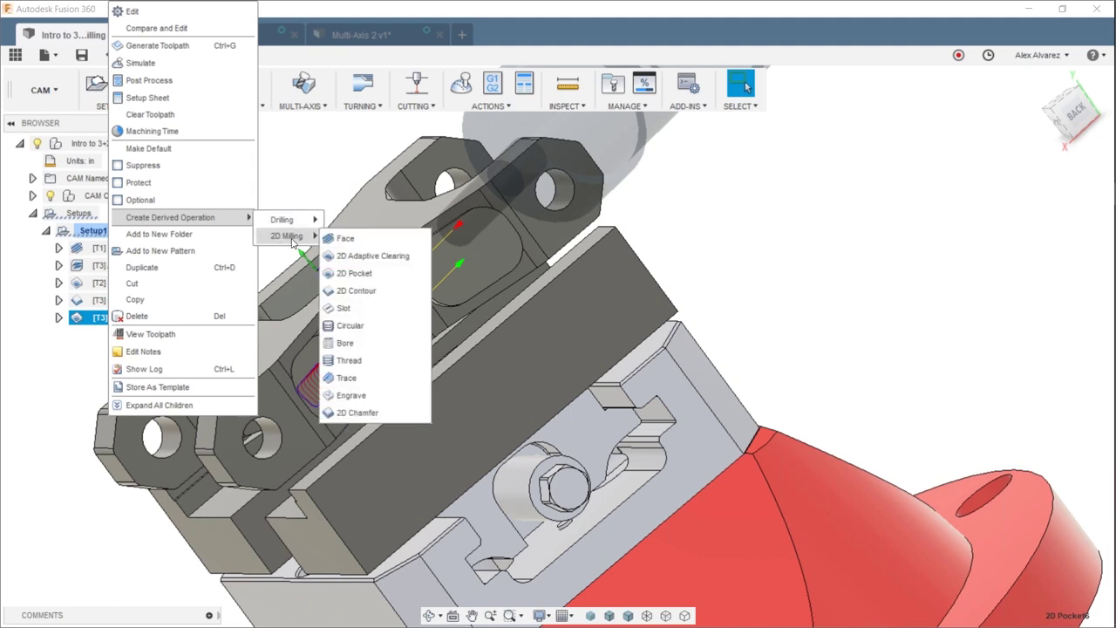
left_click(354, 294)
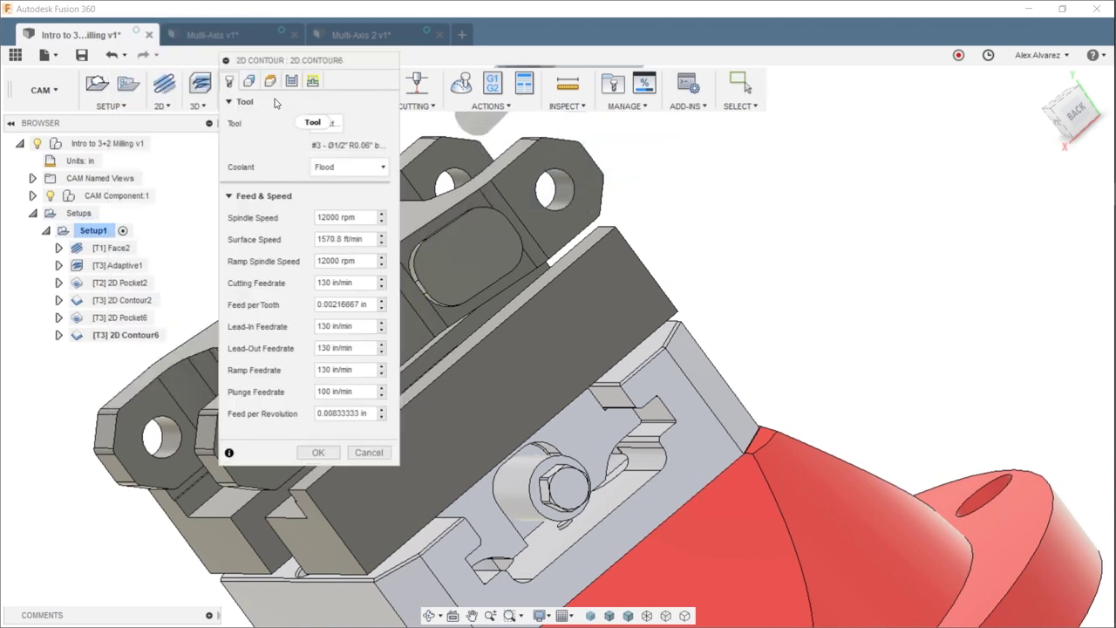
left_click_drag(354, 68, 907, 127)
left_click(801, 142)
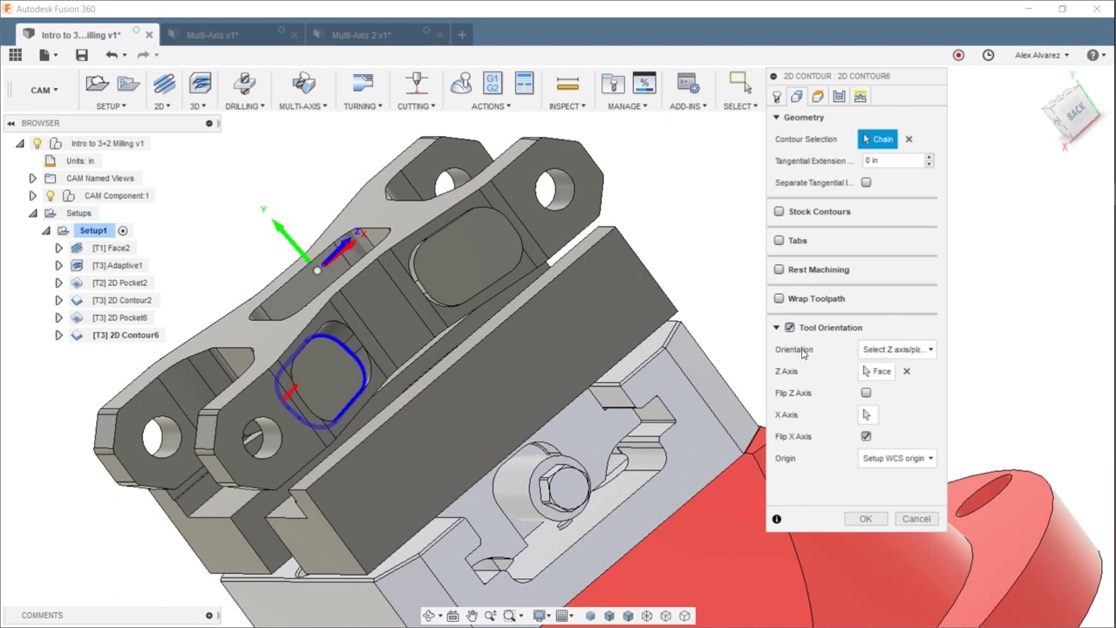
left_click(820, 98)
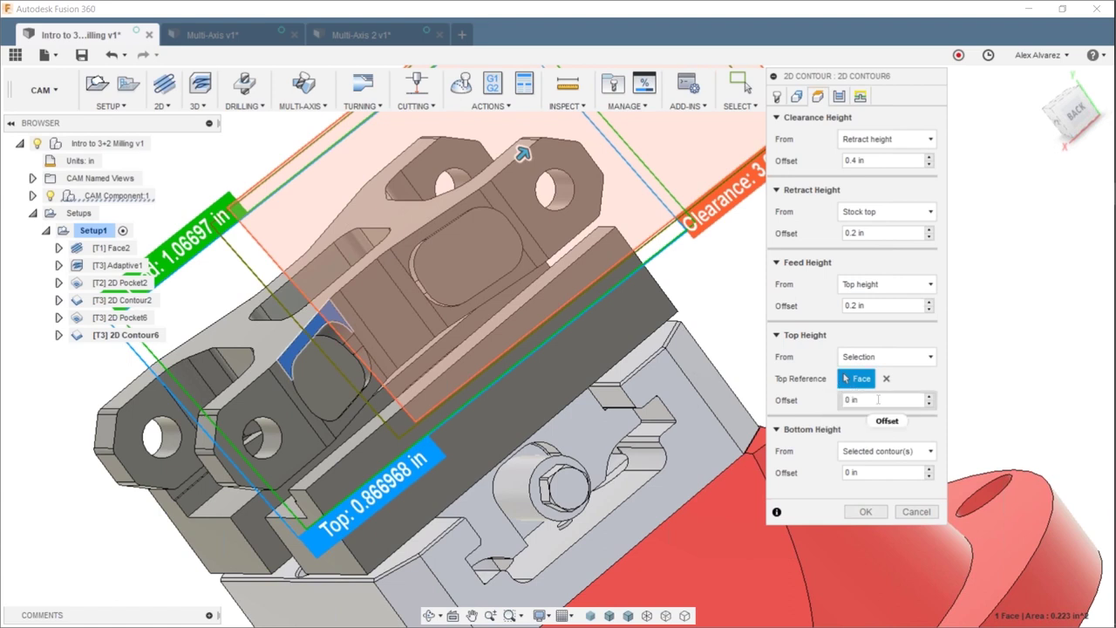
left_click(865, 513)
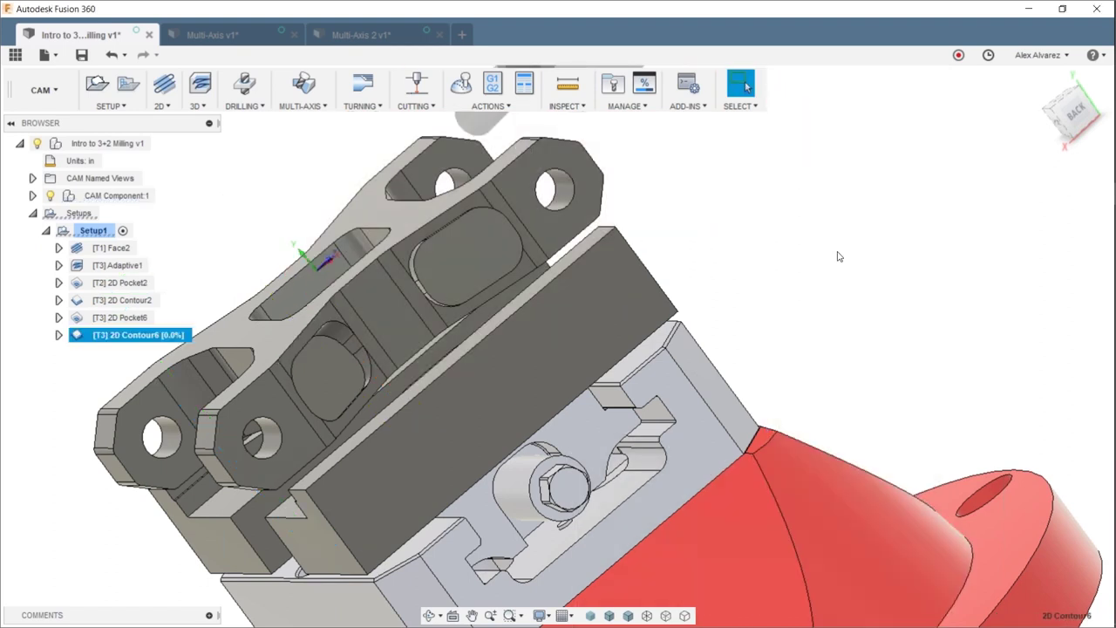
Inspect the 2D Contour6 toolpath from several angles, then select 2D Pocket6 in the browser.
mouse_move(800, 251)
middle_mouse_down("shift")
mouse_move(824, 240)
mouse_move(803, 241)
mouse_move(808, 249)
middle_mouse_up("shift")
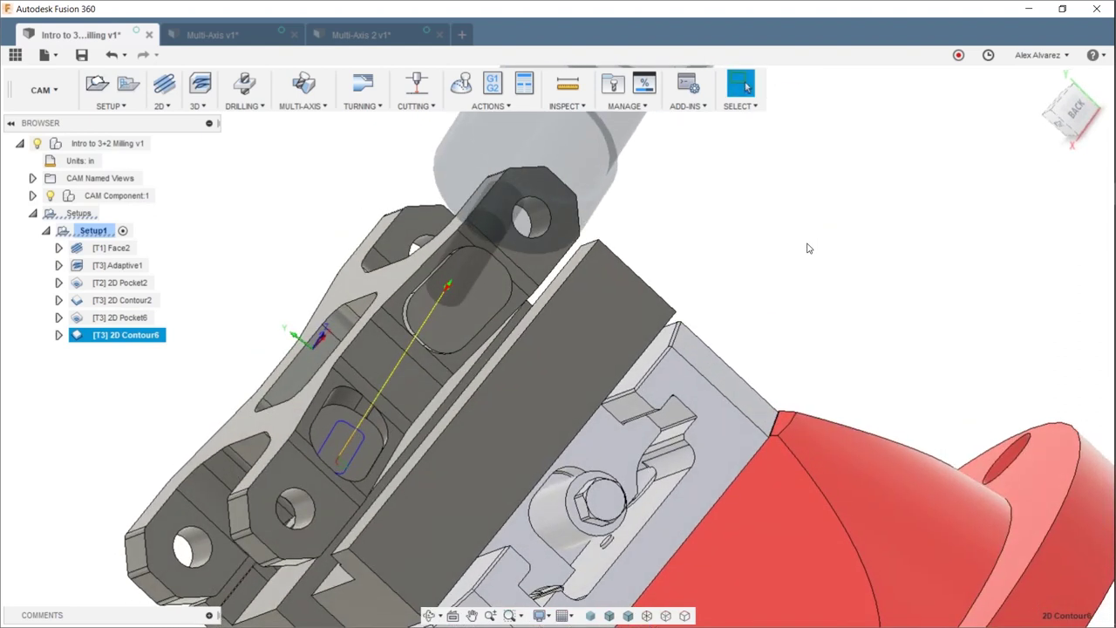
middle_click_drag(807, 228, 835, 163)
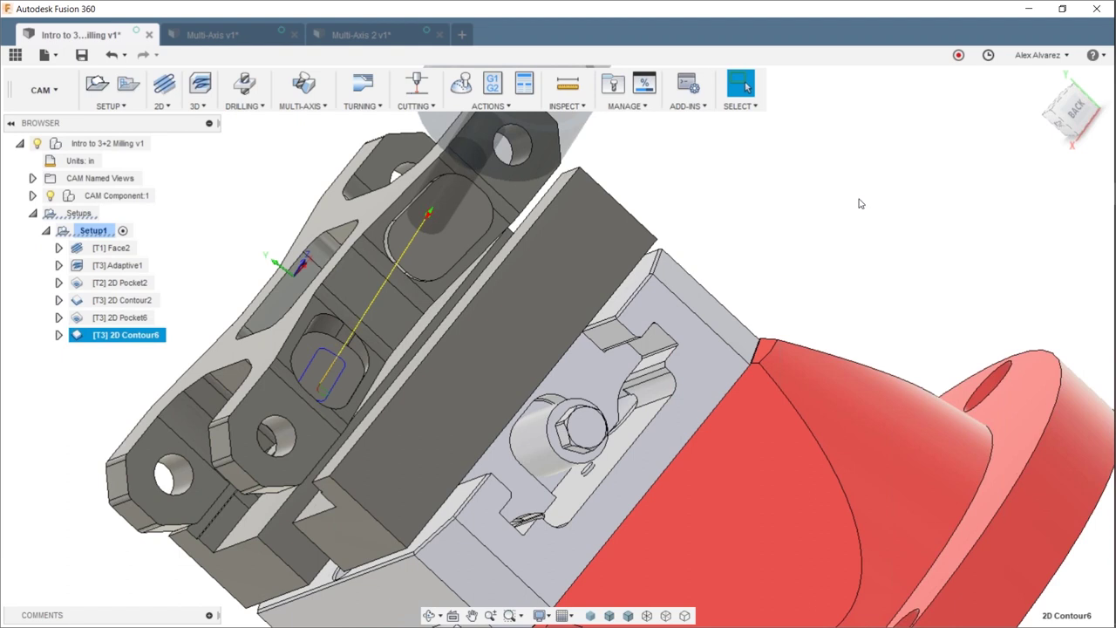
middle_click_drag(838, 236, 229, 473, "shift")
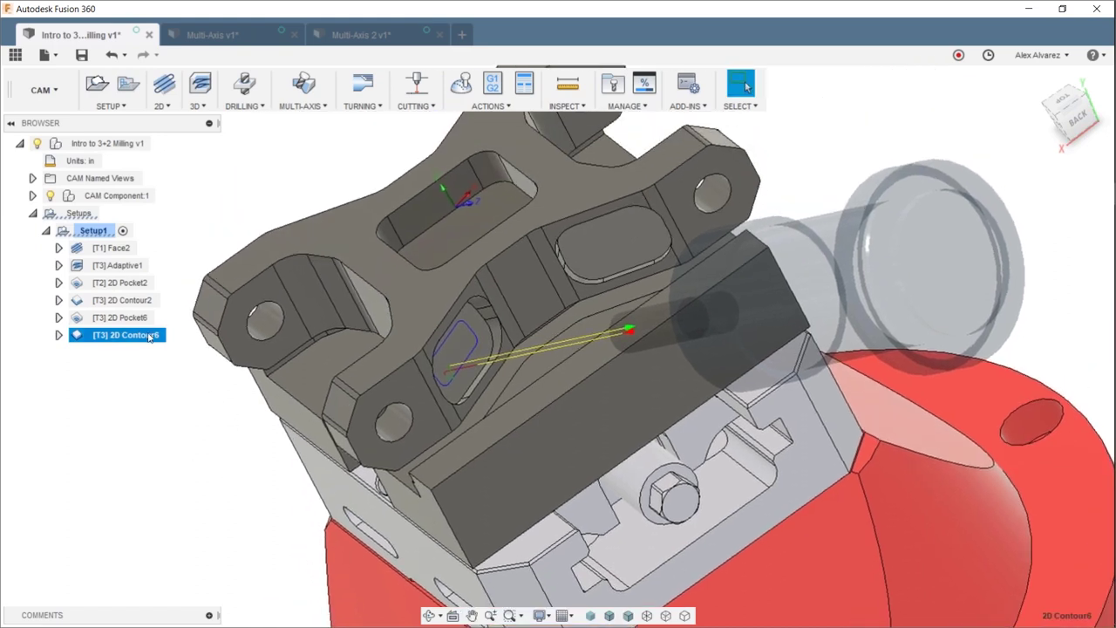
left_click(124, 319)
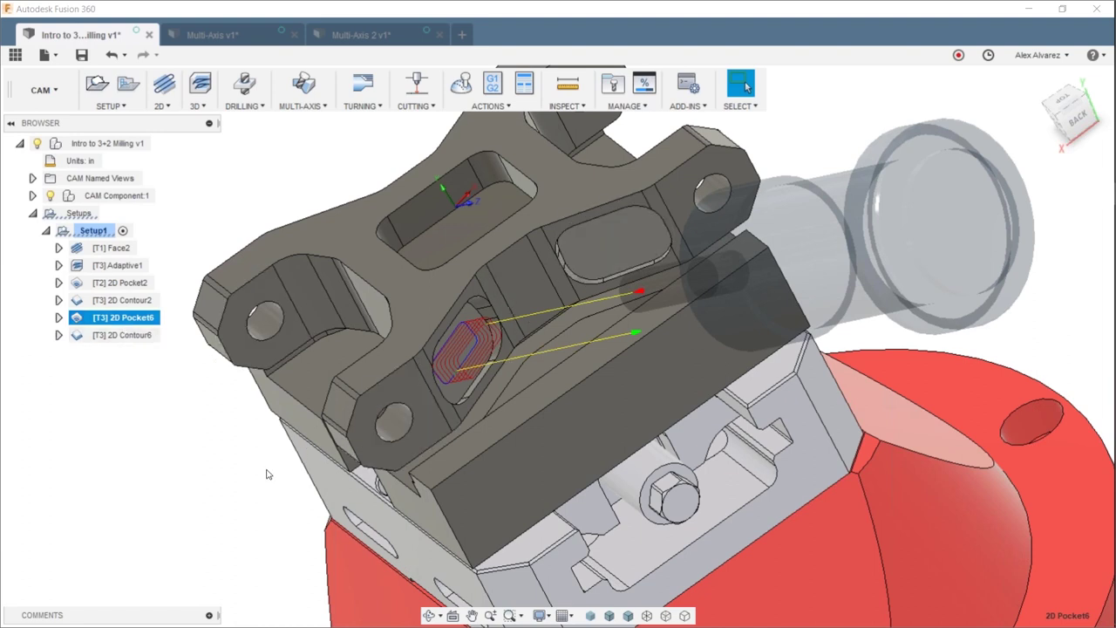
Paste a copy of 2D Pocket6 and move 2D Pocket6 (2) below 2D Contour6, comparing both pocket toolpaths.
key("ctrl+v")
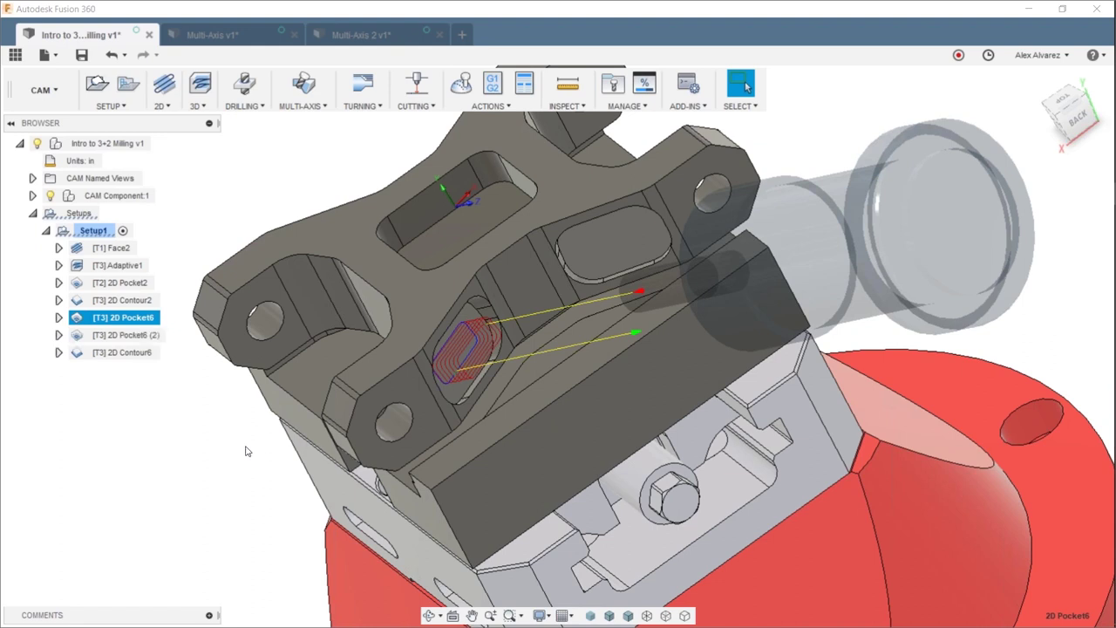
left_click(127, 337)
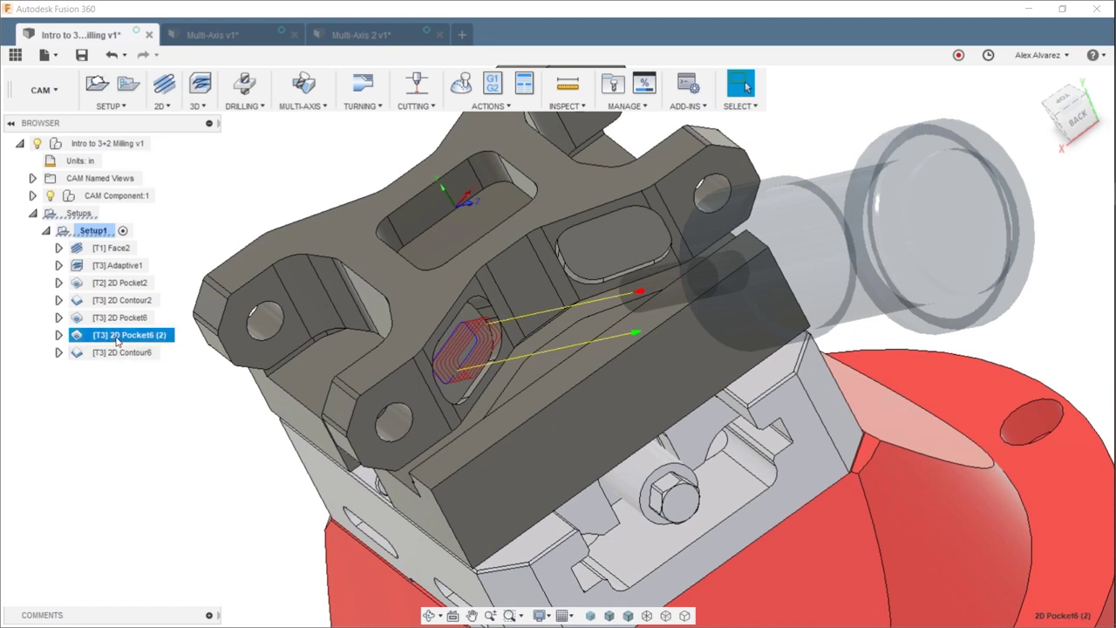
mouse_move(119, 339)
left_mouse_down()
mouse_move(138, 361)
mouse_move(127, 370)
mouse_move(131, 342)
mouse_move(179, 387)
mouse_move(177, 399)
mouse_move(127, 358)
left_mouse_up()
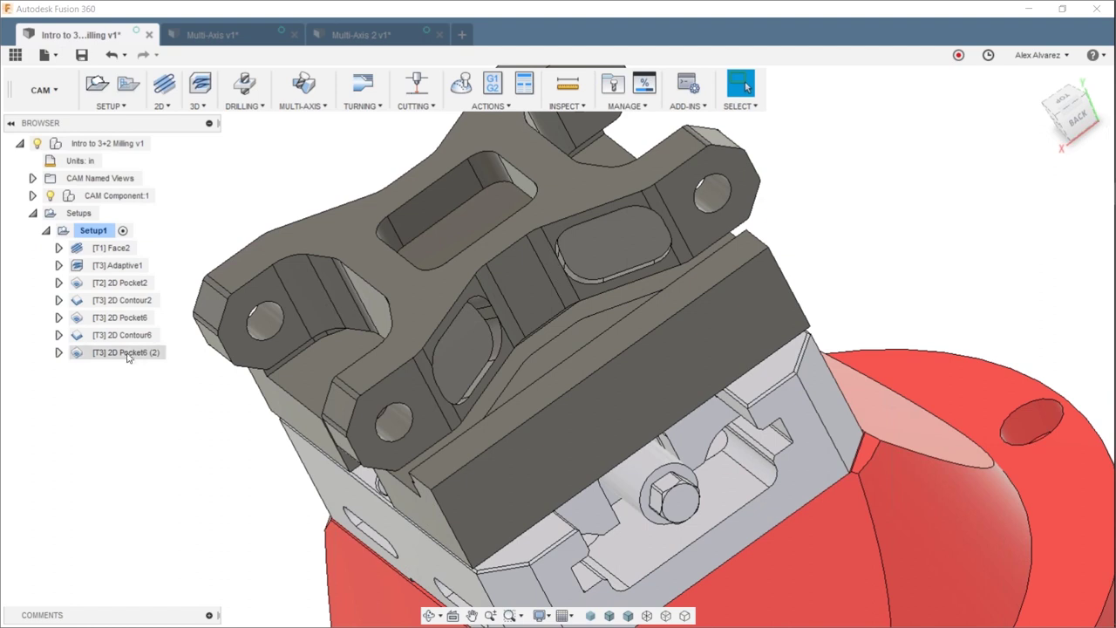
left_click(128, 353)
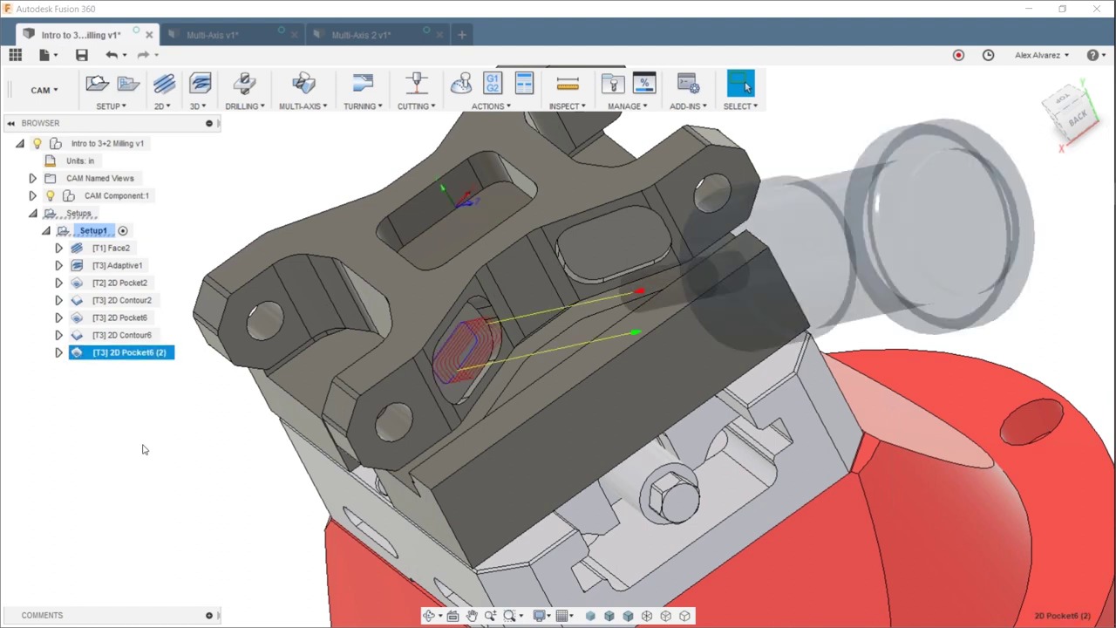
left_click(122, 317)
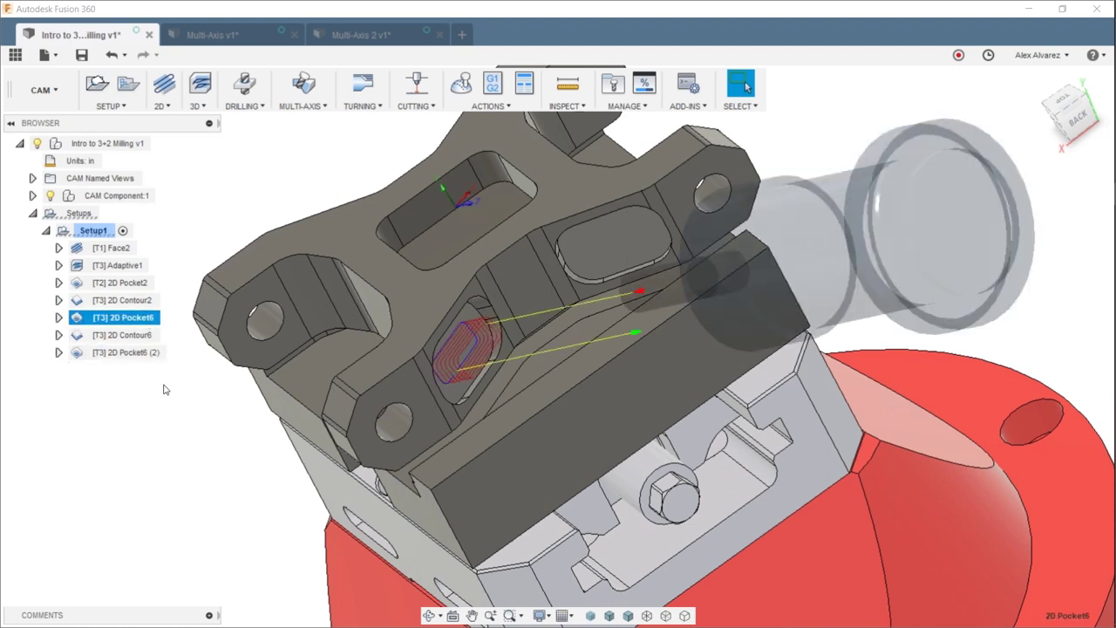
Compare the 2D Contour6 and 2D Pocket6 (2) toolpaths, then start editing 2D Pocket6 (2).
left_click(126, 335)
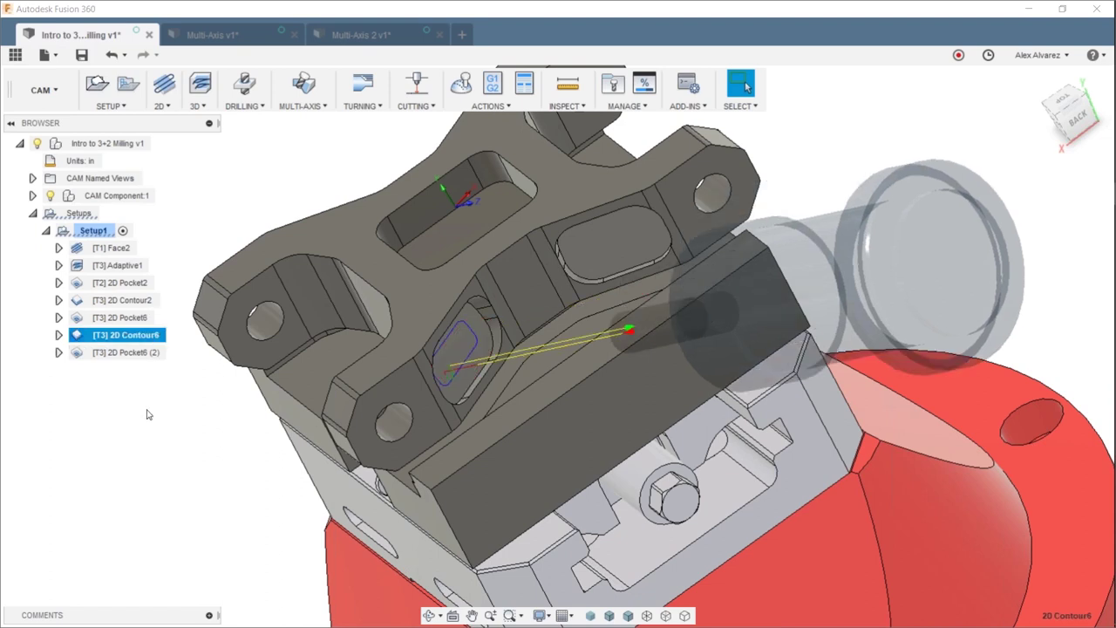
left_click(129, 354)
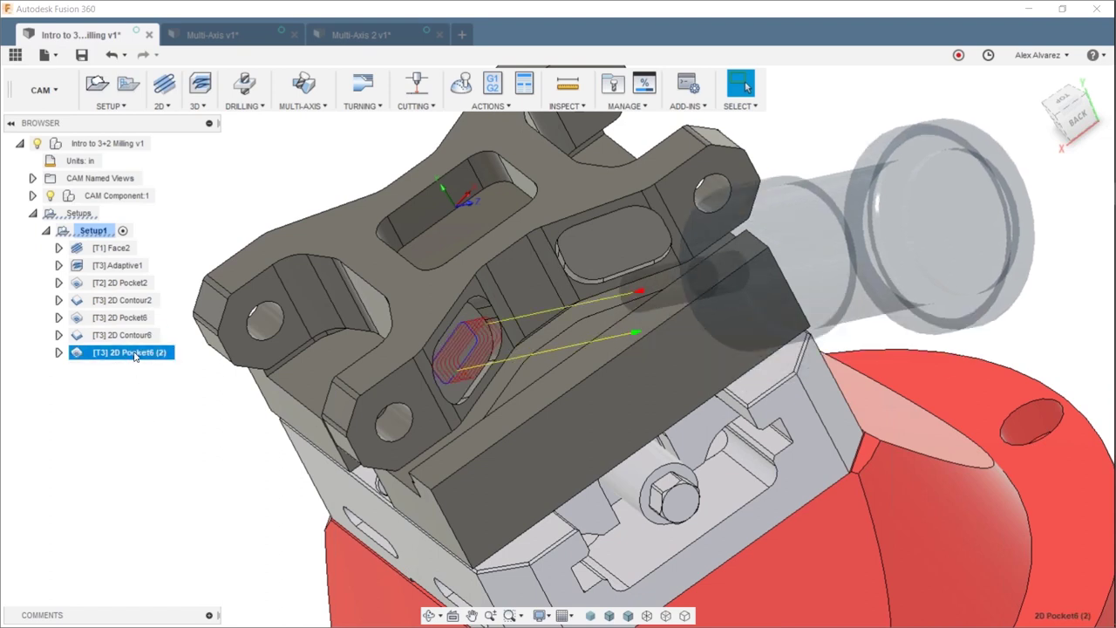
right_click(136, 355)
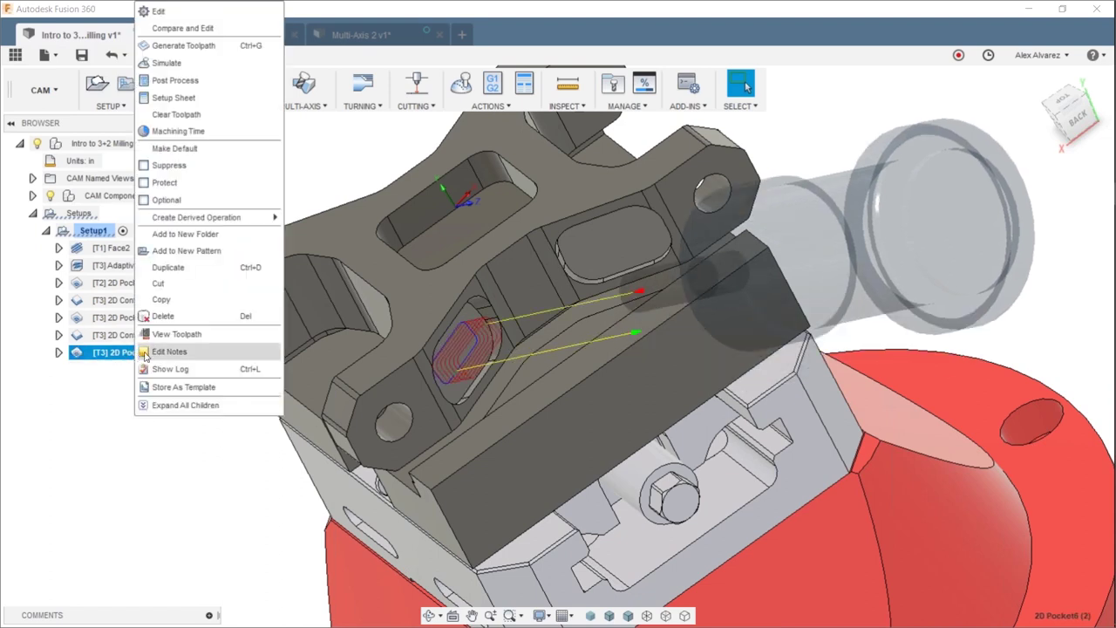
left_click(211, 14)
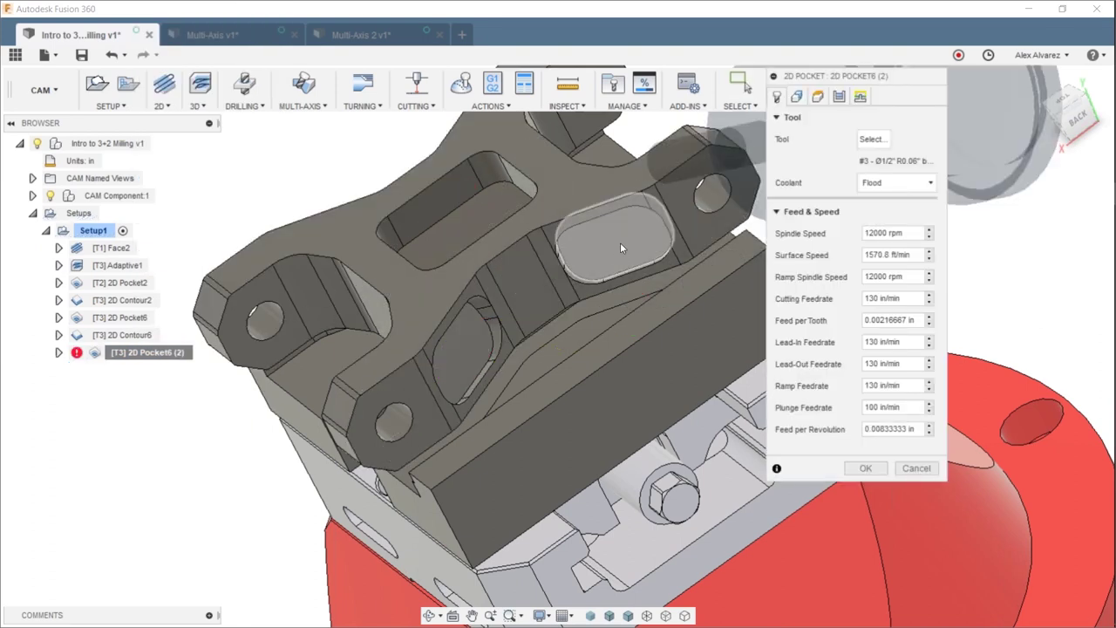
Clear the old pocket selection and tool Z axis, setting the axis from the opposite pocket's face.
left_click(804, 99)
left_click_drag(853, 81, 952, 110)
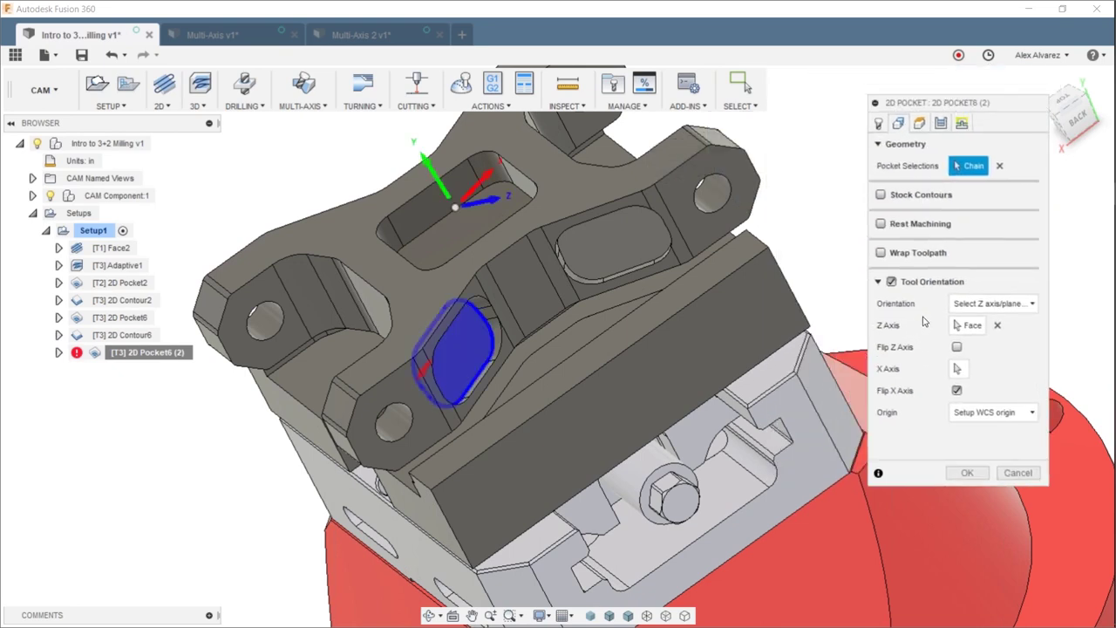
left_click(1000, 166)
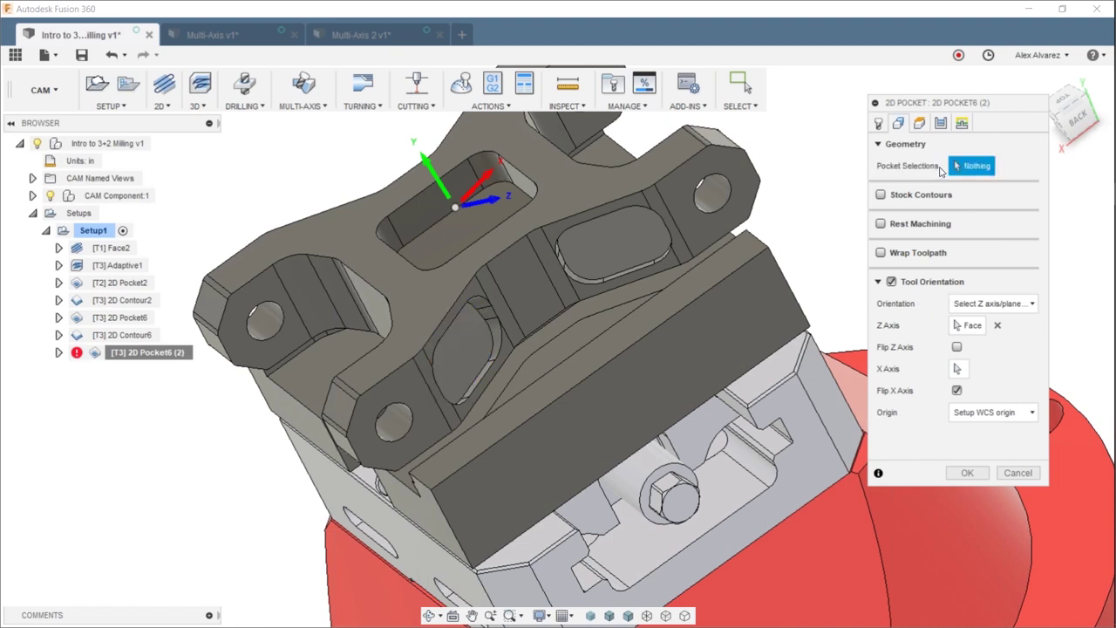
left_click(970, 325)
left_click(998, 325)
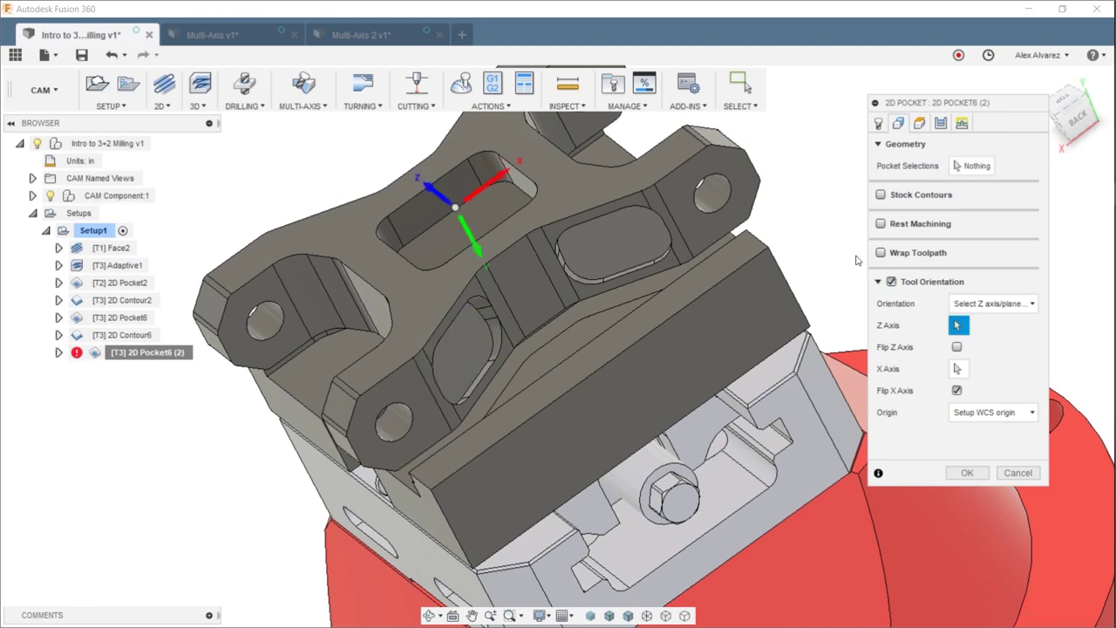
middle_click_drag(835, 253, 726, 286, "shift")
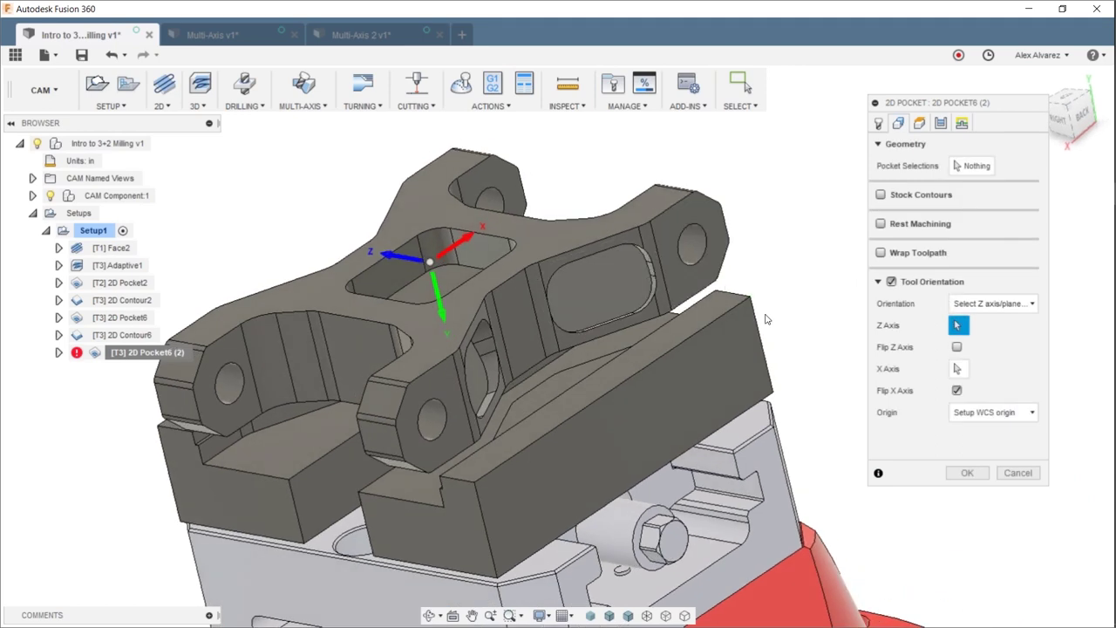
left_click(614, 276)
Select the oval pocket's outline on the opposite face as the pocket geometry.
middle_click_drag(789, 299, 773, 249, "shift")
middle_click_drag(823, 290, 806, 337, "shift")
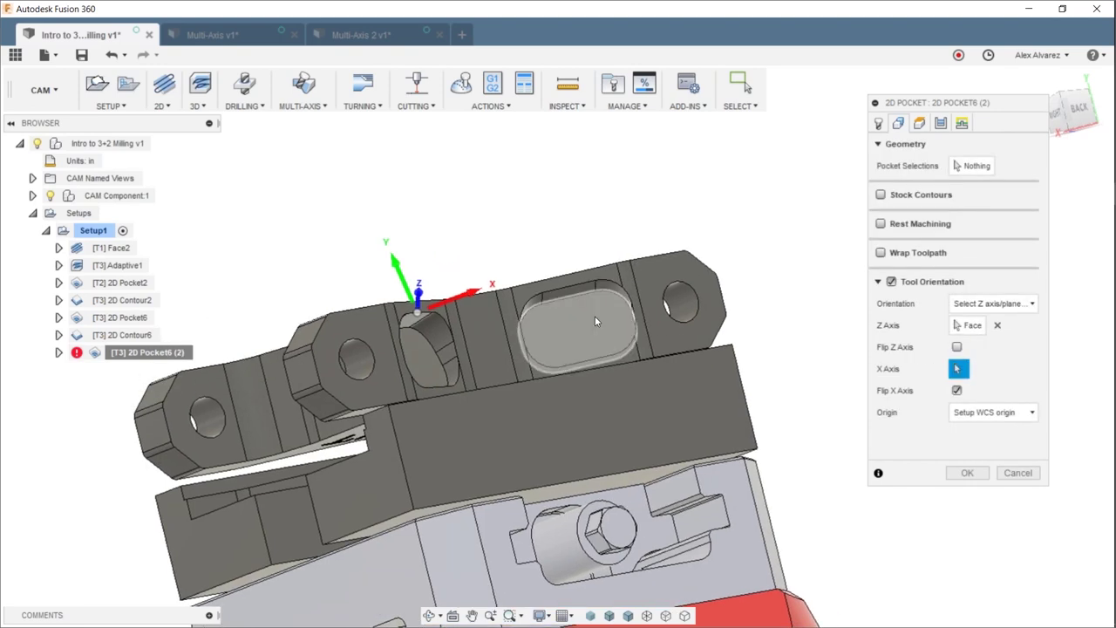
left_click(972, 165)
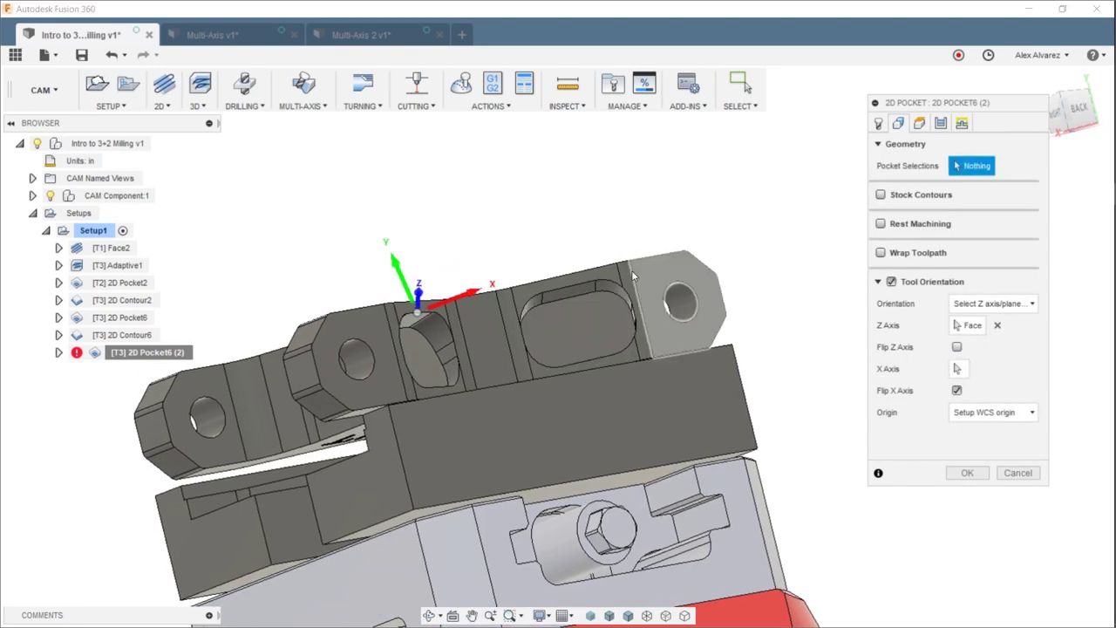
left_click(616, 295)
middle_click_drag(780, 219, 790, 279, "shift")
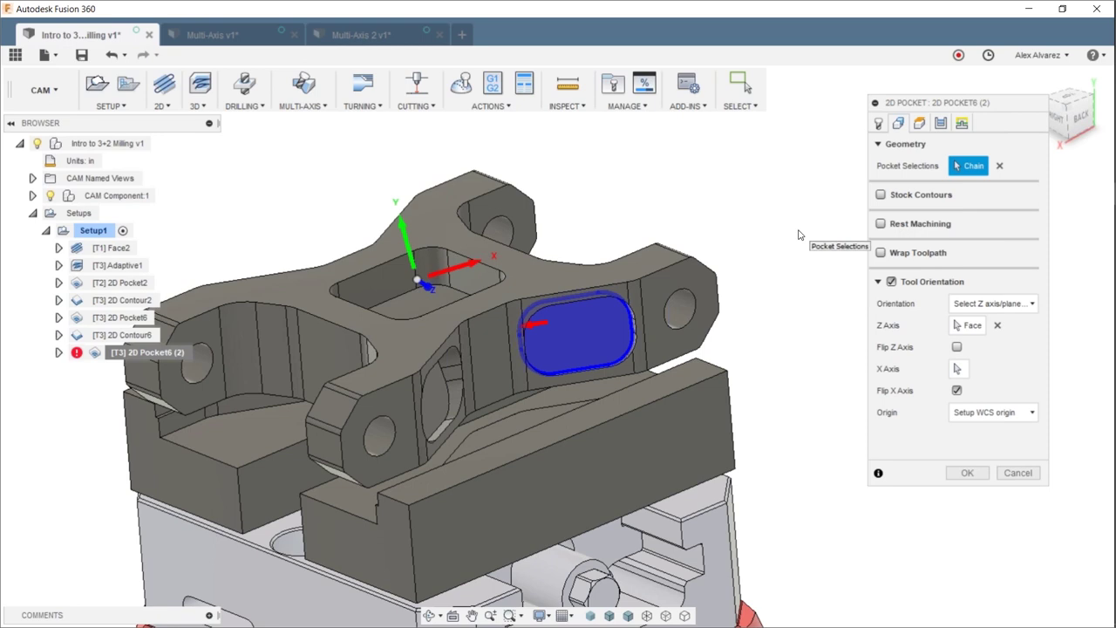
left_click(919, 123)
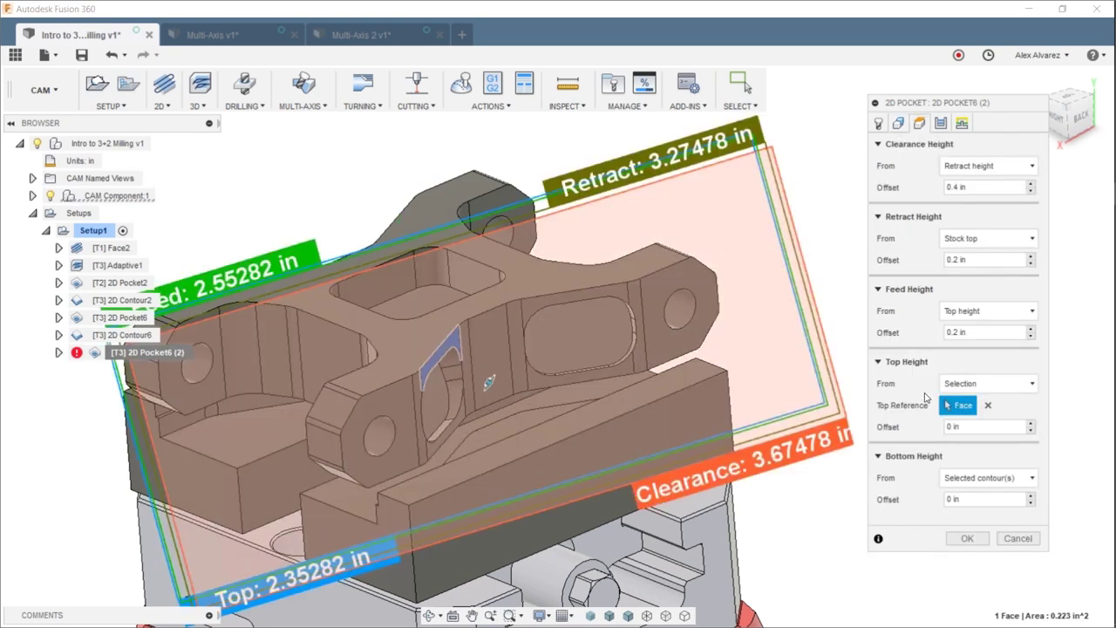
Set 2D Pocket6 (2)'s top height reference to the new pocket face and regenerate the toolpath.
left_click(988, 405)
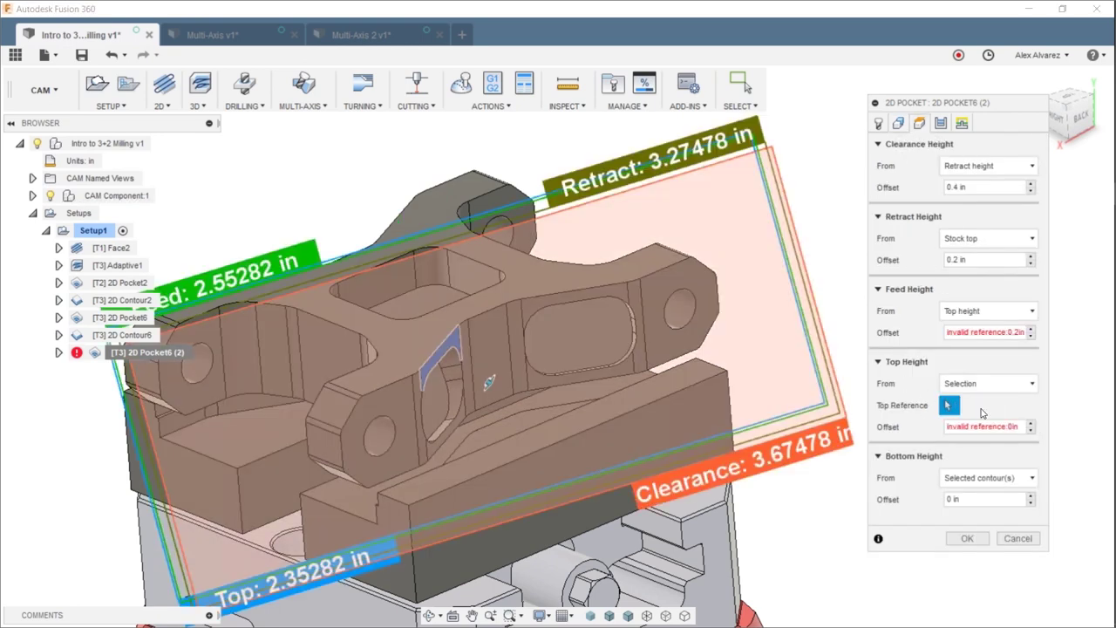
left_click(616, 292)
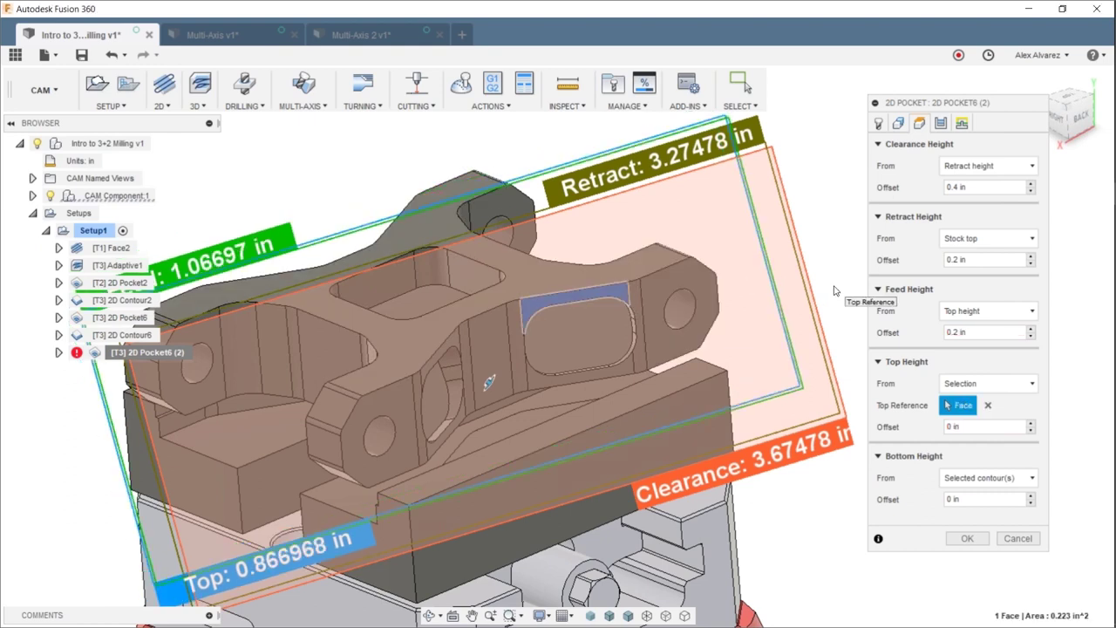
left_click(968, 540)
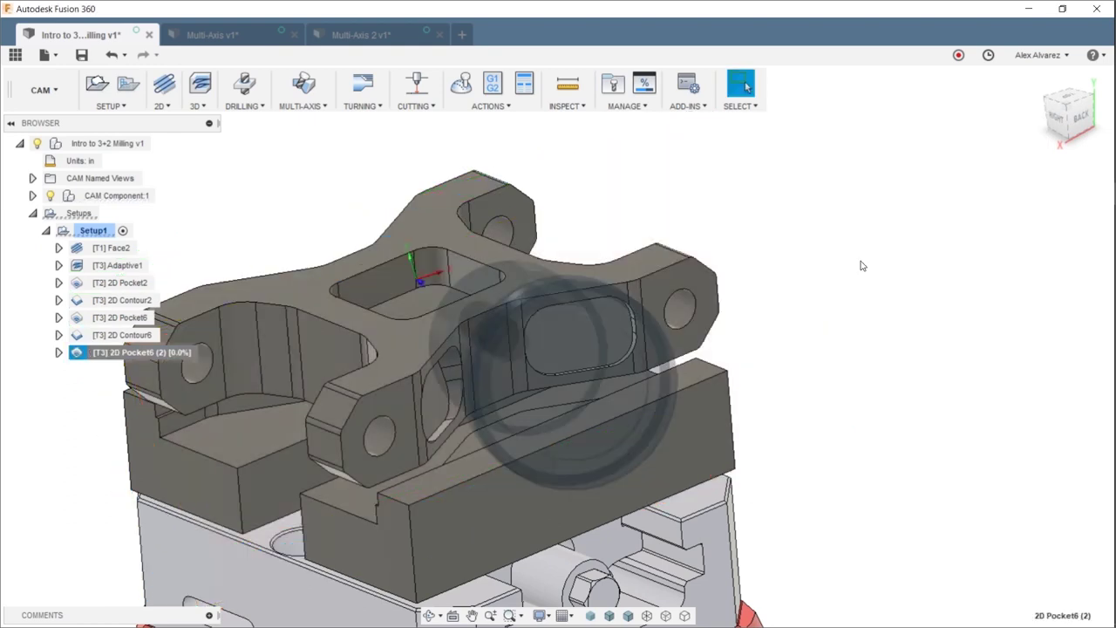
middle_click_drag(845, 291, 880, 279, "shift")
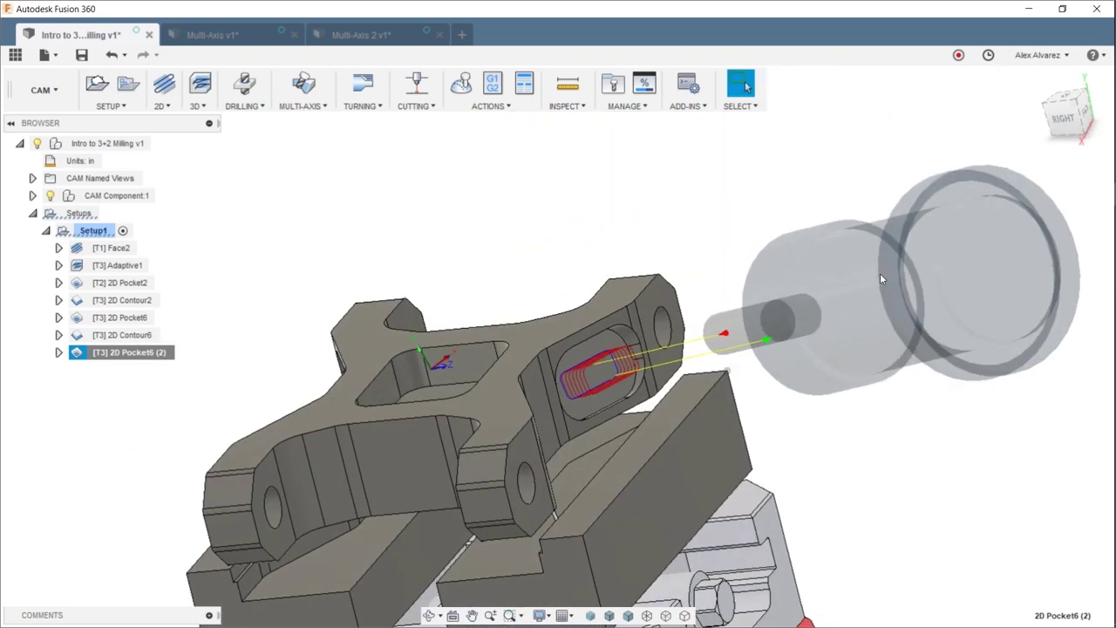
Derive a 2D Contour operation from 2D Pocket6 (2) with default settings and inspect its toolpath.
right_click(116, 352)
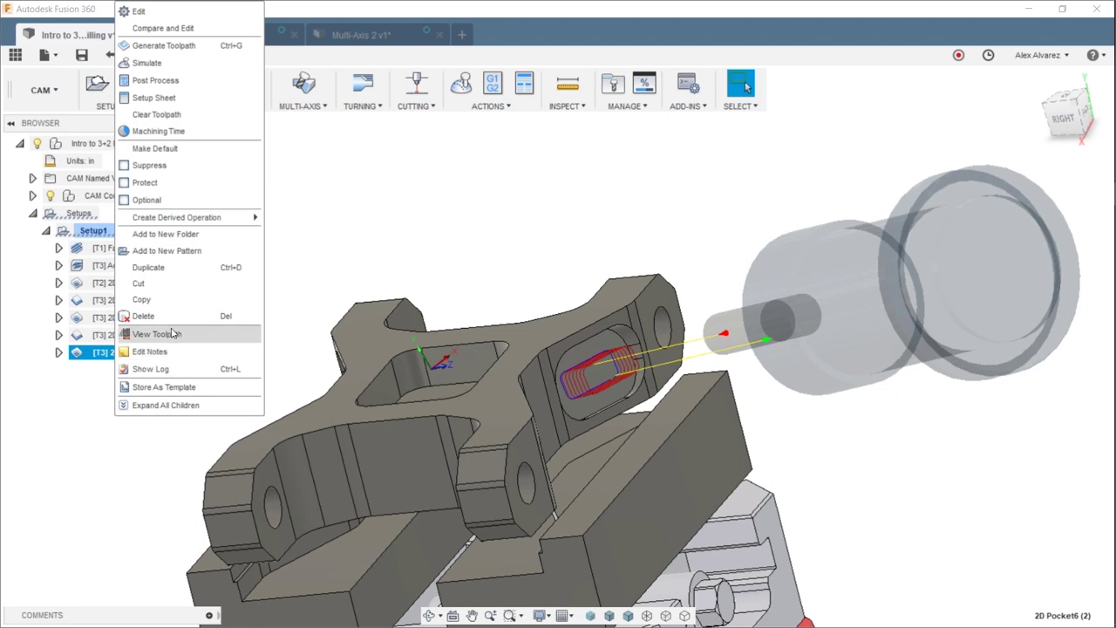
mouse_move(196, 227)
mouse_move(301, 237)
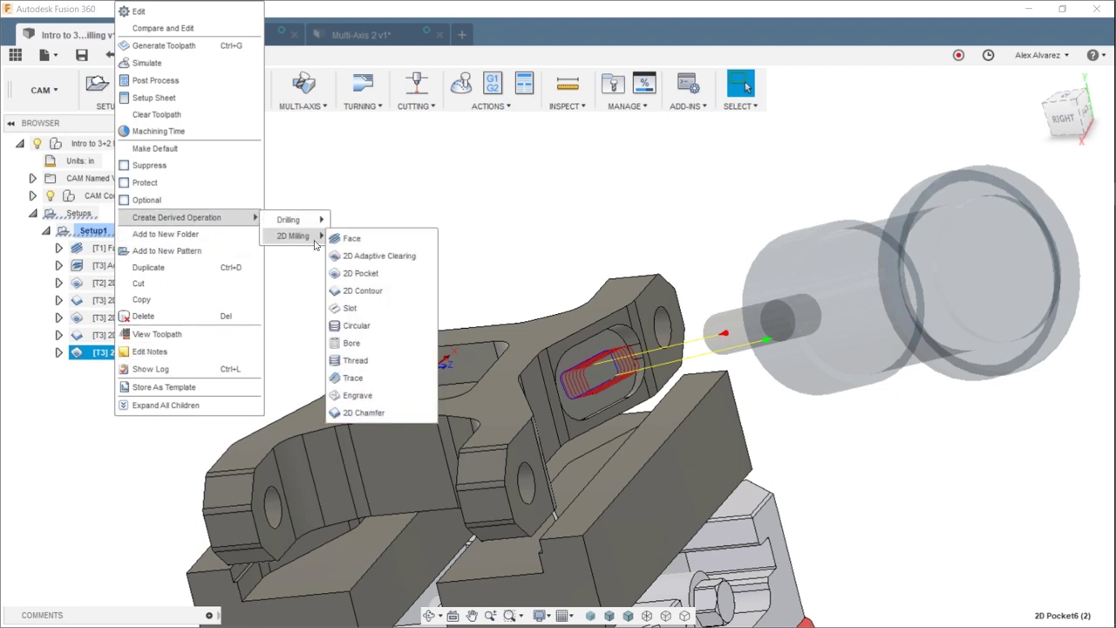
left_click(362, 290)
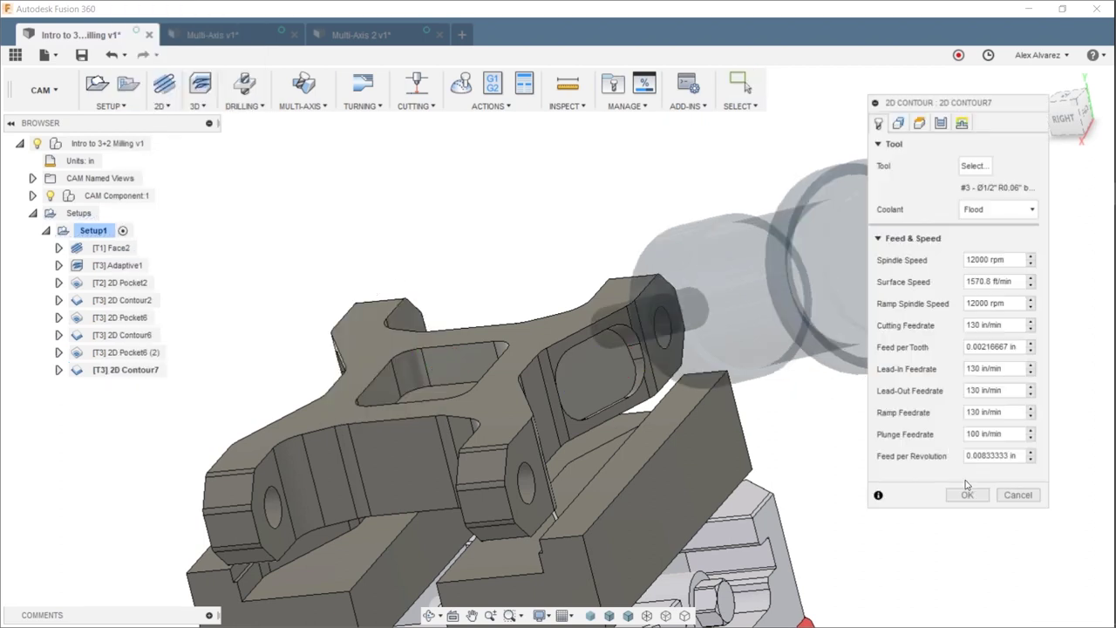
left_click(968, 495)
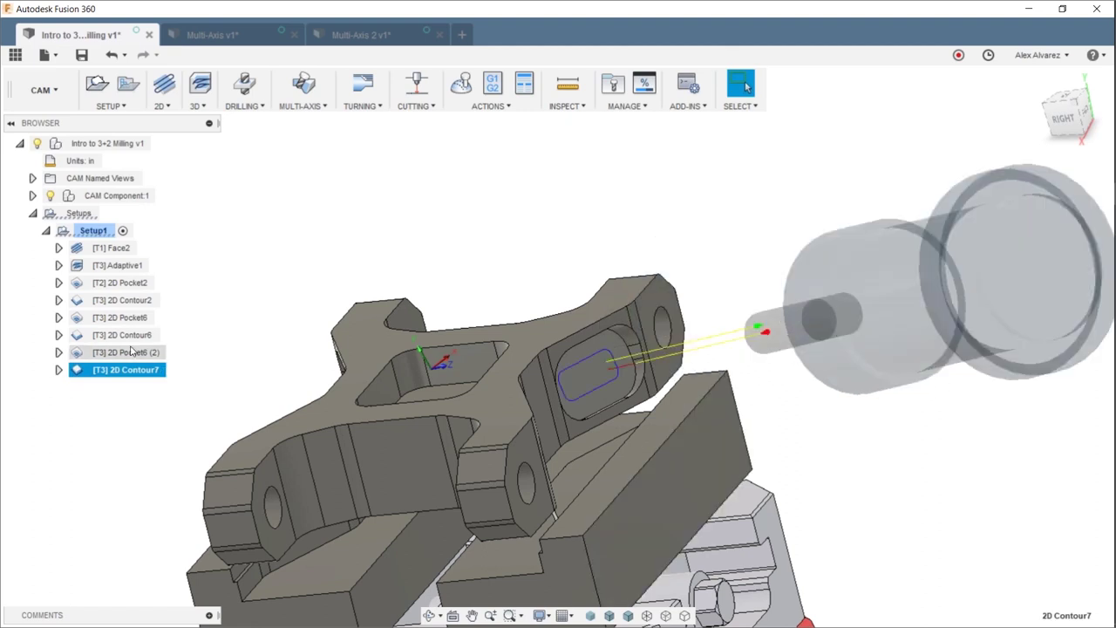
middle_click_drag(654, 386, 608, 425, "shift")
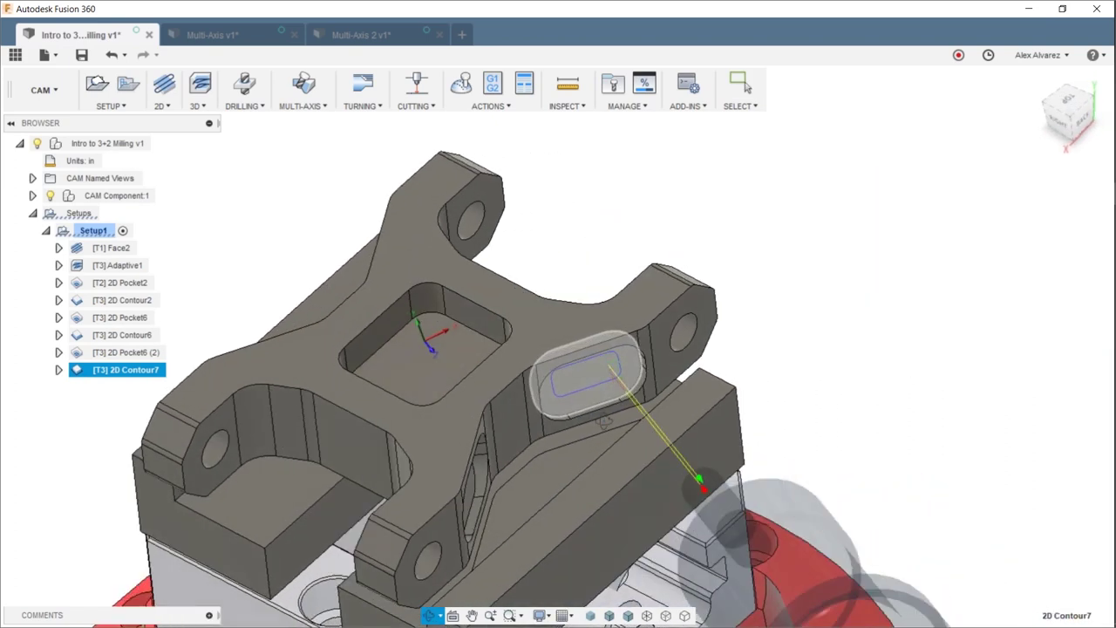
scroll(607, 425, "down", 2)
scroll(779, 280, "down", 3)
middle_click_drag(744, 237, 559, 392, "shift")
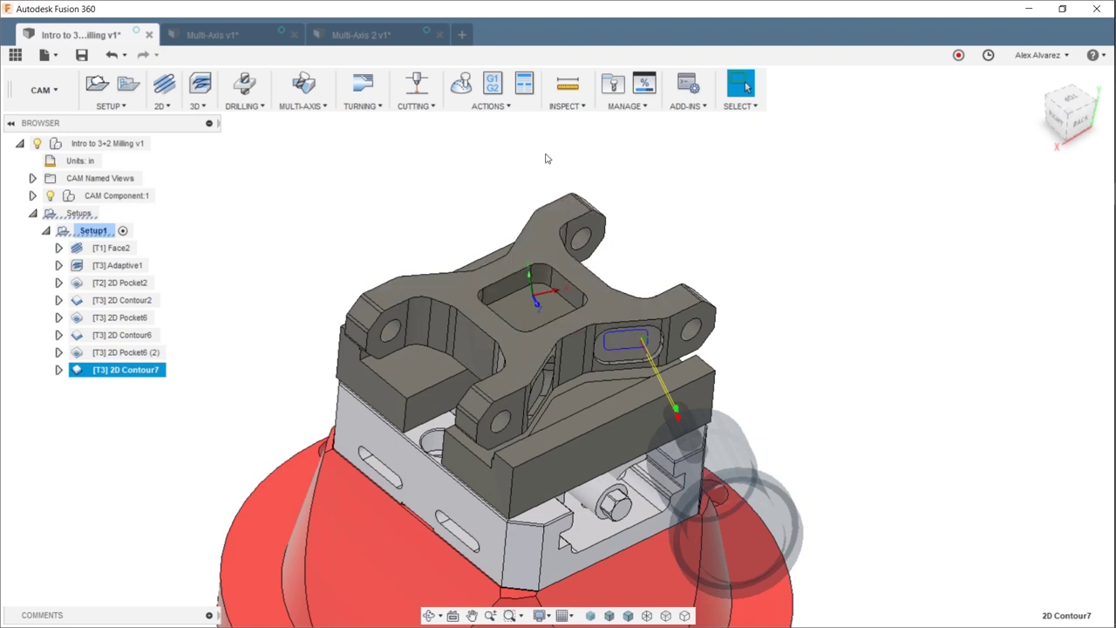
Pattern the operations from 2D Pocket6 to 2D Contour7 circularly around the base's round edge.
left_click(140, 321, "shift")
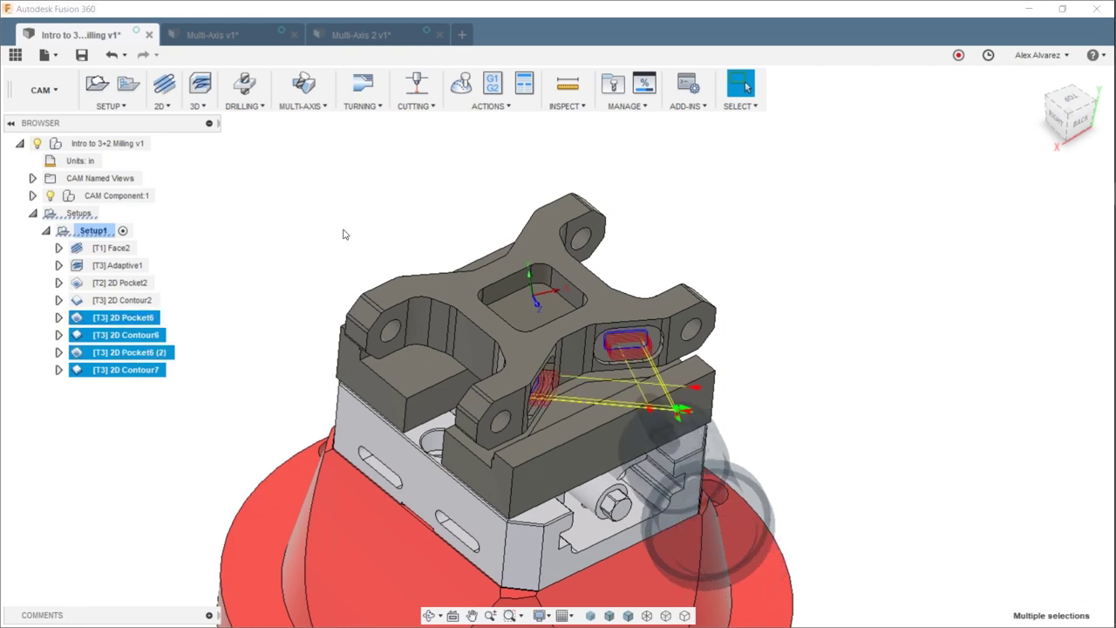
left_click(129, 83)
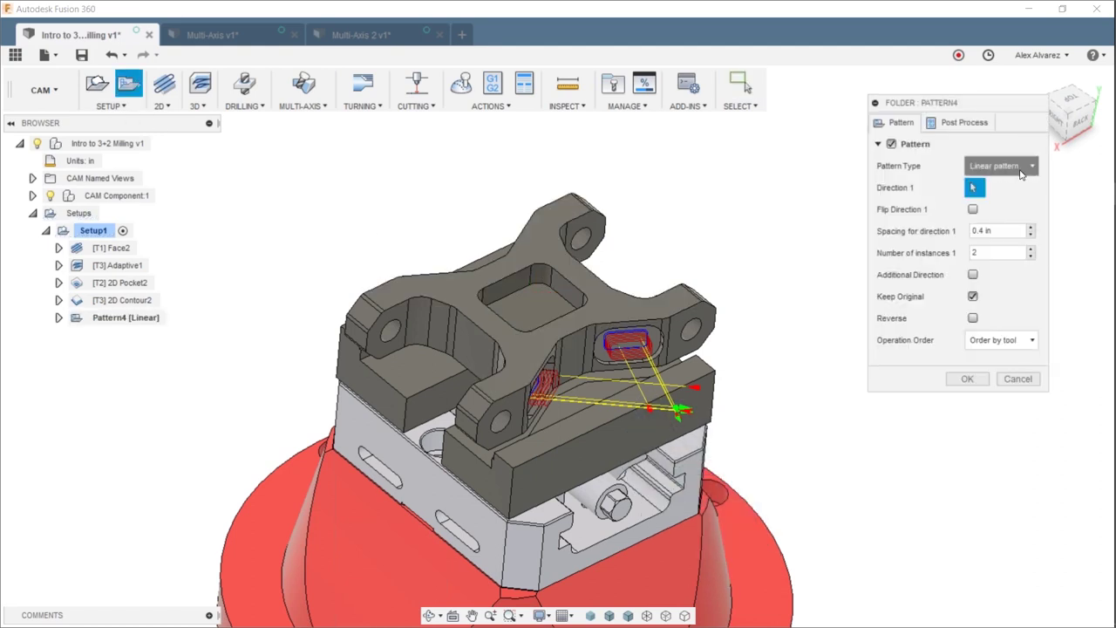
left_click(1026, 166)
left_click(992, 203)
scroll(797, 387, "down", 3)
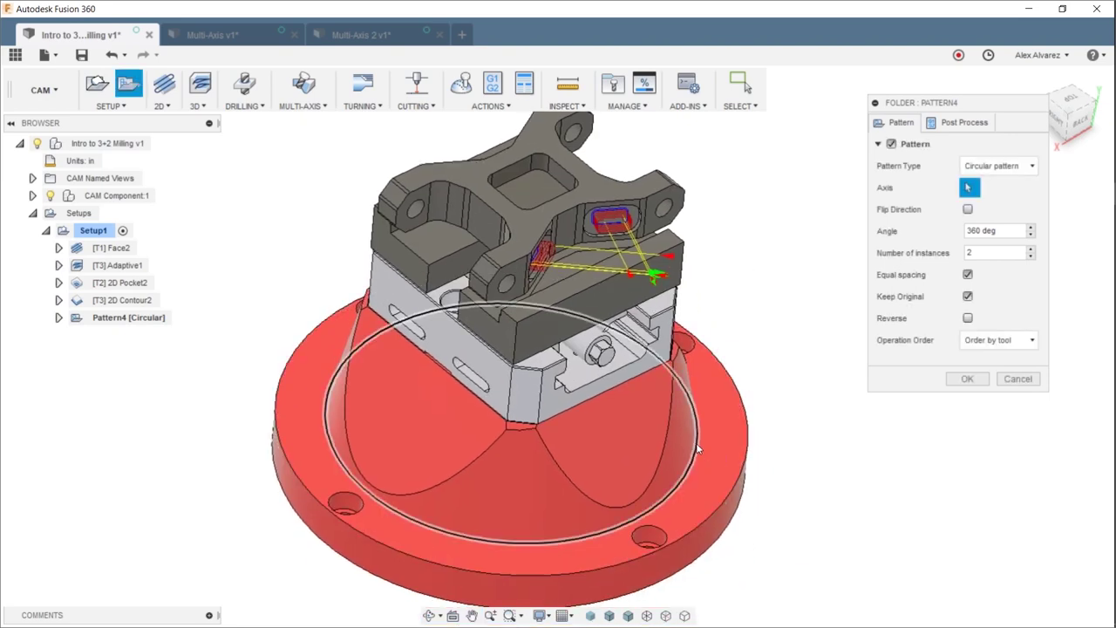
left_click(698, 450)
middle_click_drag(720, 286, 820, 356, "shift")
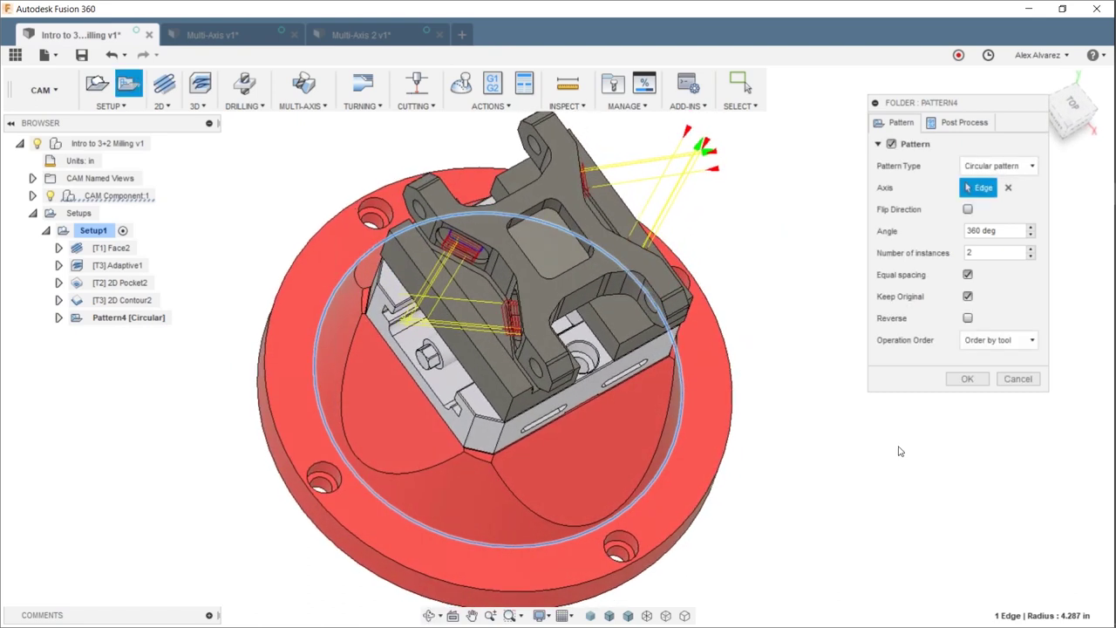
left_click(968, 379)
left_click(93, 230)
left_click(461, 83)
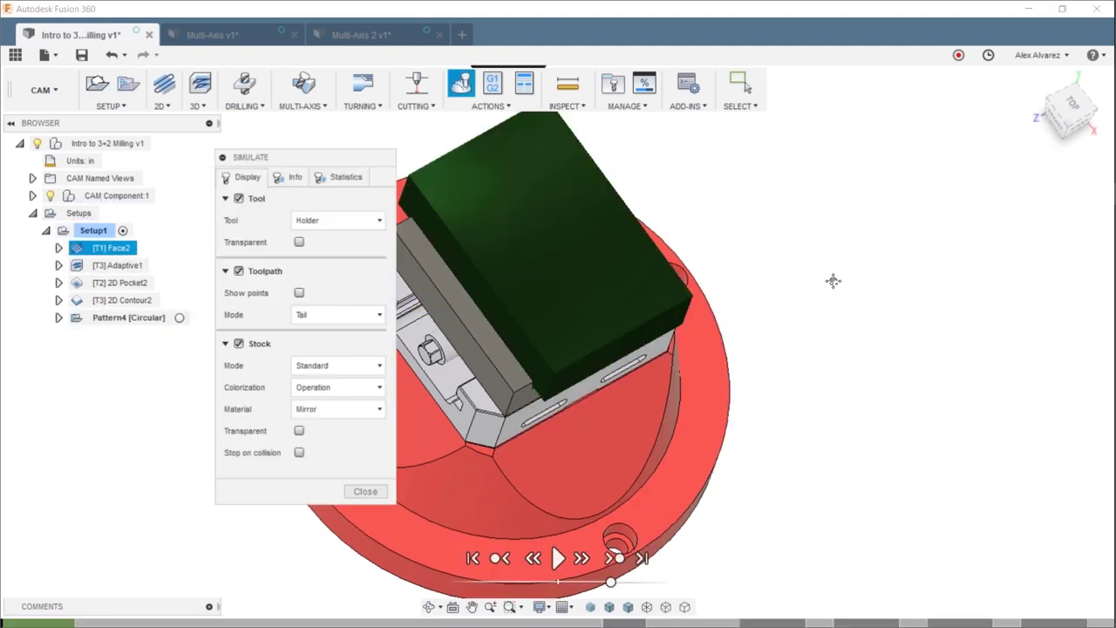
left_click(558, 558)
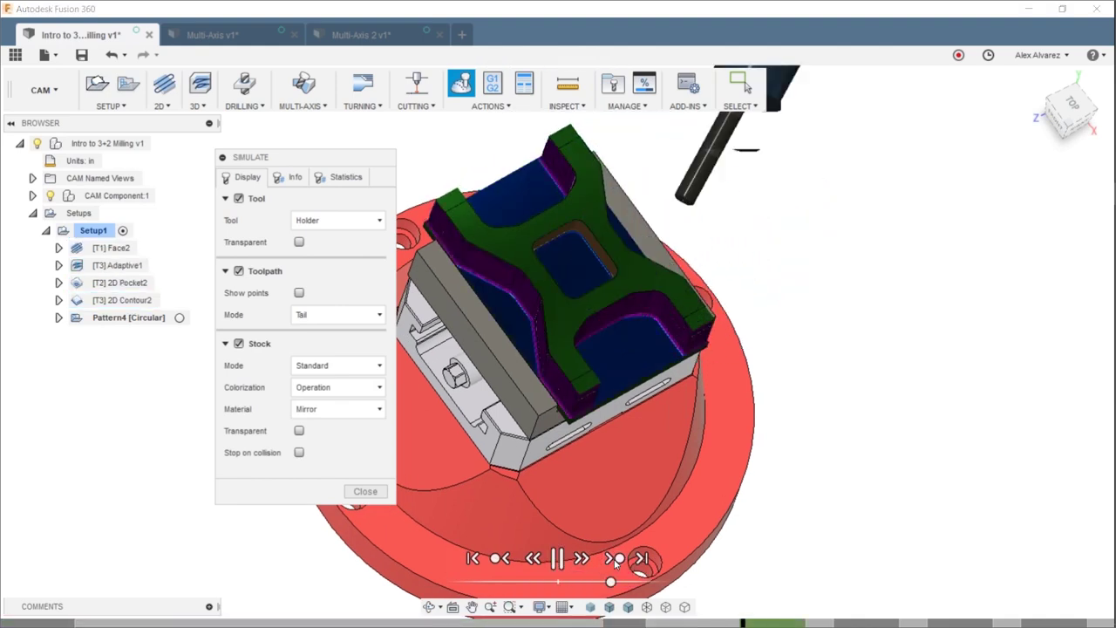
middle_click_drag(616, 564, 678, 441, "shift")
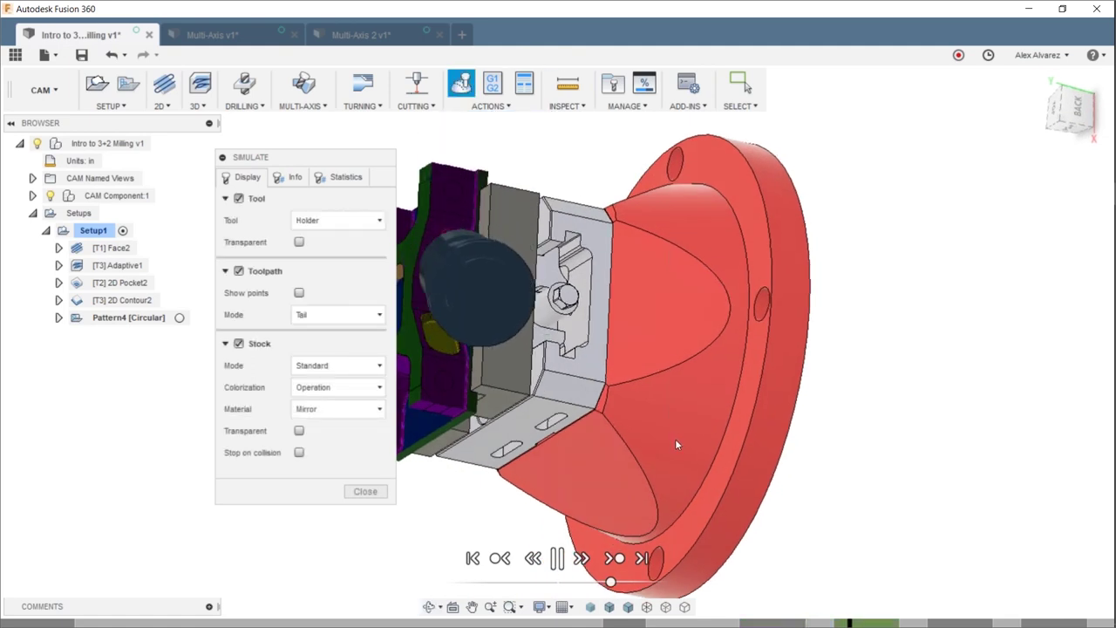
middle_click_drag(668, 428, 717, 460, "shift")
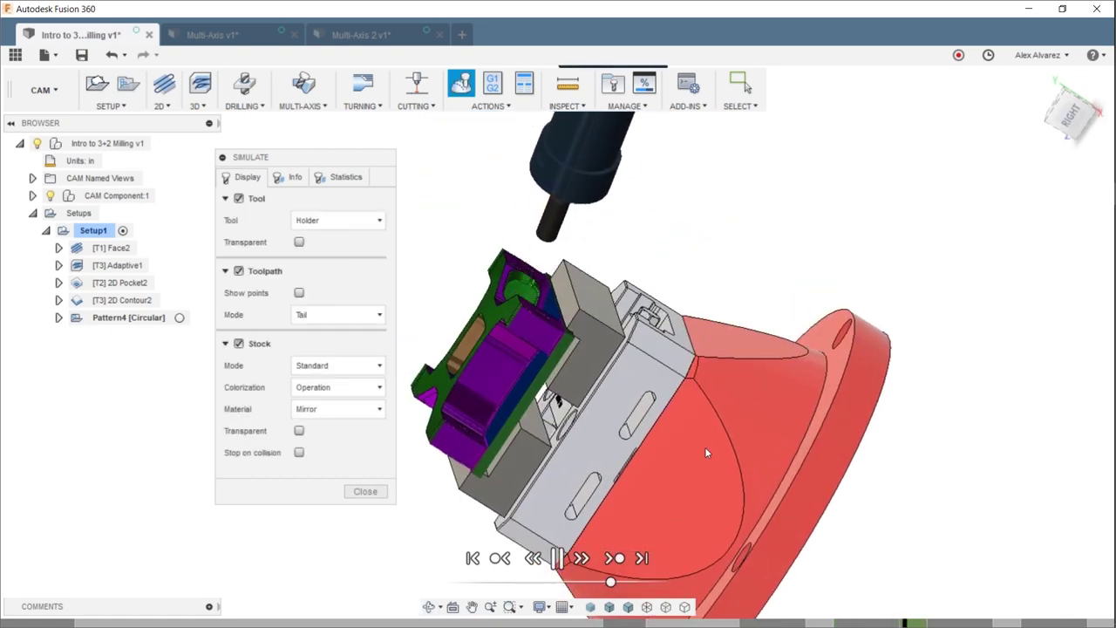
middle_click_drag(678, 449, 760, 336, "shift")
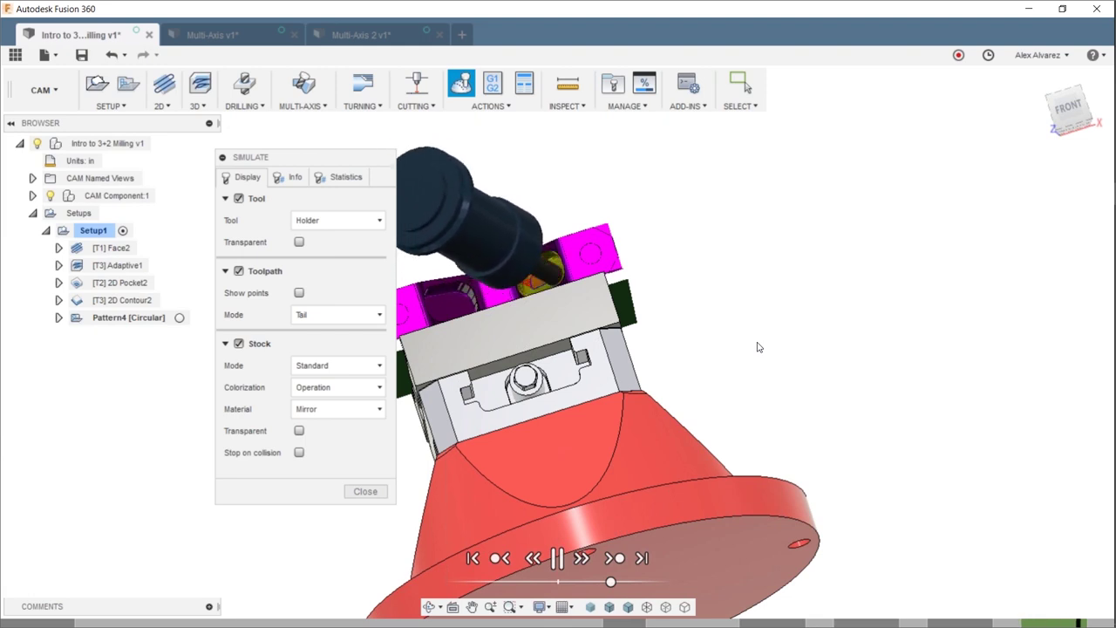
key("space")
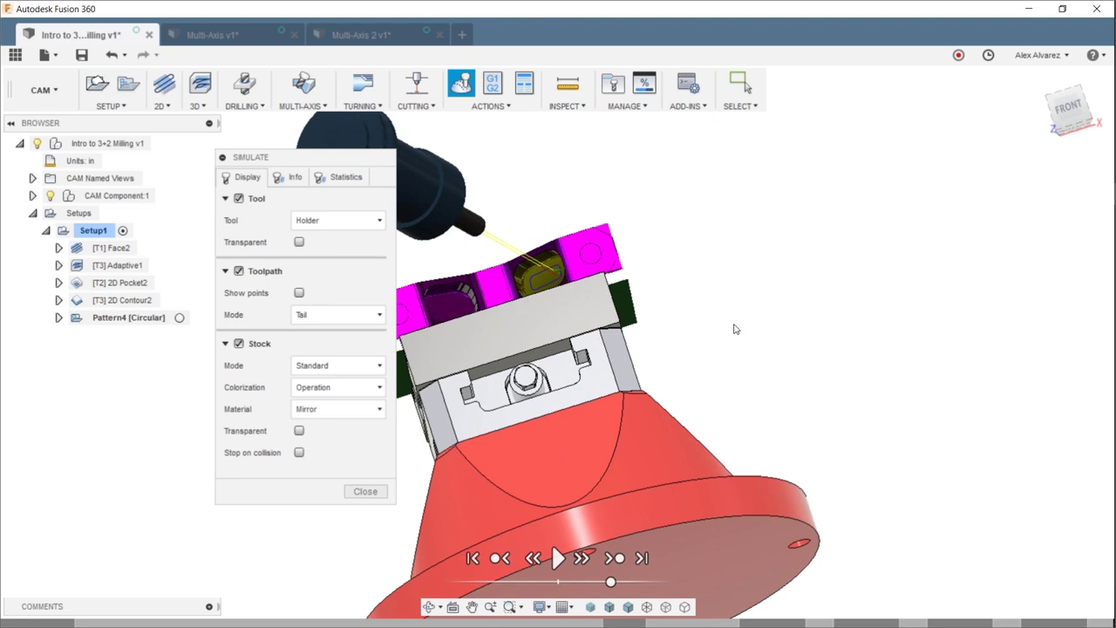
middle_click_drag(719, 276, 719, 275)
middle_click_drag(812, 242, 669, 255, "shift")
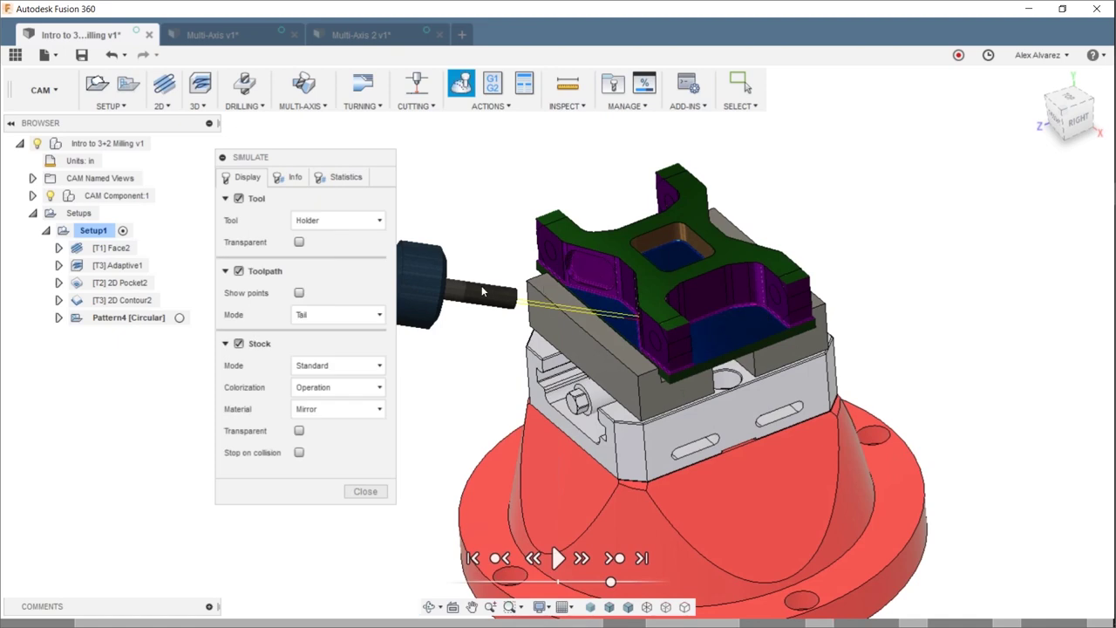
left_click(365, 491)
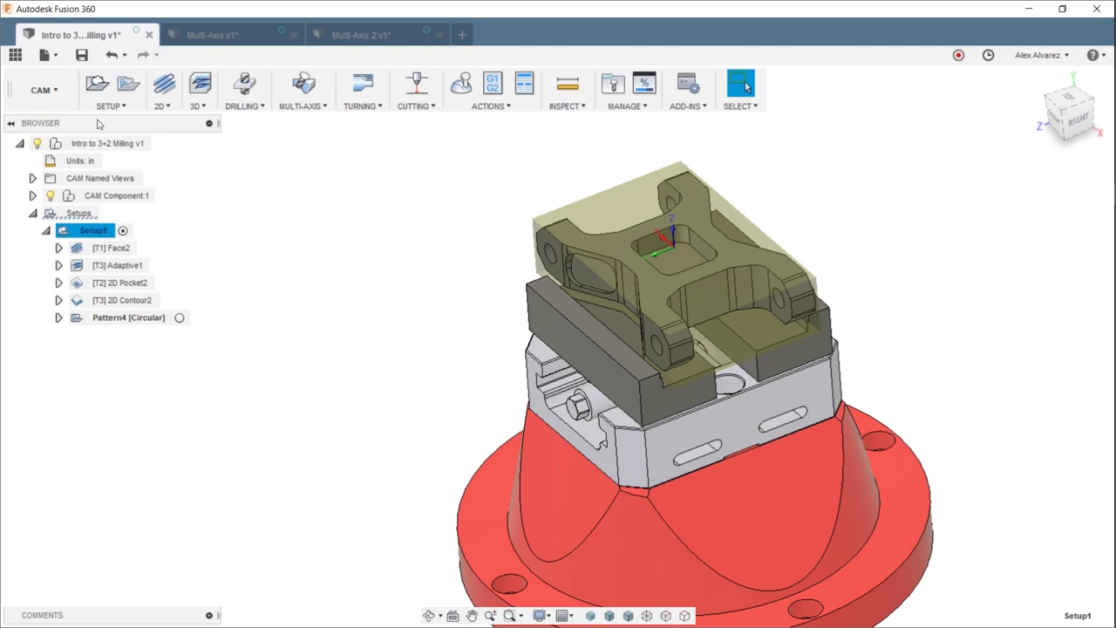
Switch to the Multi-Axis v1 document and start simulating its Contour3 toolpath.
left_click(213, 35)
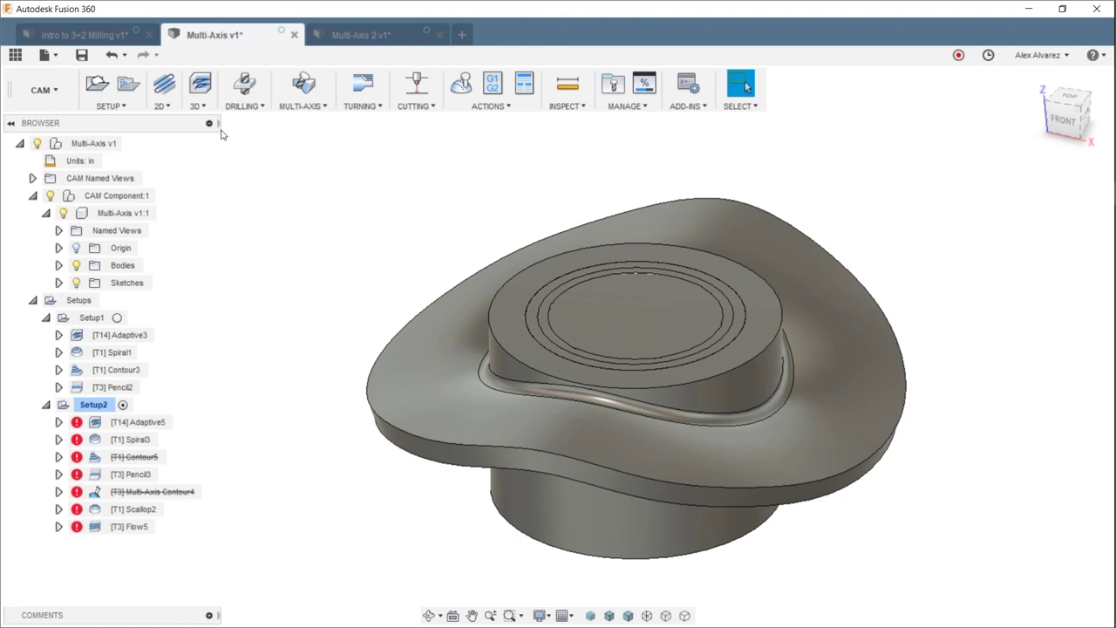
left_click(121, 370)
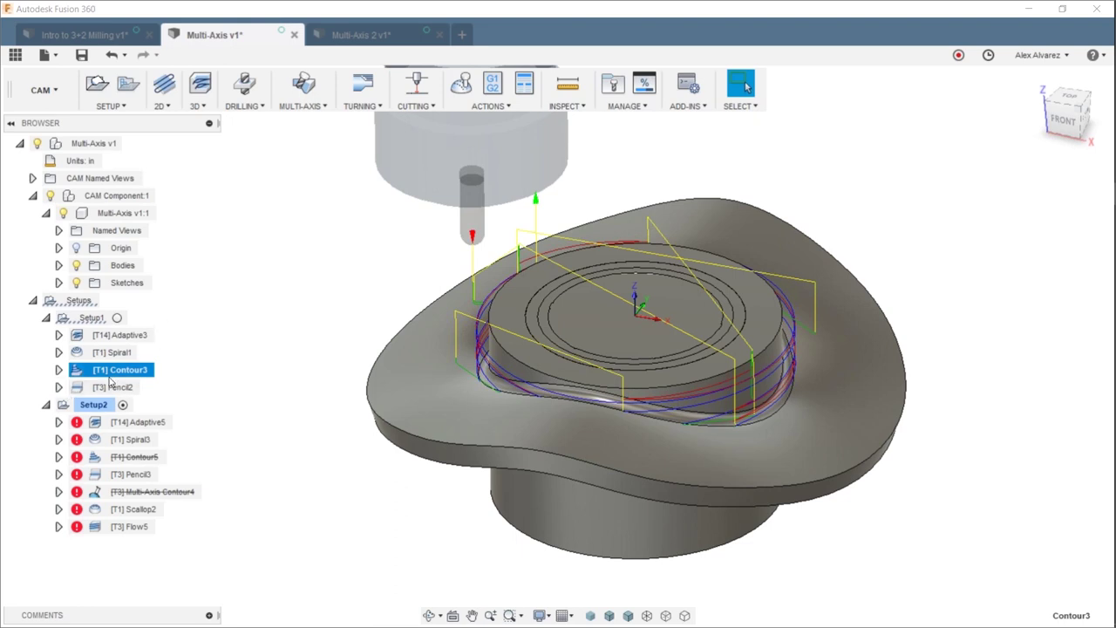
left_click(461, 82)
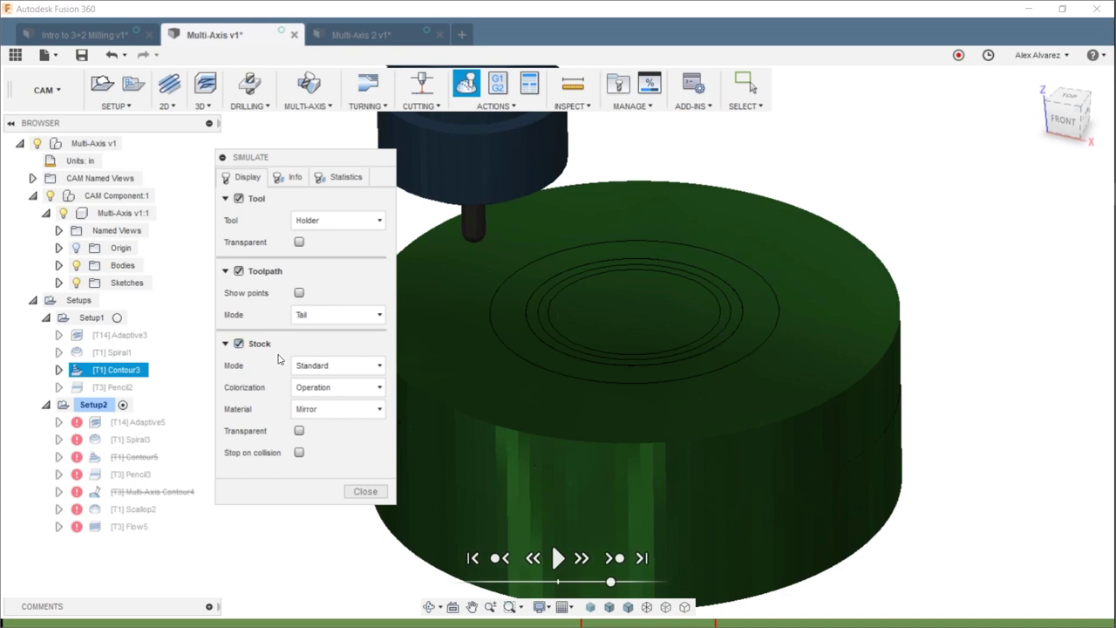
Play the Contour3 simulation with stock hidden, then close the simulation.
left_click(240, 345)
middle_click_drag(586, 284, 634, 321)
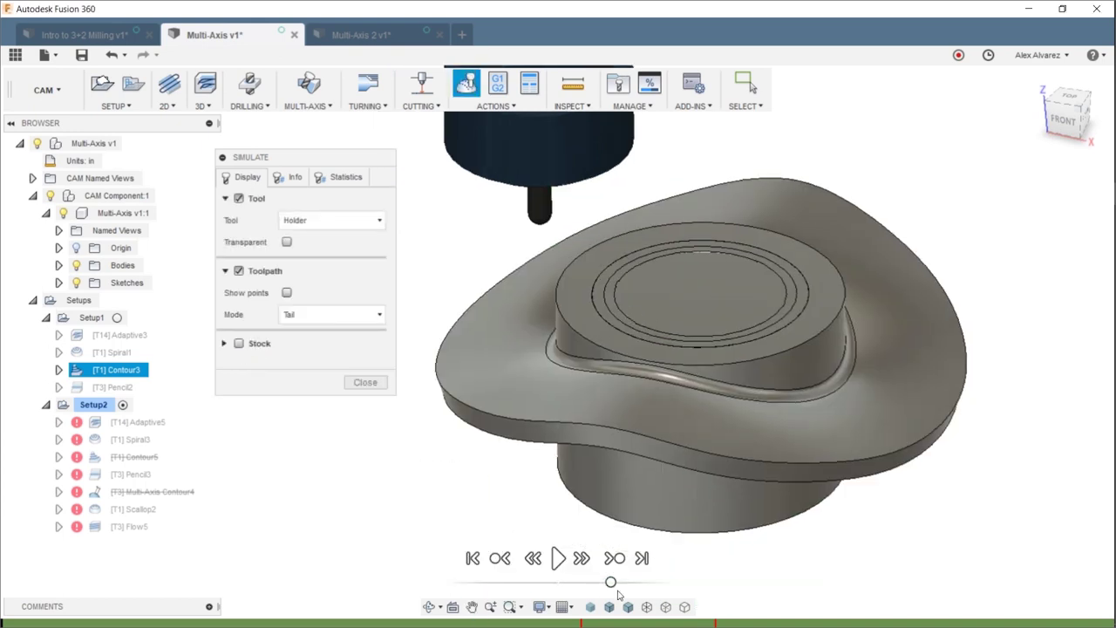
left_click(559, 565)
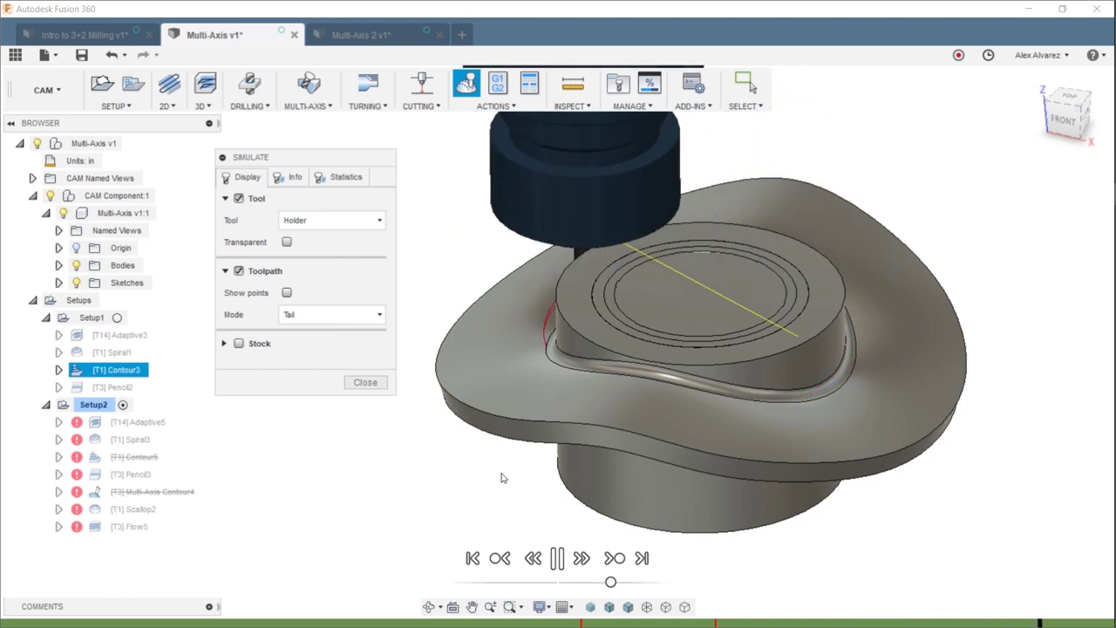
left_click(365, 382)
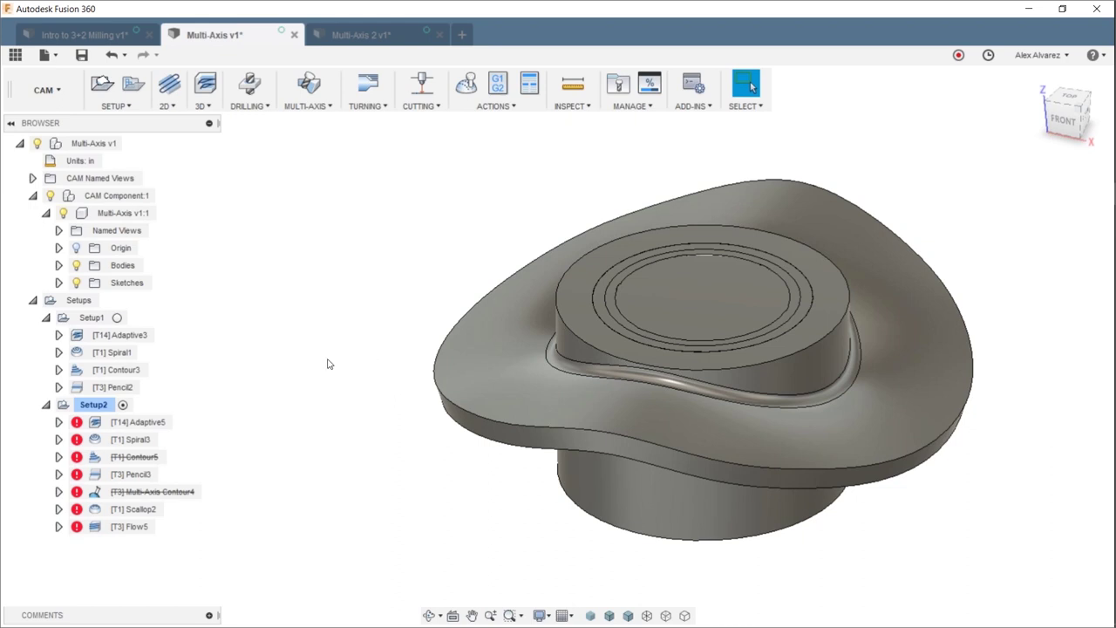
Edit Contour3 to enable Shaft & Holder avoidance, Trimmed mode, 0.04 in shaft and 0.2 in holder clearance.
right_click(122, 377)
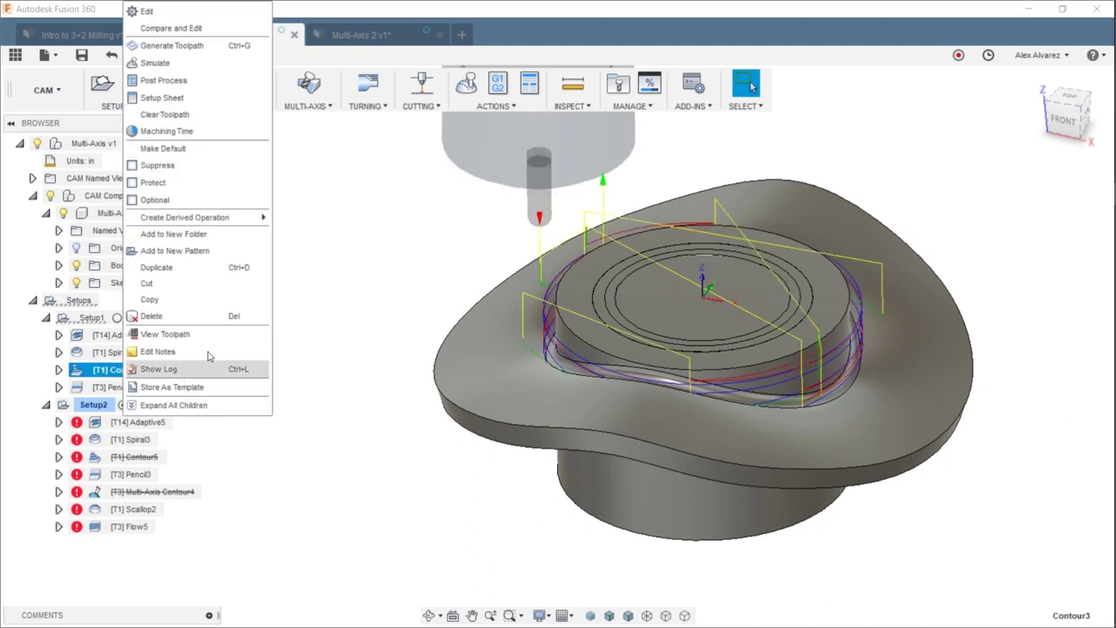
left_click(209, 14)
left_click_drag(960, 103, 322, 113)
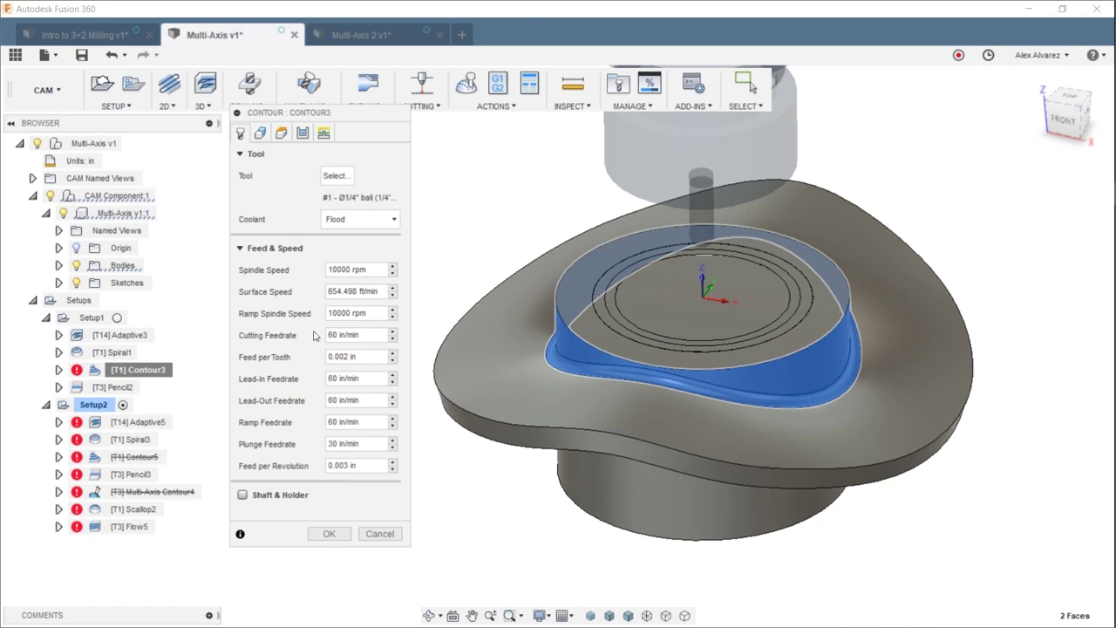
mouse_move(270, 501)
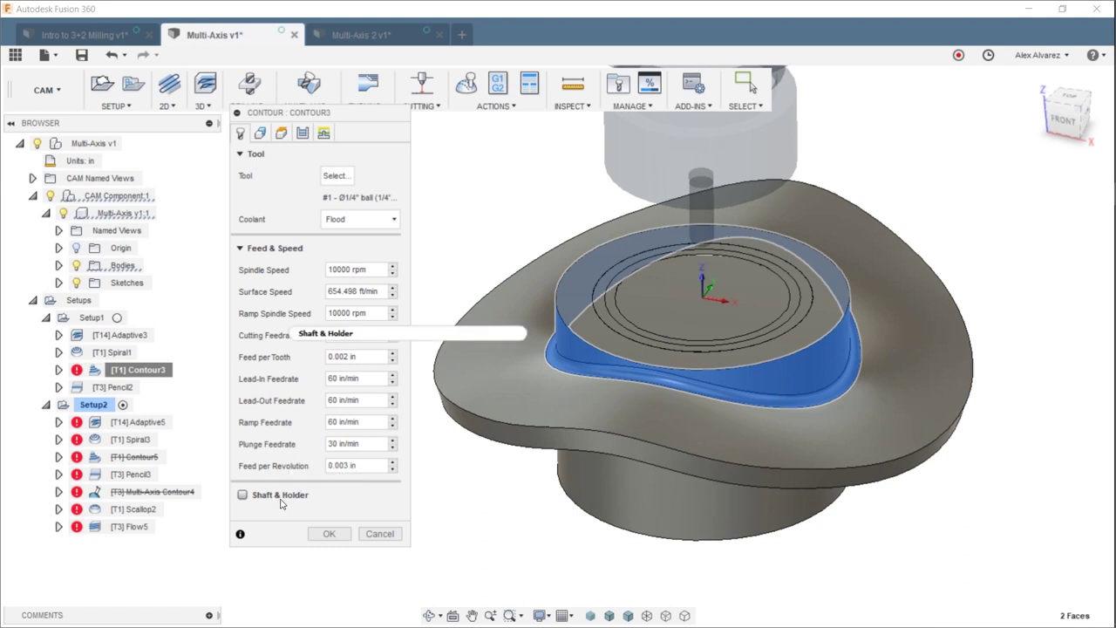
mouse_move(534, 519)
middle_mouse_down("shift")
mouse_move(590, 501)
mouse_move(587, 460)
mouse_move(549, 506)
middle_mouse_up("shift")
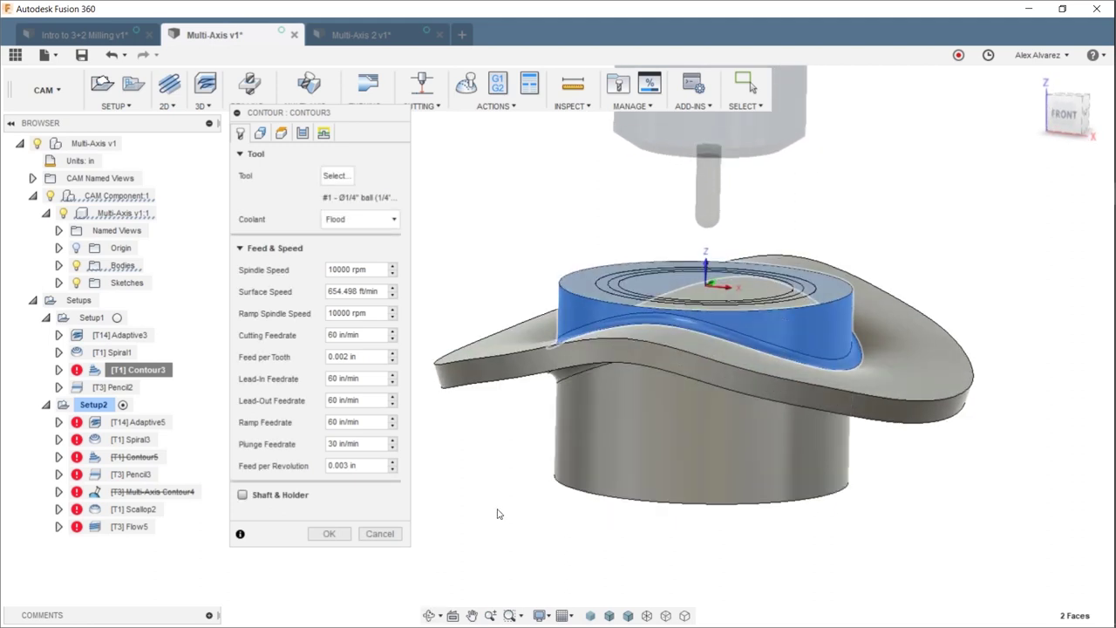
left_click(244, 495)
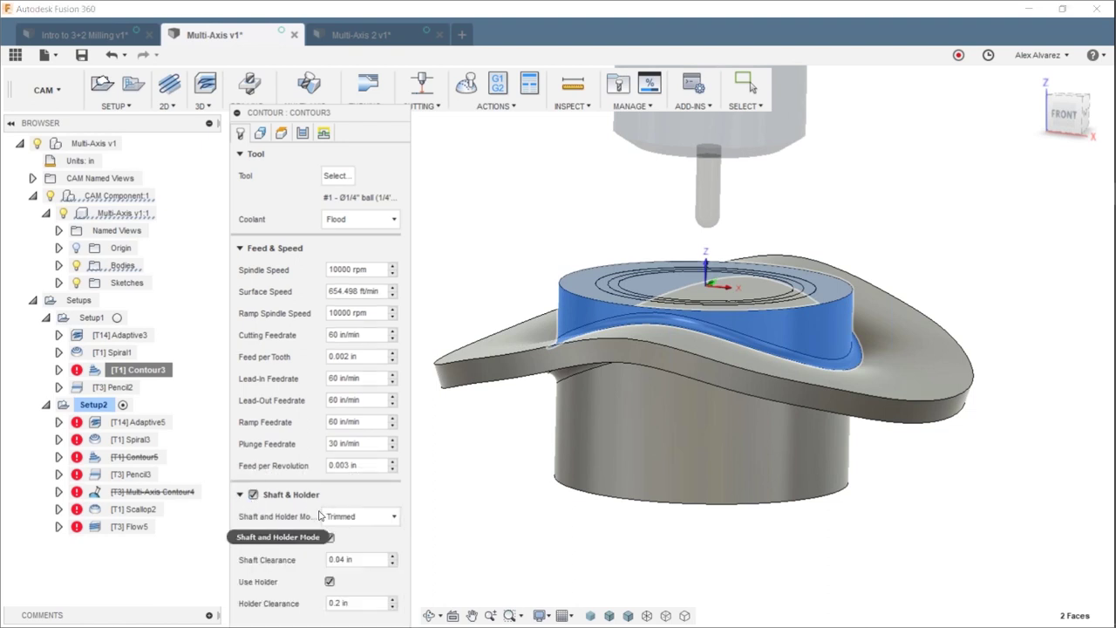
left_click_drag(357, 122, 347, 43)
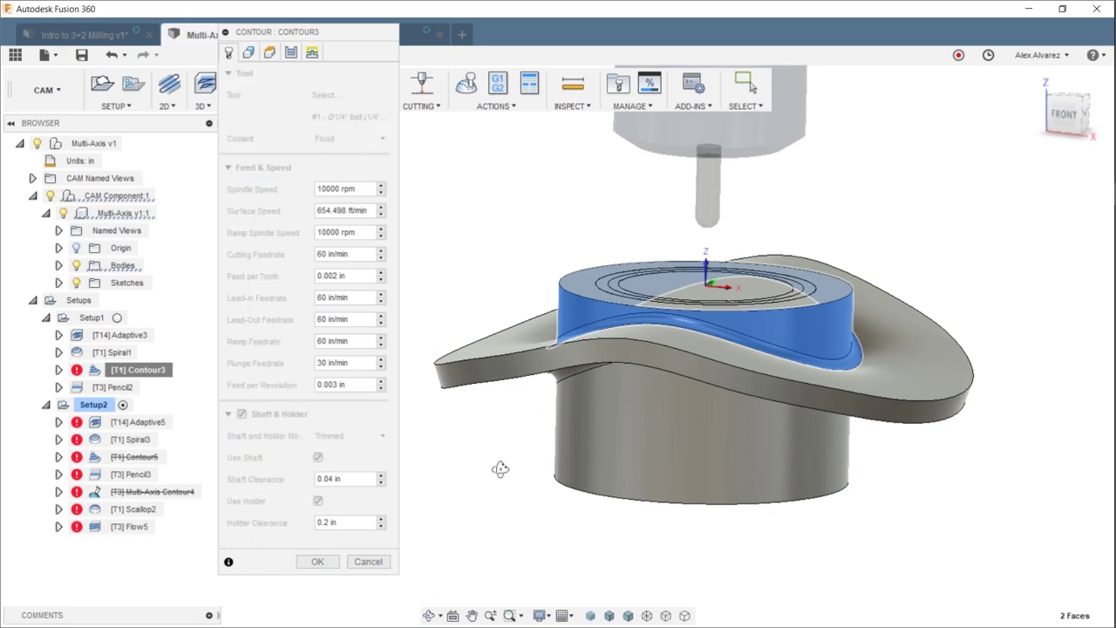
middle_click_drag(502, 478, 510, 472, "shift")
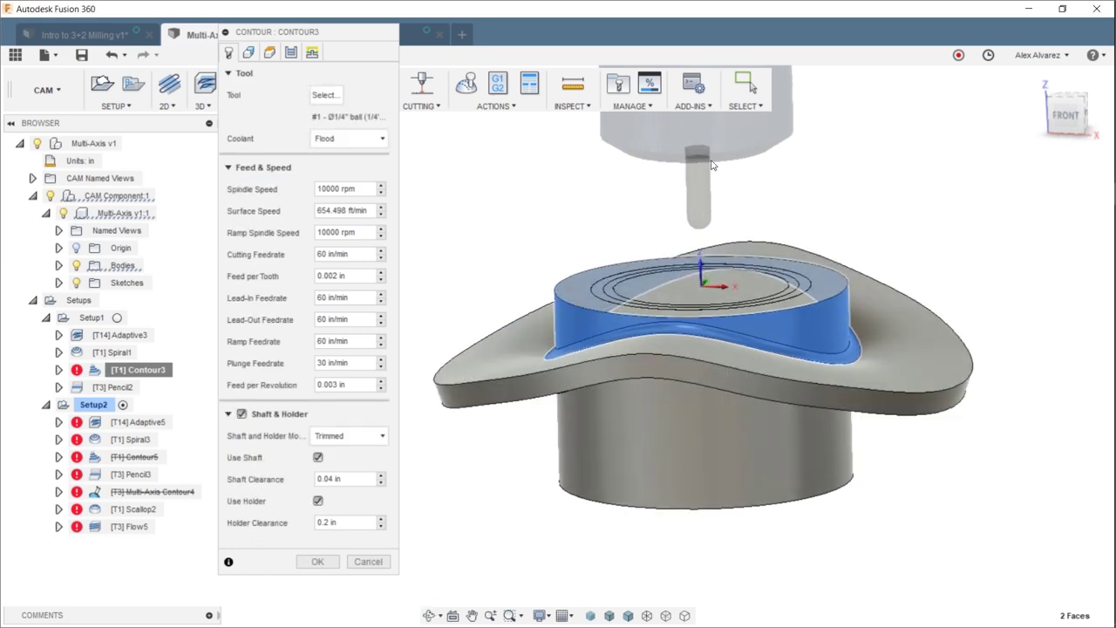
middle_click_drag(562, 218, 505, 304, "shift")
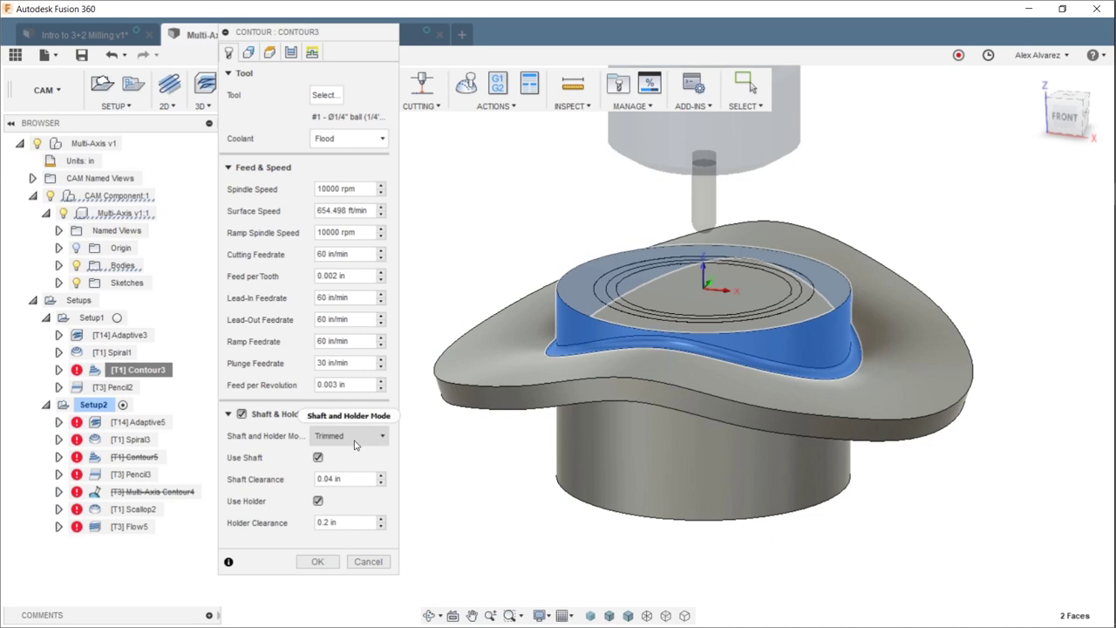
mouse_move(347, 445)
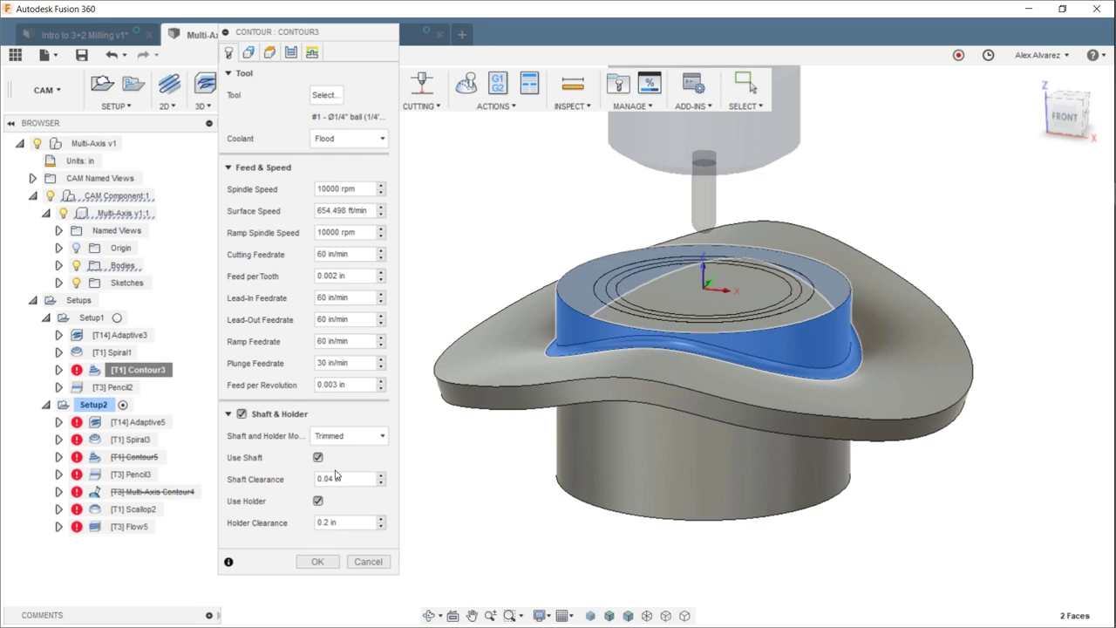
Turn on Multi-Axis Tilting for Contour3 with a 90 deg maximum tilt and accept the edit.
left_click(295, 55)
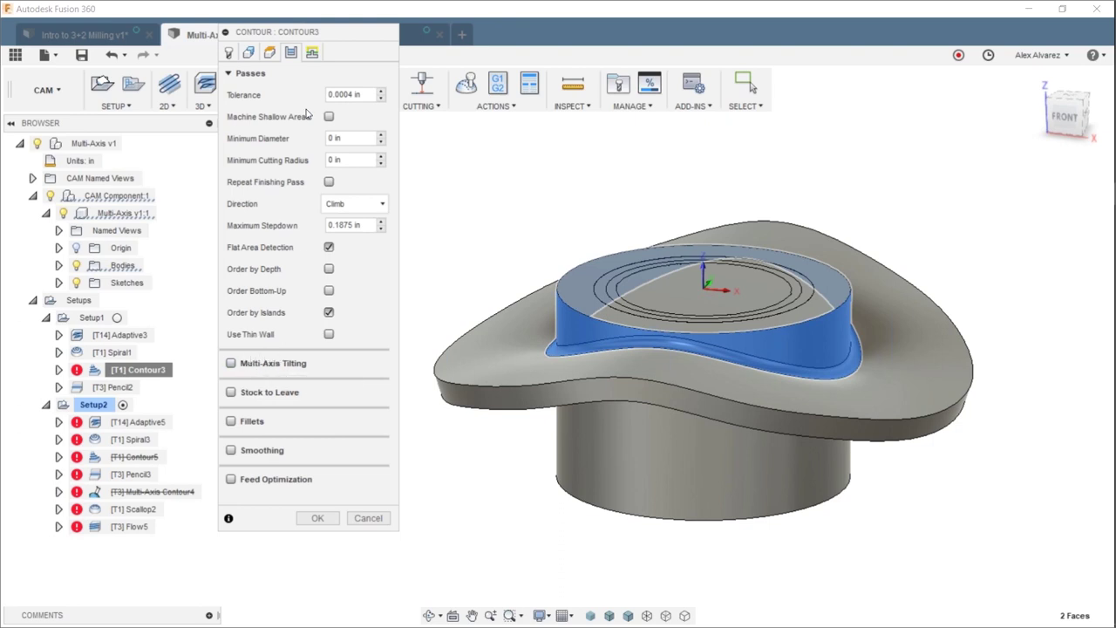
left_click(231, 363)
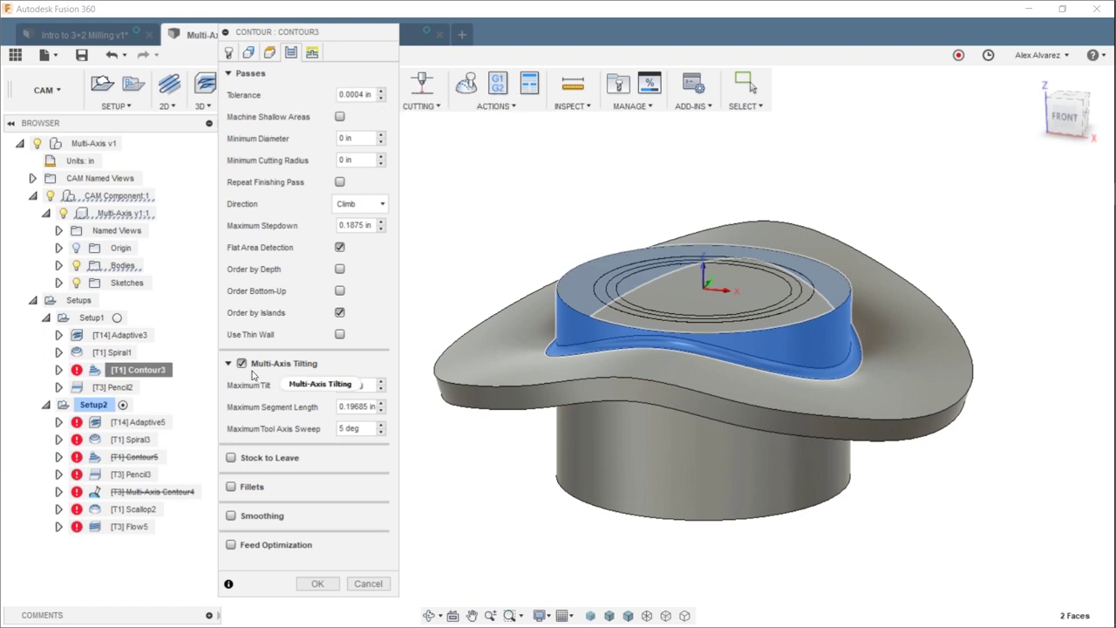
left_click(318, 585)
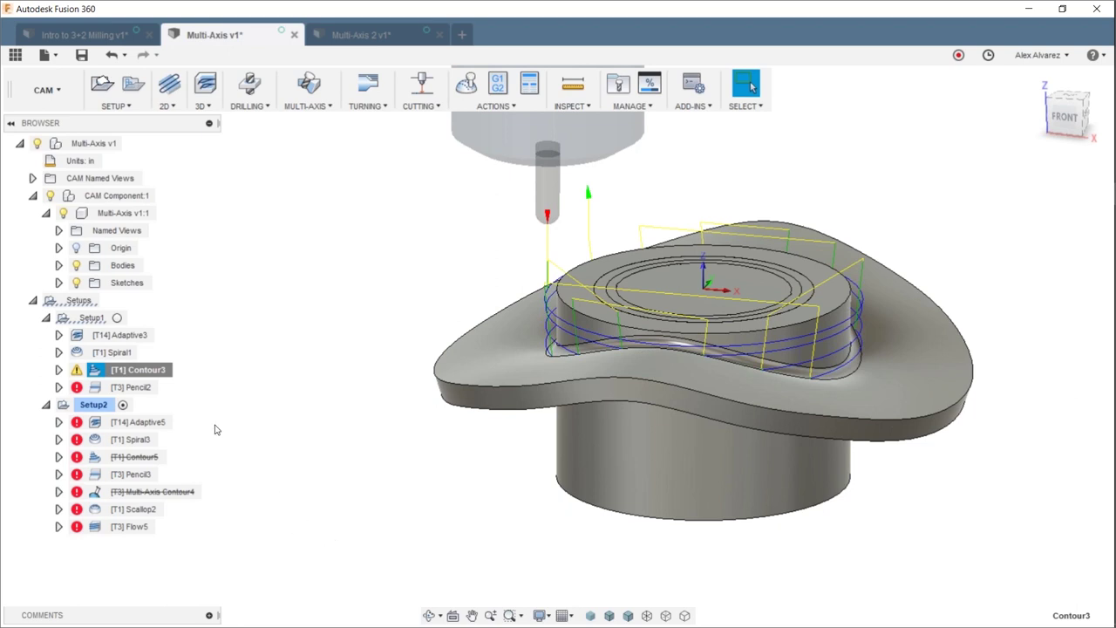
Orbit the view to look down on Contour3's toolpath around the central boss.
right_click(152, 372)
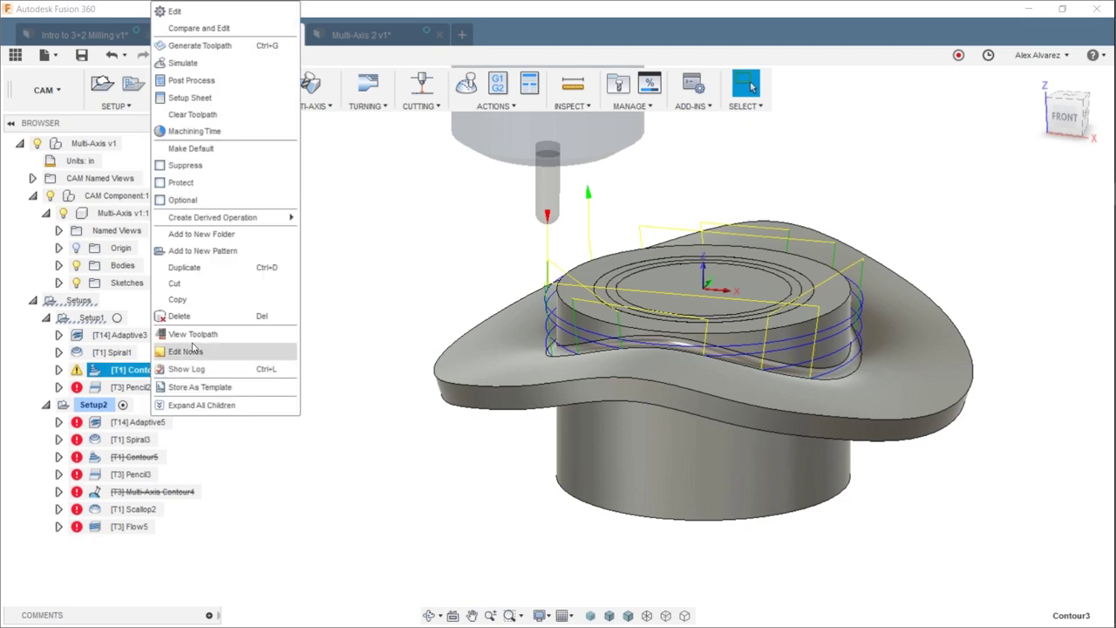
left_click(191, 183)
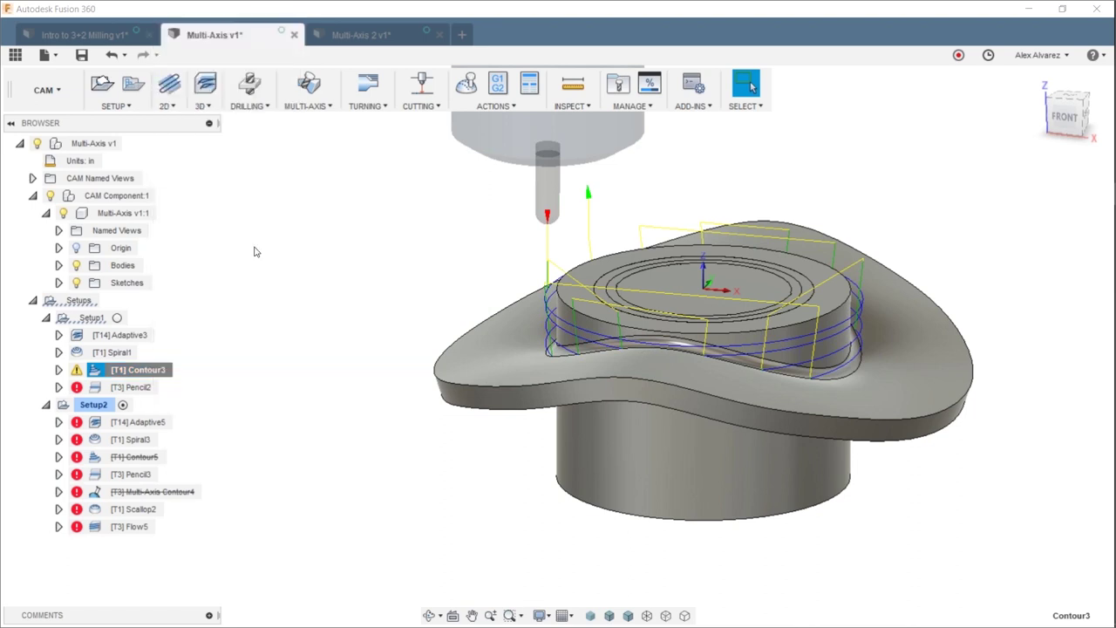
mouse_move(463, 302)
middle_mouse_down("shift")
mouse_move(438, 266)
mouse_move(424, 270)
mouse_move(479, 299)
mouse_move(468, 294)
middle_mouse_up("shift")
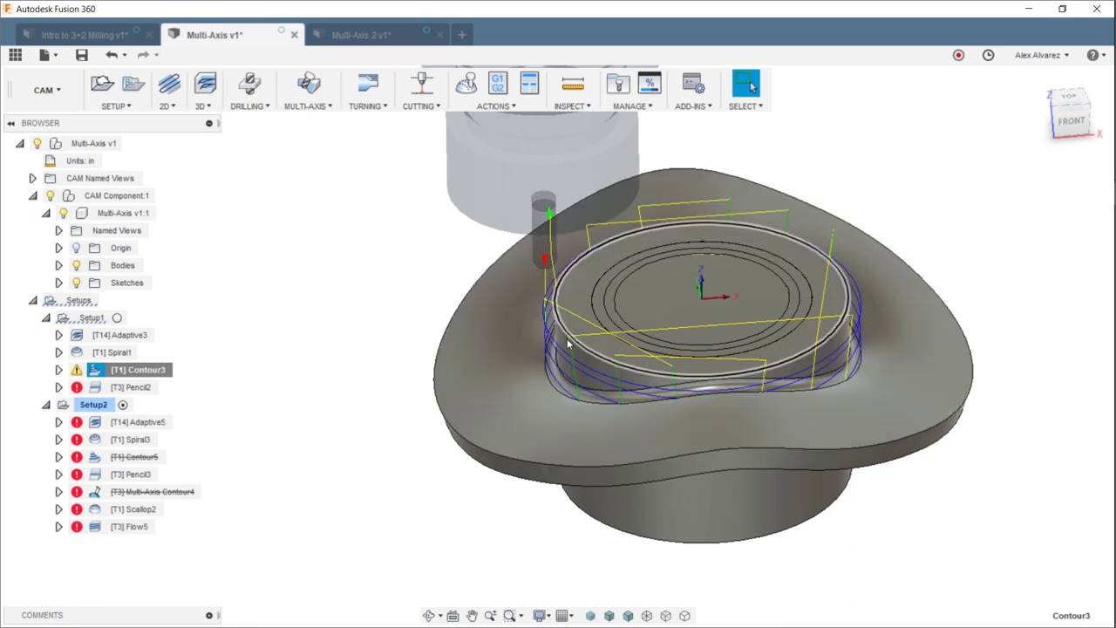
Simulate Contour3 with the holder shown, zoomed out, playing from near the start.
left_click(466, 84)
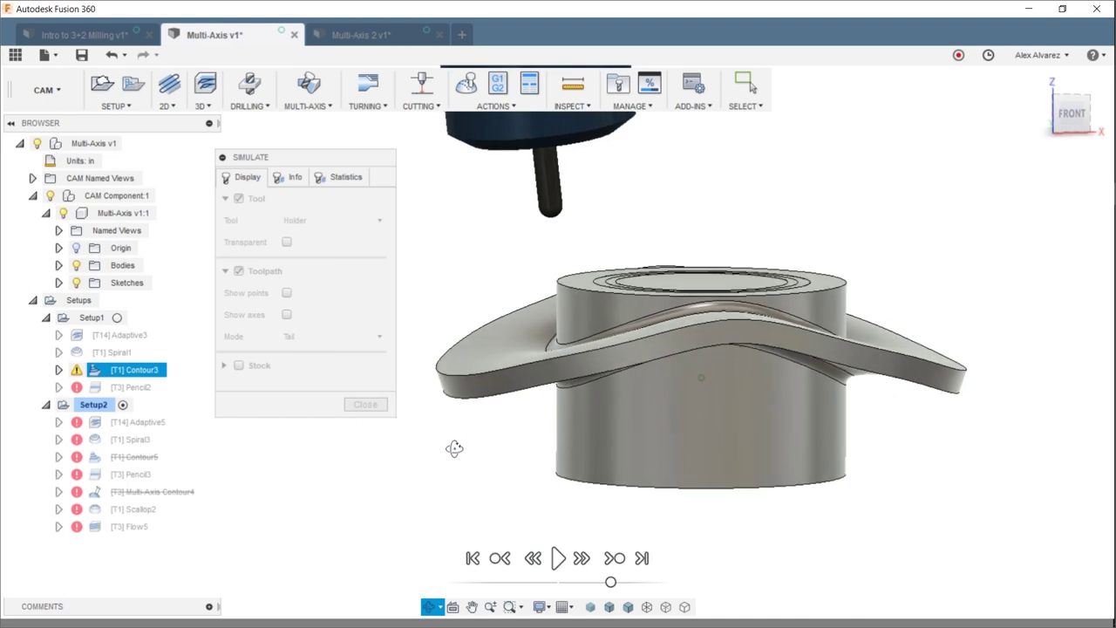
scroll(469, 456, "down", 3)
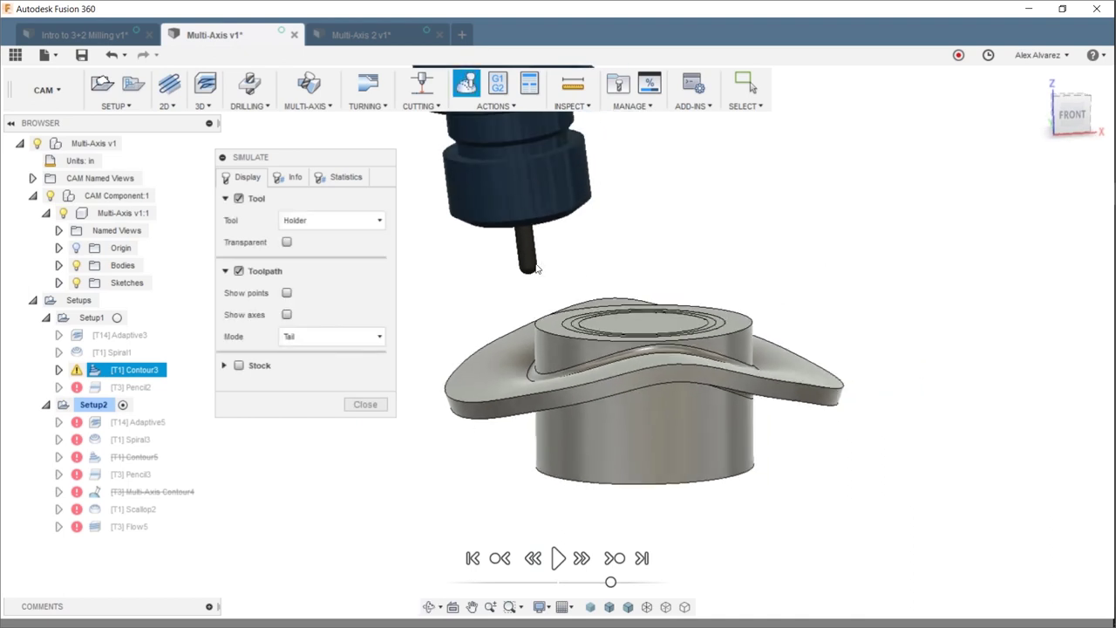
left_click(594, 581)
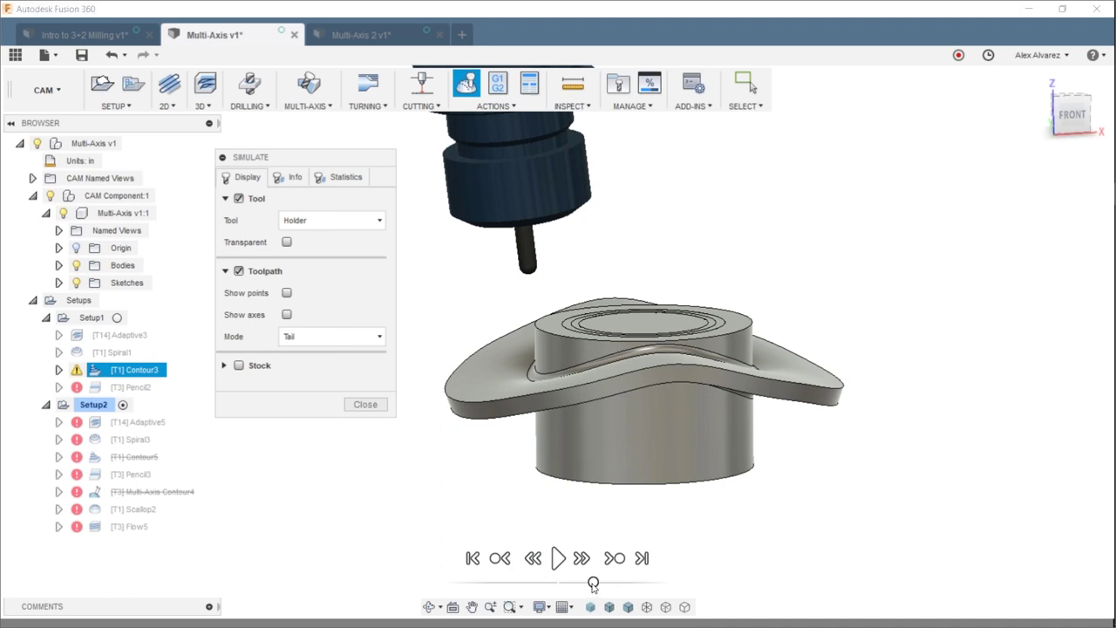
left_click(563, 559)
Close the simulation and browse the 3D milling strategies without starting one.
left_click(365, 404)
left_click(202, 106)
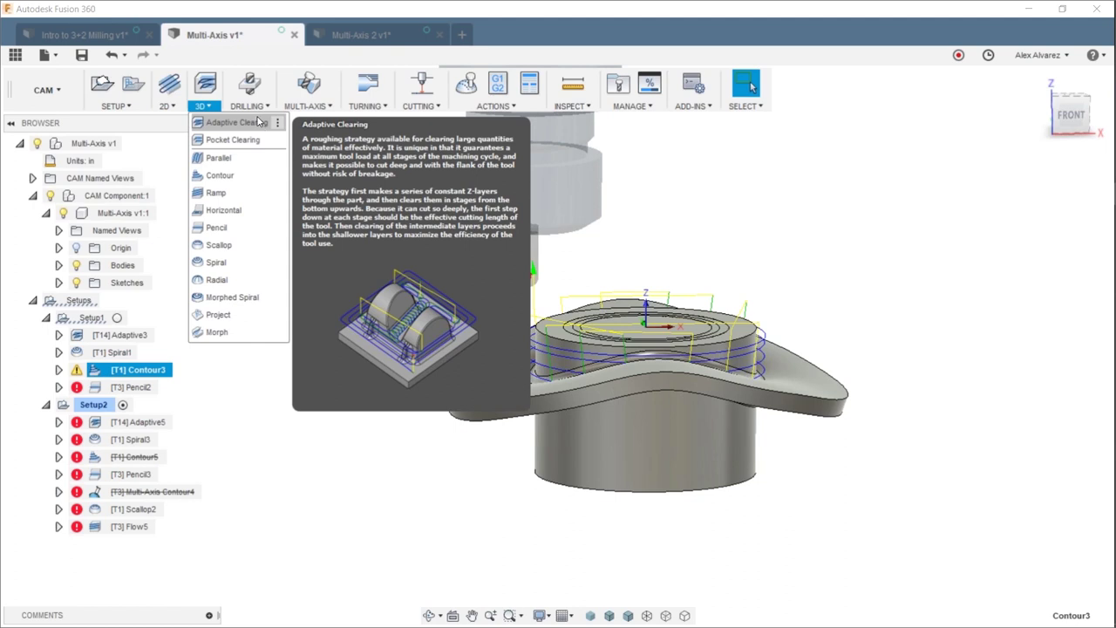
left_click(203, 105)
left_click(203, 107)
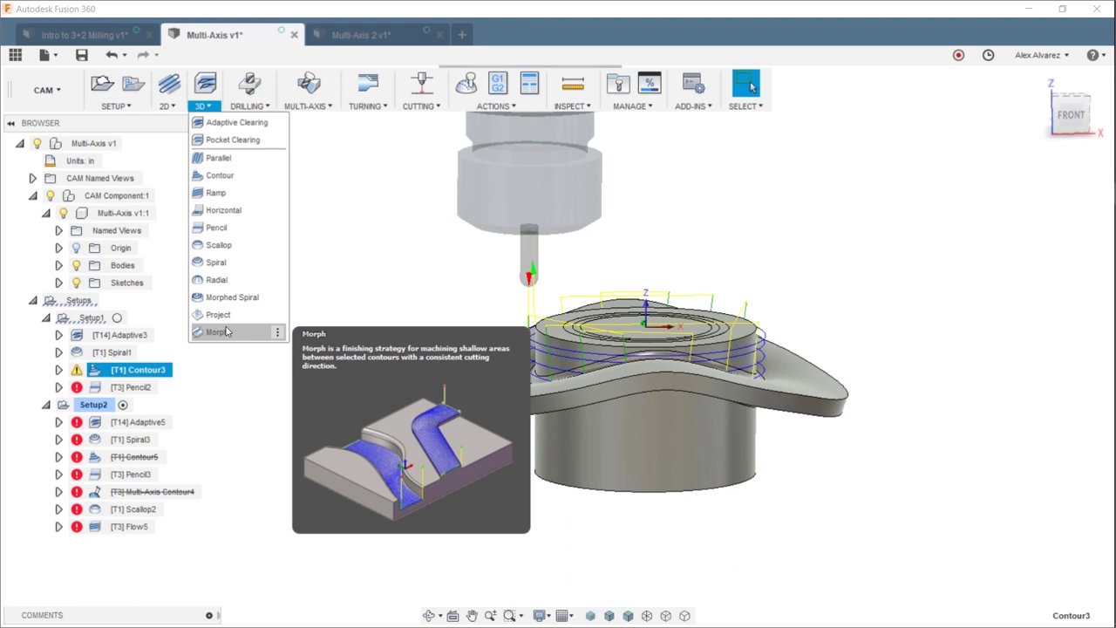
key("Escape")
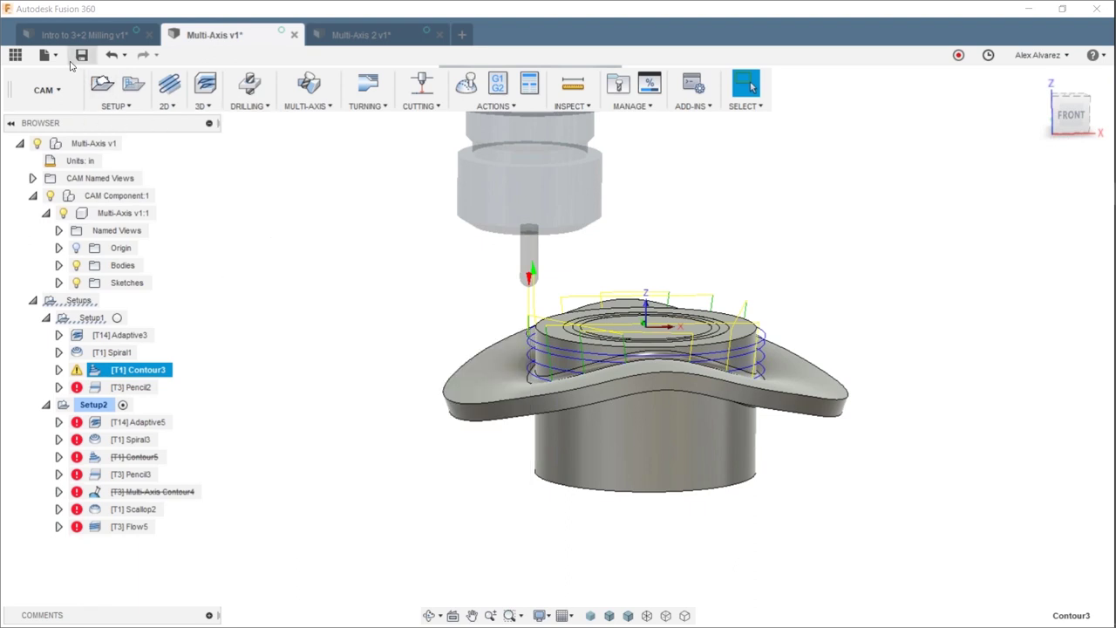
Run CAM.BetaMode/on from the Text Commands console to enable CAM beta mode.
left_click(43, 54)
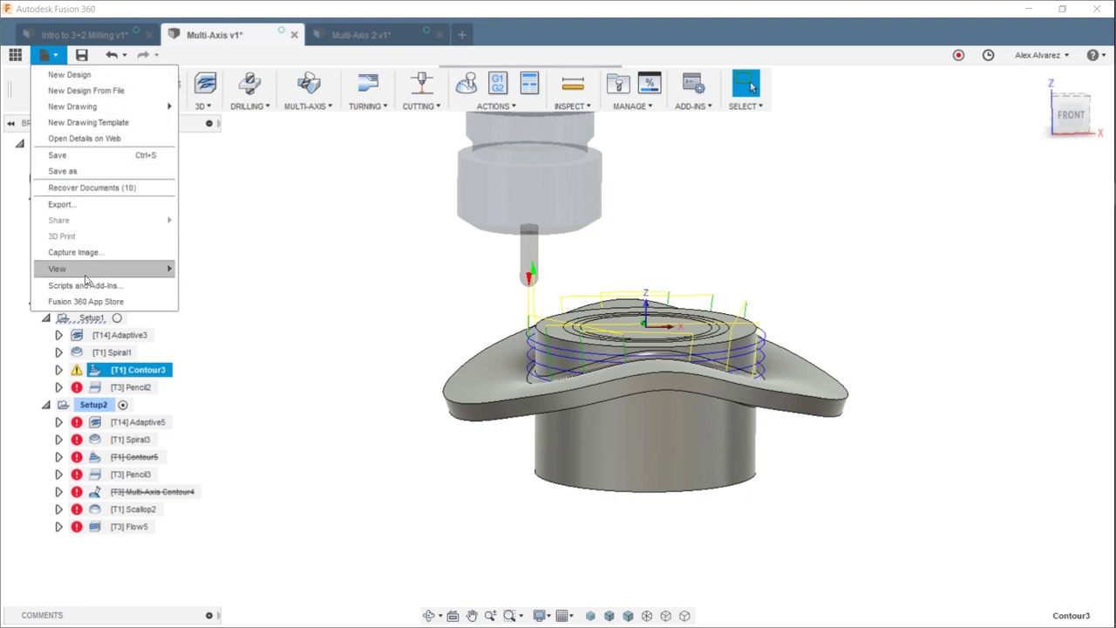
mouse_move(86, 273)
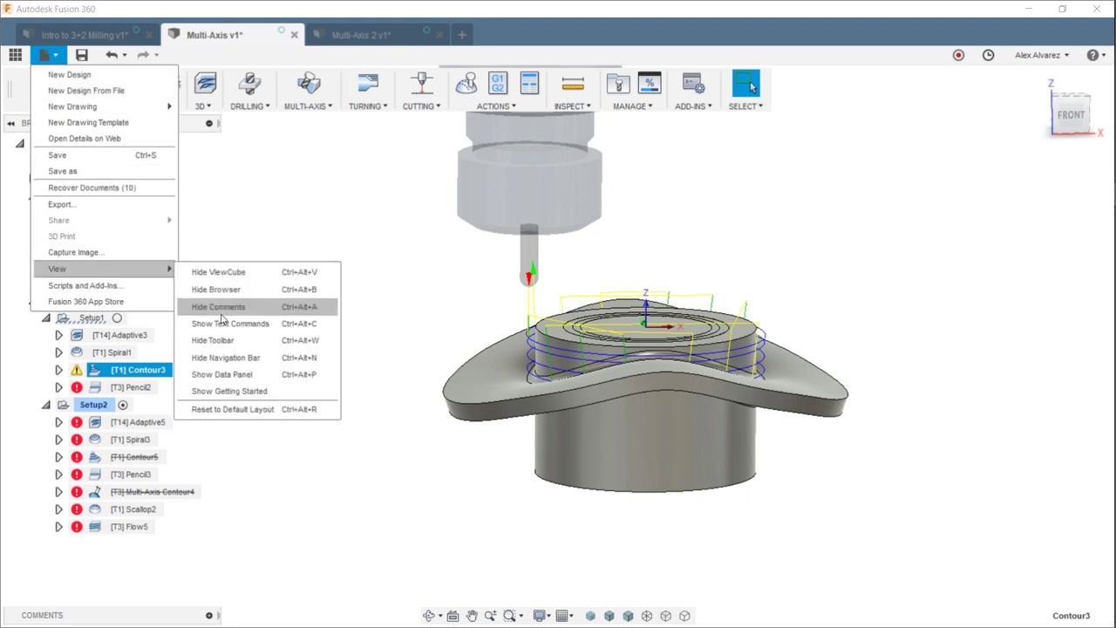
left_click(296, 326)
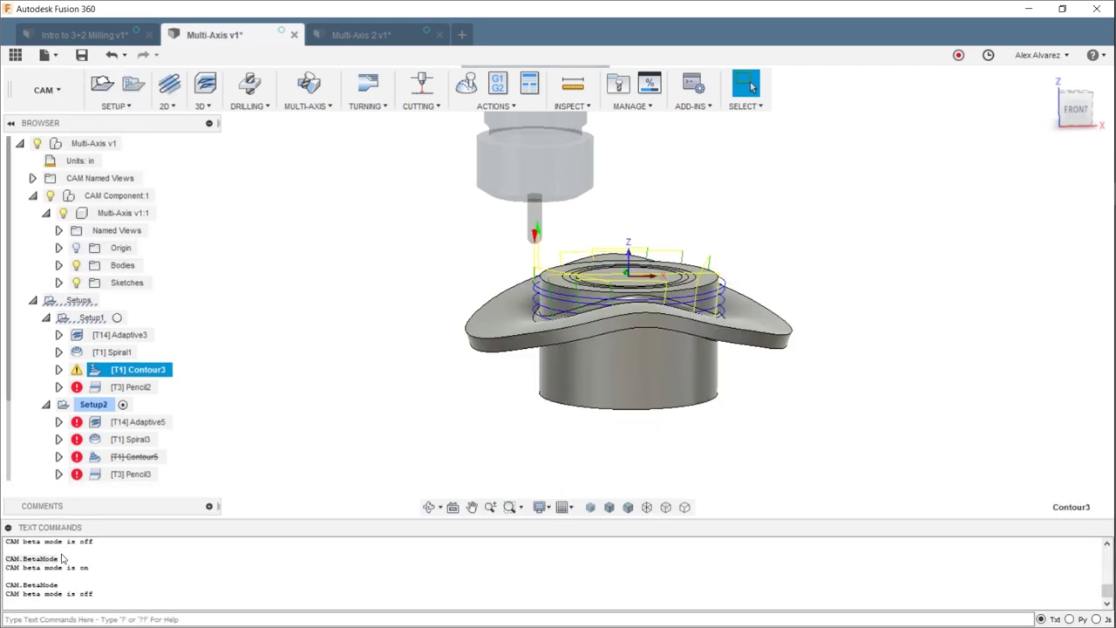
left_click_drag(58, 589, 8, 590)
key("ctrl+c")
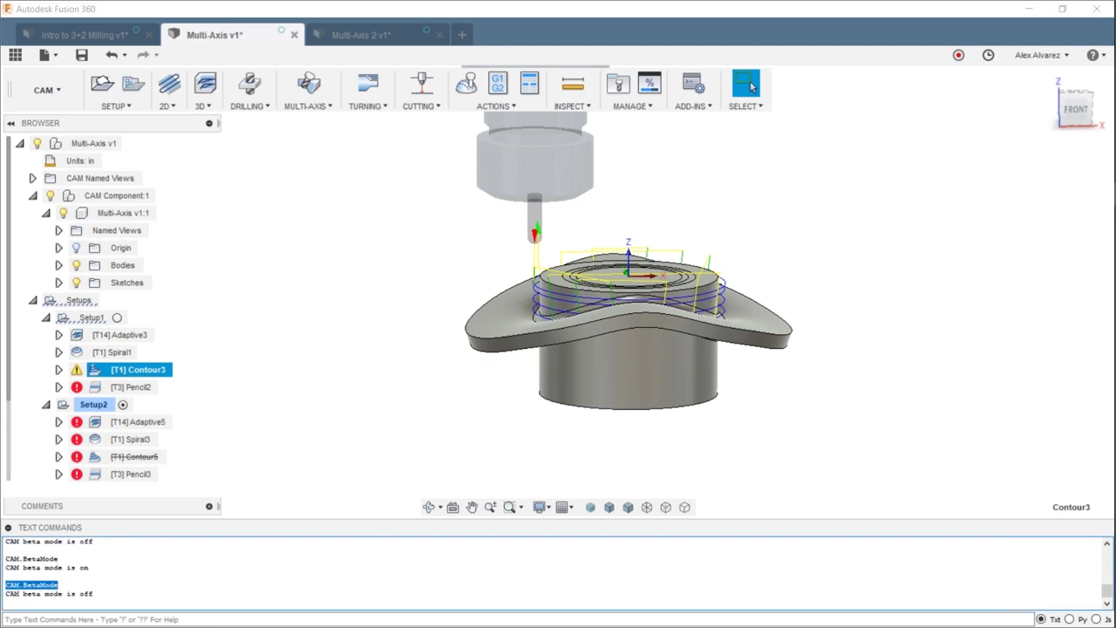
left_click(35, 621)
key("ctrl+v")
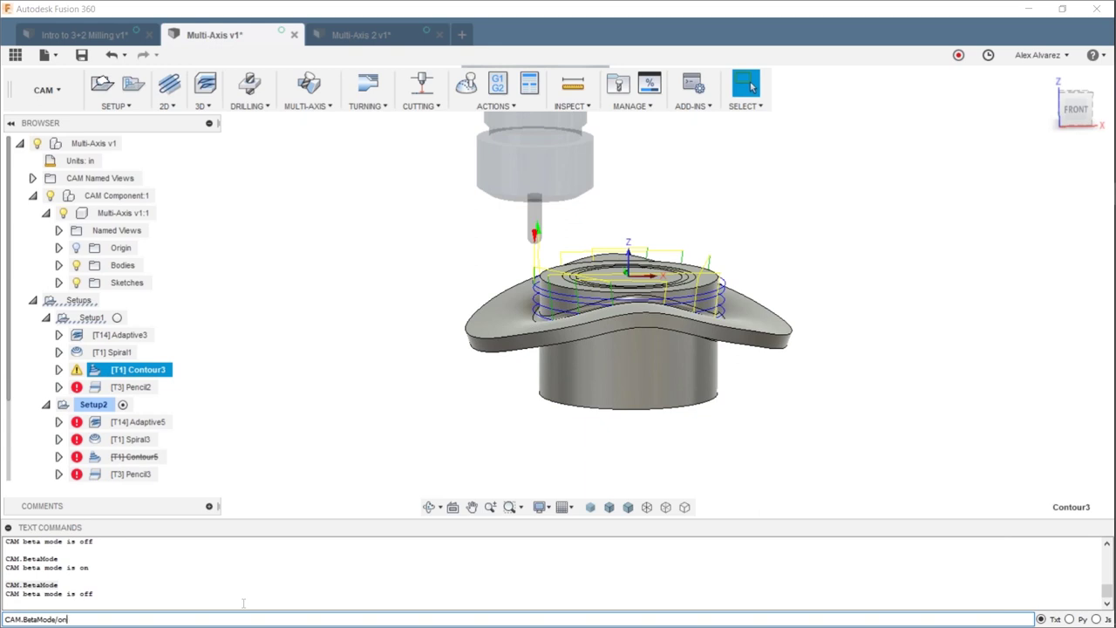
key("Return")
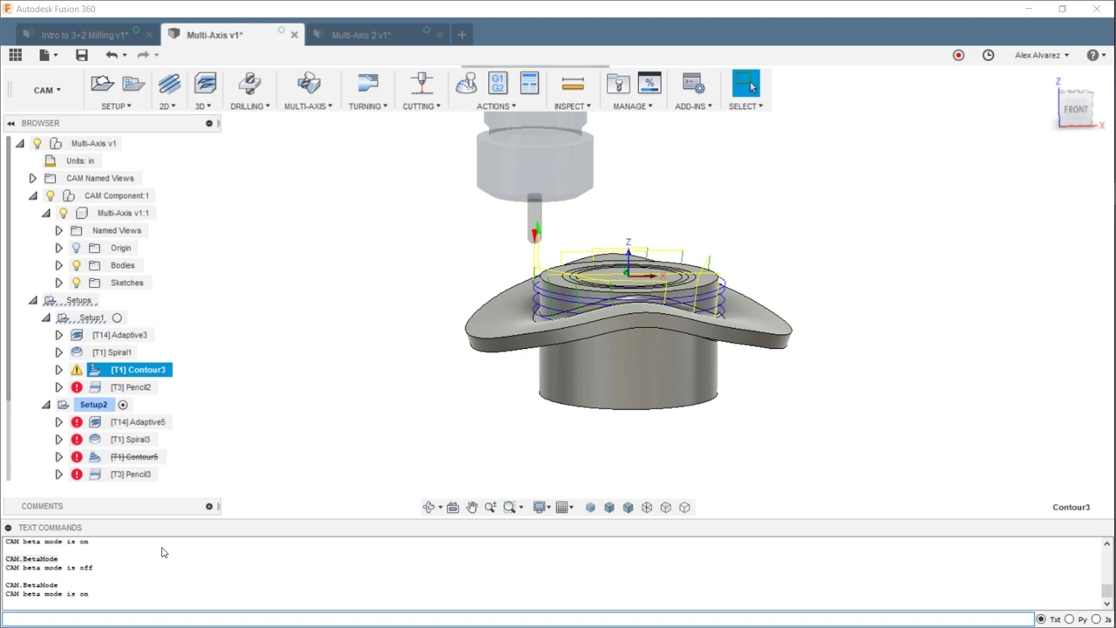
left_click(8, 527)
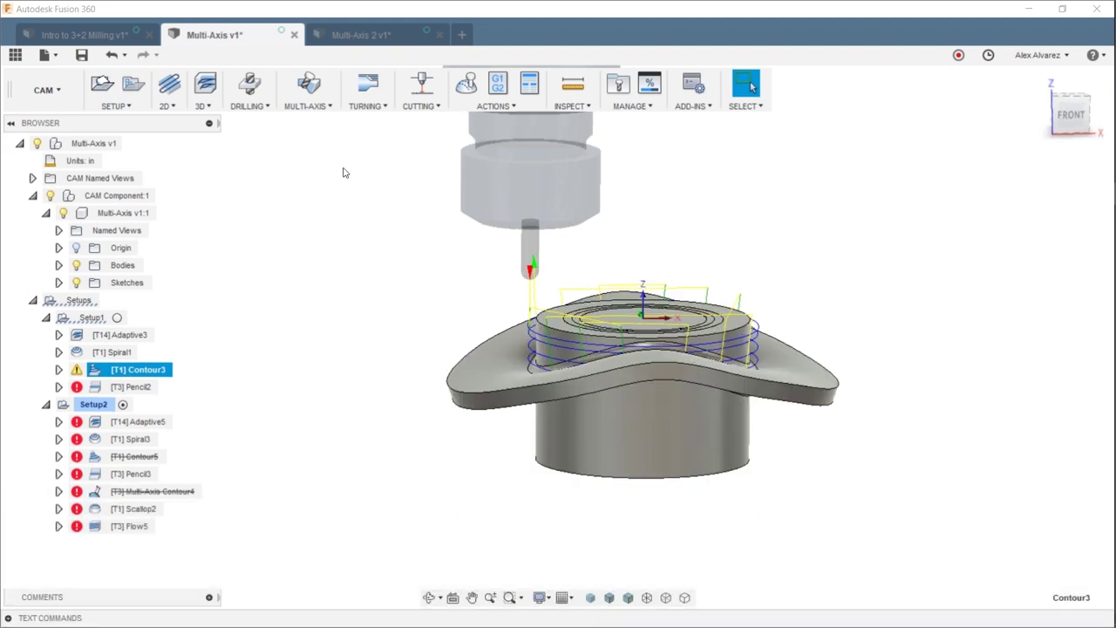
left_click(216, 107)
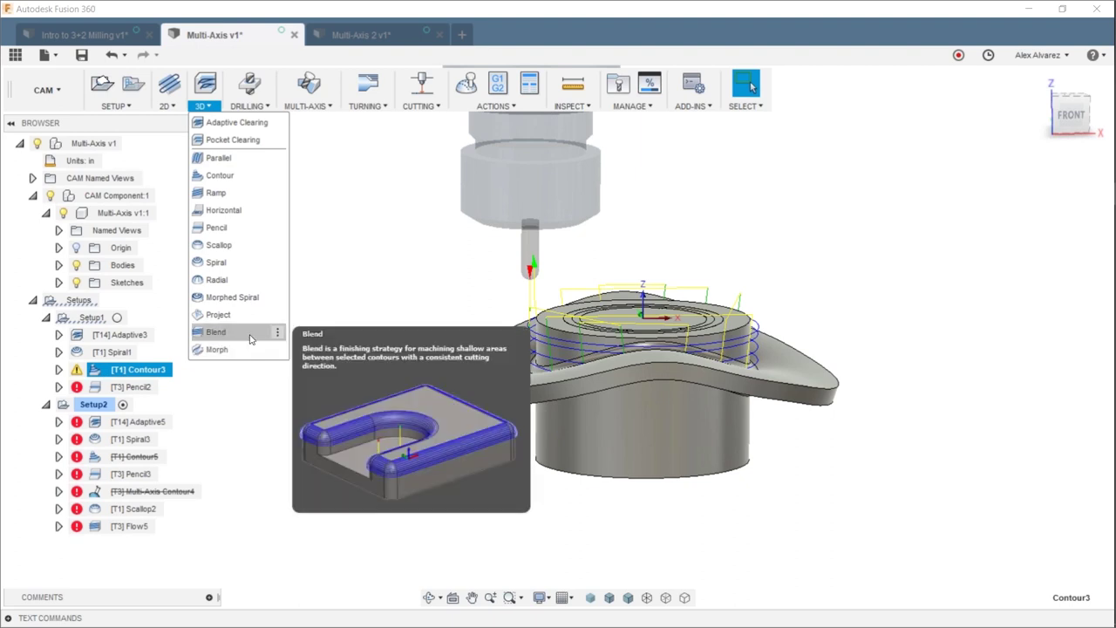
left_click(251, 338)
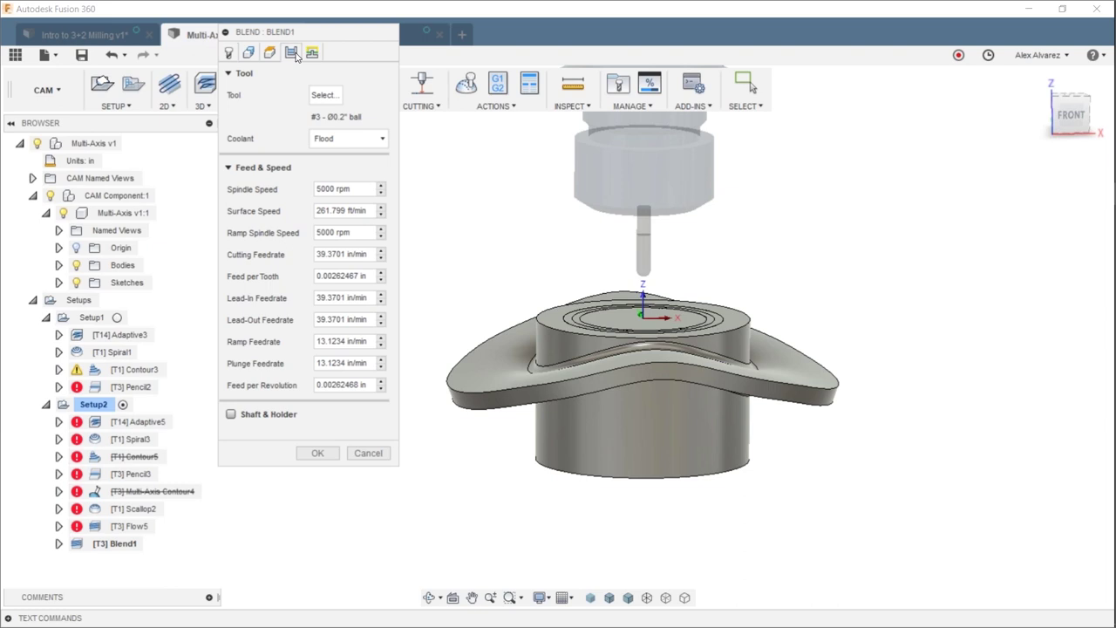
left_click(293, 54)
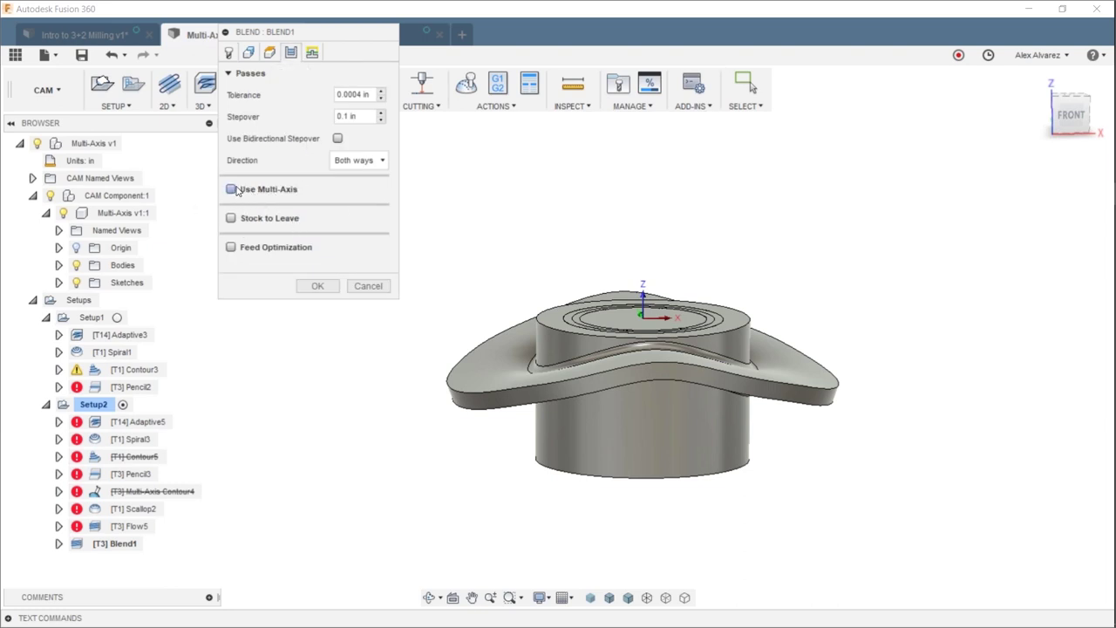
key("Escape")
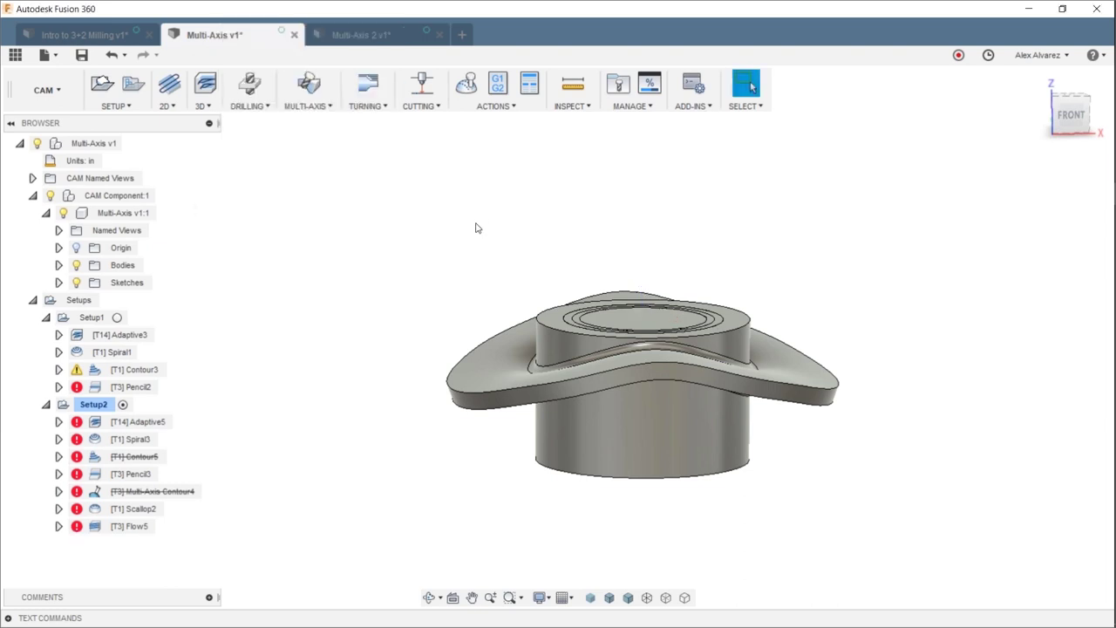
left_click(317, 108)
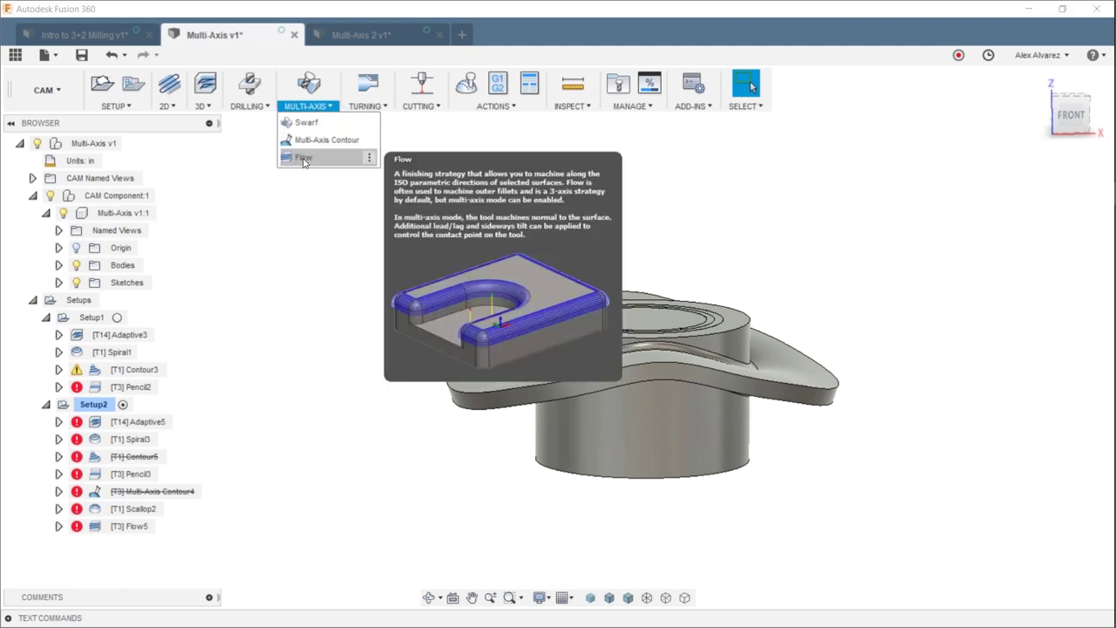
left_click(304, 160)
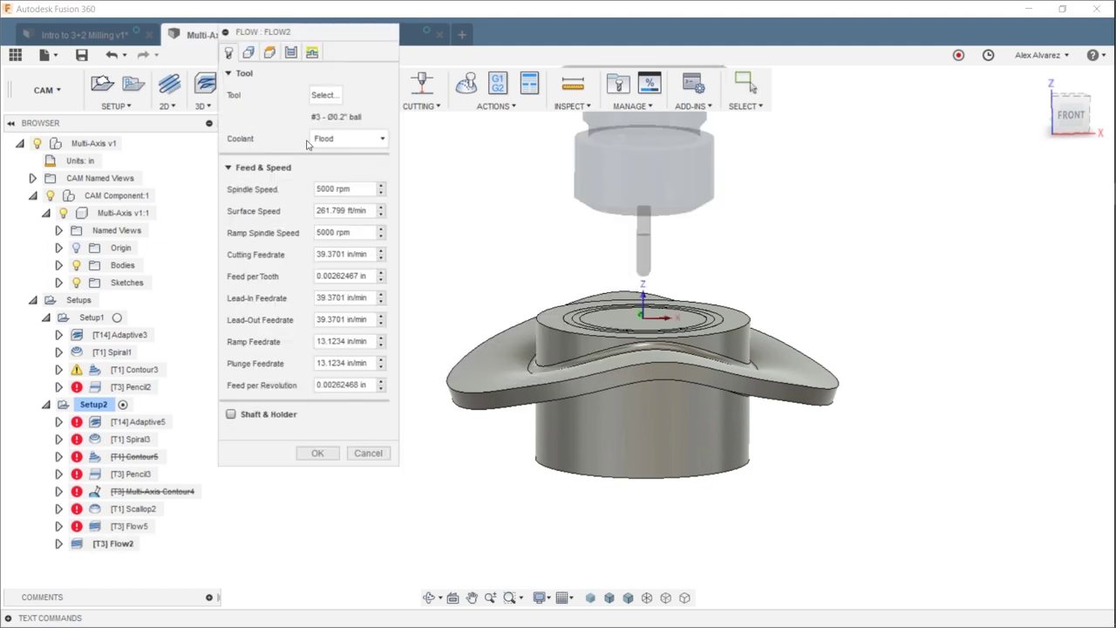
left_click(292, 54)
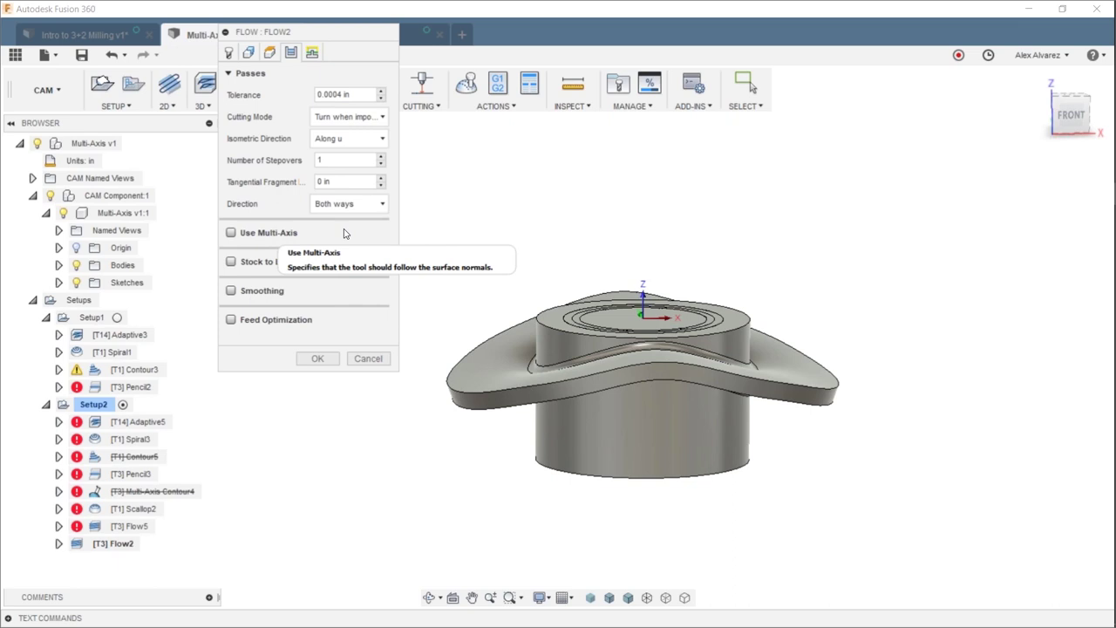
key("Escape")
left_click(159, 373)
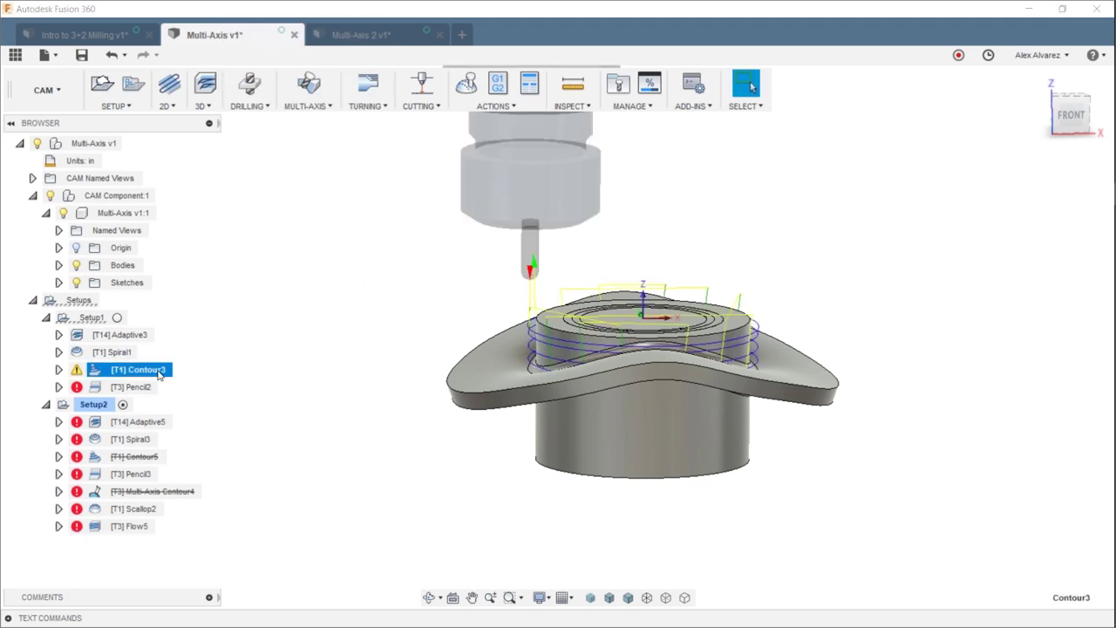
Switch to the Multi-Axis 2 v1 document and select Setup1, briefly checking post processing.
left_click(373, 36)
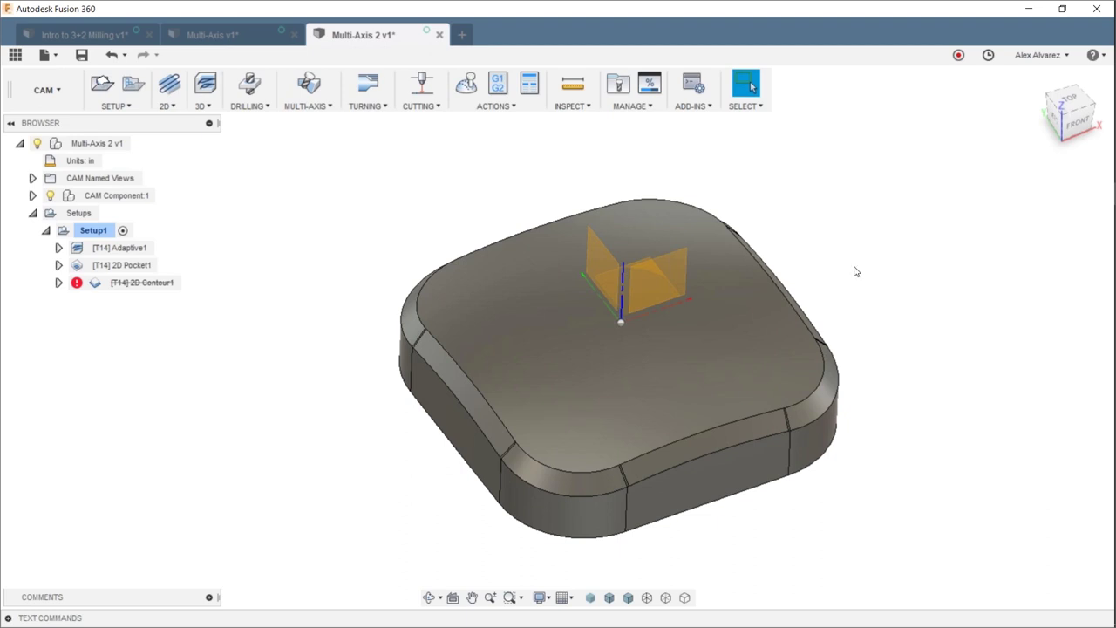
left_click(93, 231)
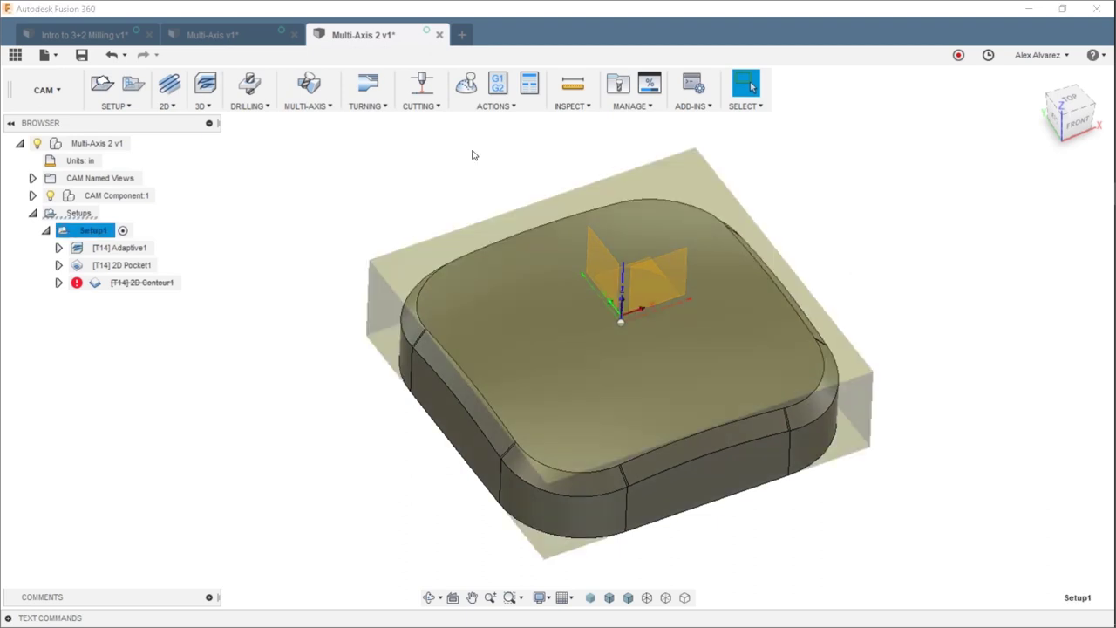
left_click(497, 85)
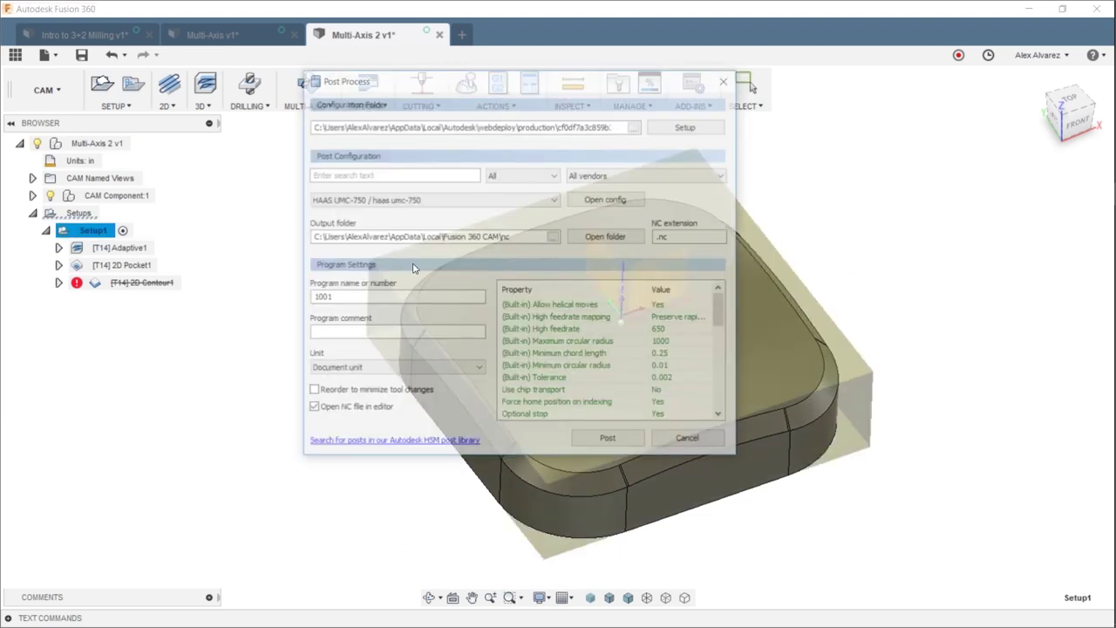
left_click(728, 78)
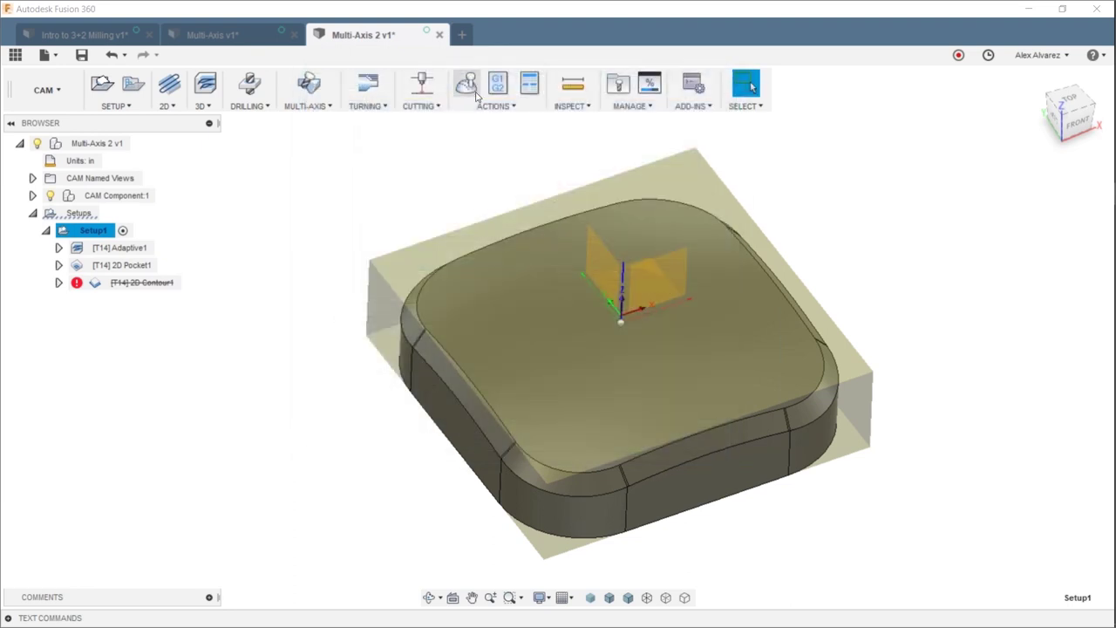
Simulate Setup1's toolpaths with stock shown from a left isometric view, then exit.
left_click(465, 83)
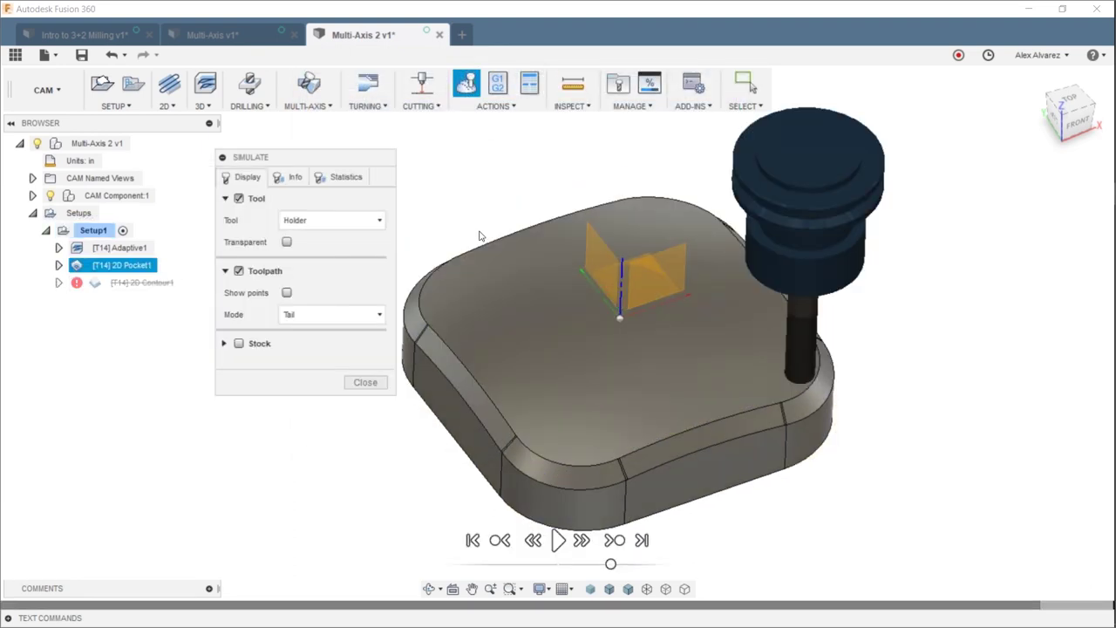
left_click(239, 343)
left_click(558, 542)
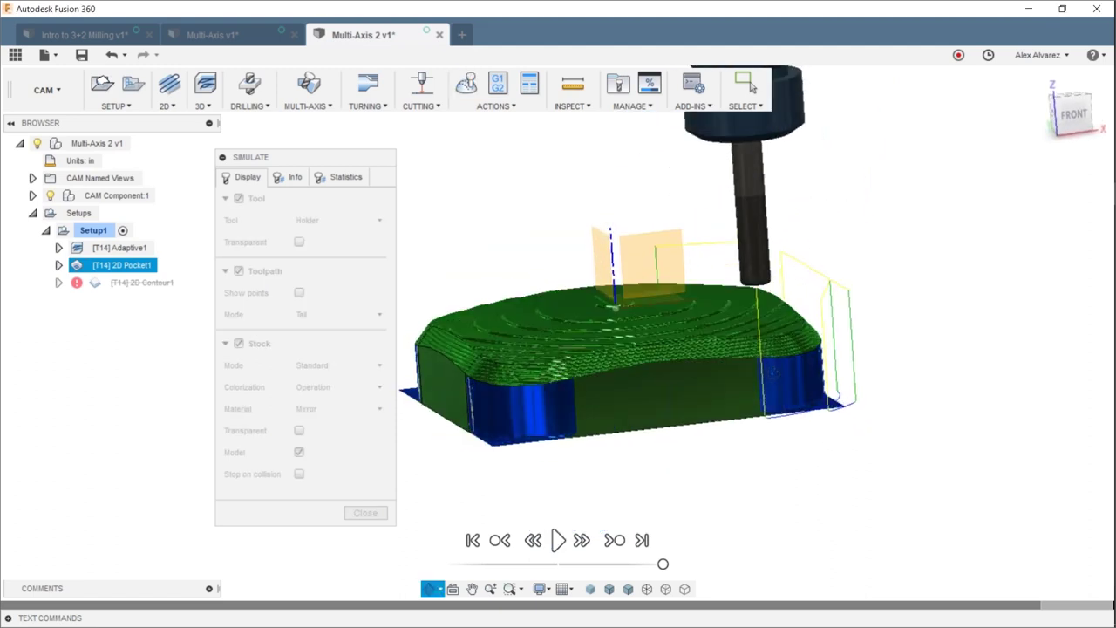
middle_click_drag(476, 304, 508, 328, "shift")
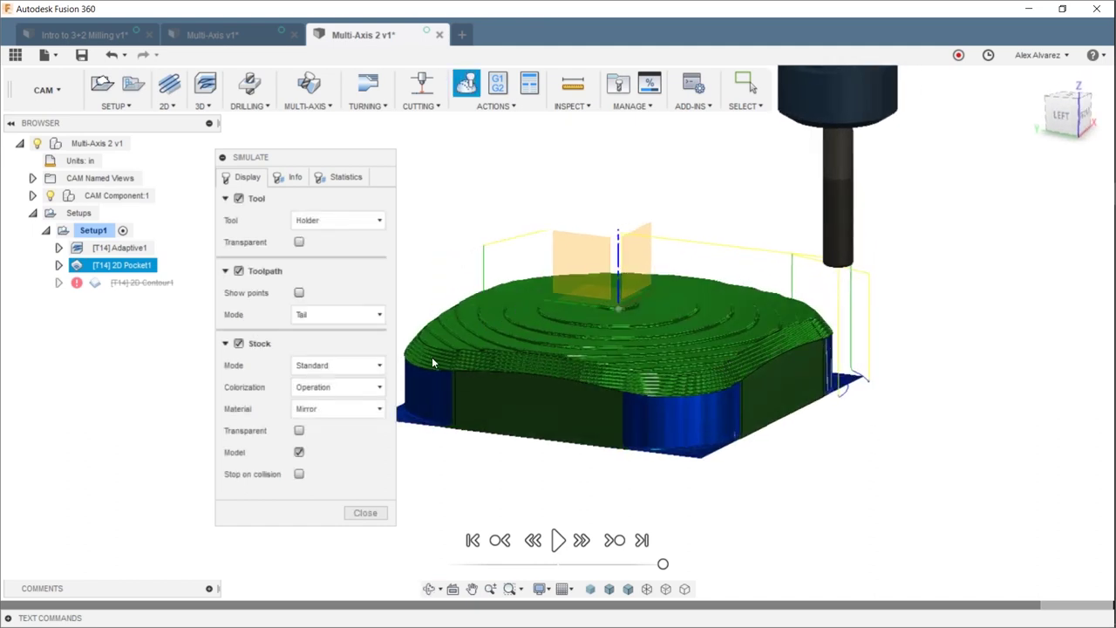
key("Escape")
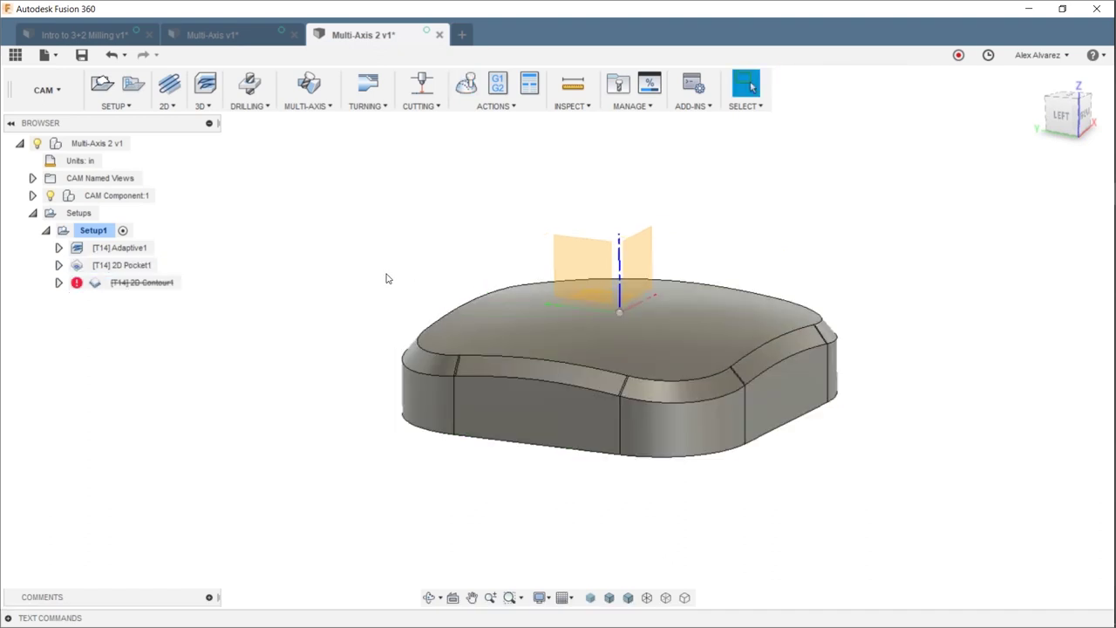
Orbit the part and display the 2D Pocket1 toolpath.
middle_click_drag(424, 284, 418, 331, "shift")
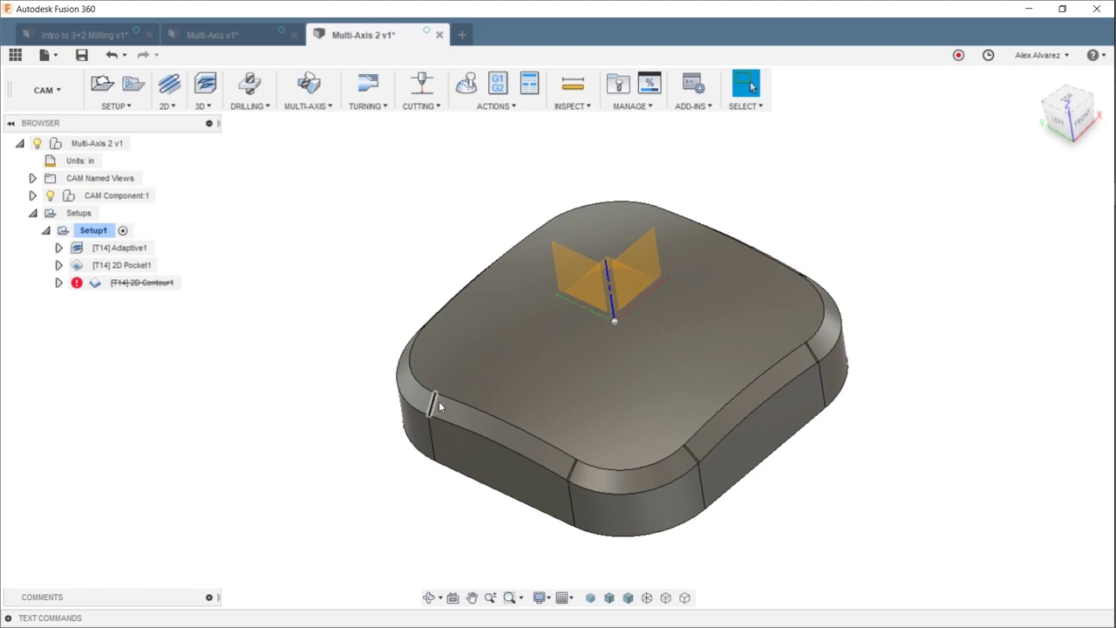
middle_click_drag(468, 428, 489, 408, "shift")
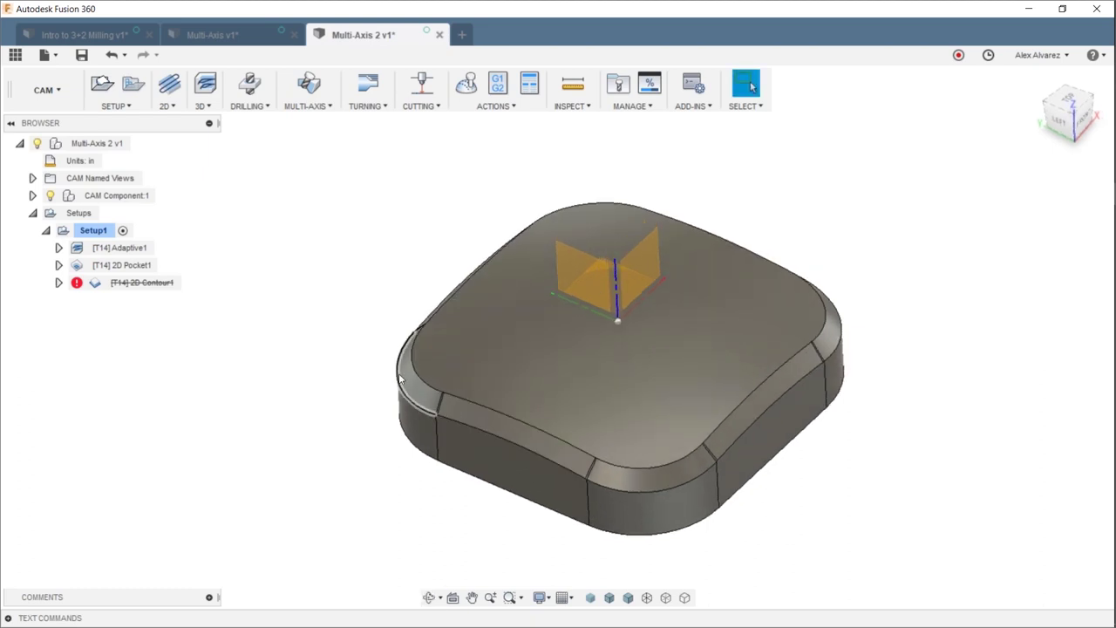
middle_click_drag(364, 369, 390, 392, "shift")
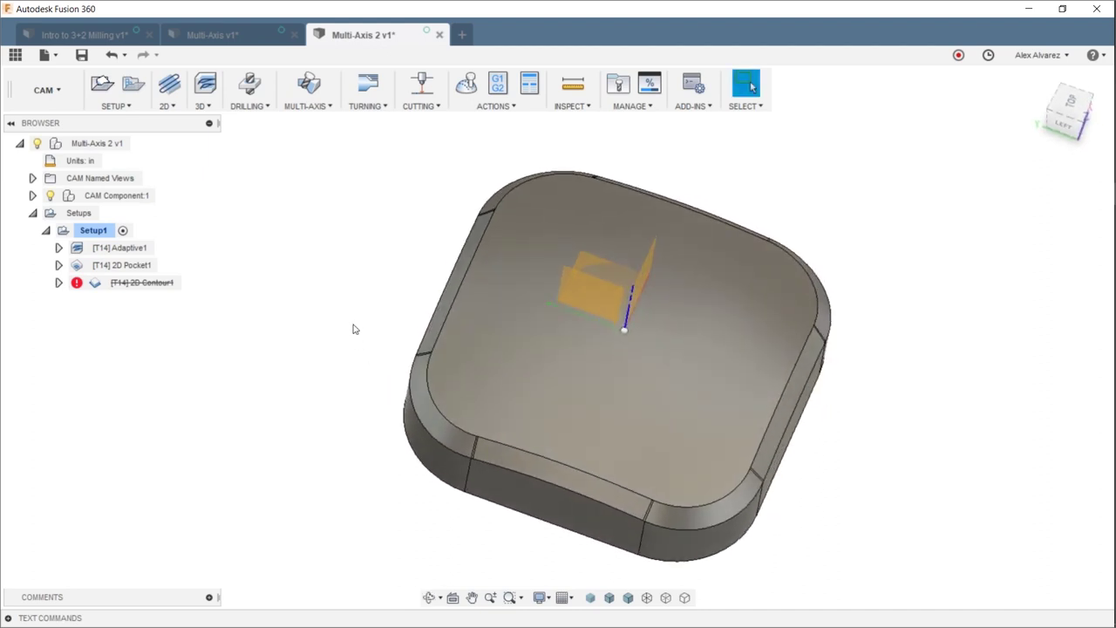
left_click(122, 265)
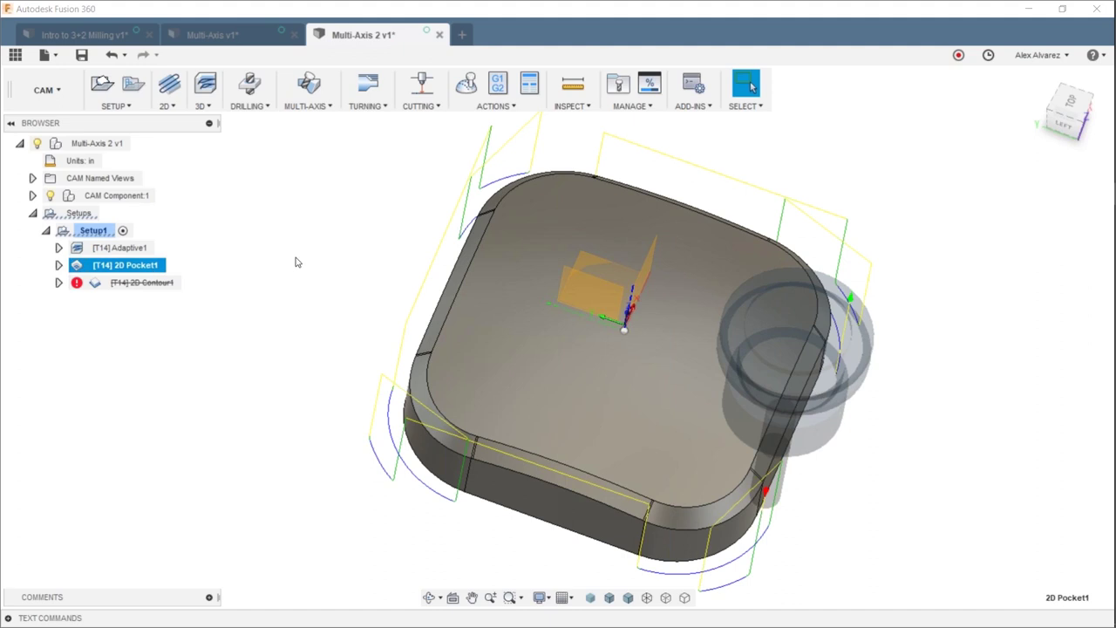
Orbit to a side view, hide the pocket toolpath, and bring up the multi-axis strategies.
middle_click_drag(349, 283, 286, 262, "shift")
middle_click_drag(349, 289, 324, 219, "shift")
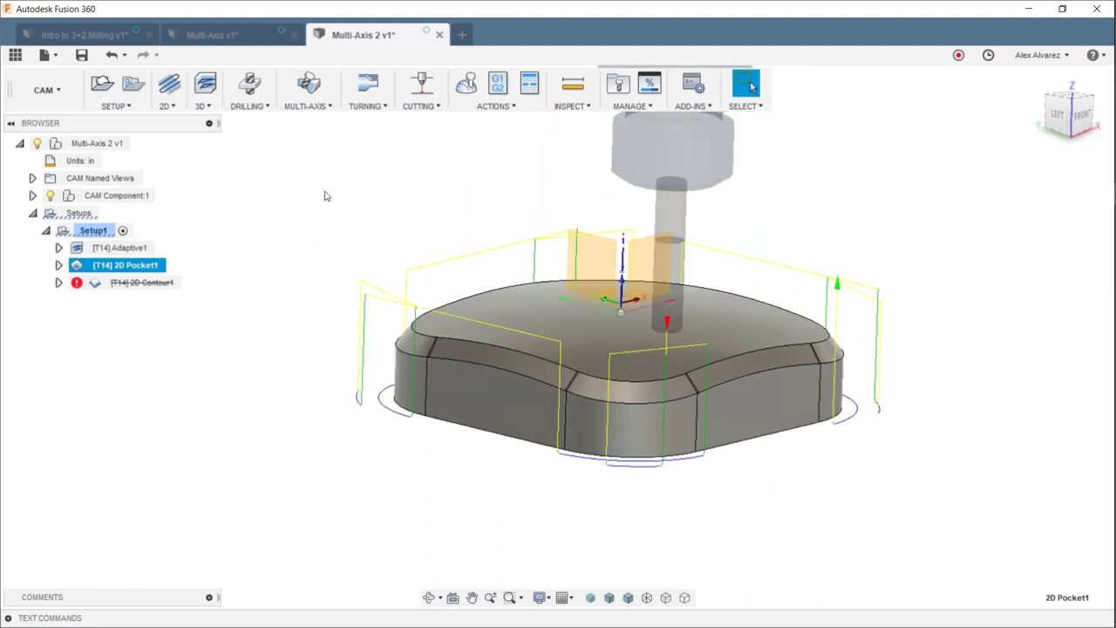
left_click(317, 148)
left_click(319, 106)
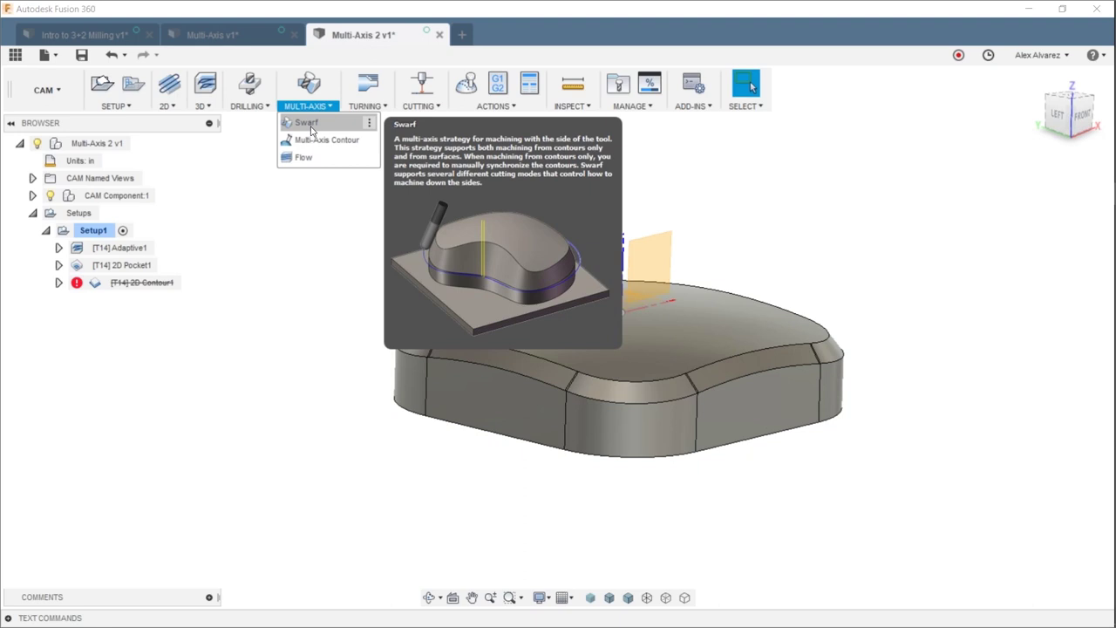
Create a Swarf operation with Drive Mode Contours and Selection Mode Contour pairs.
left_click(312, 129)
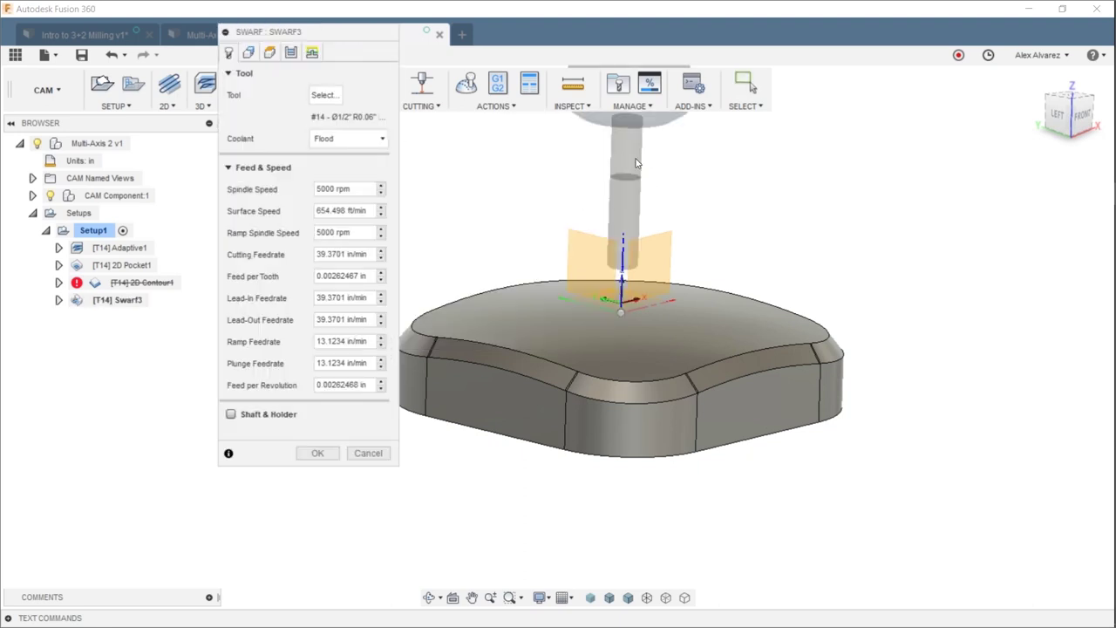
left_click(250, 53)
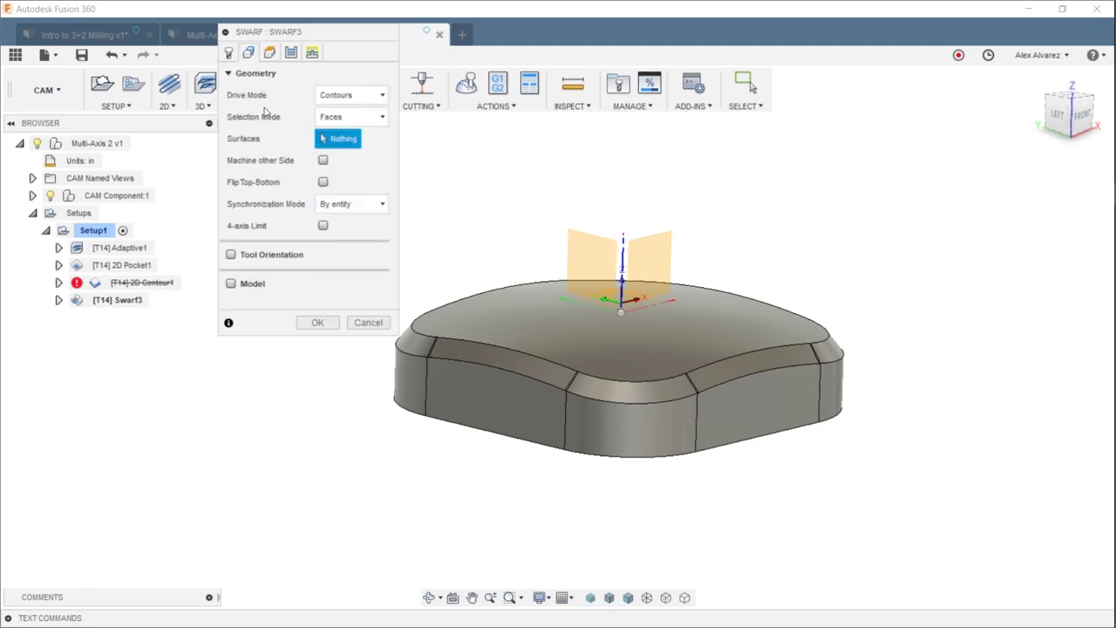
left_click(346, 98)
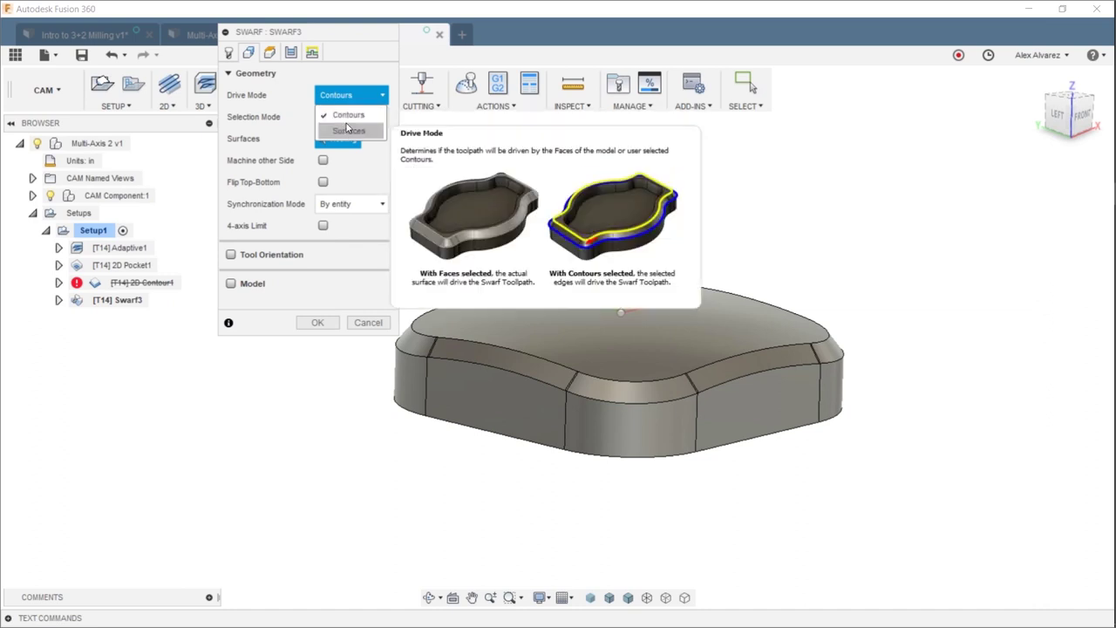
left_click(349, 115)
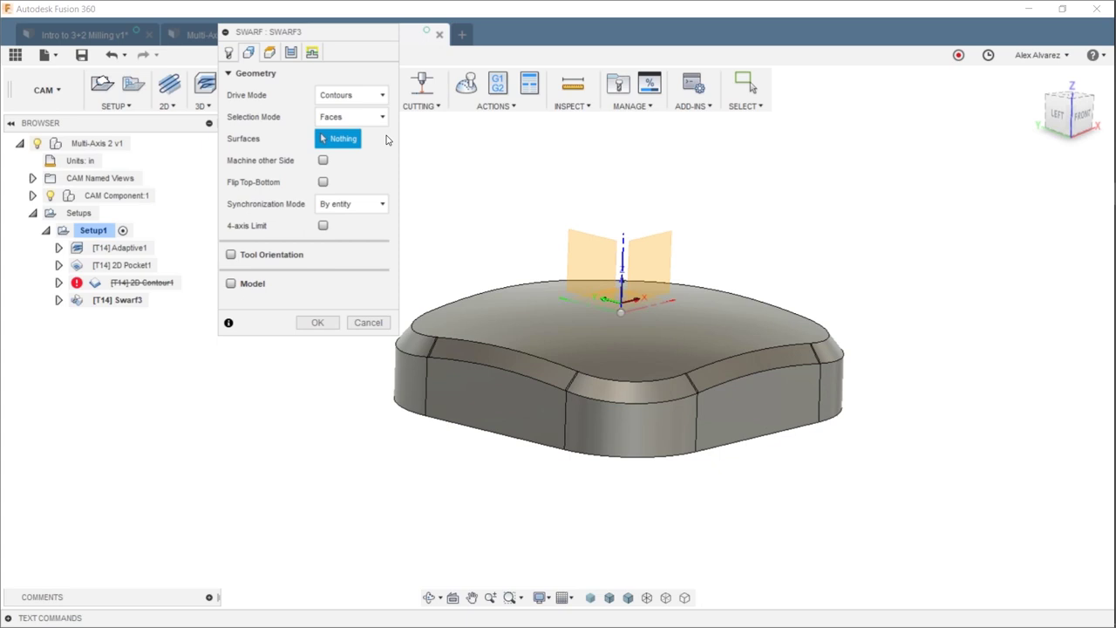
left_click(372, 118)
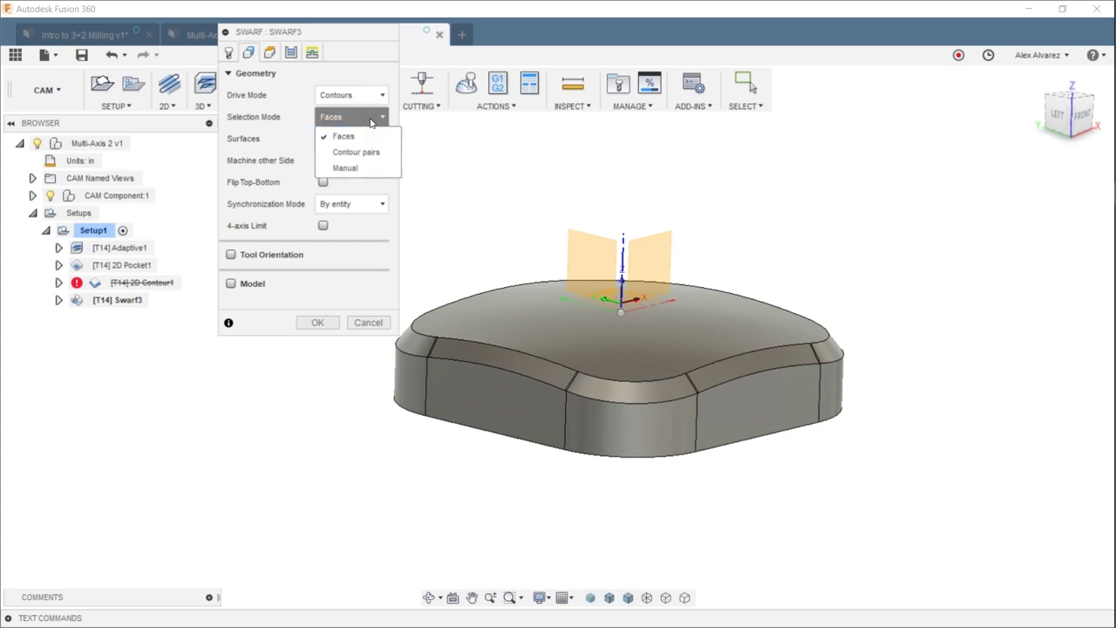
mouse_move(367, 155)
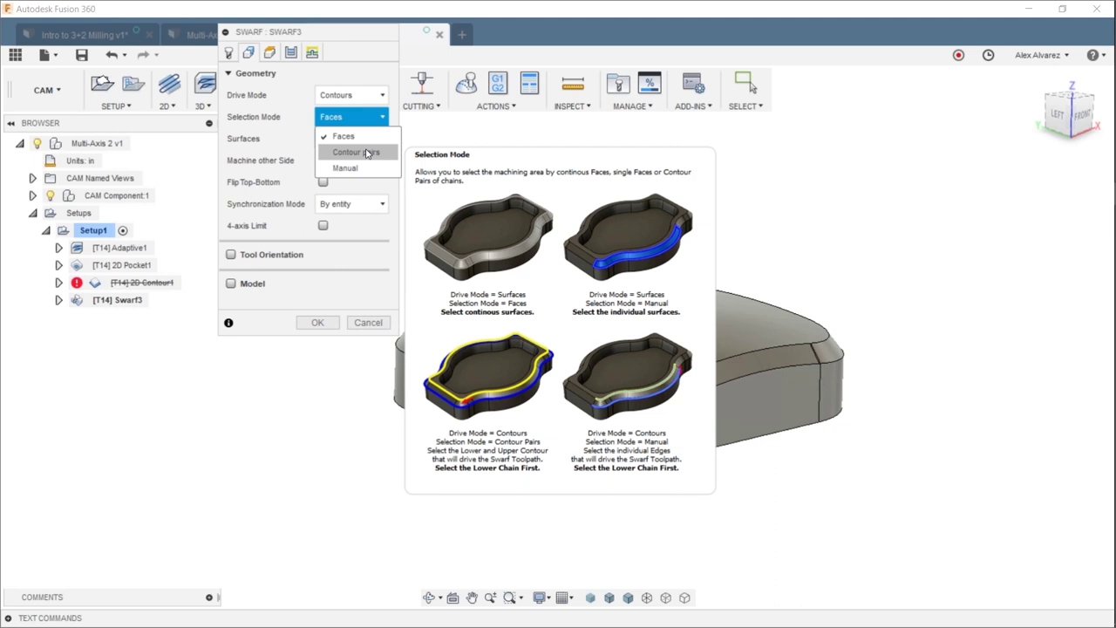
left_click(366, 153)
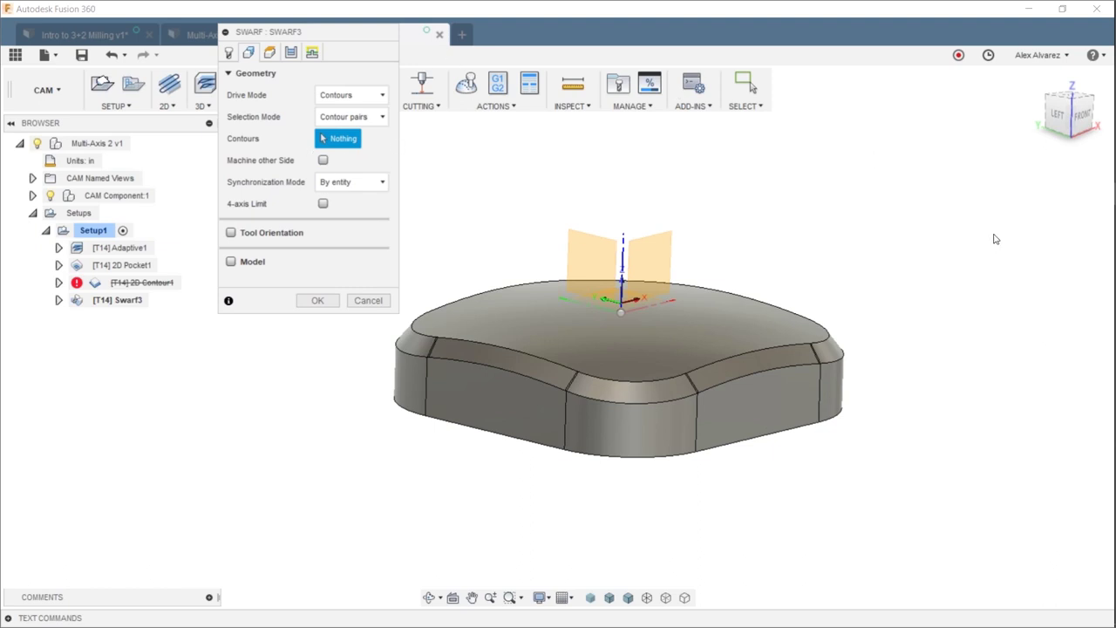
Pick the wall's lower and upper edge chains as Swarf3's two-chain contour pair.
middle_click_drag(880, 247, 863, 261, "shift")
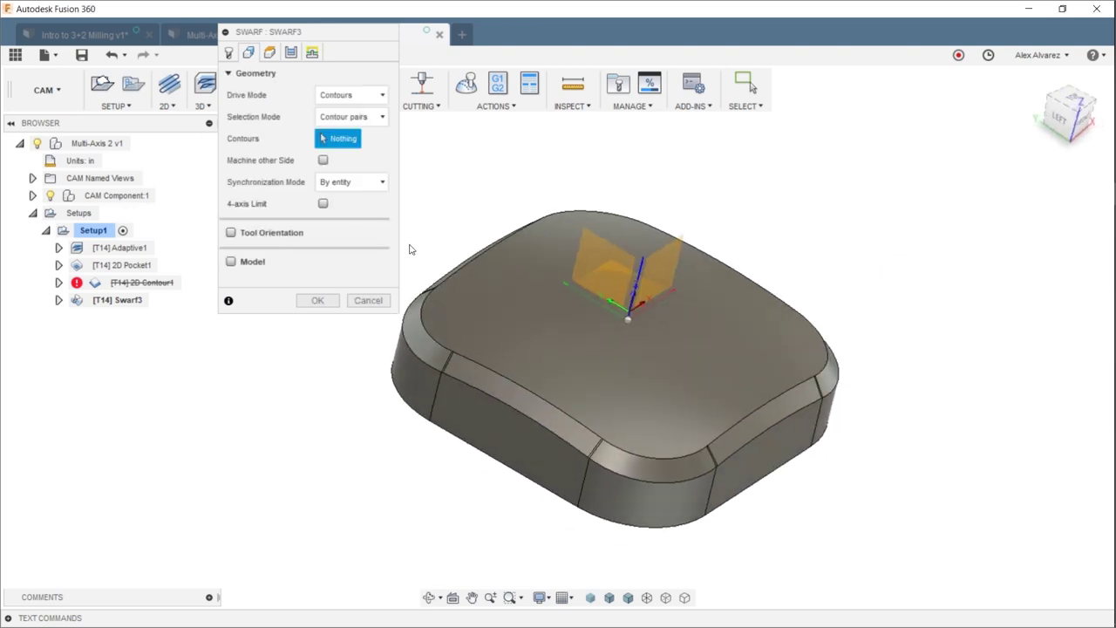
left_click(404, 347)
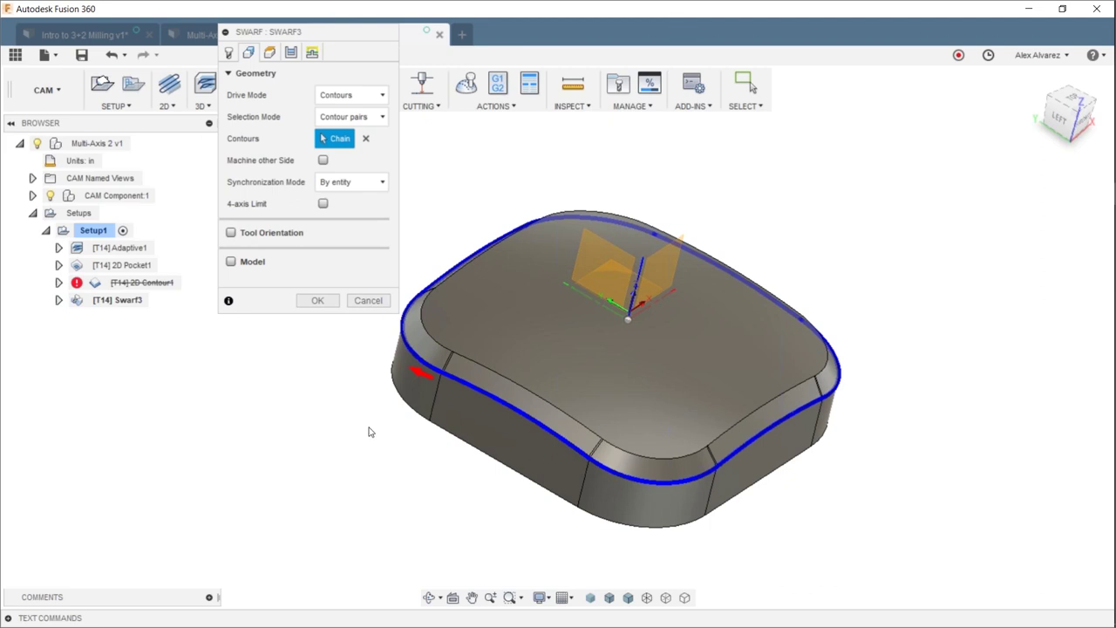
left_click(471, 364)
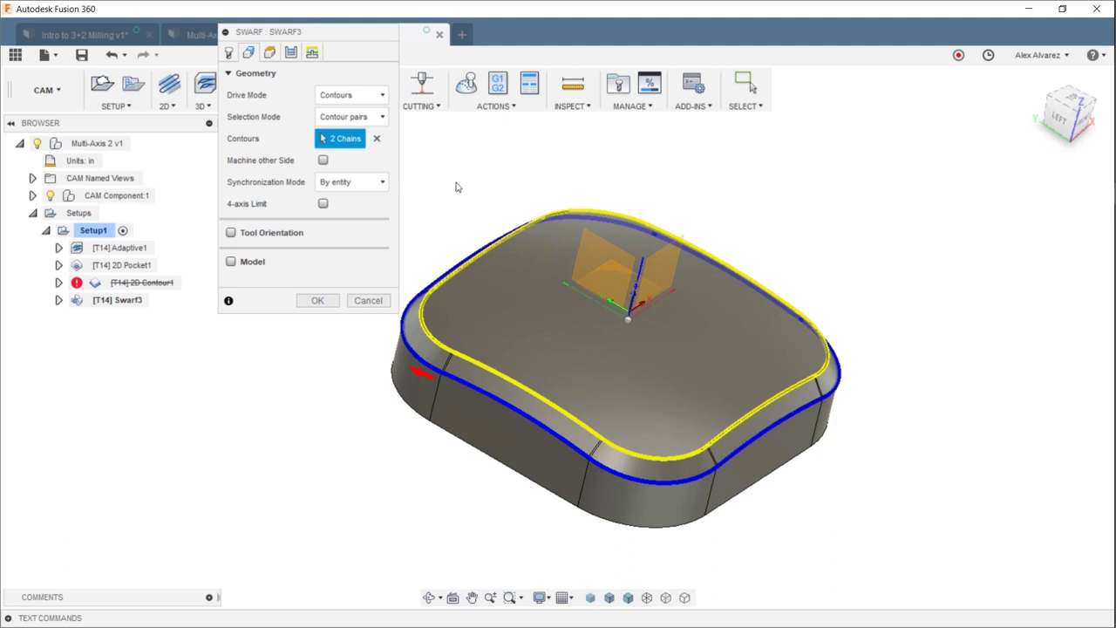
middle_click_drag(475, 218, 432, 285, "shift")
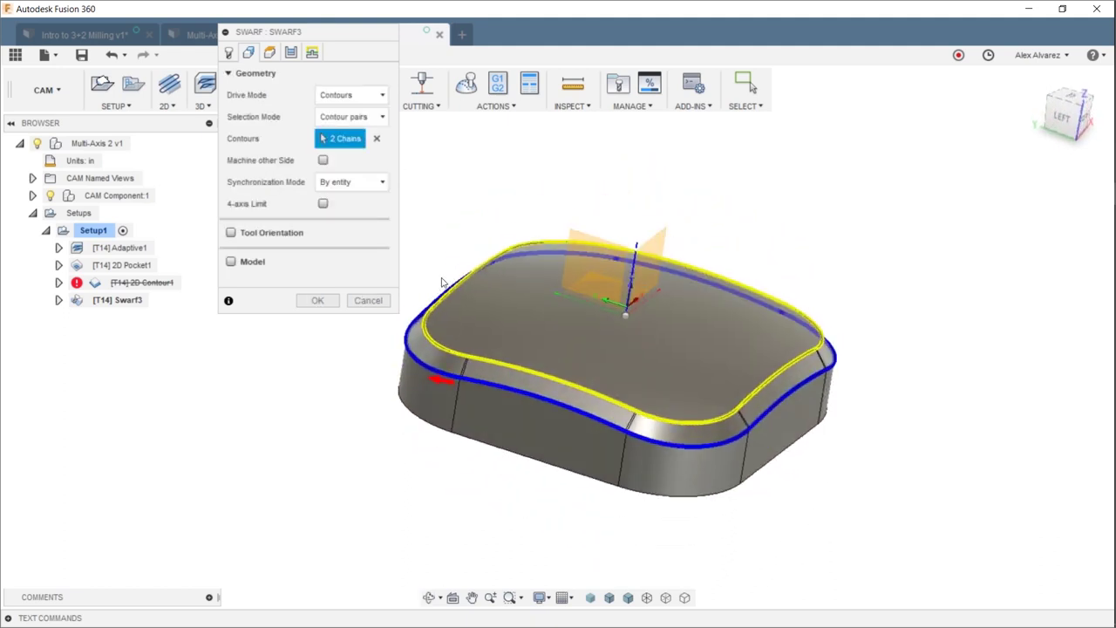
middle_click_drag(474, 221, 474, 250)
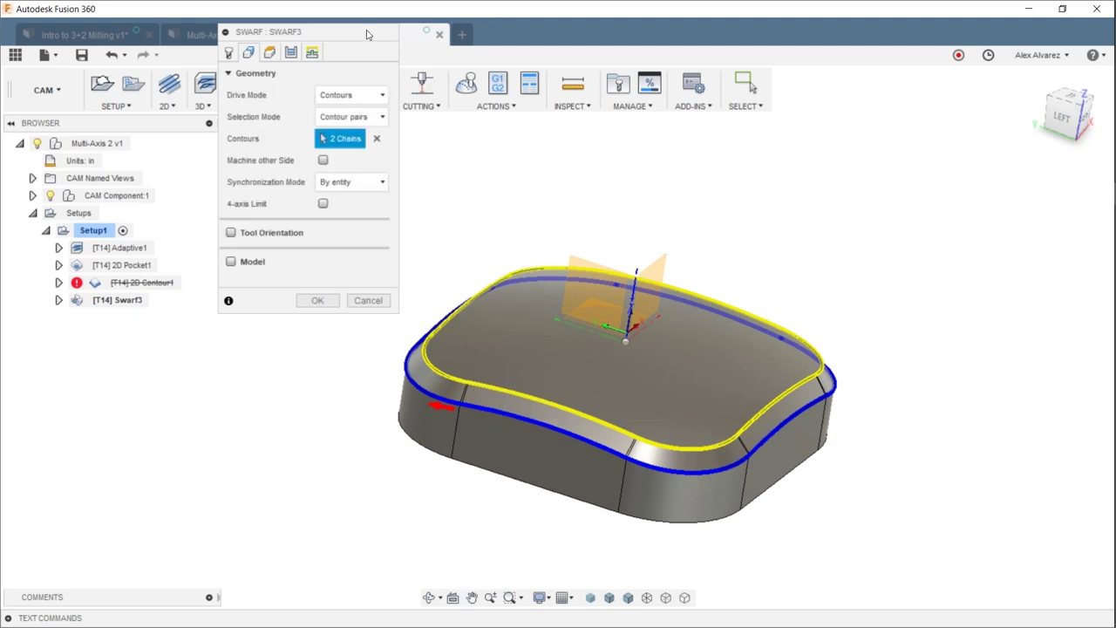
left_click_drag(368, 34, 901, 101)
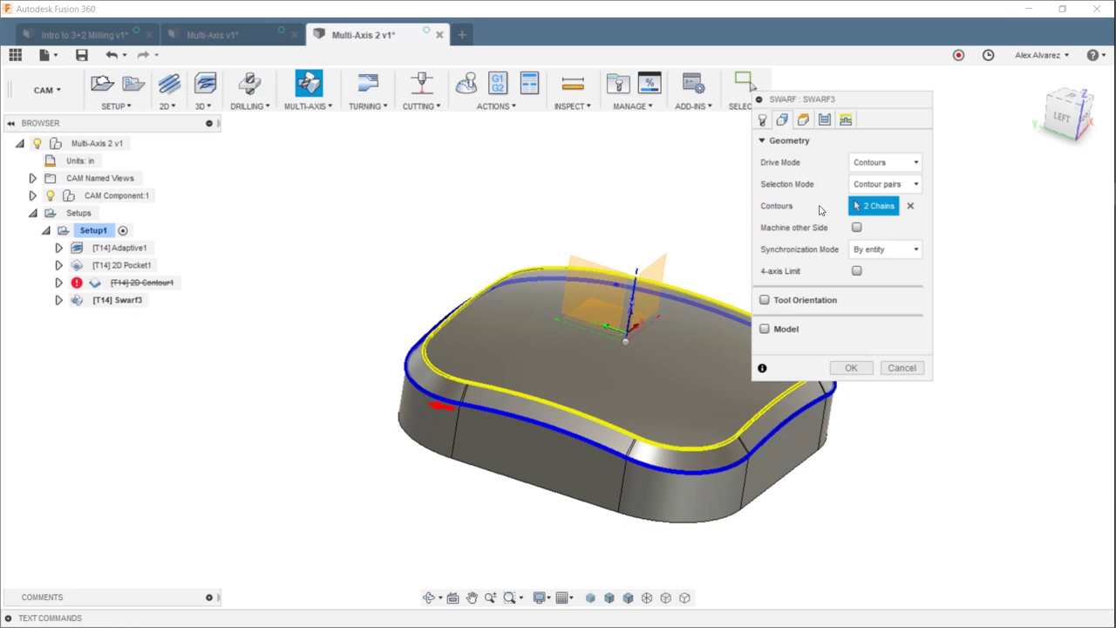
Generate Swarf3 and play its simulation from an earlier point with stock hidden.
left_click(852, 369)
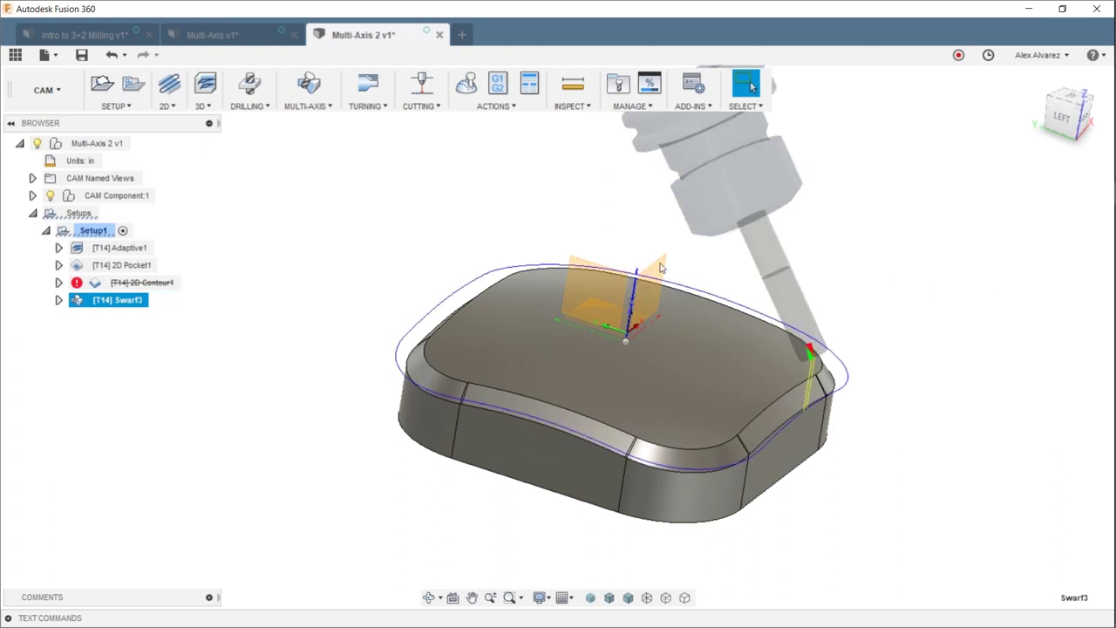
middle_click_drag(723, 260, 850, 453, "shift")
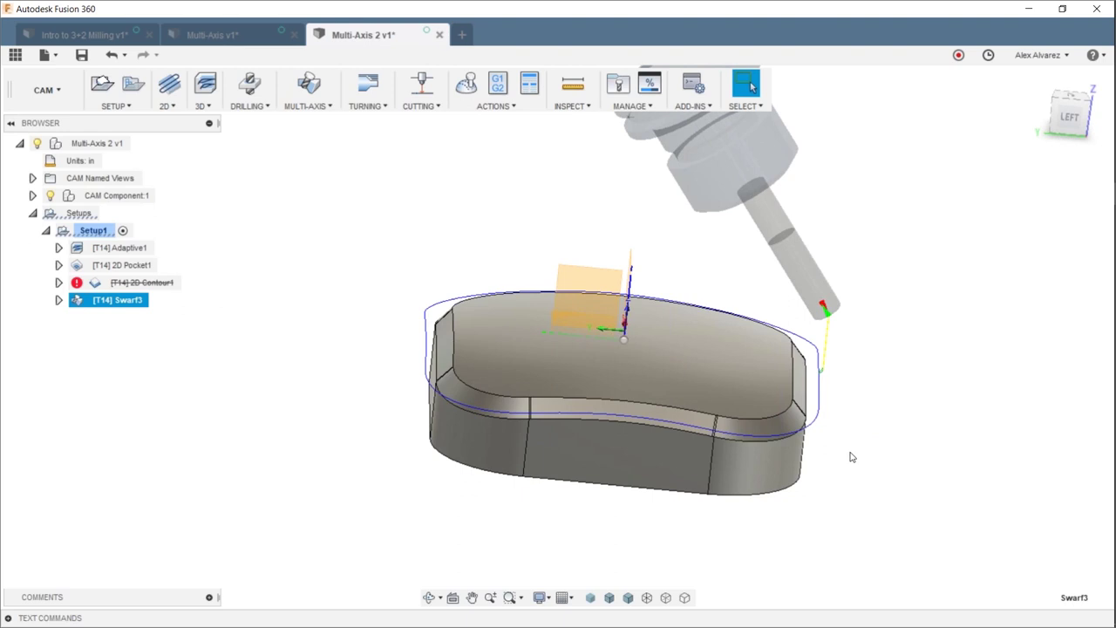
left_click(466, 83)
left_click(239, 365)
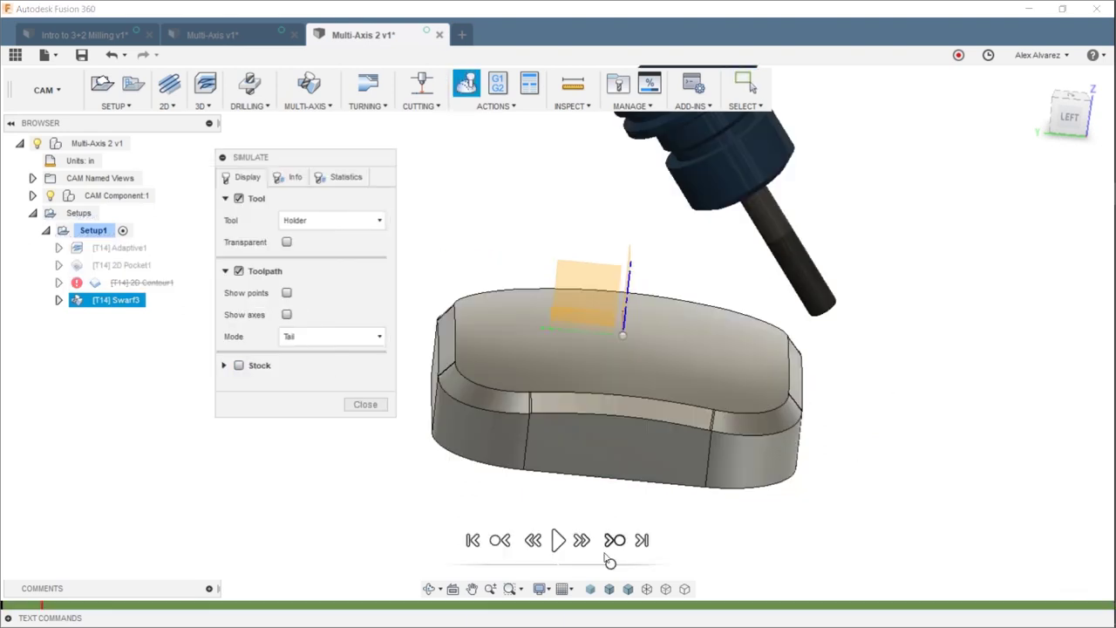
left_click(576, 564)
left_click(558, 540)
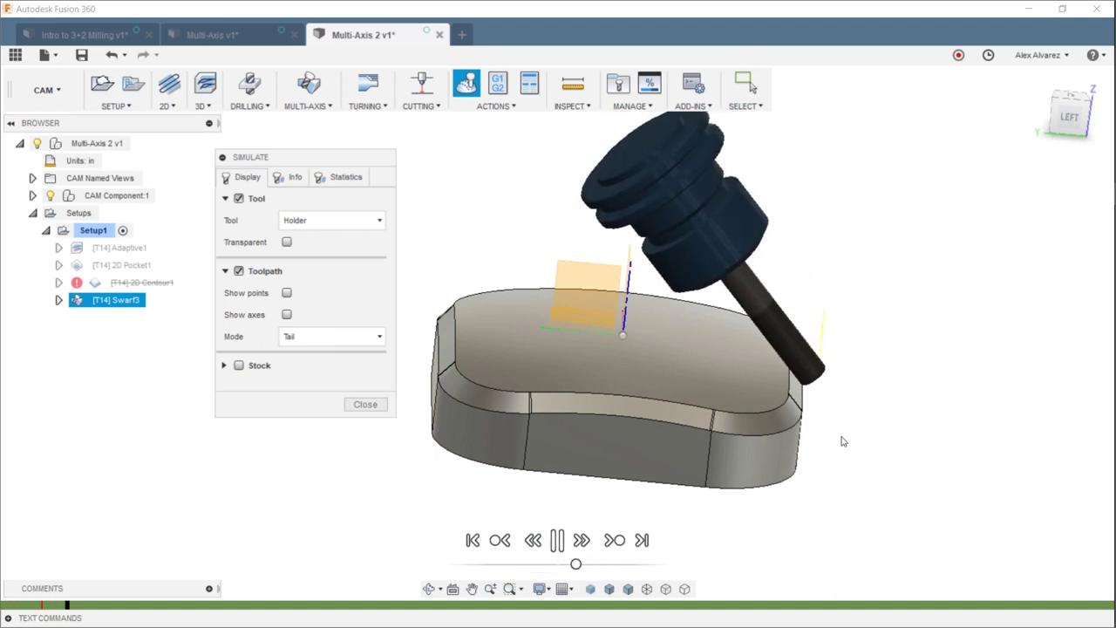
Inspect the simulated wall from a left-front view, then close it and deselect Swarf3.
middle_click_drag(840, 439, 847, 407, "shift")
scroll(818, 392, "up", 3)
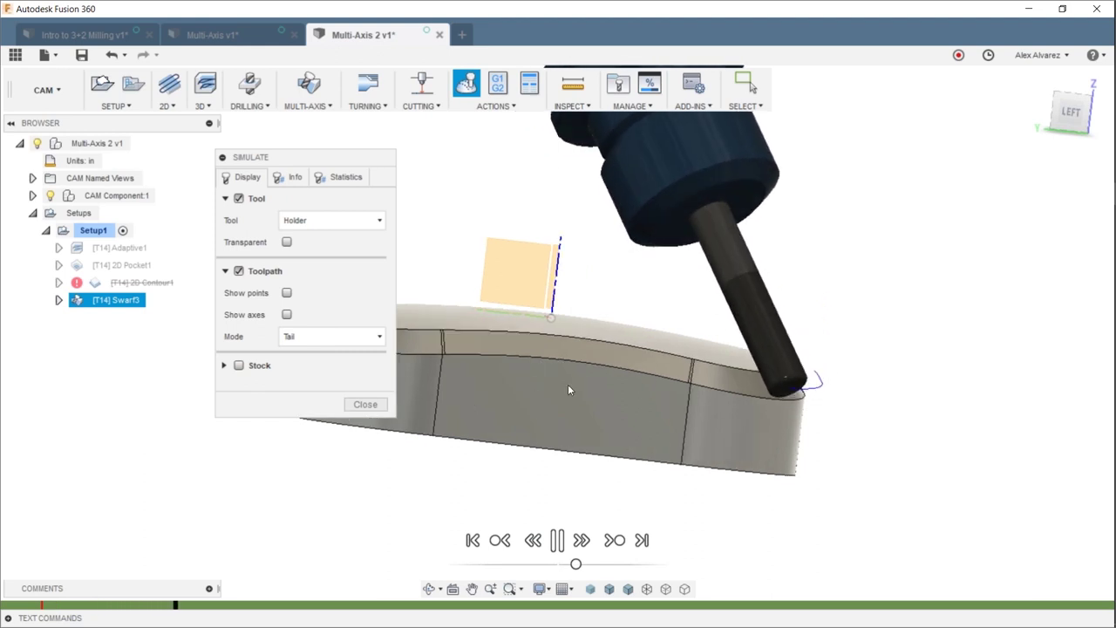
middle_click_drag(802, 429, 747, 425, "shift")
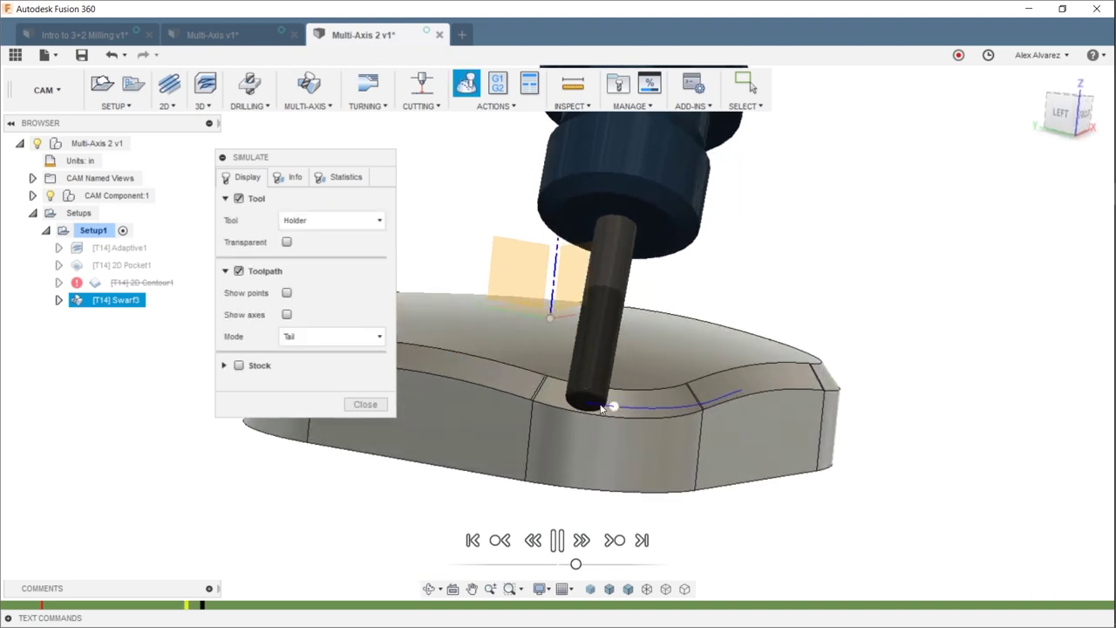
left_click(365, 403)
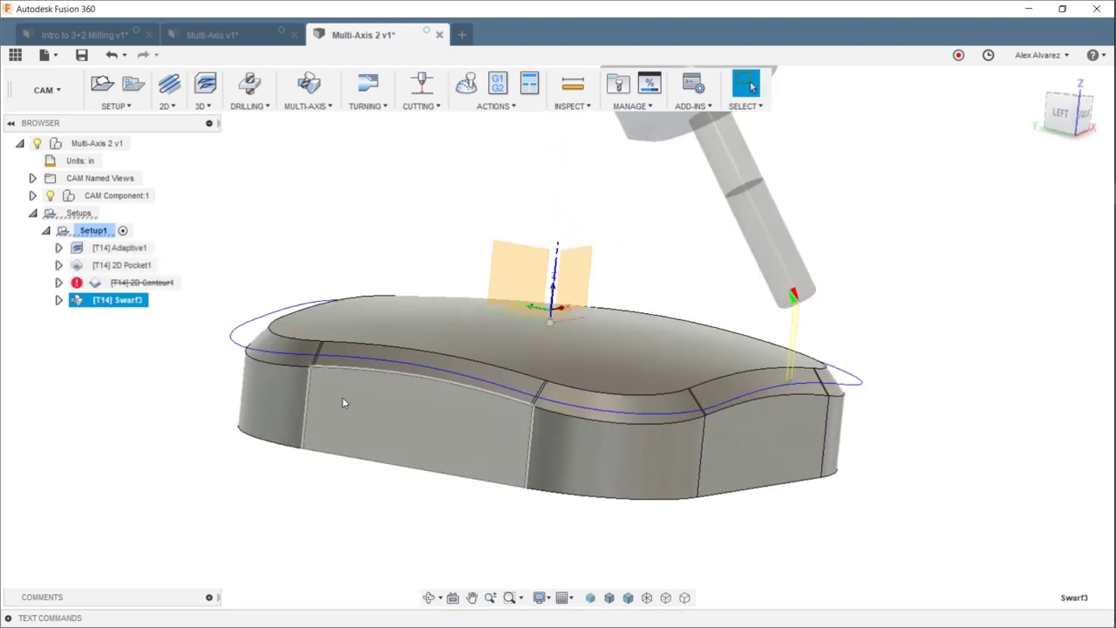
left_click(105, 309)
Edit Swarf3 to use a -0.2 in Tool Offset on the Passes tab and regenerate.
right_click(105, 300)
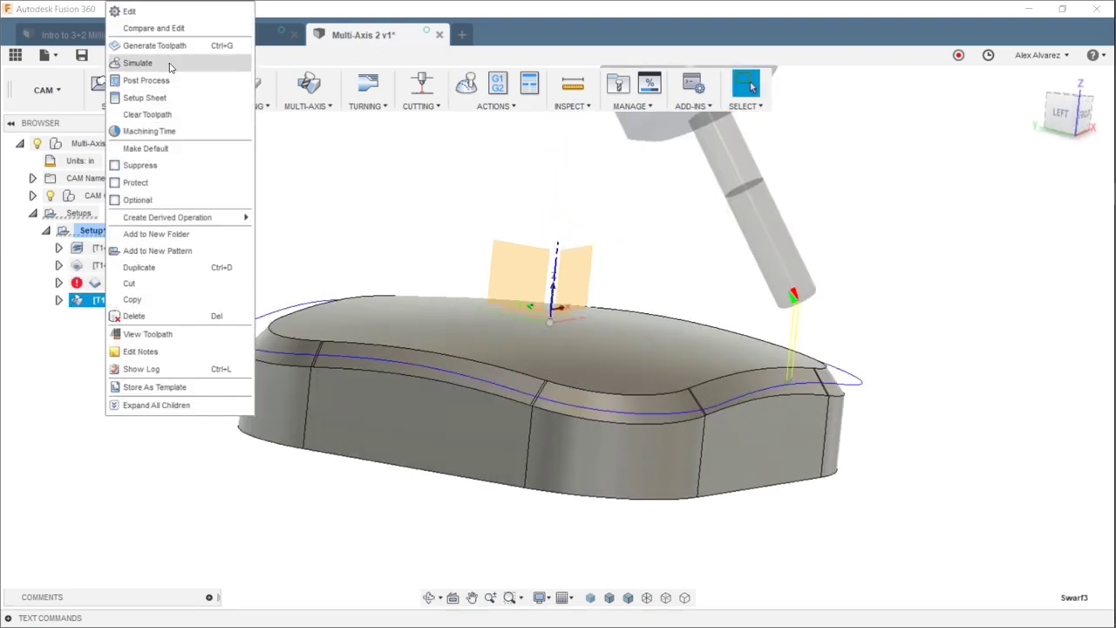
left_click(180, 22)
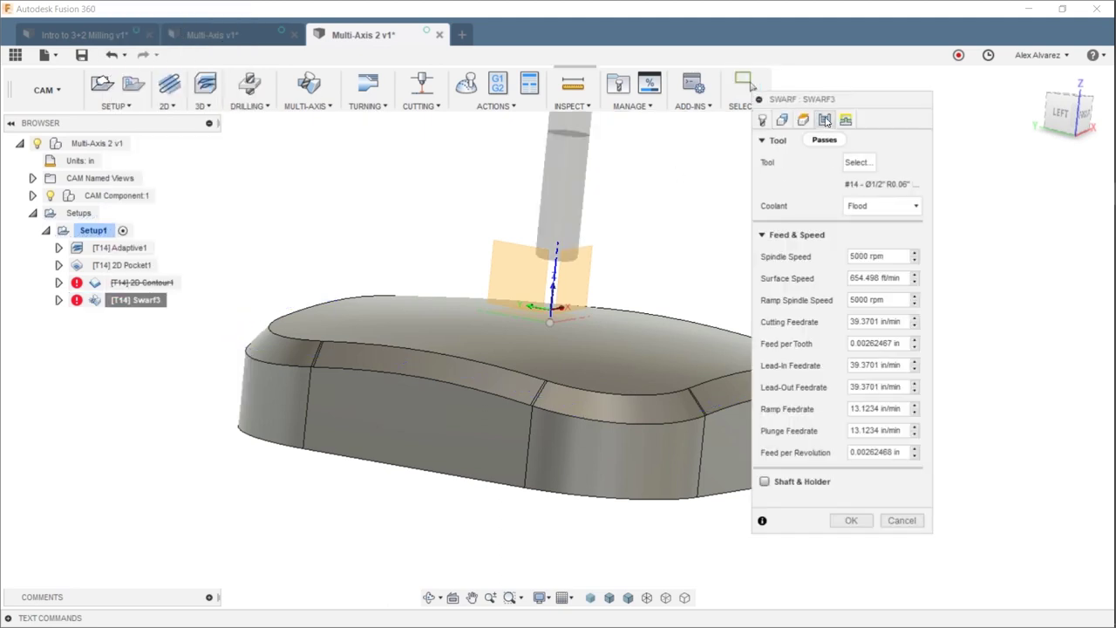
left_click(824, 120)
left_click(885, 226)
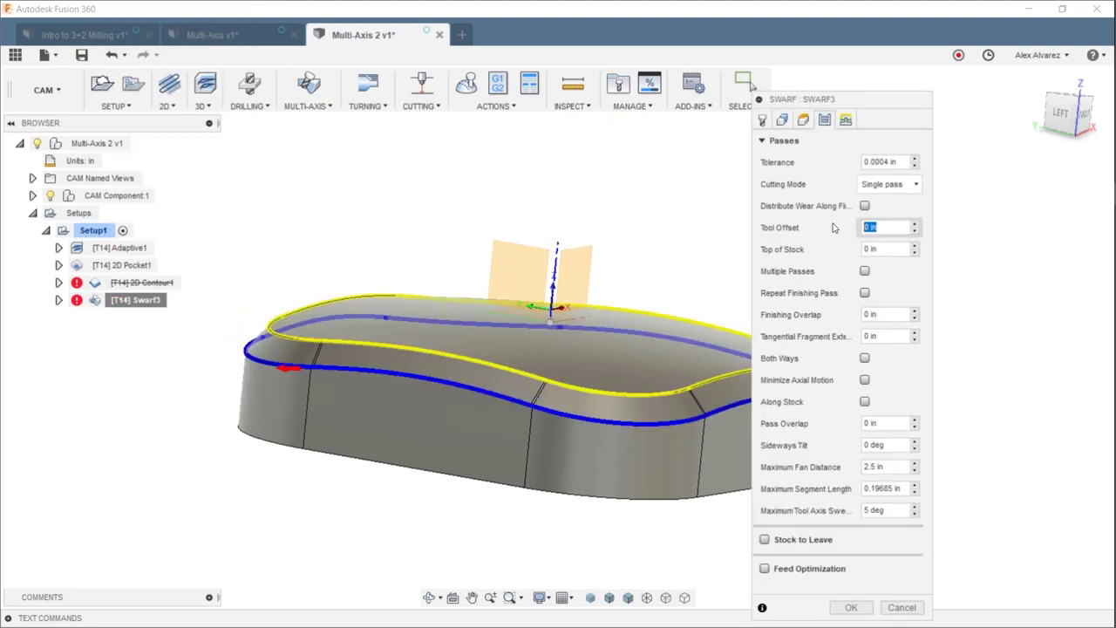
type("-.2")
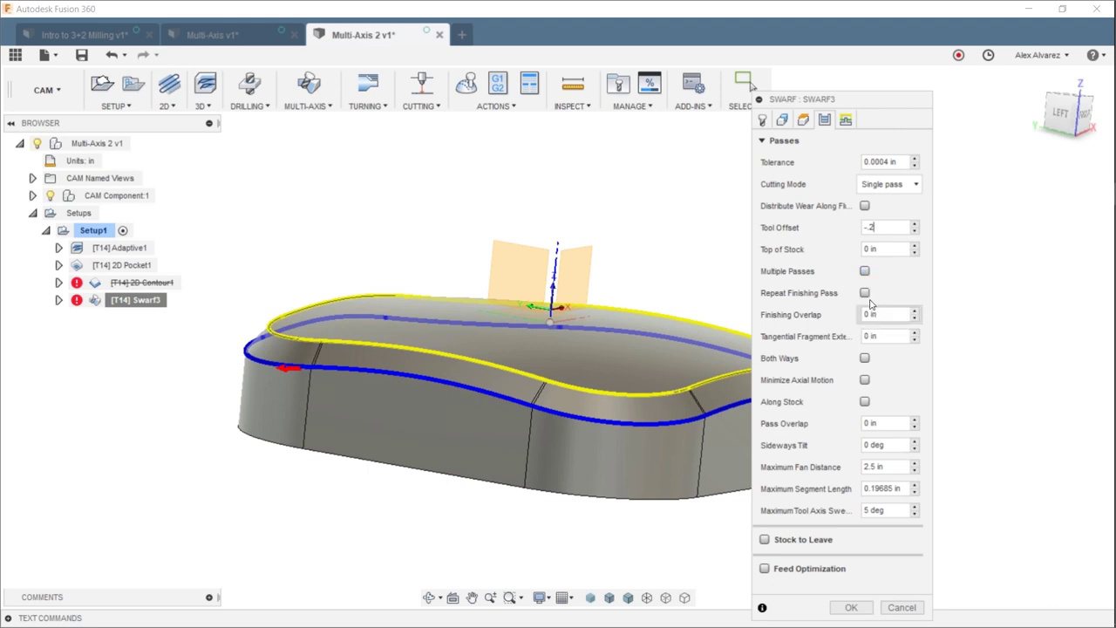
left_click(852, 607)
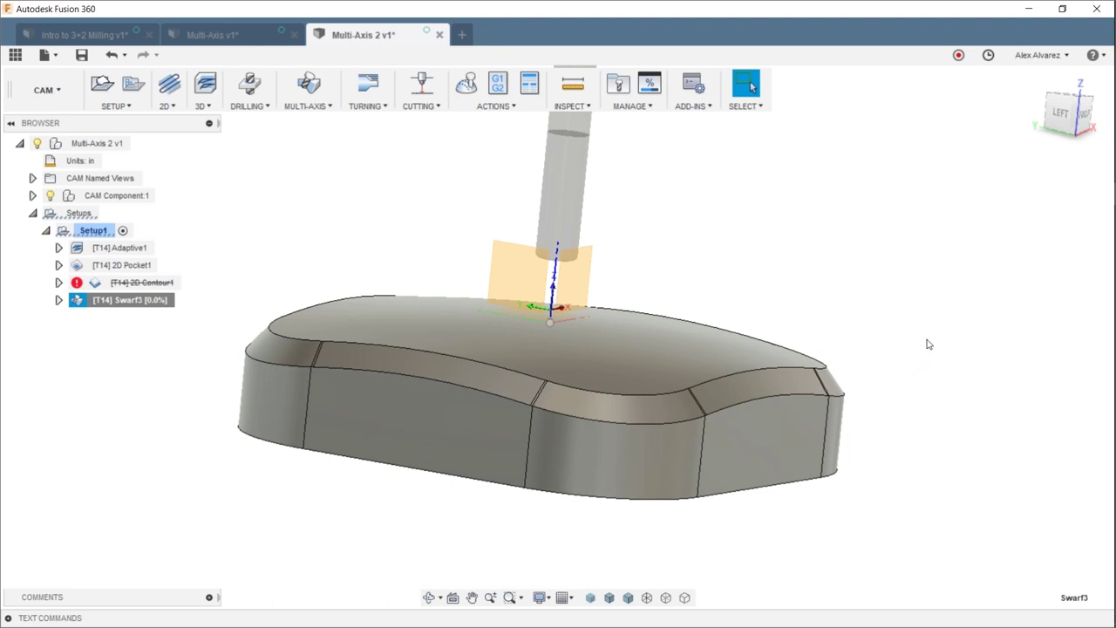
Reopen Swarf3, review its pass settings, and regenerate the toolpath with the -0.2 in offset.
middle_click_drag(927, 346, 307, 302, "shift")
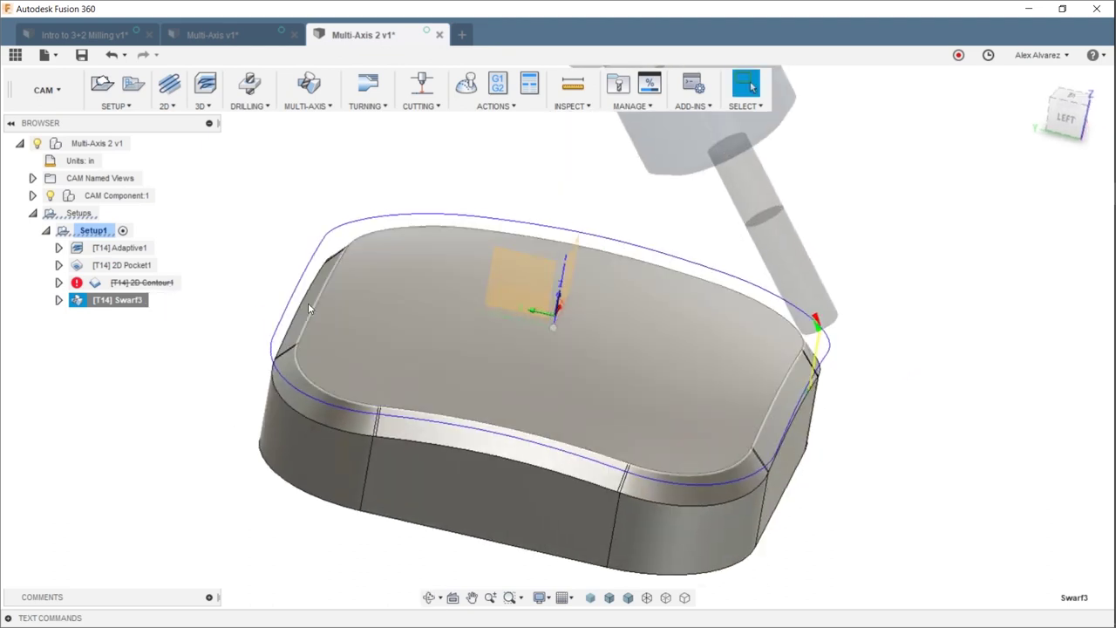
right_click(98, 304)
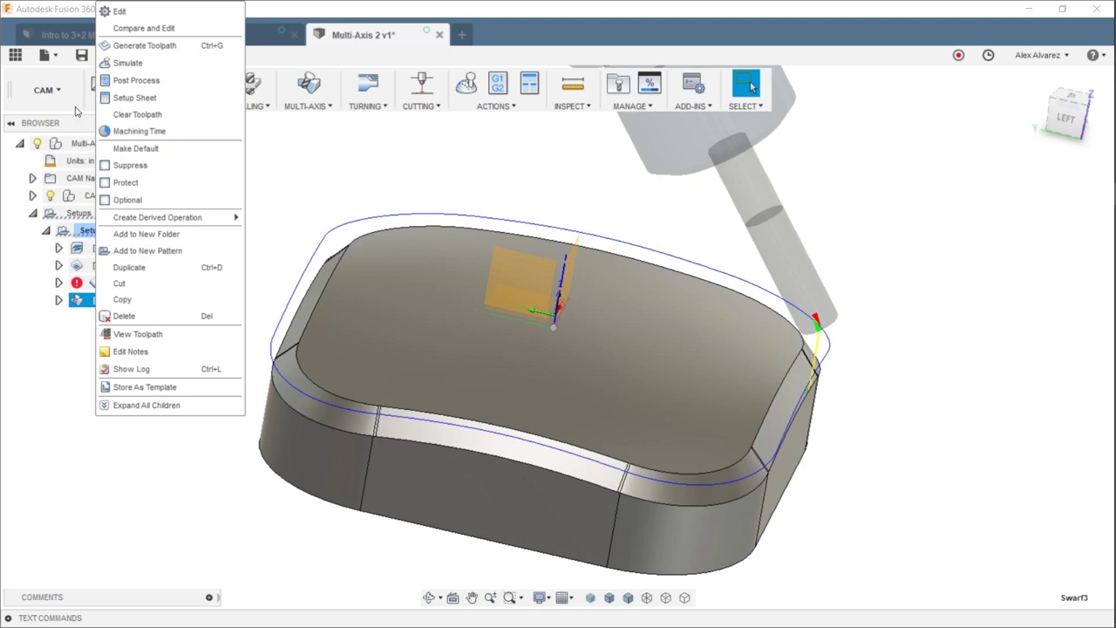
left_click(119, 11)
left_click(824, 119)
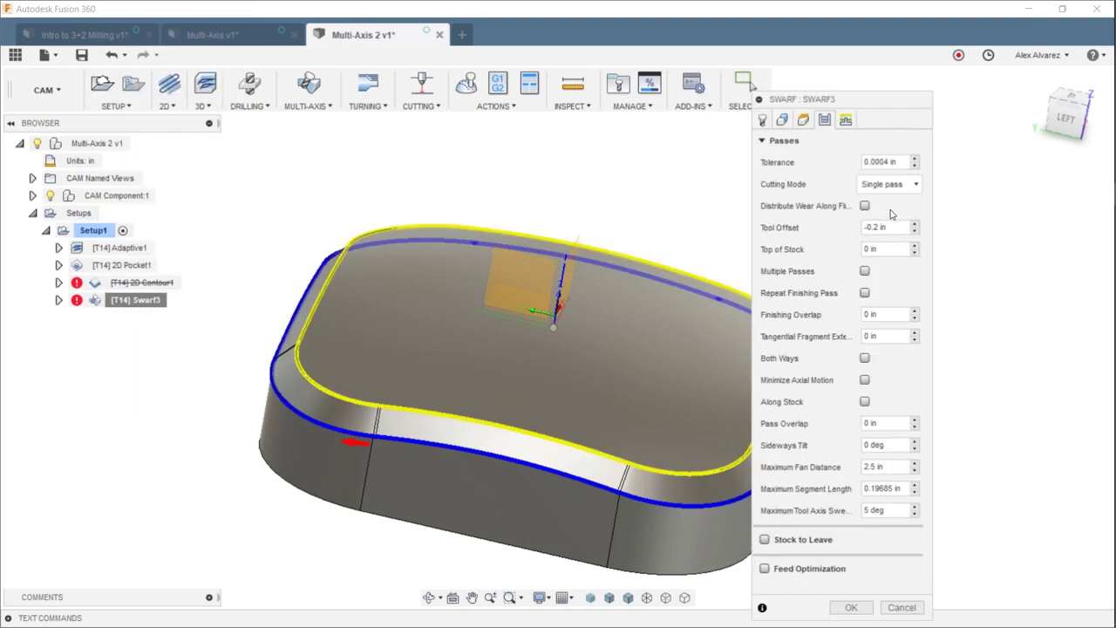
key("Return")
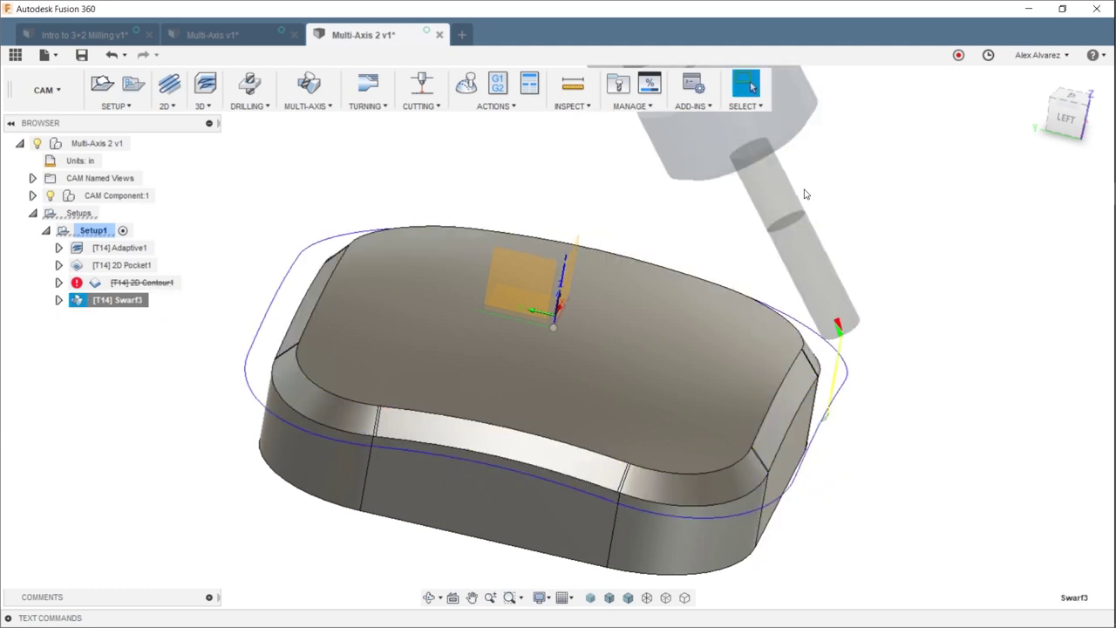
middle_click_drag(926, 392, 827, 346, "shift")
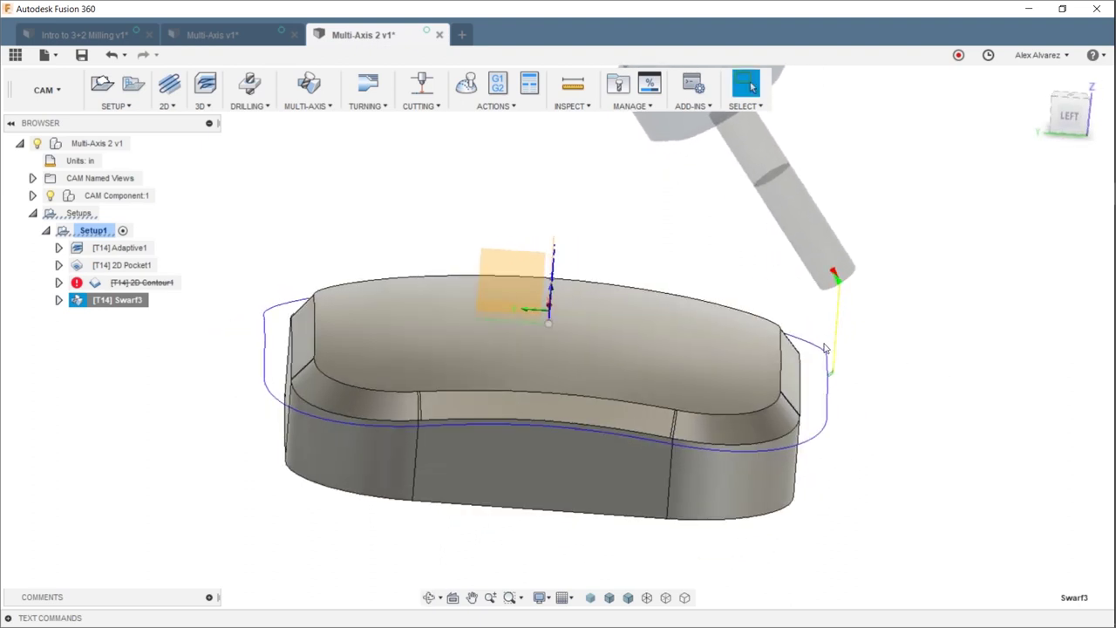
Simulate the Swarf3 toolpath cutting the side wall, then exit the simulation.
left_click(466, 82)
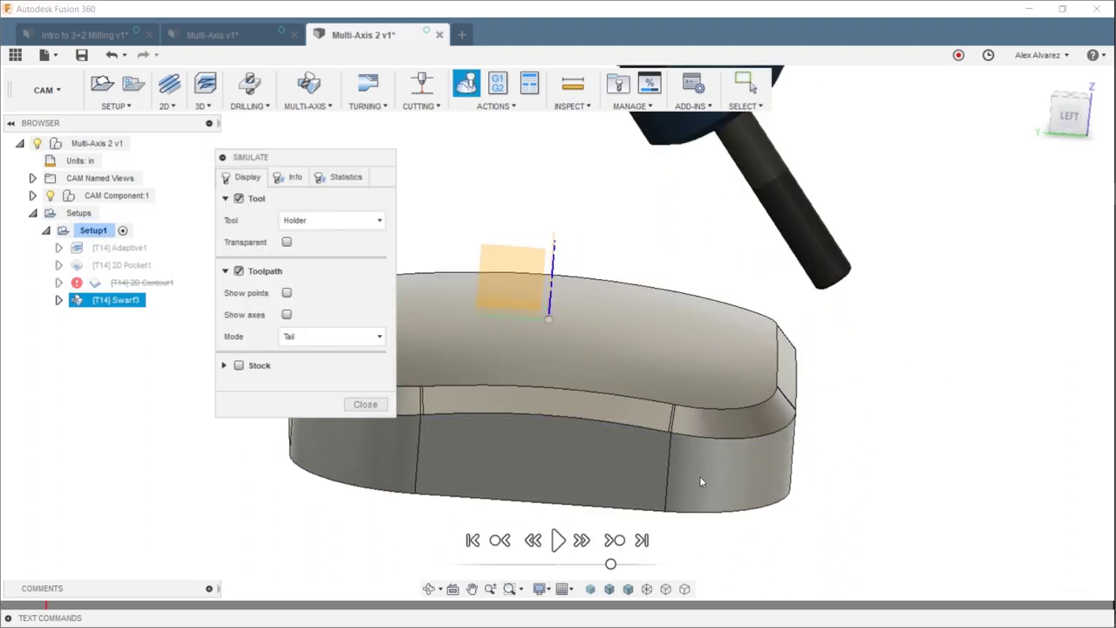
left_click(559, 540)
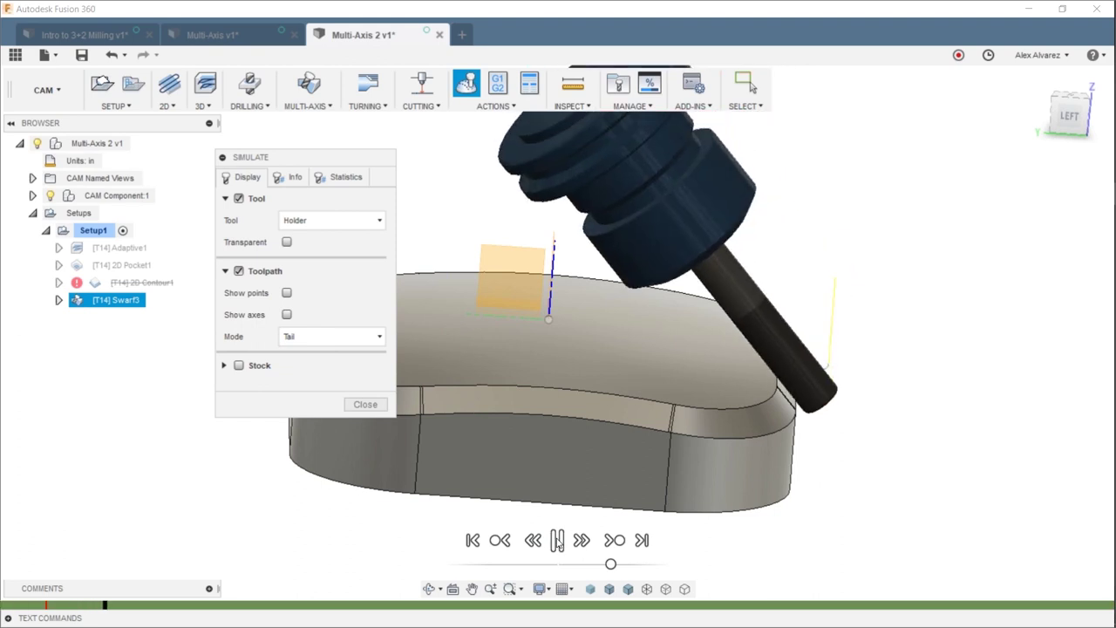
middle_click_drag(693, 434, 924, 424)
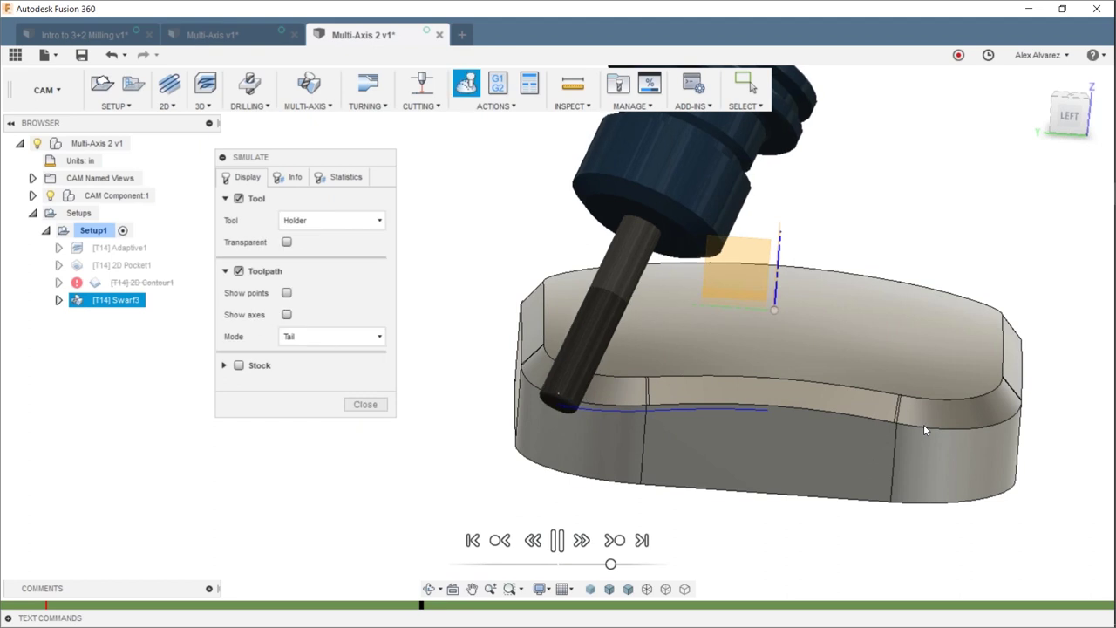
left_click(356, 407)
middle_click_drag(488, 229, 409, 142, "shift")
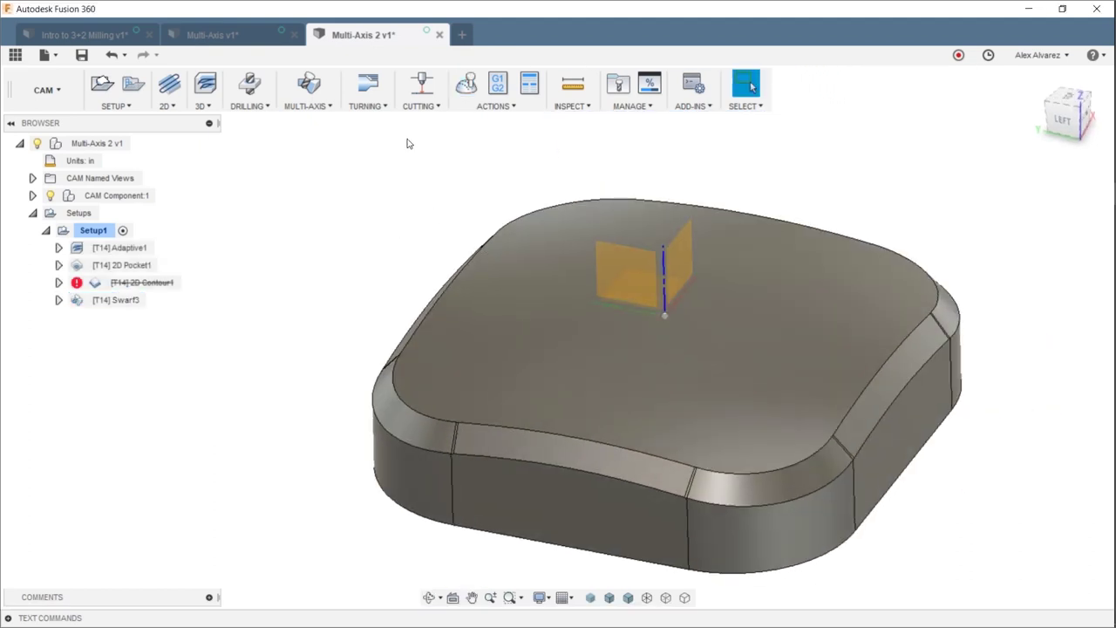
Create a Flow toolpath from the Multi-Axis menu using the 16 – Ø1/4" ball end mill.
left_click(317, 106)
left_click(301, 157)
mouse_move(512, 348)
middle_mouse_down("shift")
mouse_move(516, 294)
mouse_move(579, 325)
mouse_move(511, 317)
mouse_move(494, 339)
middle_mouse_up("shift")
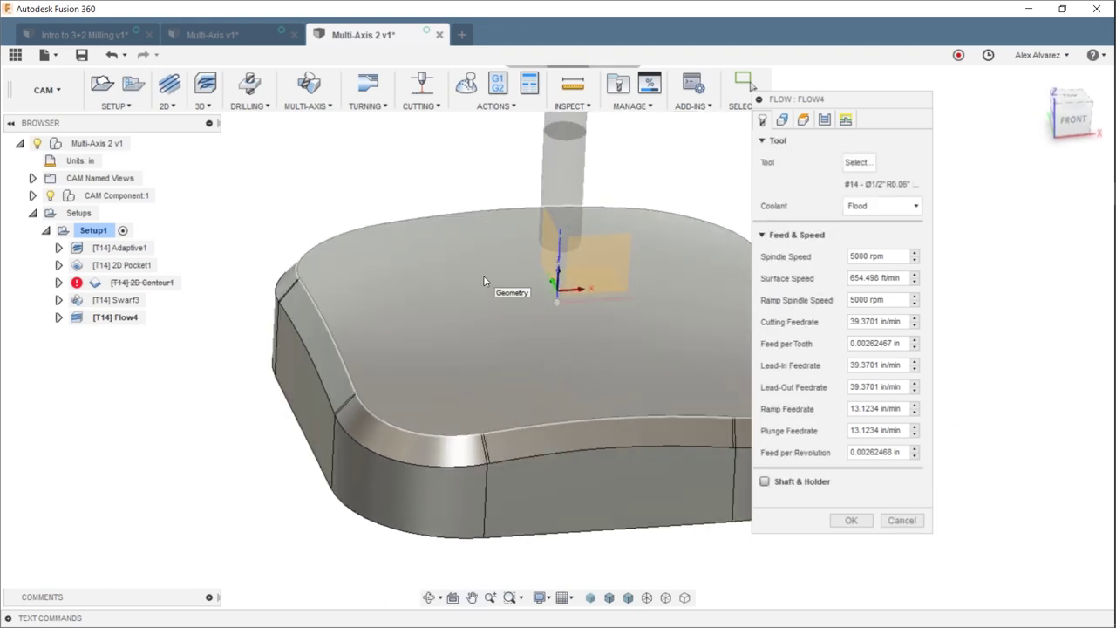
middle_click_drag(467, 305, 376, 165, "shift")
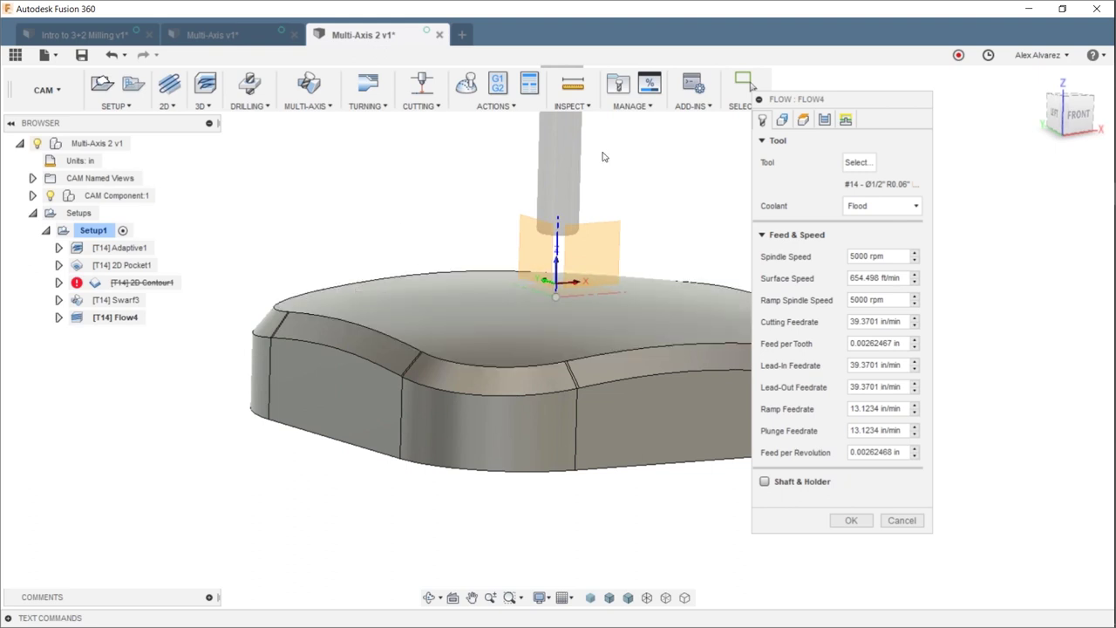
left_click(857, 164)
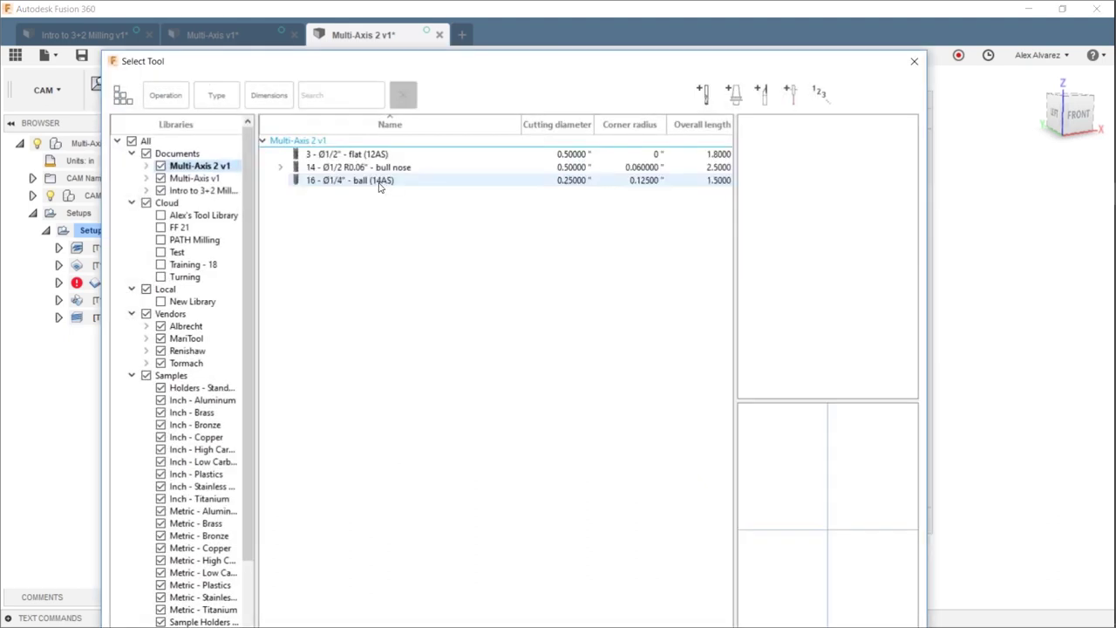
left_click(380, 181)
double_click(376, 181)
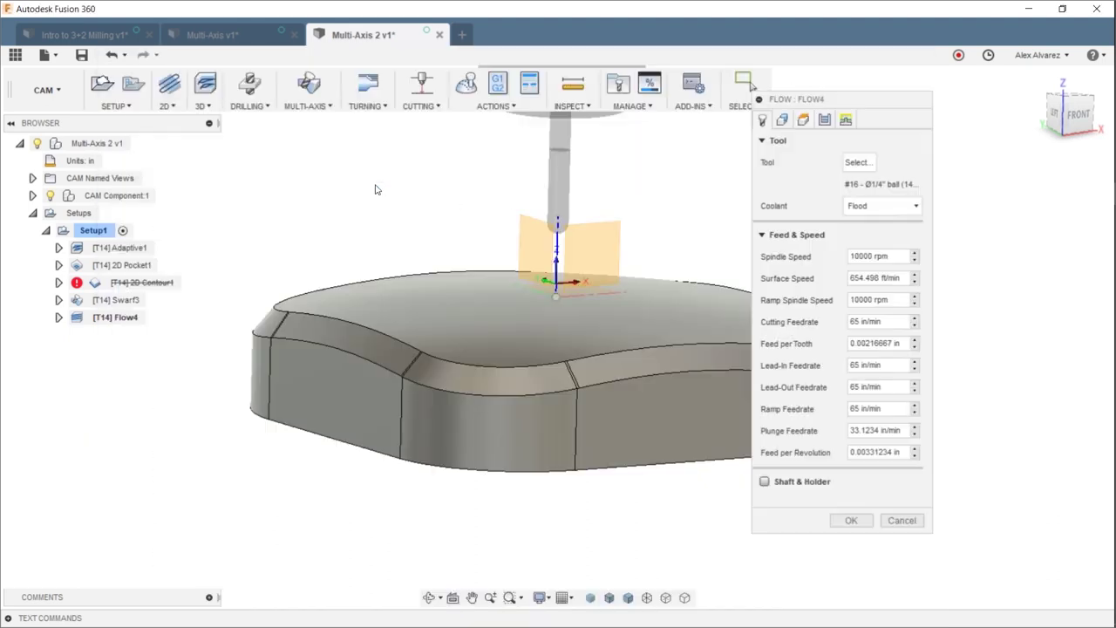
middle_click_drag(399, 218, 324, 207, "shift")
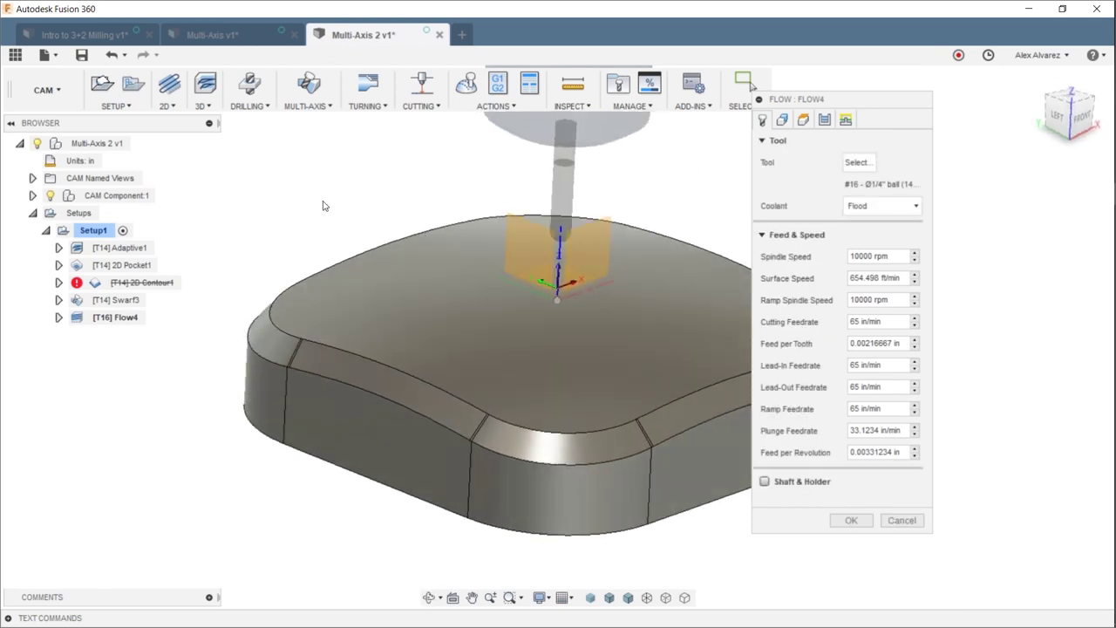
Select the part's top face as the Flow4 machining surface.
left_click(783, 120)
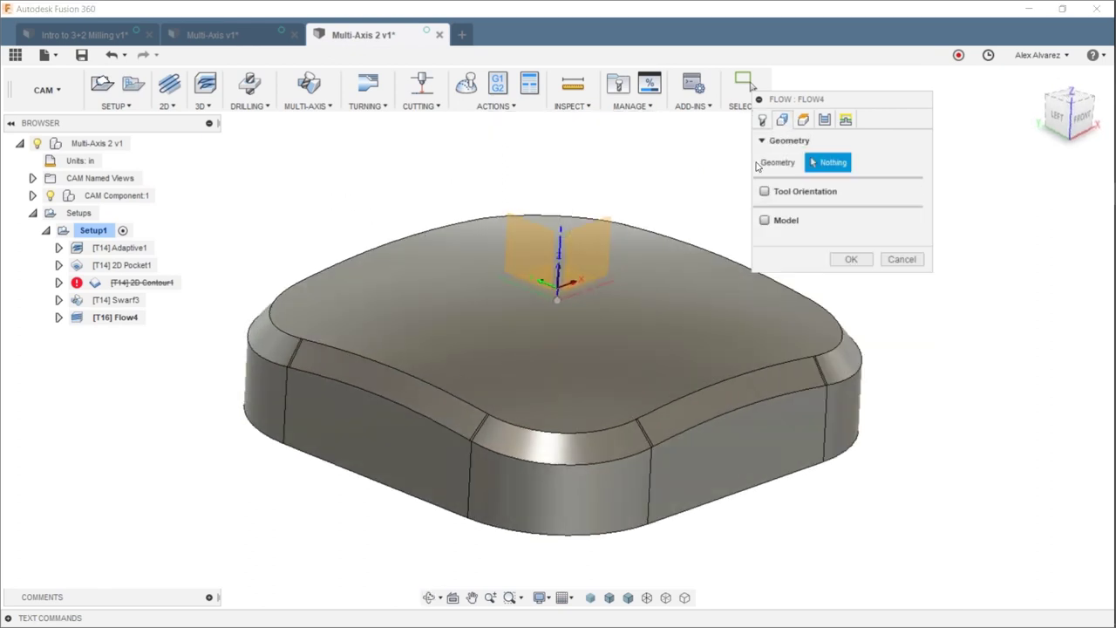
left_click(420, 269)
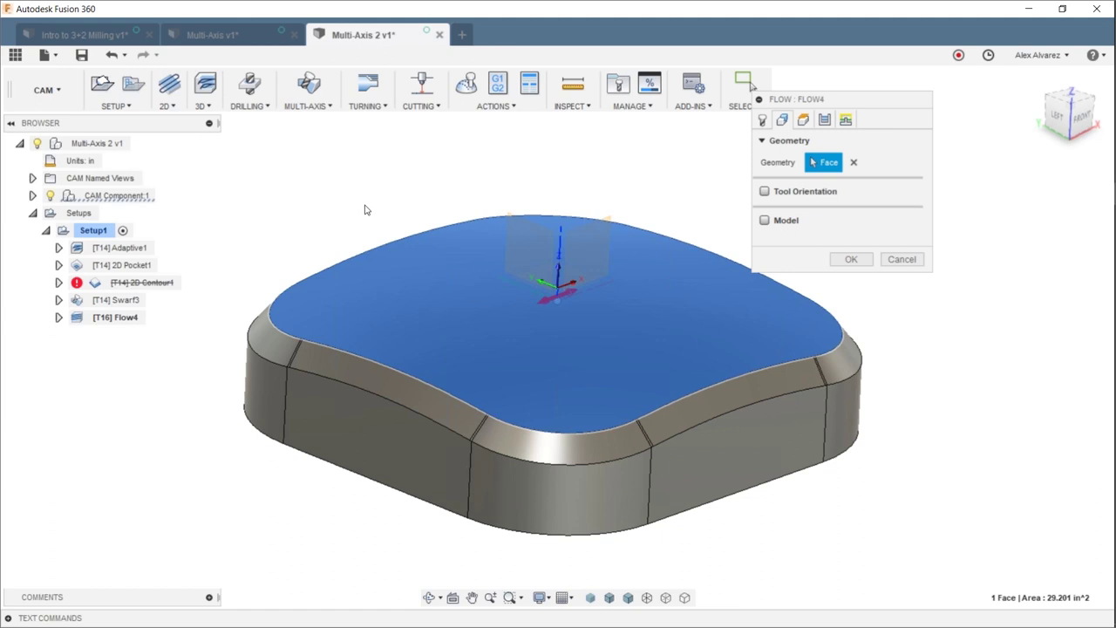
middle_click_drag(392, 194, 307, 223, "shift")
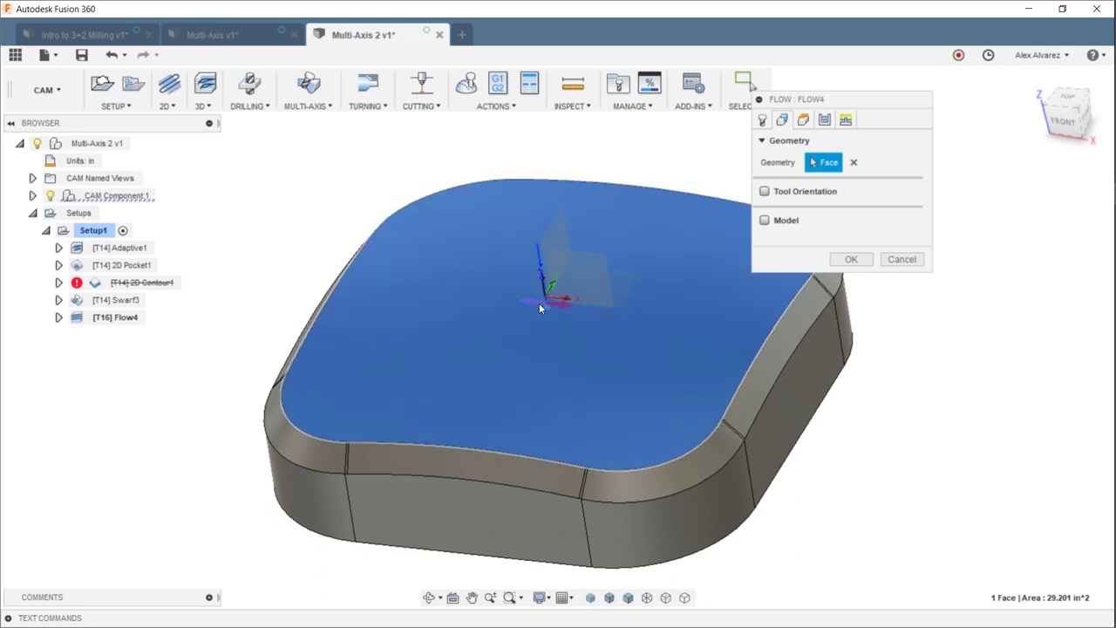
On the Flow4 Passes tab, keep Isometric Direction at Along u and select Number of Stepovers.
left_click(824, 121)
left_click(876, 207)
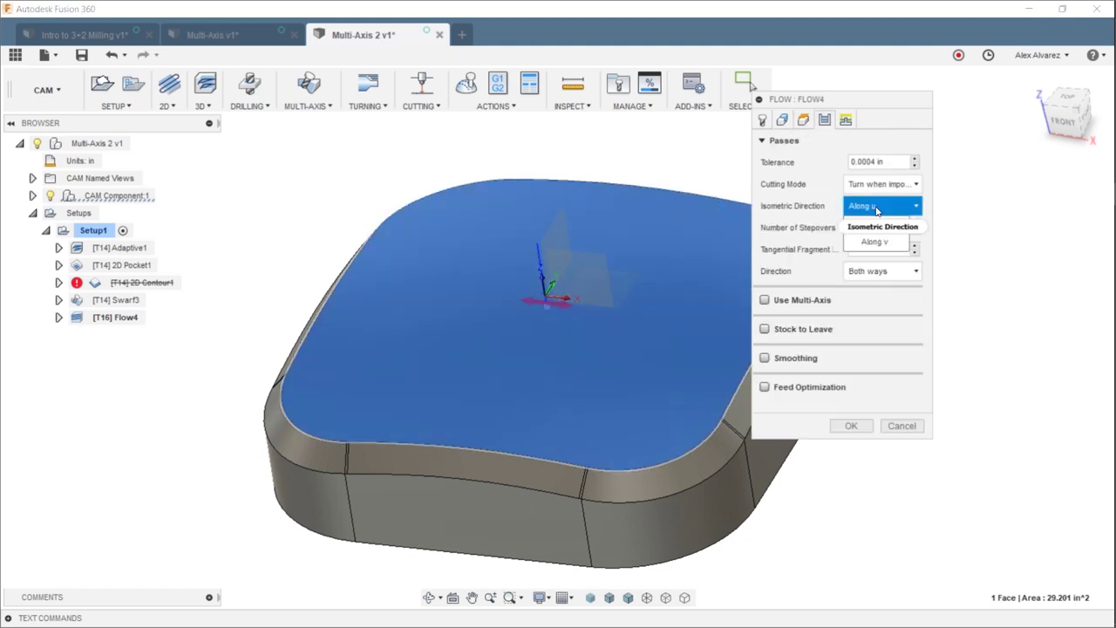
left_click(873, 242)
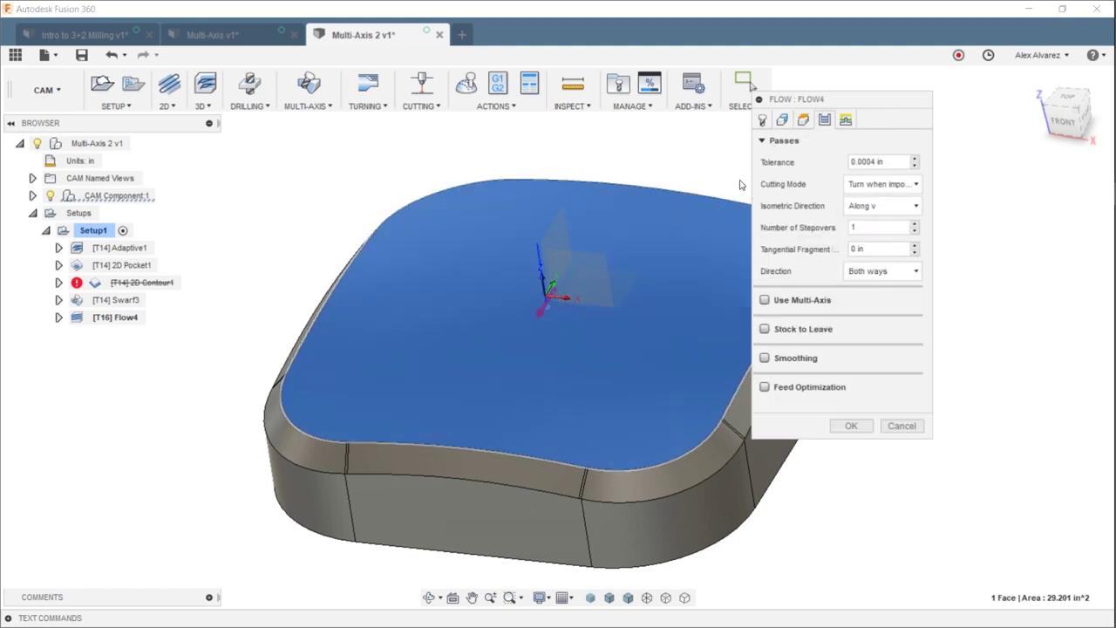
left_click(876, 207)
left_click(872, 224)
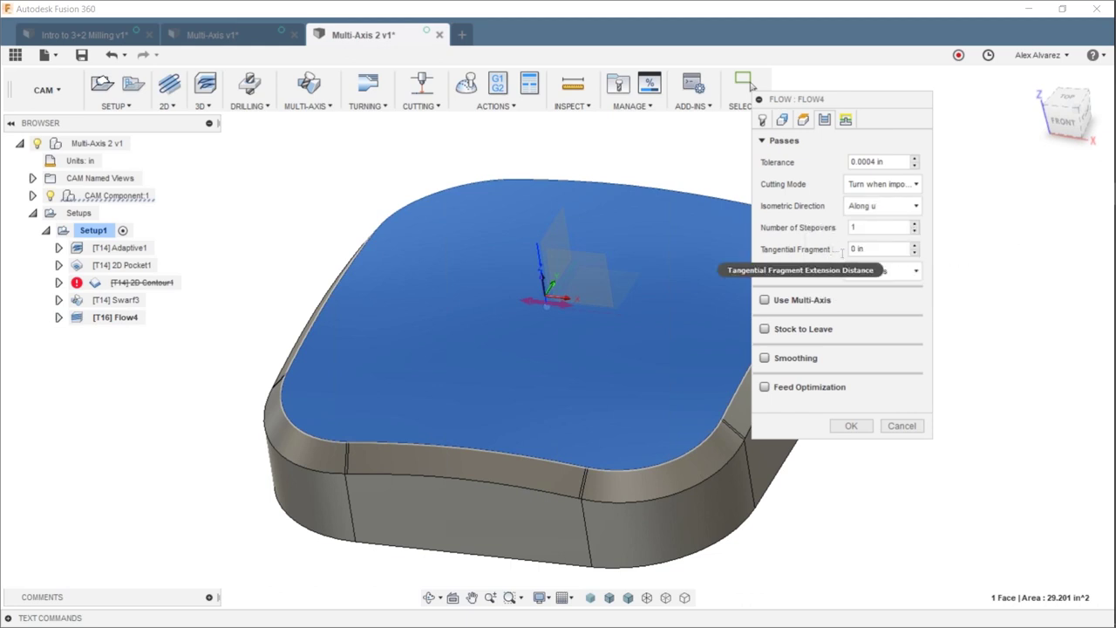
double_click(863, 226)
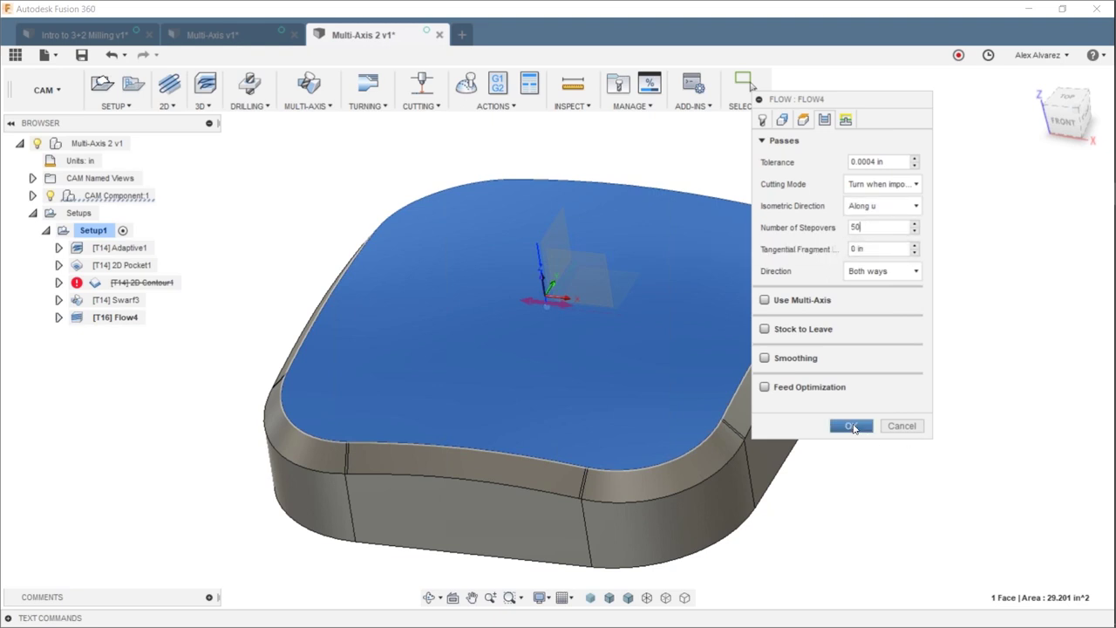
Generate the Flow4 finishing toolpath and inspect it from the FRONT view.
left_click(851, 425)
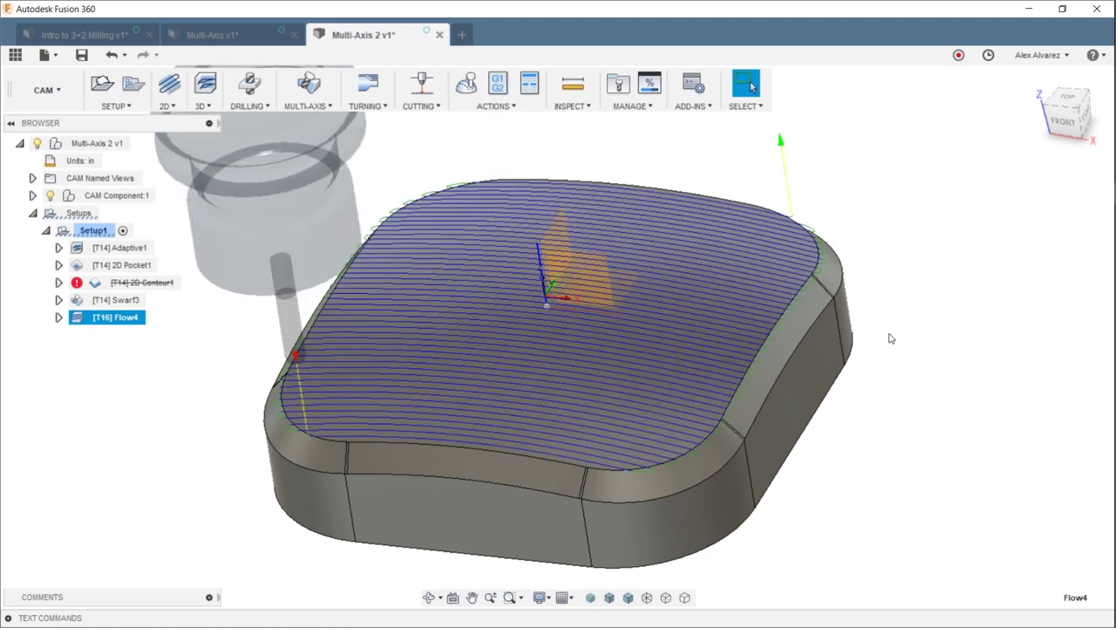
middle_click_drag(878, 399, 899, 384, "shift")
left_click(1073, 124)
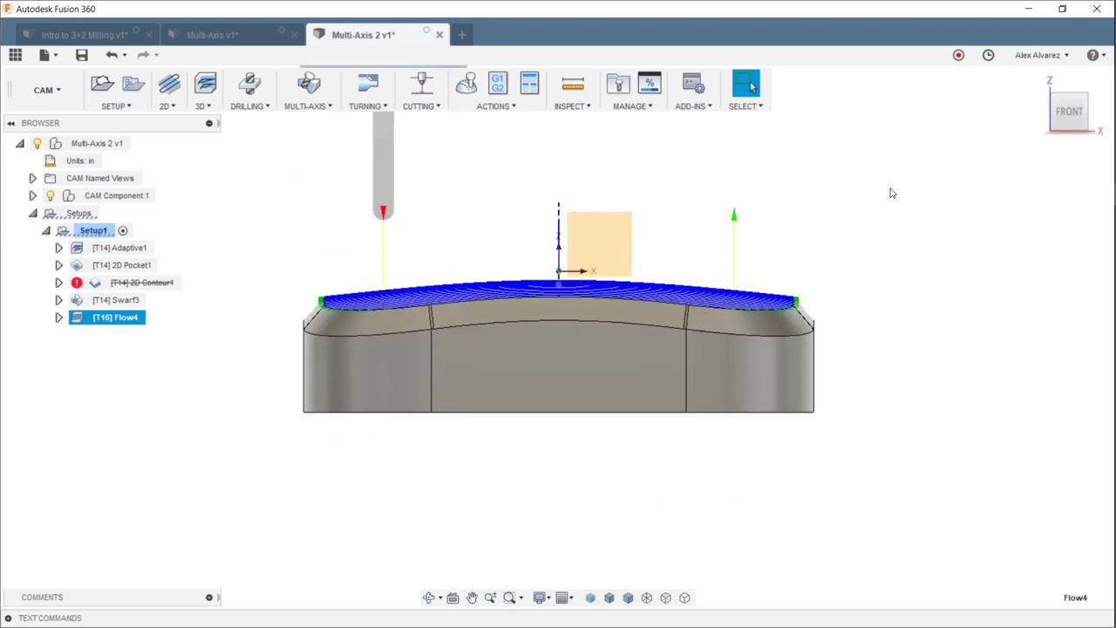
left_click(324, 108)
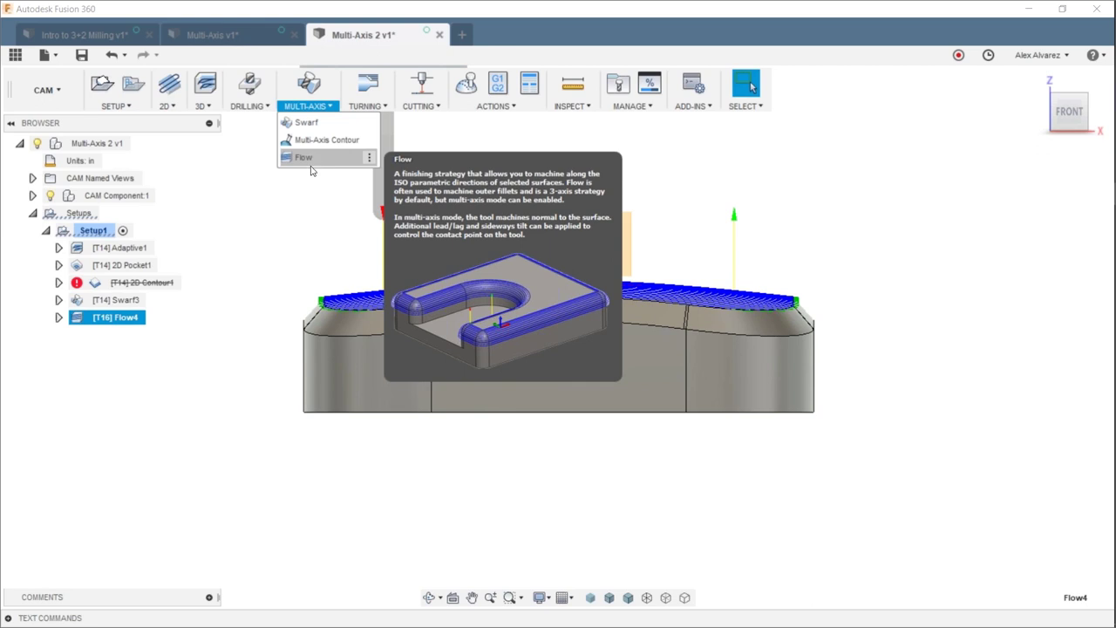
Edit Flow4 to turn on Use Multi-Axis with a Forward Tilt of 5.
right_click(120, 319)
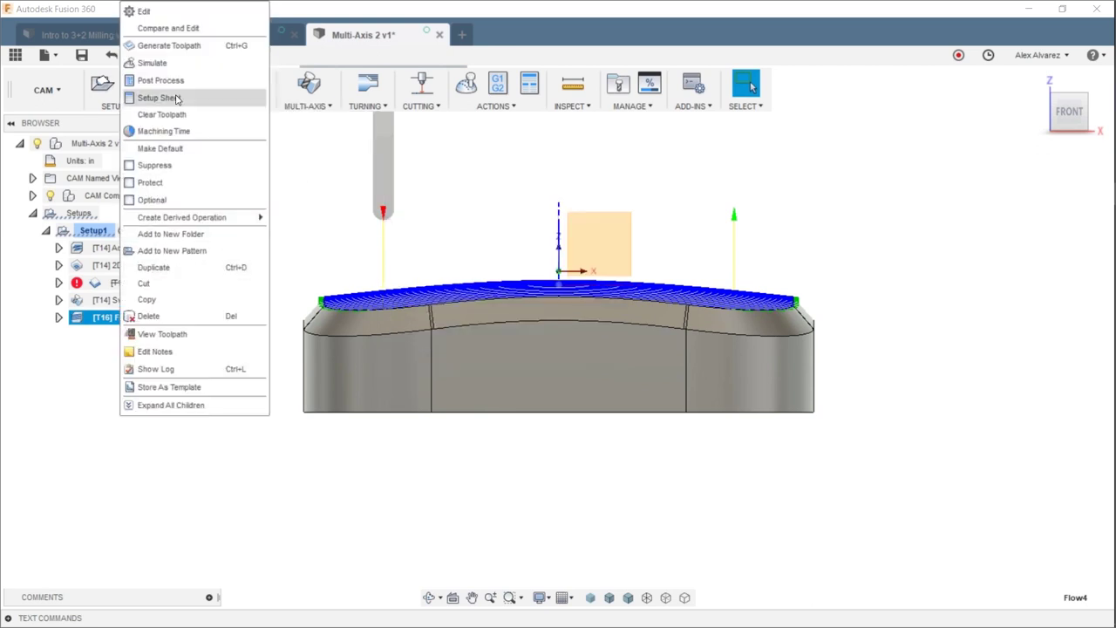
left_click(162, 14)
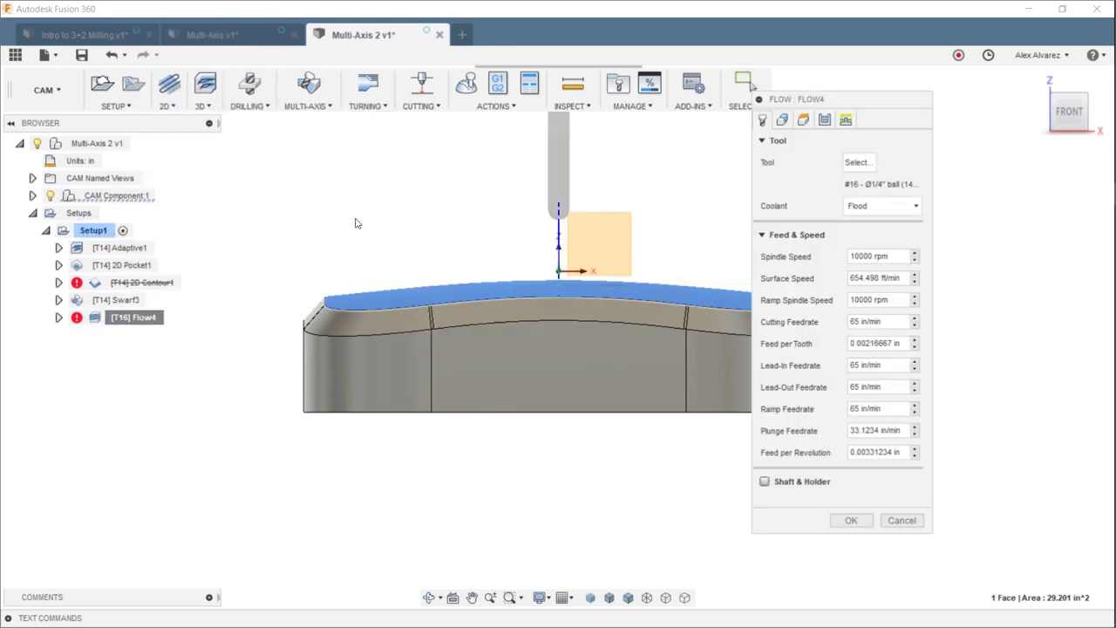
left_click(825, 122)
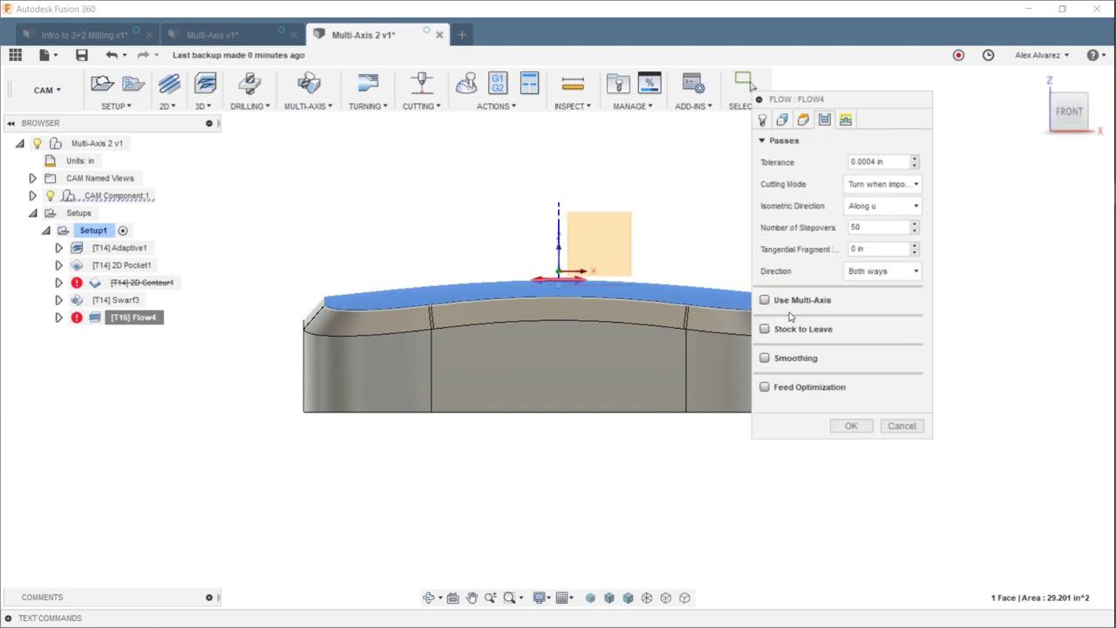
left_click(766, 301)
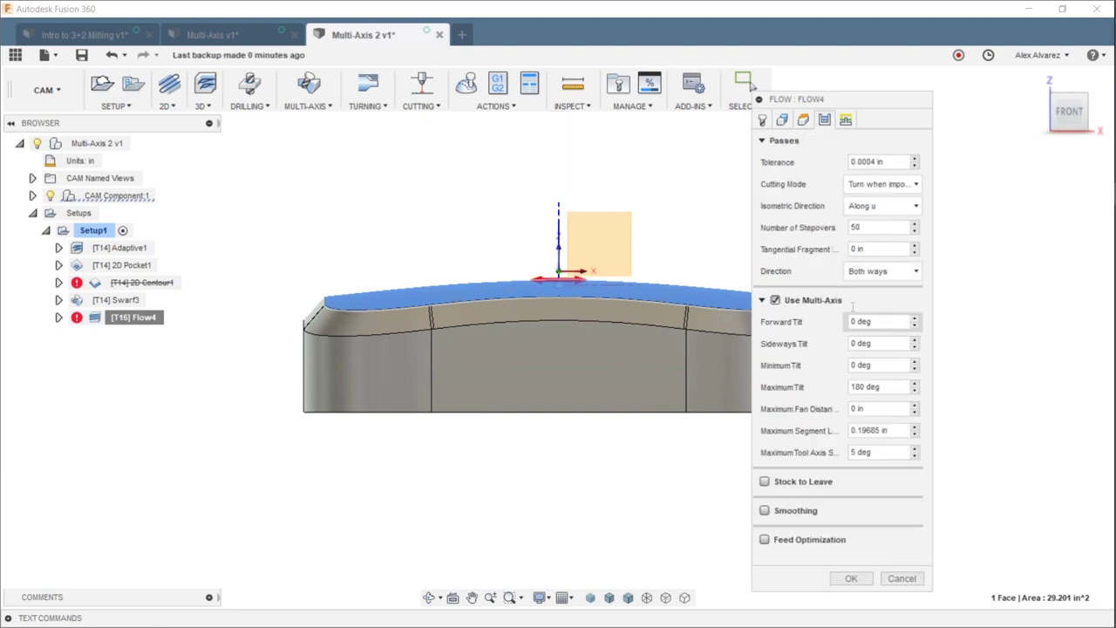
left_click(879, 322)
type("5")
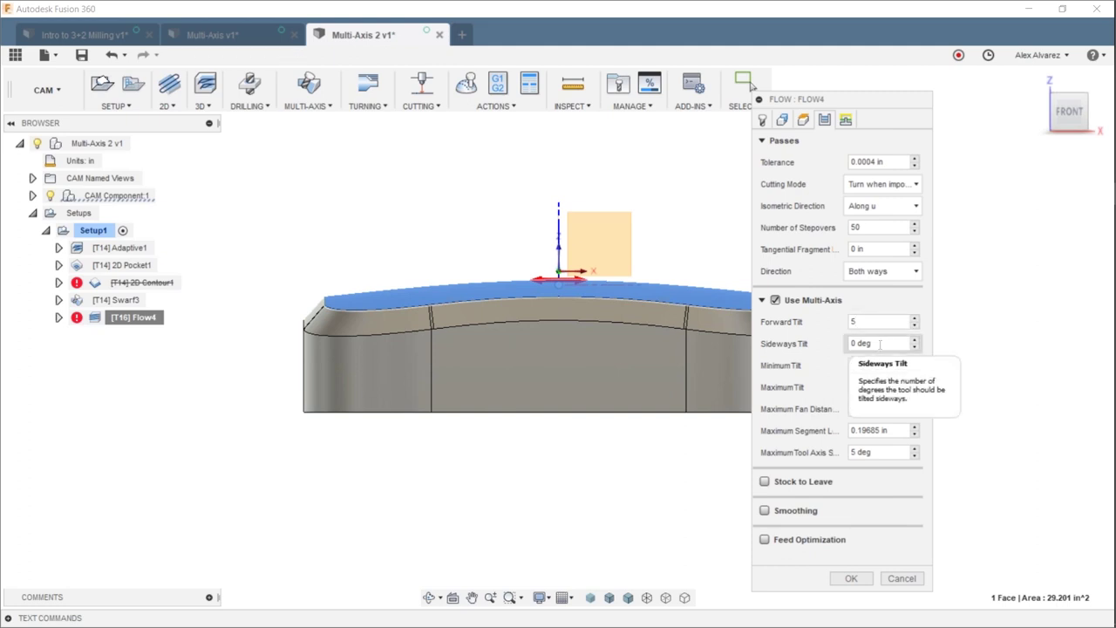
left_click(851, 579)
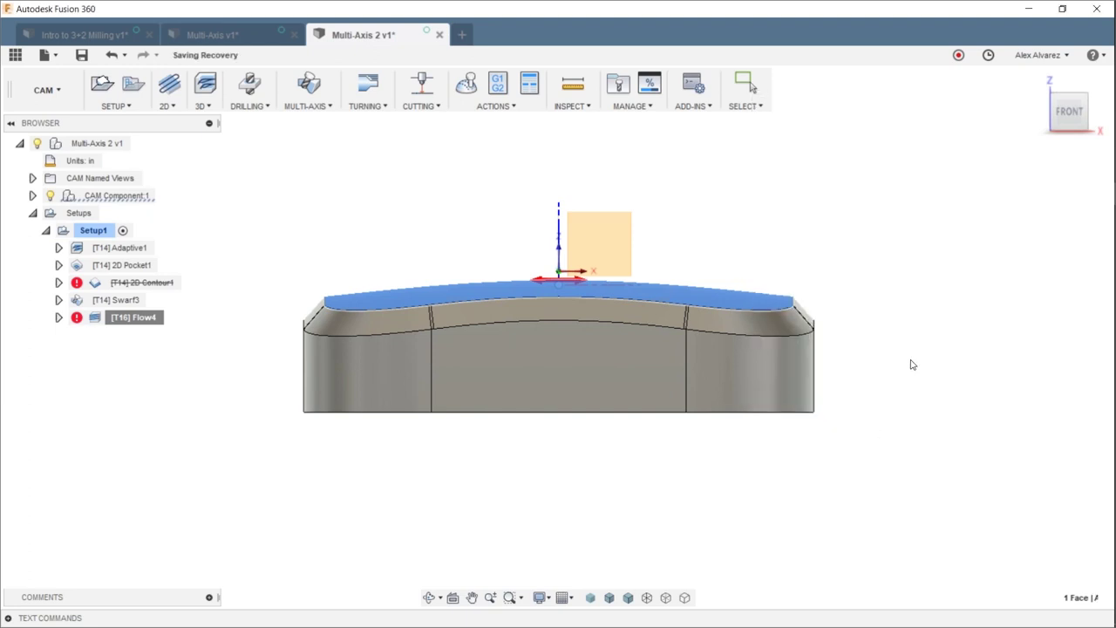
Check the tilted Flow4 from the left and home views, then start its simulation.
middle_click_drag(909, 354, 954, 366, "shift")
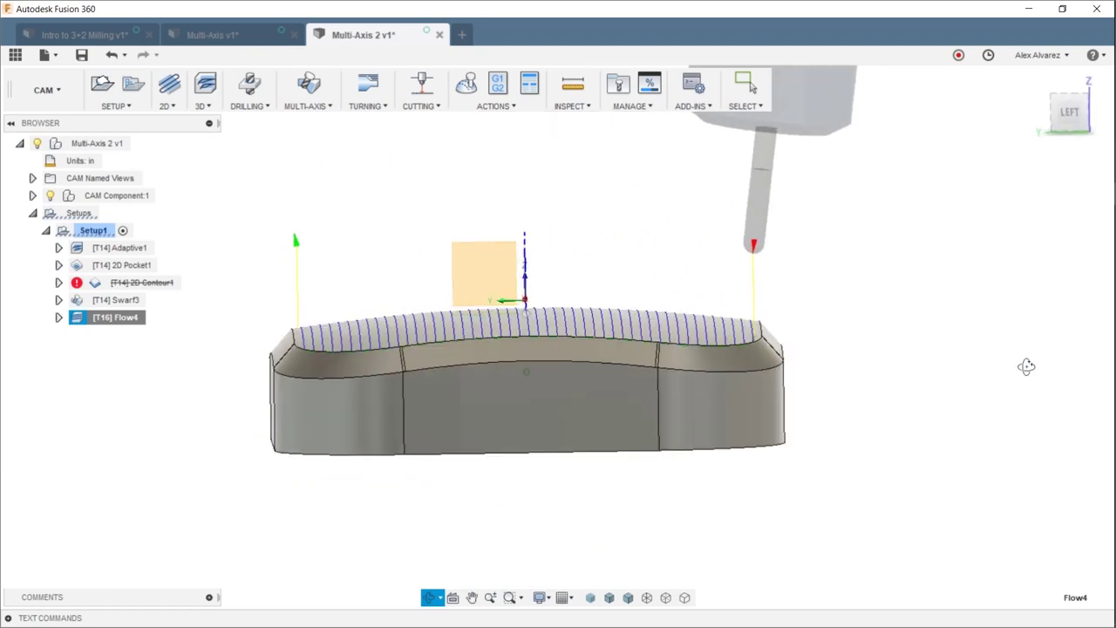
left_click(1085, 113)
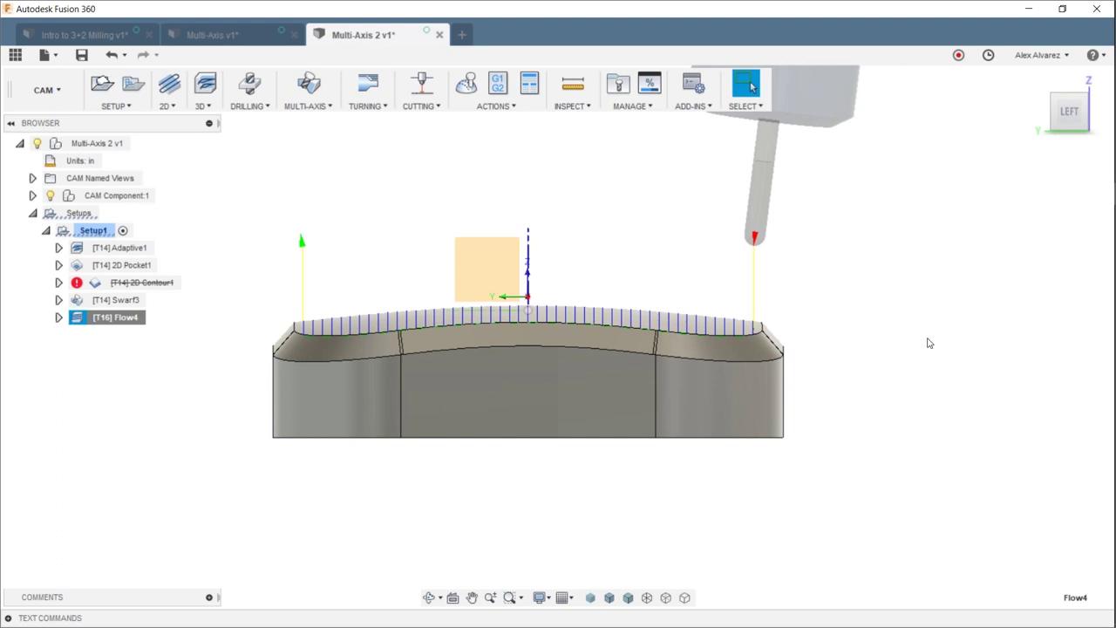
key("F6")
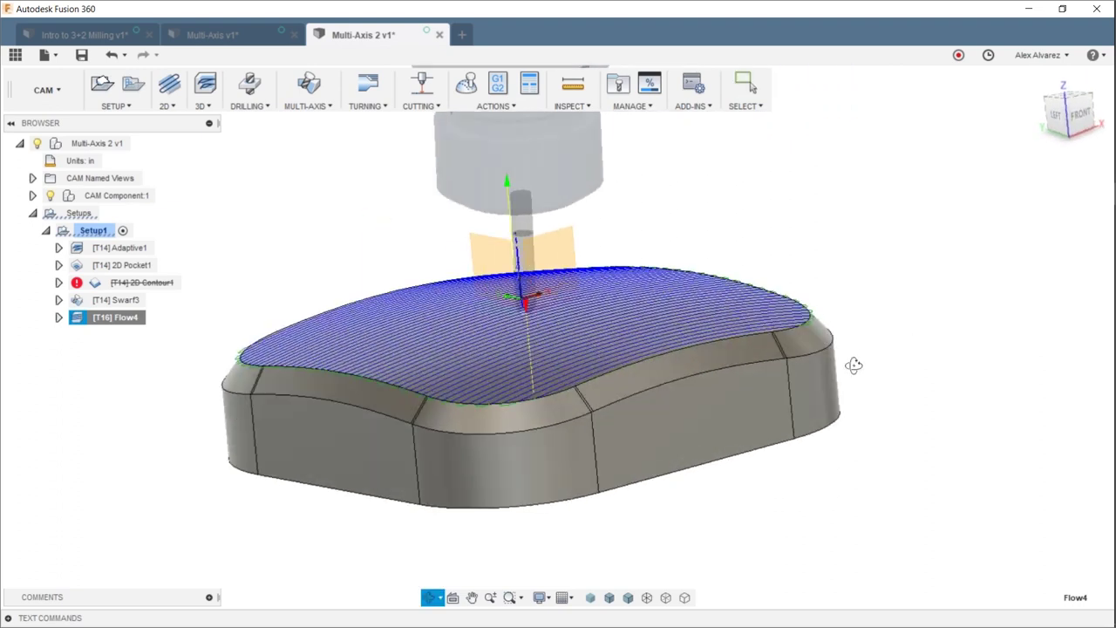
left_click(468, 83)
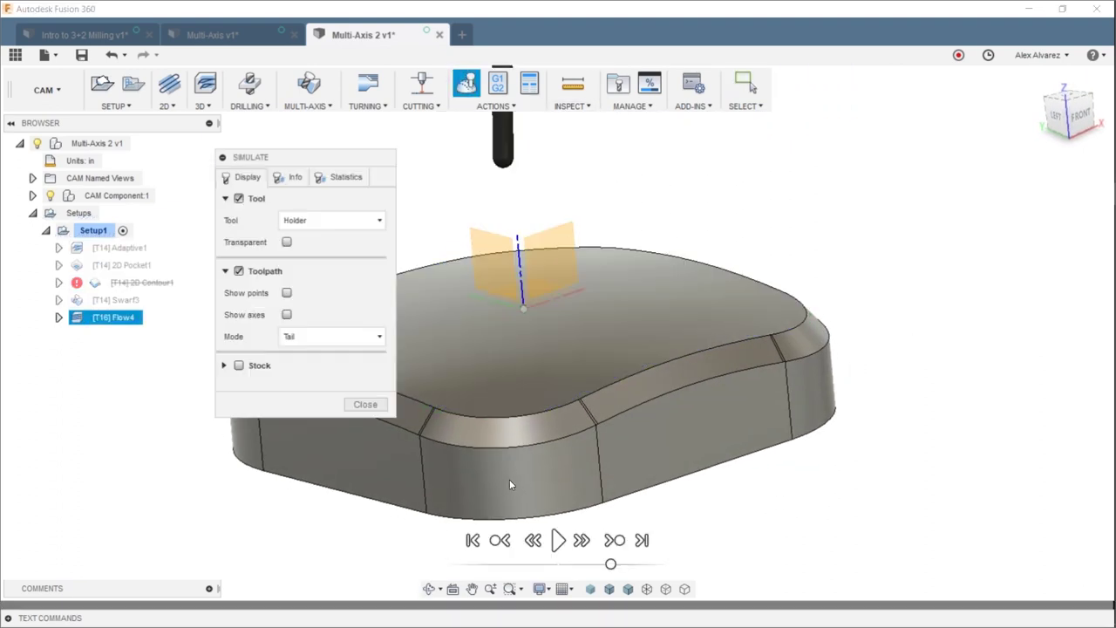
left_click(558, 541)
middle_click_drag(559, 549, 992, 469, "shift")
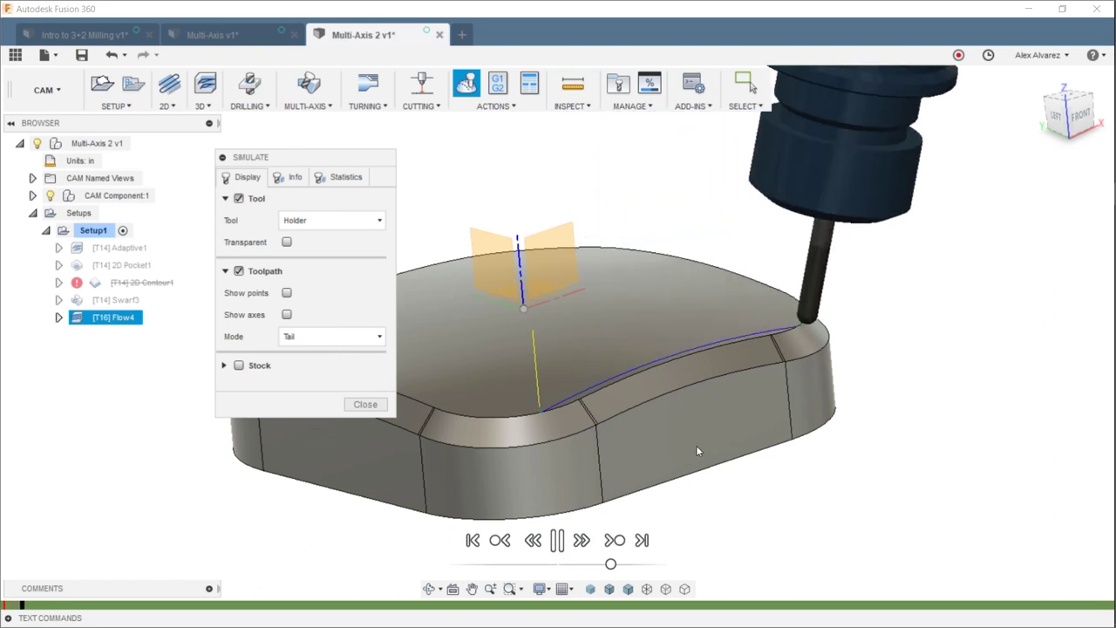
Watch the simulation from several angles, speed up playback, and close it.
middle_click_drag(696, 445, 748, 442, "shift")
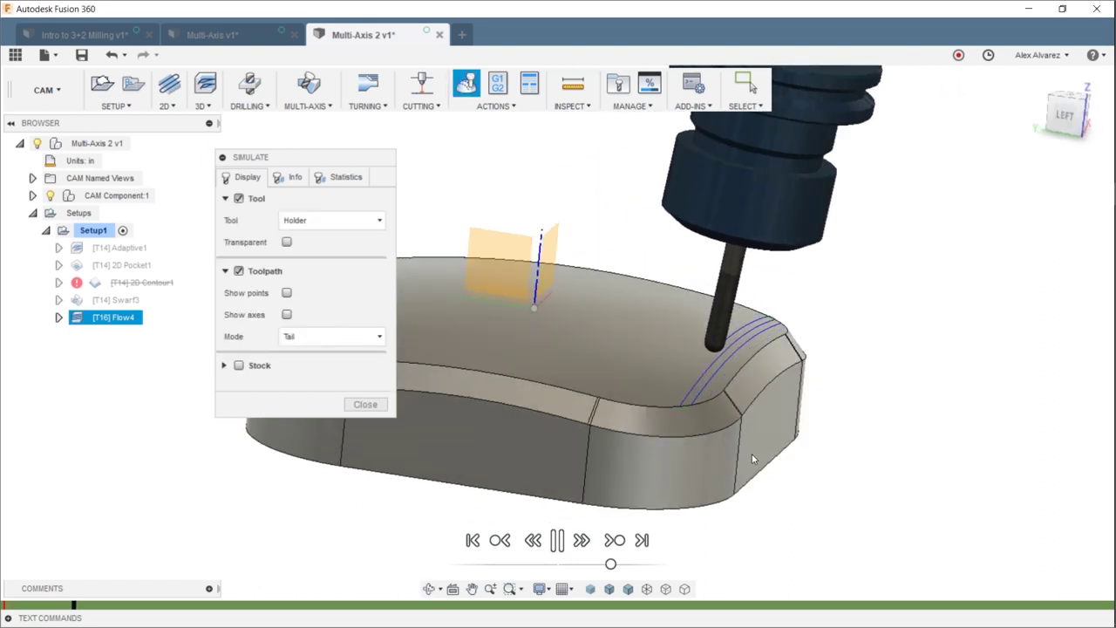
mouse_move(5, 611)
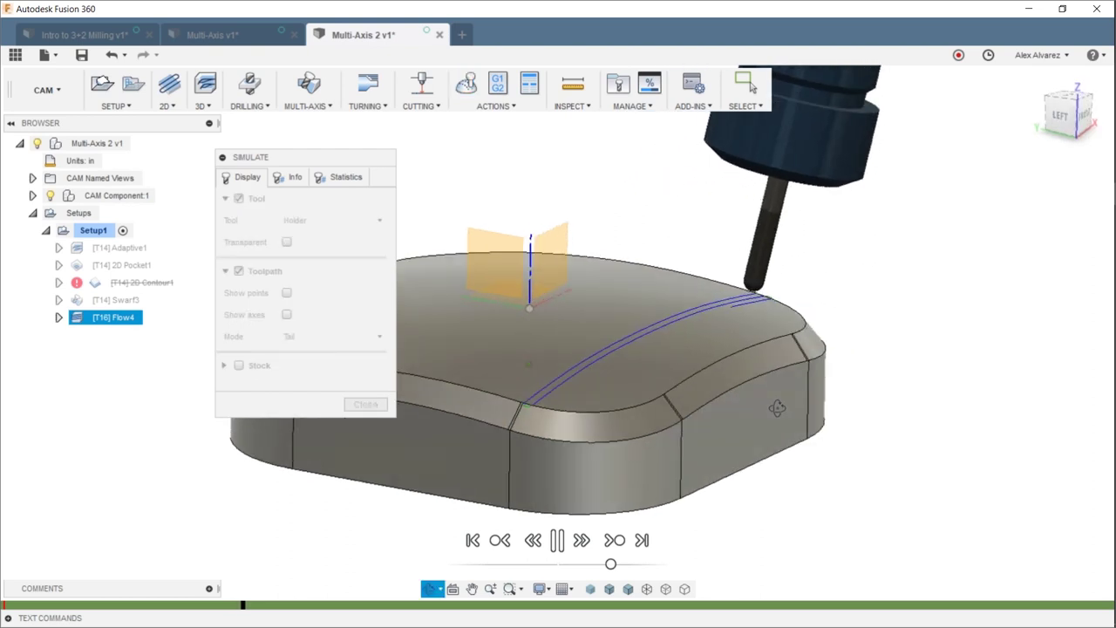
middle_click_drag(796, 474, 523, 424, "shift")
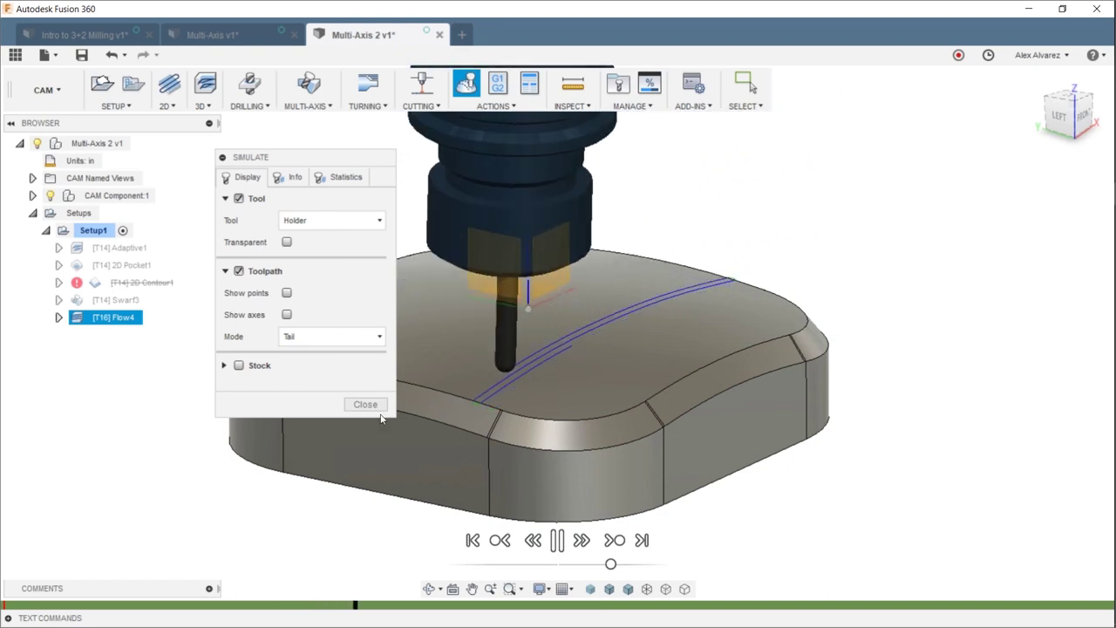
left_click_drag(611, 564, 654, 563)
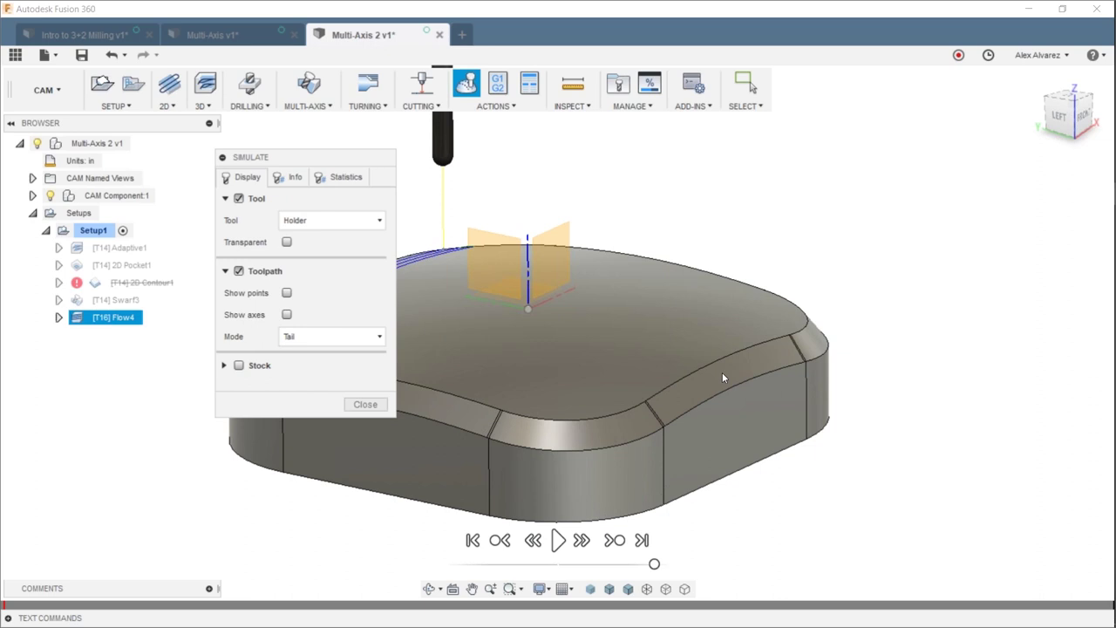
left_click(367, 404)
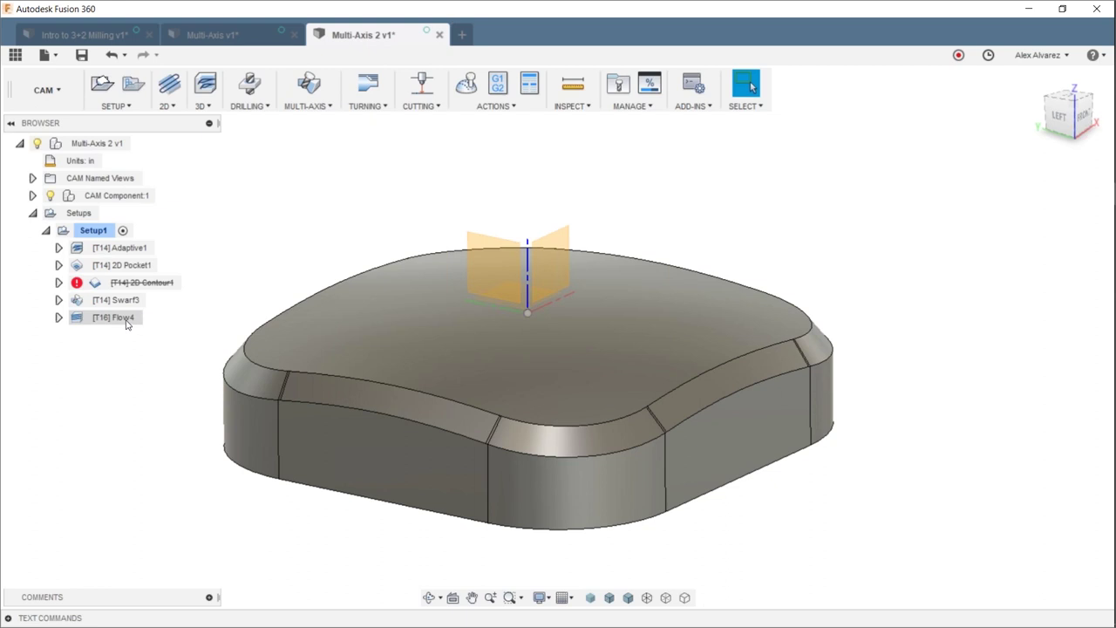
Show the finished Flow4 toolpath on the part and start a new design.
left_click(122, 318)
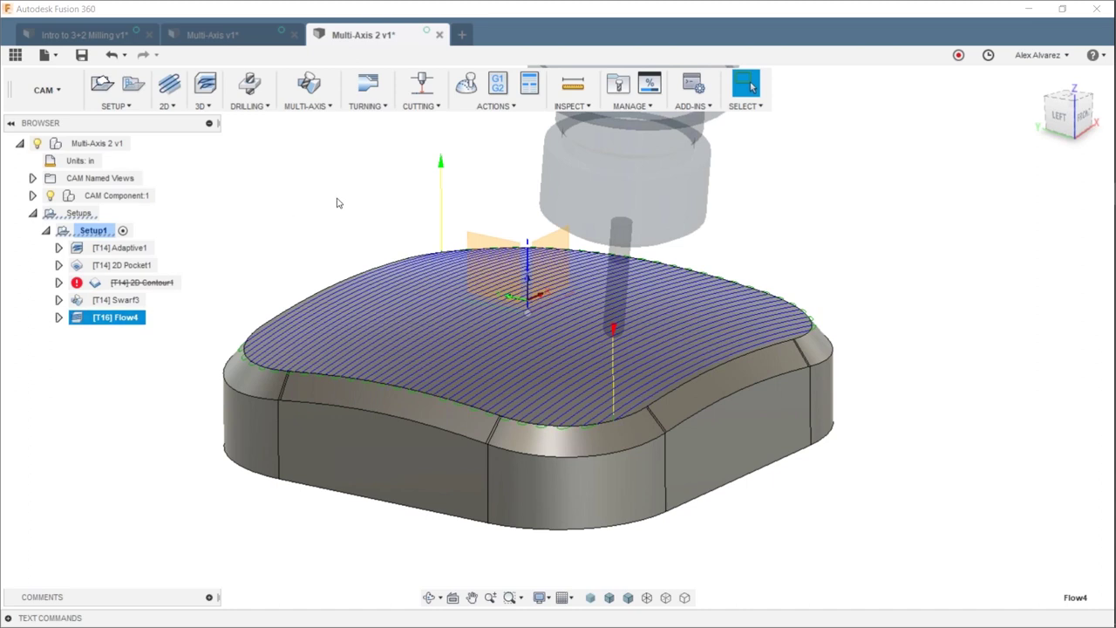
middle_click_drag(905, 225, 541, 116, "shift")
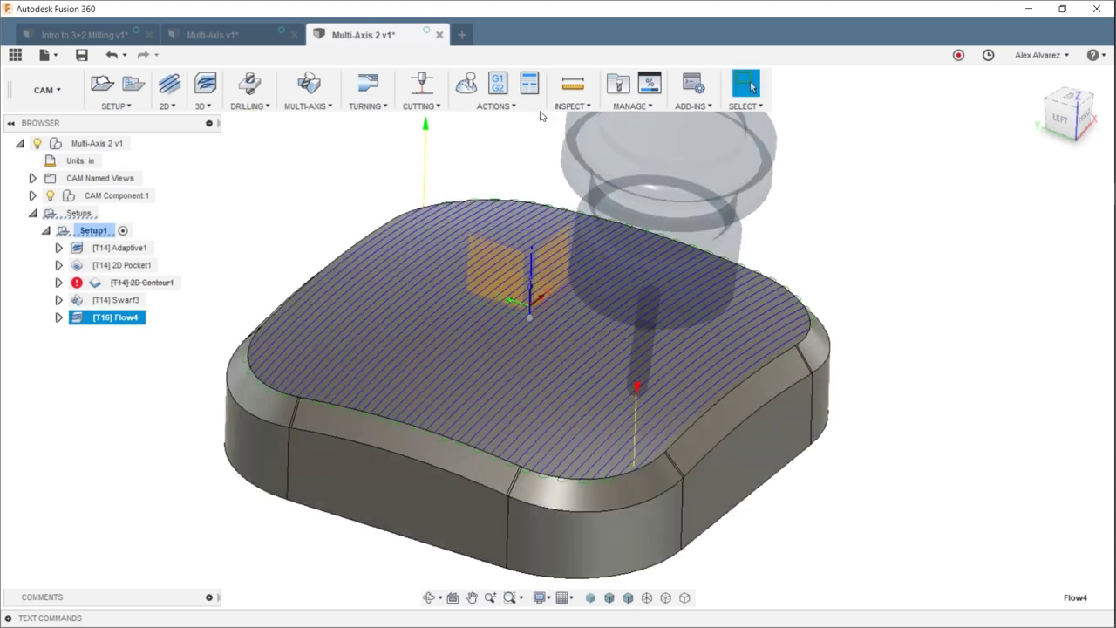
left_click(461, 35)
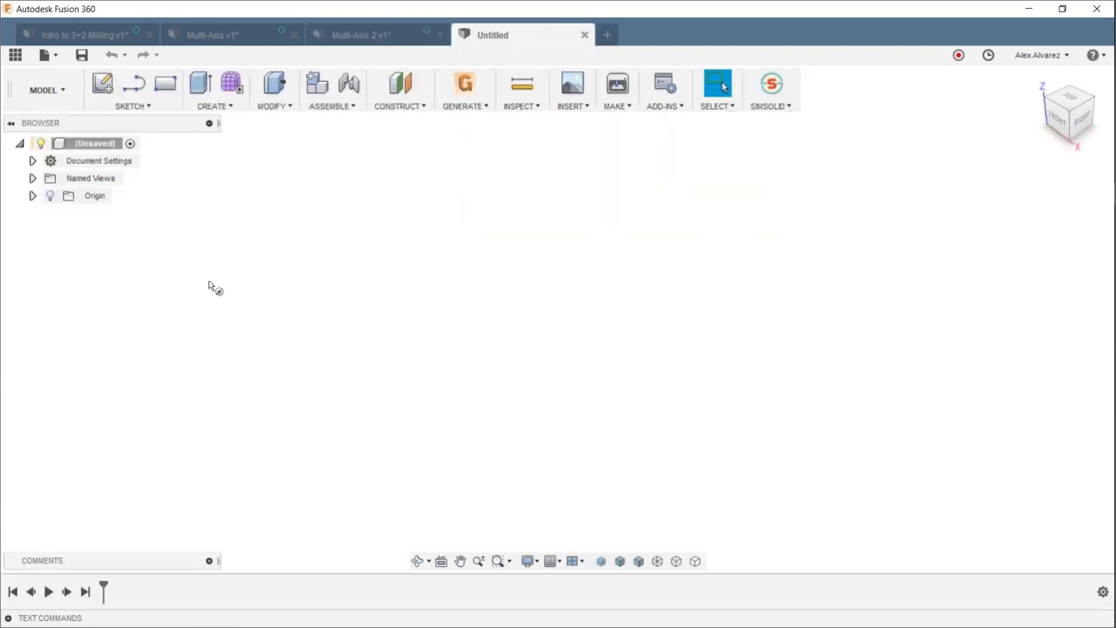
Sketch a center-diameter circle on the XY plane.
left_click(633, 328)
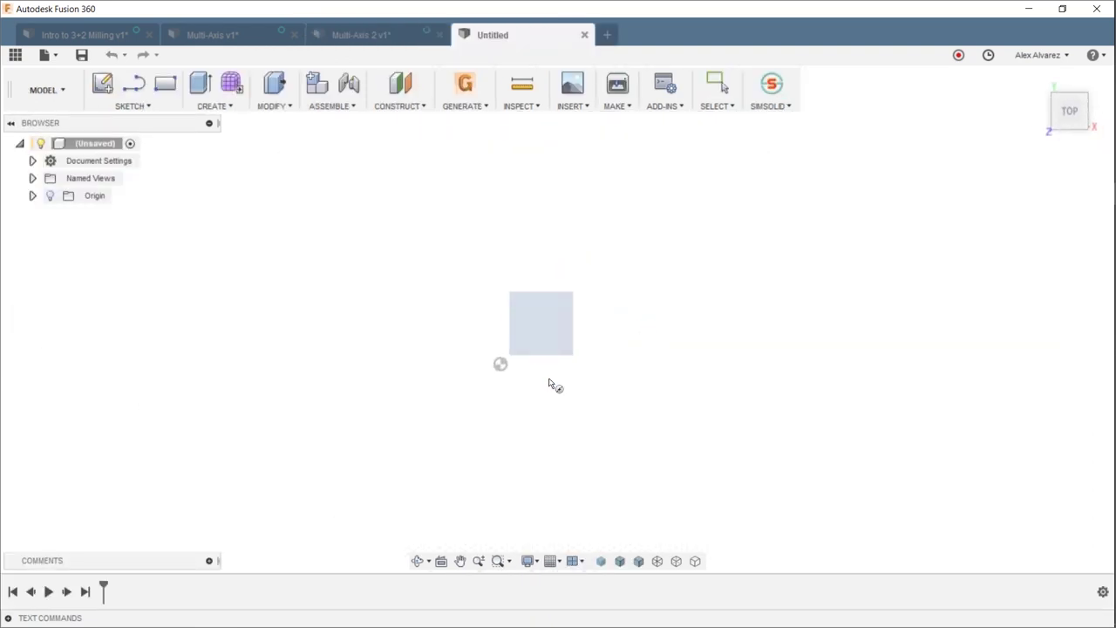
left_click(500, 364)
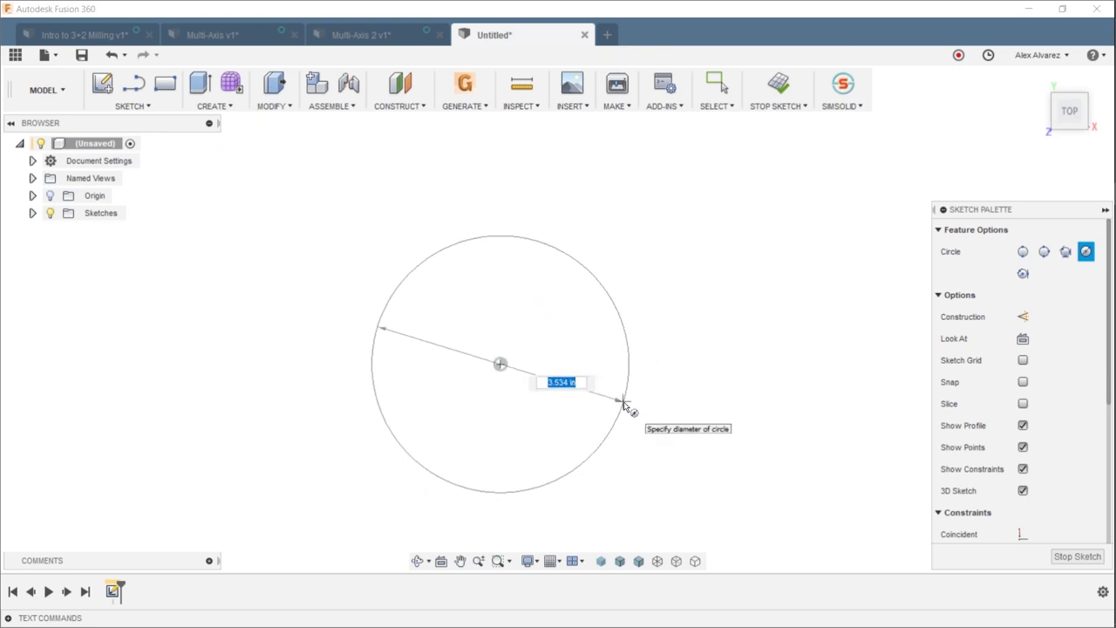
left_click(615, 401)
key("Escape")
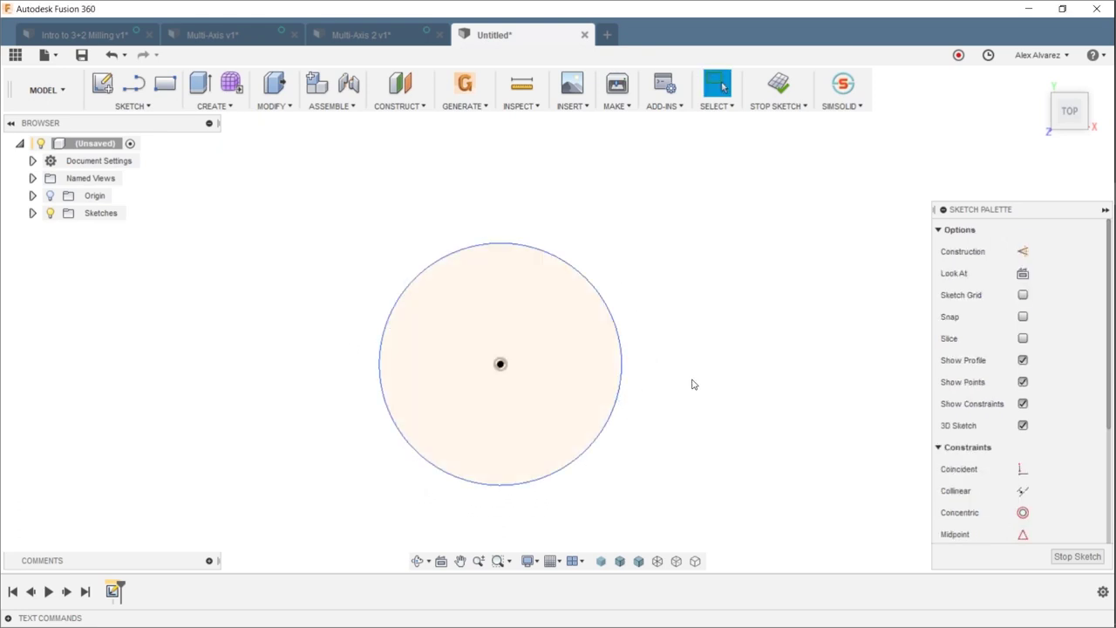
Extrude the circle upward 5.011 in into a solid cylinder.
key("e")
left_click(617, 351)
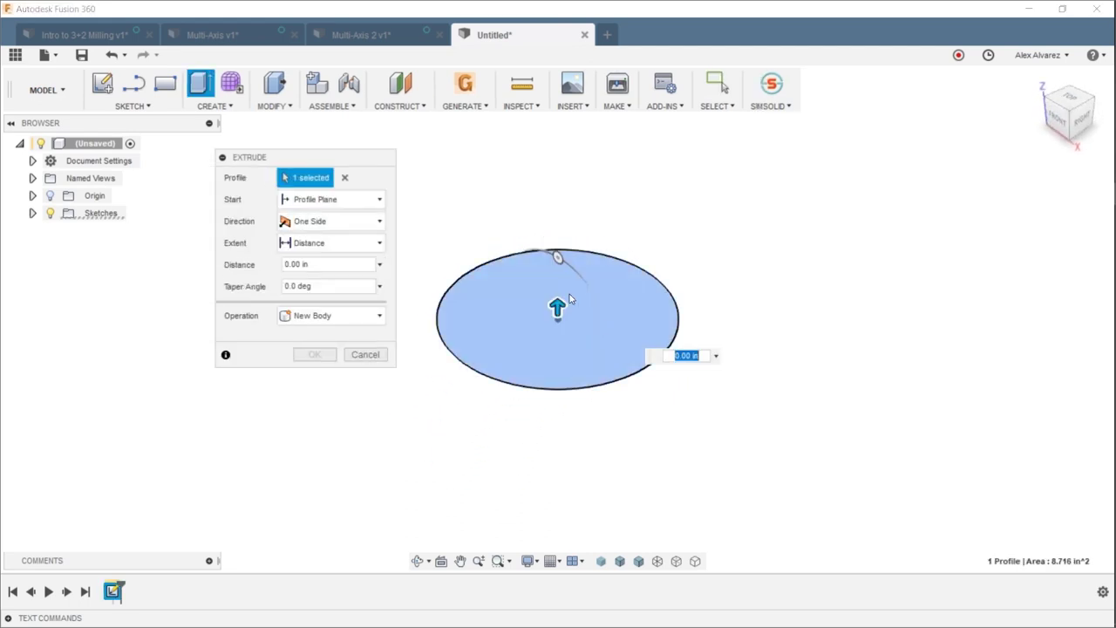
left_click_drag(558, 303, 560, 122)
middle_click_drag(587, 241, 605, 396)
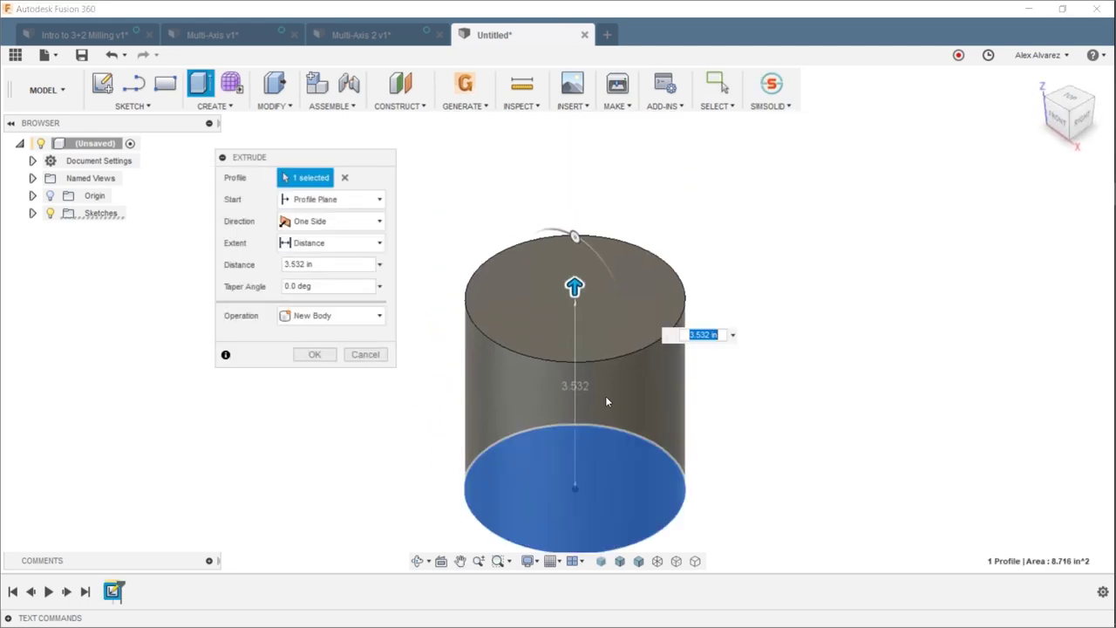
left_click_drag(576, 295, 579, 218)
left_click(315, 355)
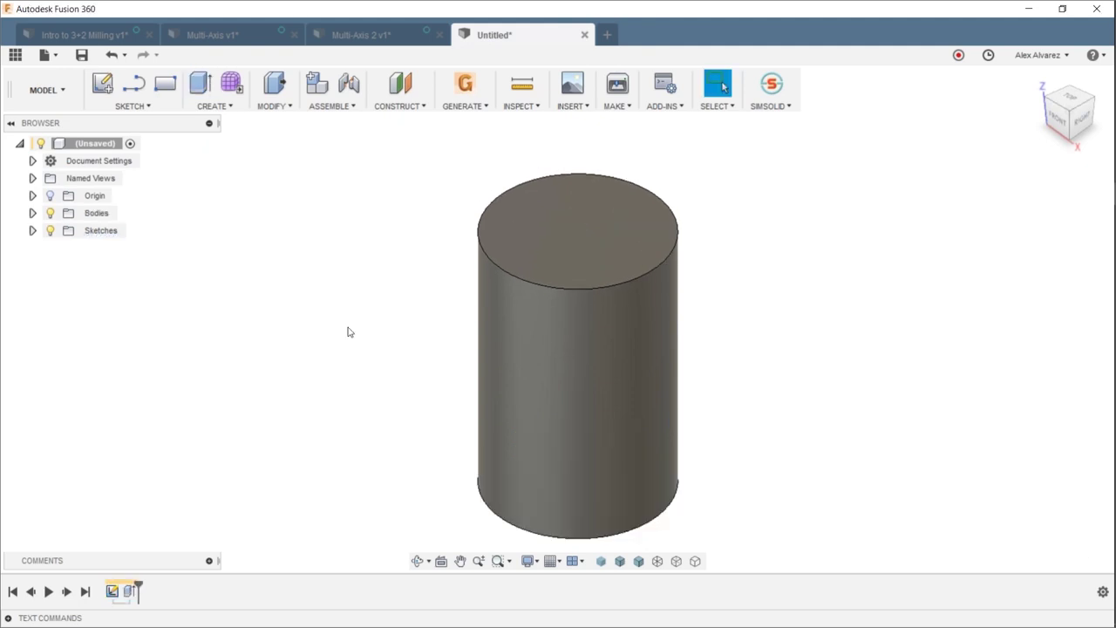
left_click(30, 94)
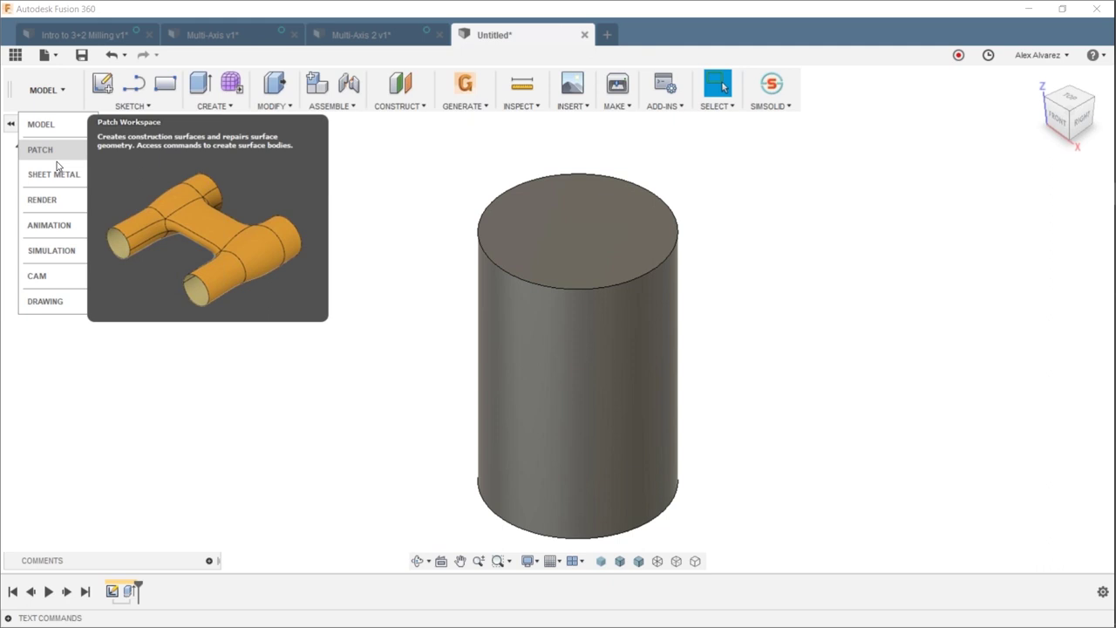
Create Setup1 in Manufacture with Relative size cylinder stock and an edited radial stock offset.
left_click(48, 277)
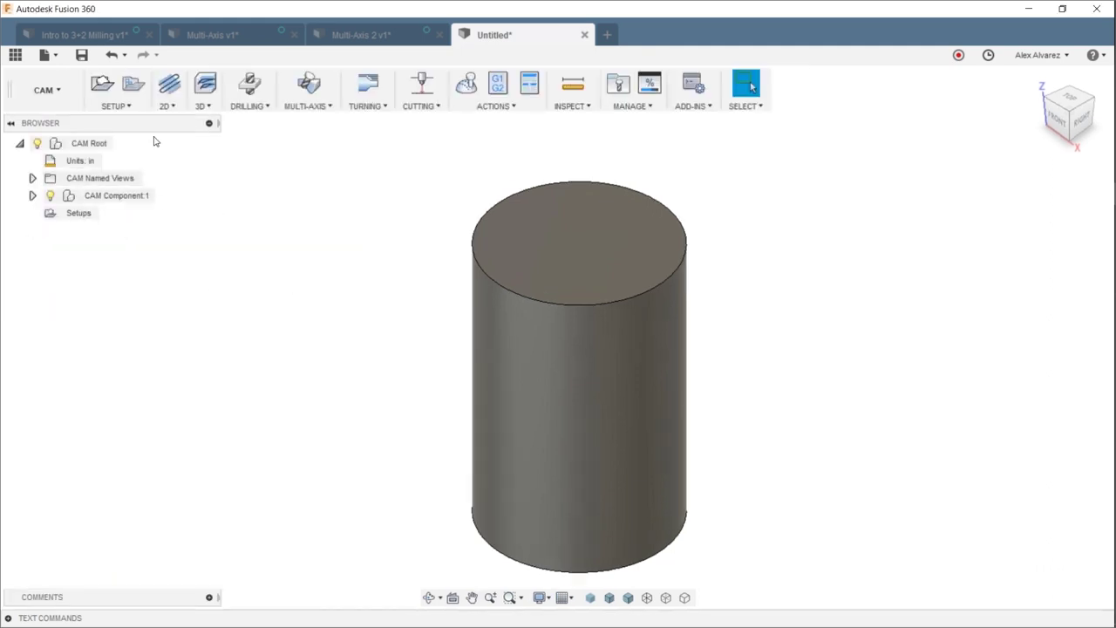
left_click(102, 83)
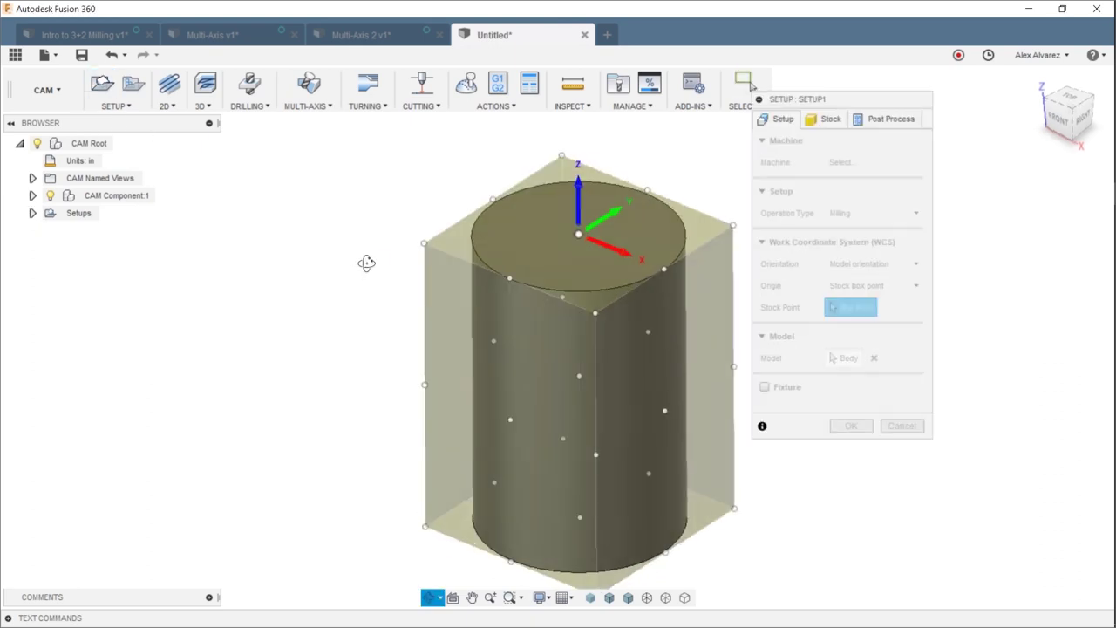
left_click(824, 118)
left_click(872, 163)
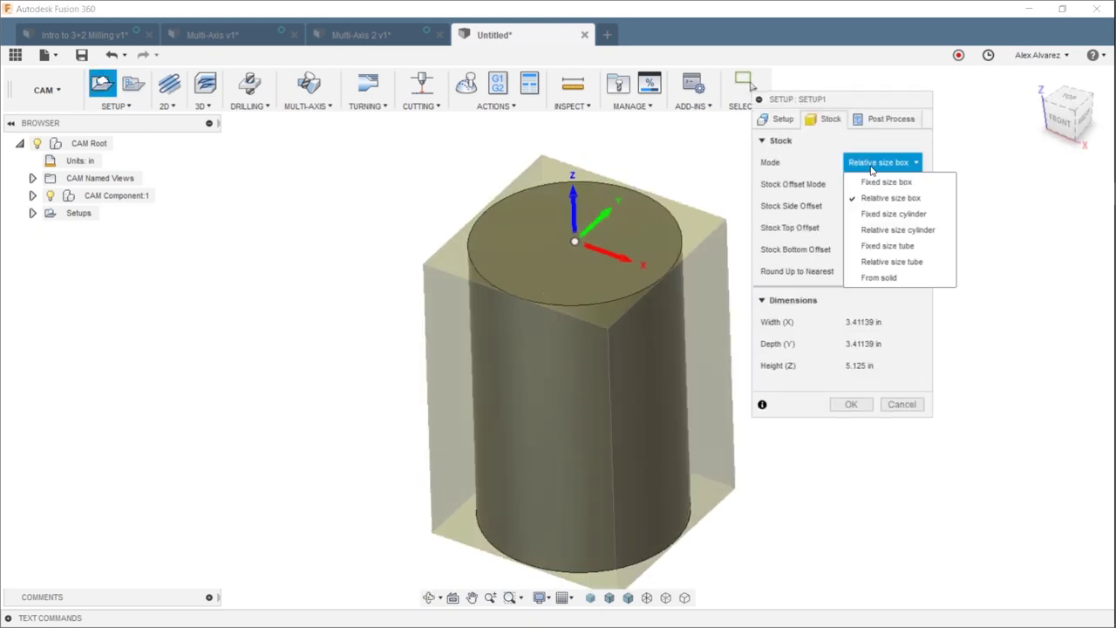
left_click(872, 229)
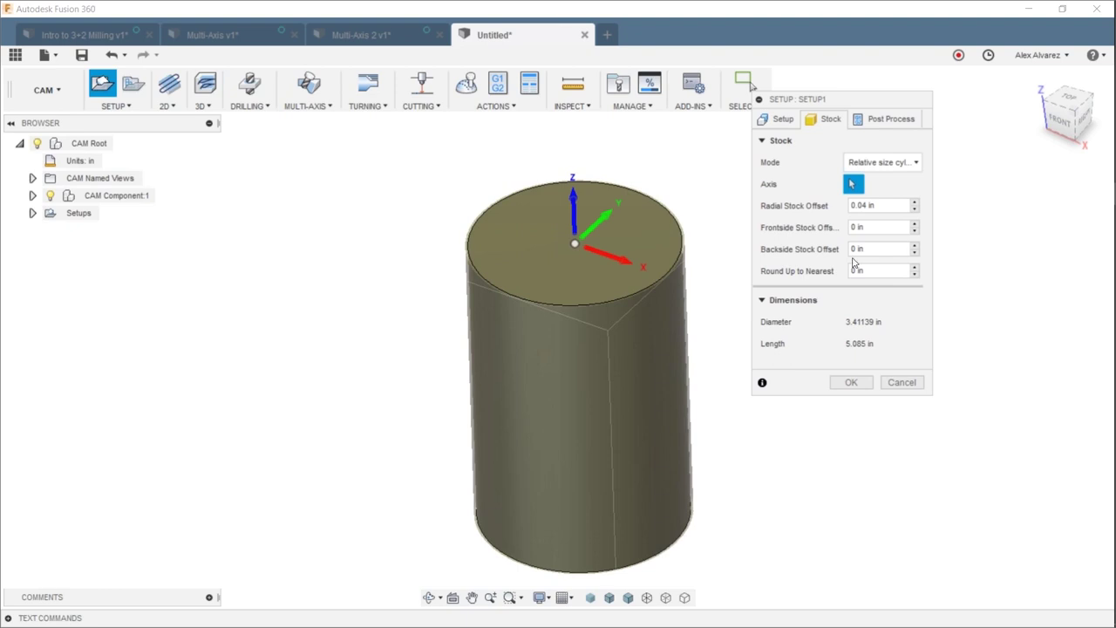
left_click(899, 209)
key("BackSpace")
left_click(850, 384)
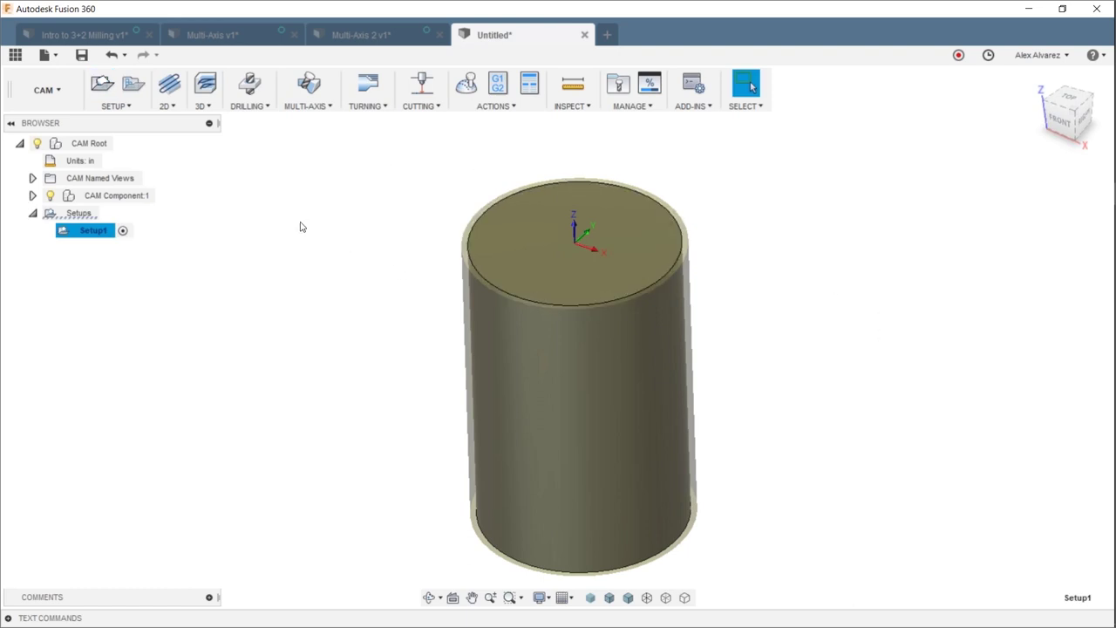
left_click(307, 106)
Start a Swarf operation and browse the document tool libraries for a tool.
left_click(310, 123)
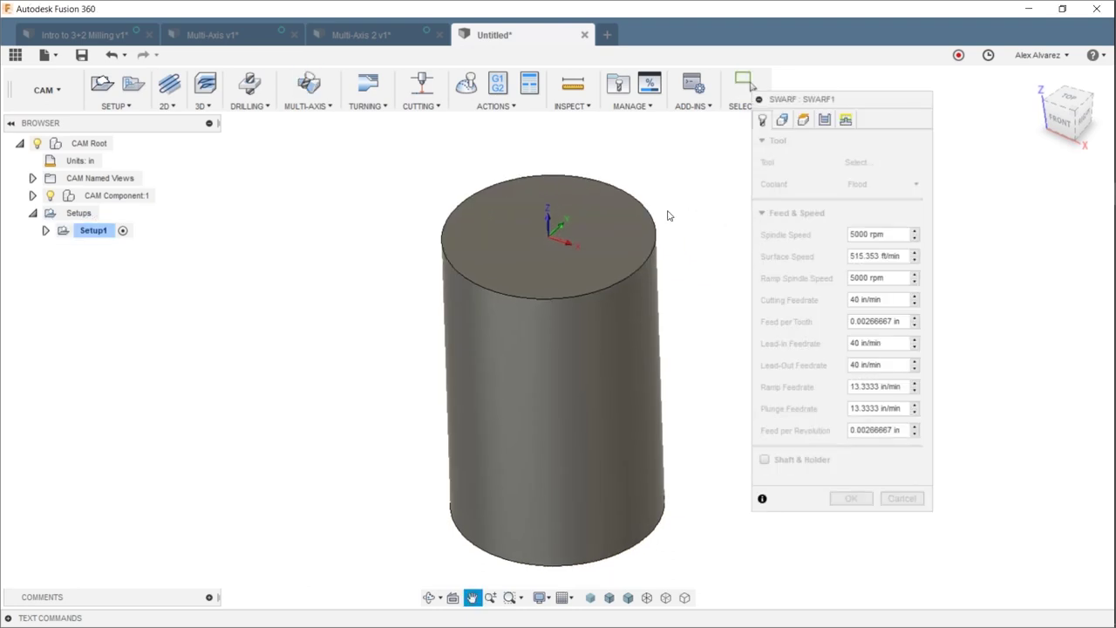
left_click(846, 166)
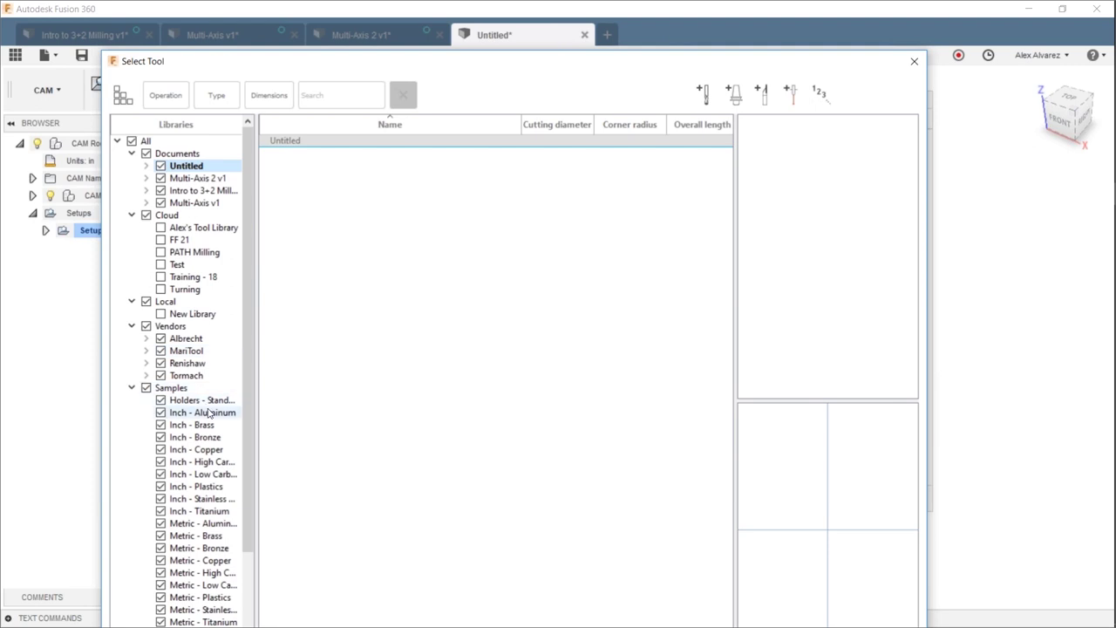
left_click(199, 203)
left_click(204, 192)
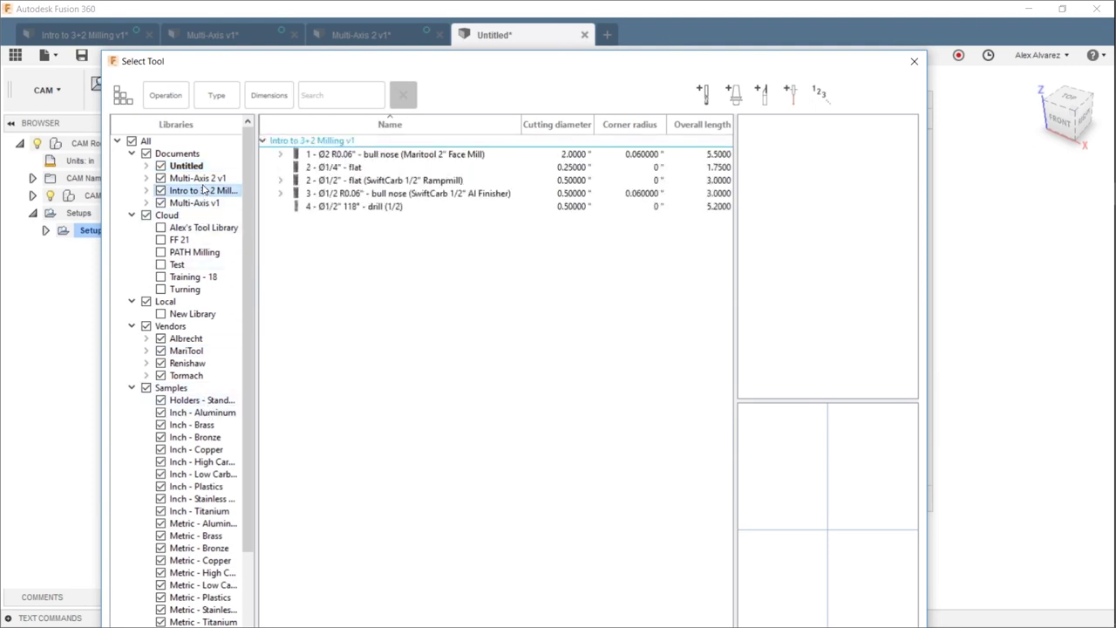
left_click(198, 179)
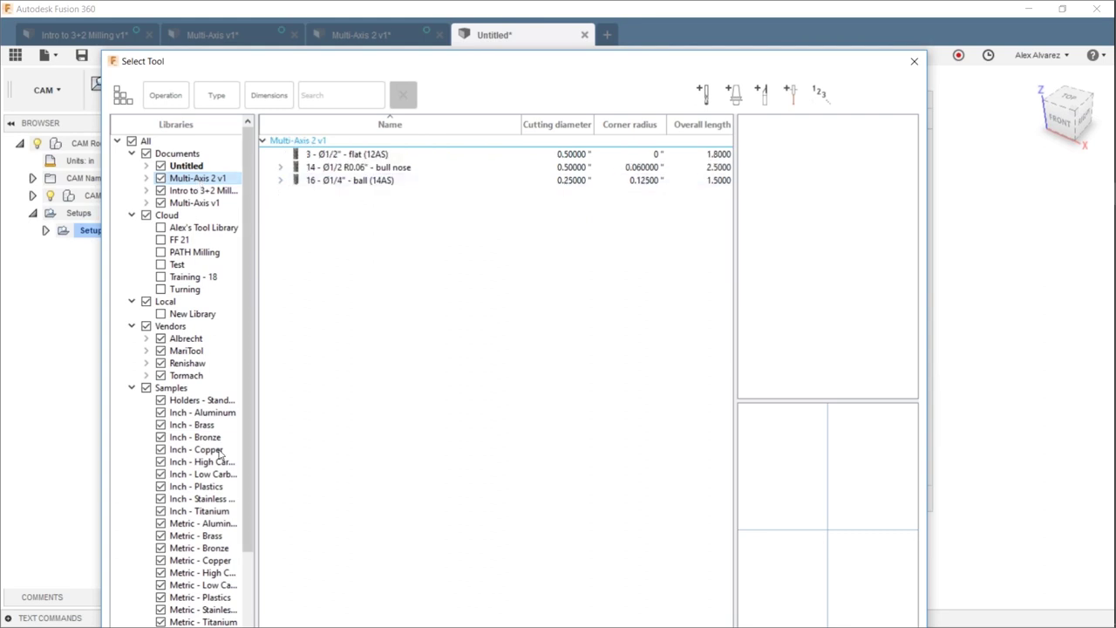
Assign the Ø1/2" ball endmill from the Inch - Aluminum sample library.
left_click(202, 412)
scroll(388, 301, "down", 8)
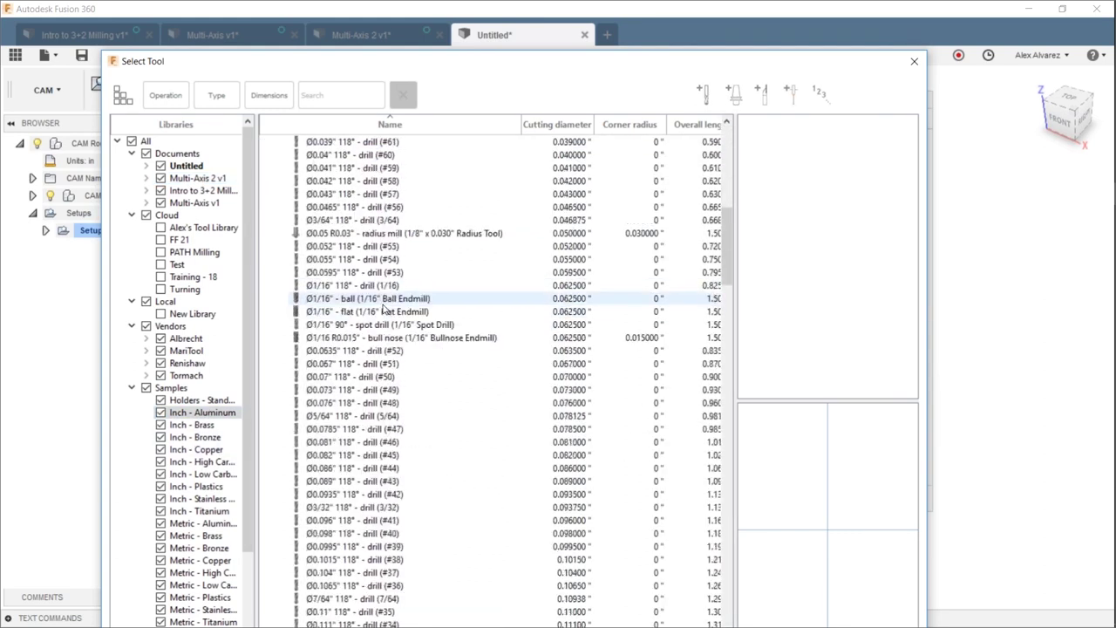
scroll(384, 306, "down", 20)
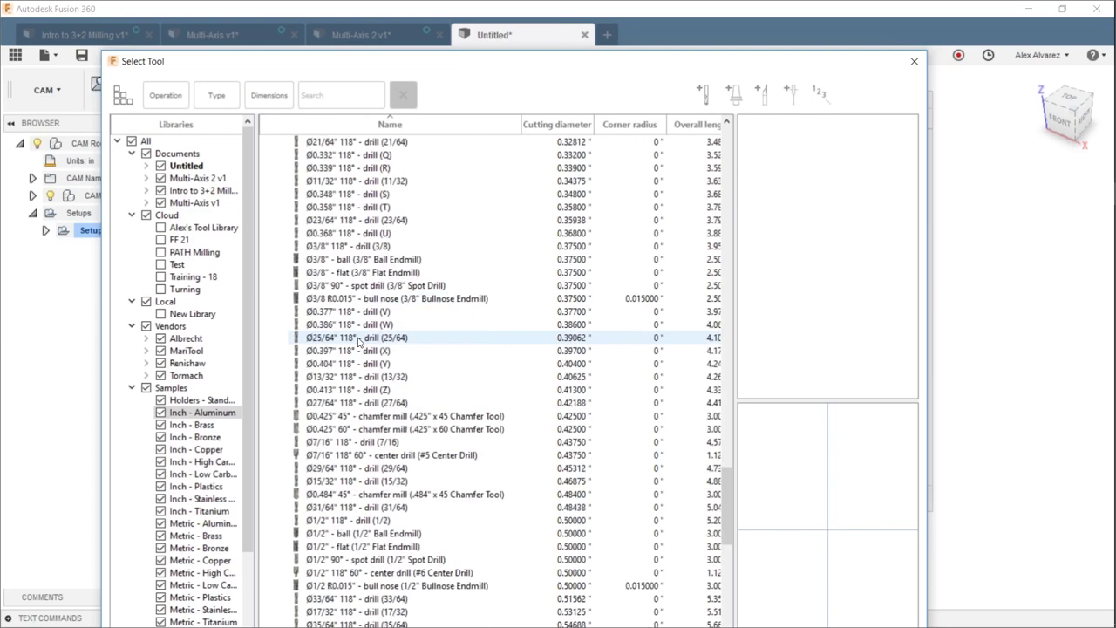
scroll(358, 340, "down", 6)
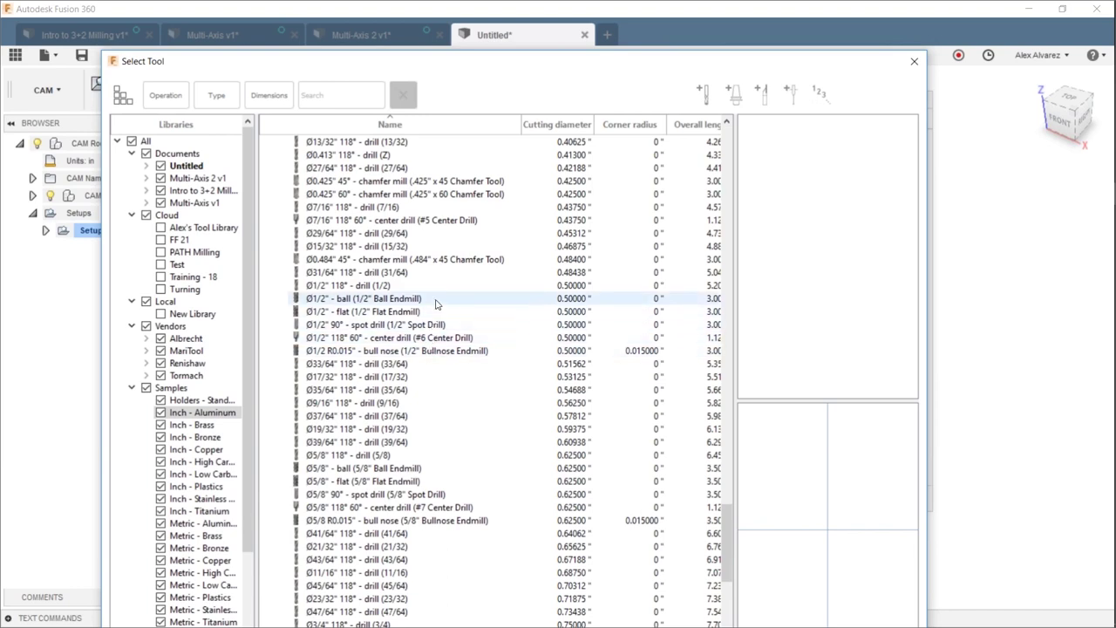
left_click(437, 301)
double_click(436, 301)
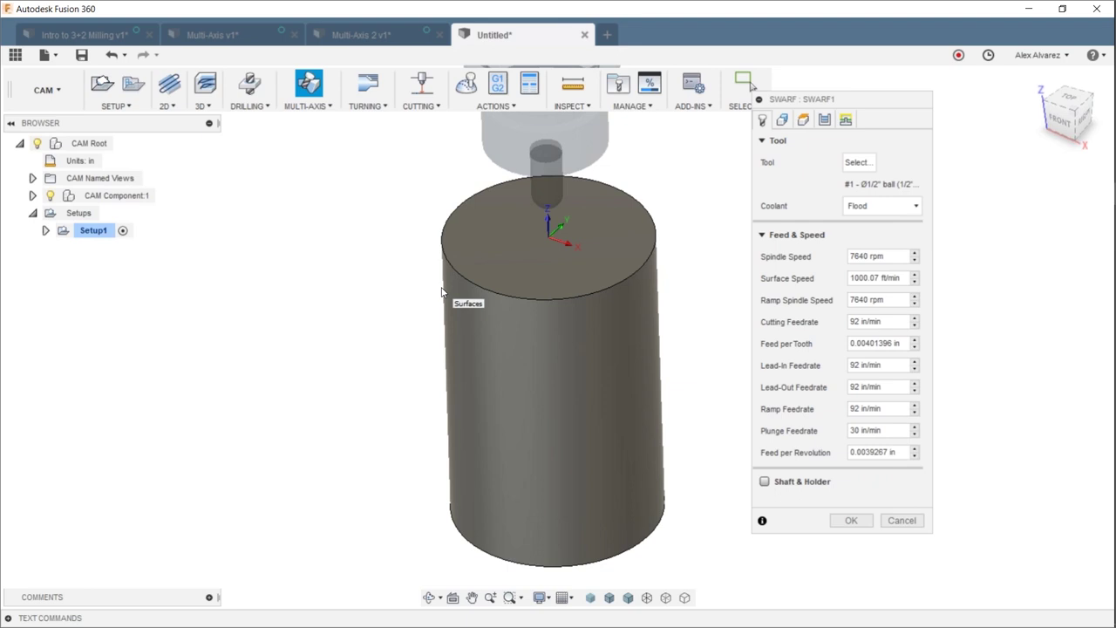
Set Swarf geometry to Contours drive mode with Contour pairs selection.
middle_click_drag(683, 332, 600, 307, "shift")
left_click(783, 120)
middle_click_drag(672, 261, 671, 258, "shift")
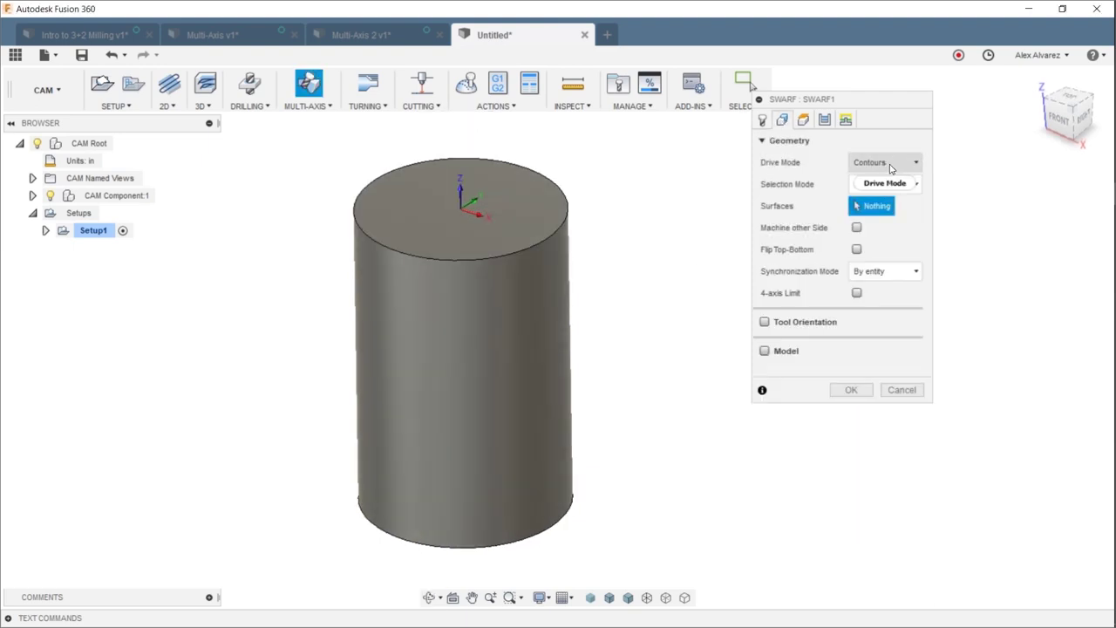
left_click(890, 166)
left_click(885, 195)
left_click(884, 184)
left_click(875, 220)
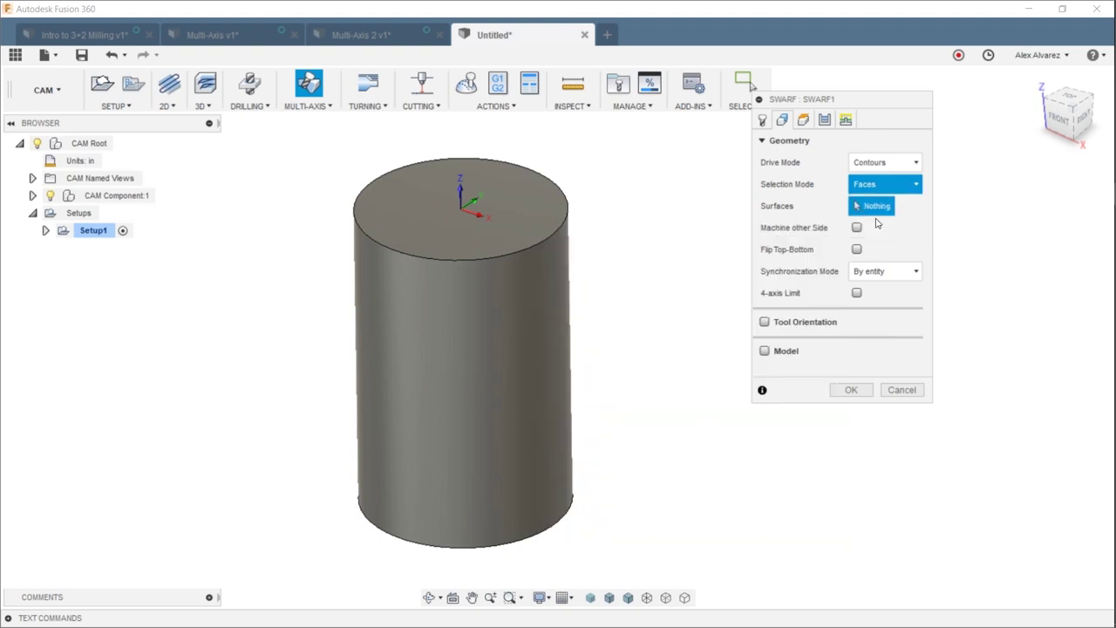
Pick the cylinder's bottom and top edges as the contour pair and confirm Swarf1.
left_click(574, 520)
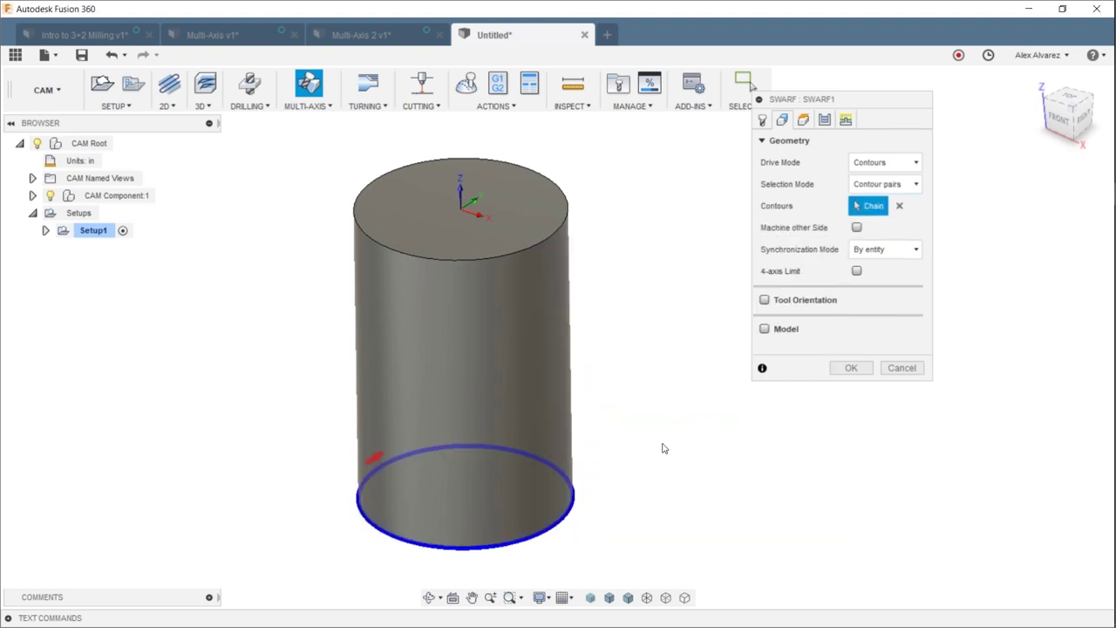
left_click(563, 230)
middle_click_drag(661, 253, 637, 266, "shift")
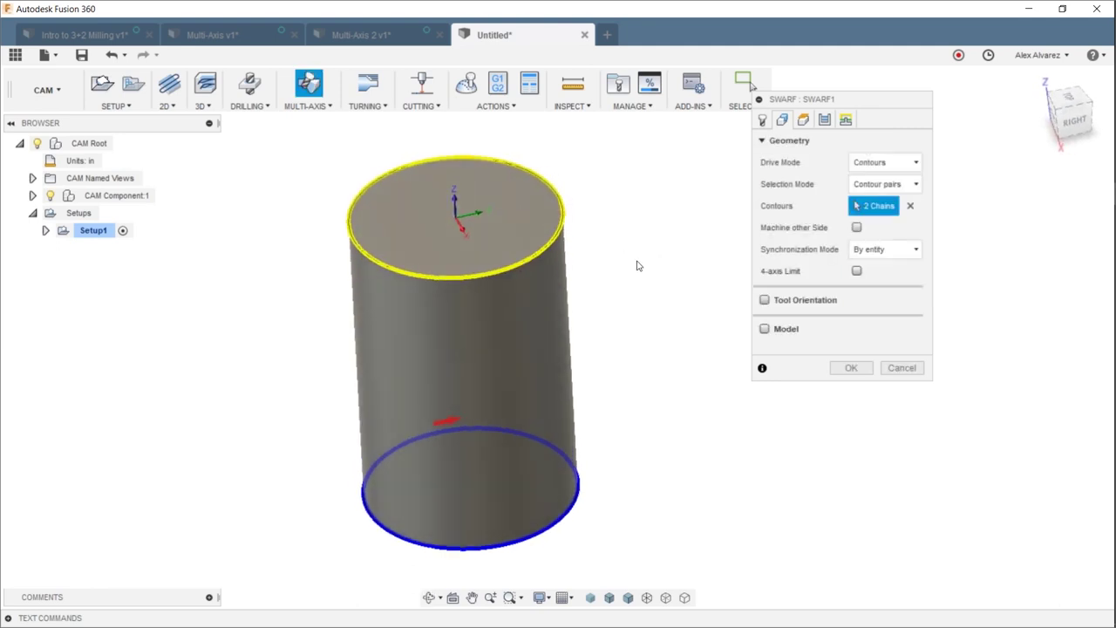
left_click(852, 367)
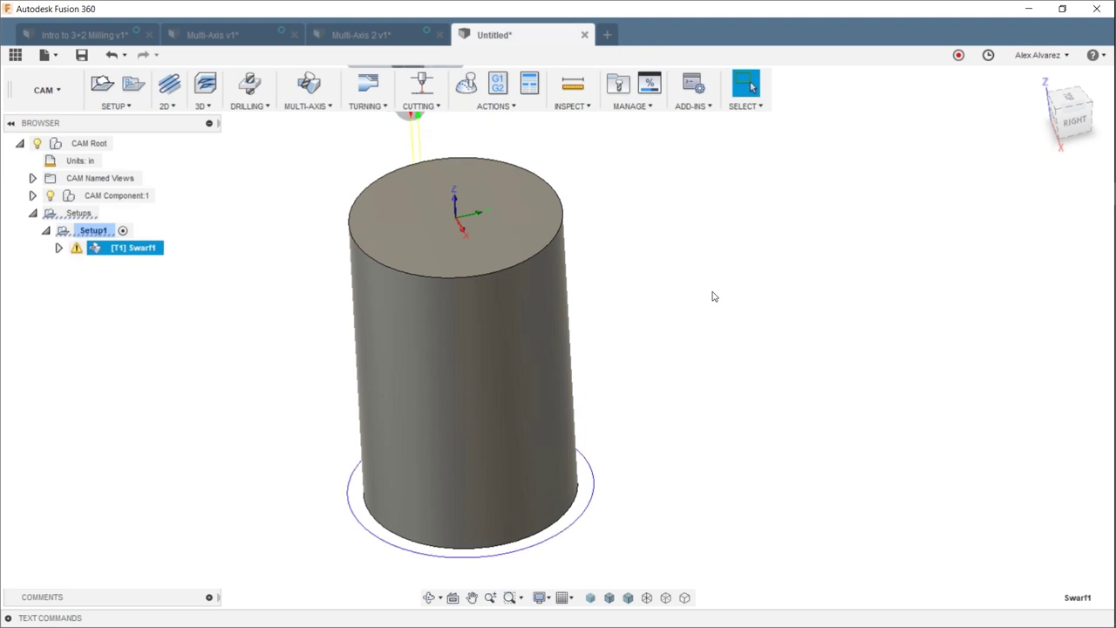
Edit Swarf1 to turn on Shaft & Holder clearance checking.
middle_click_drag(649, 388, 706, 381, "shift")
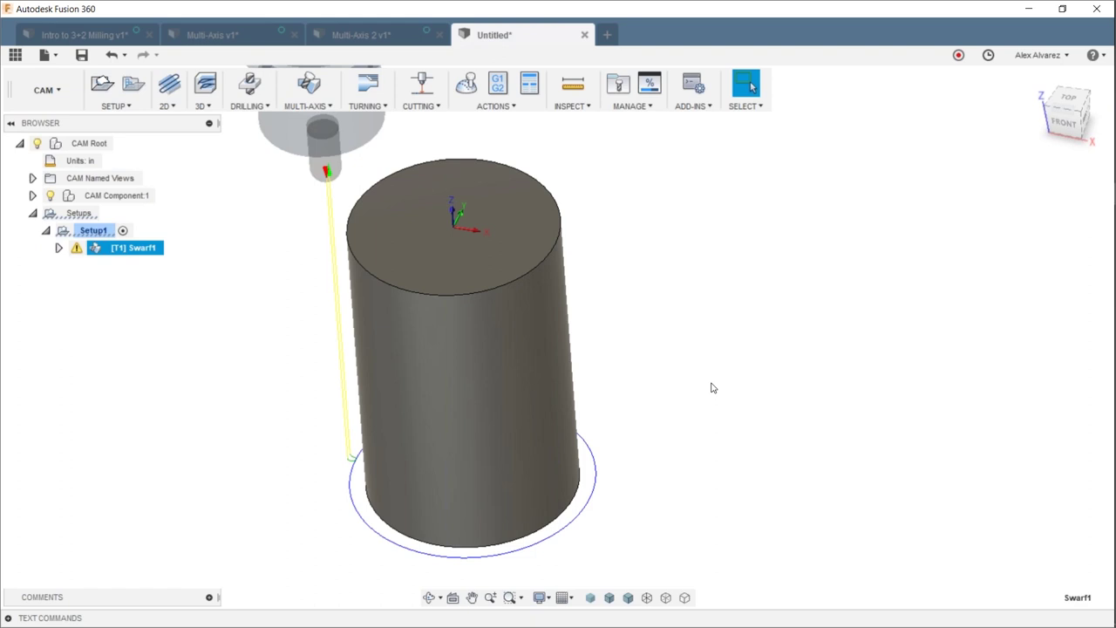
right_click(132, 249)
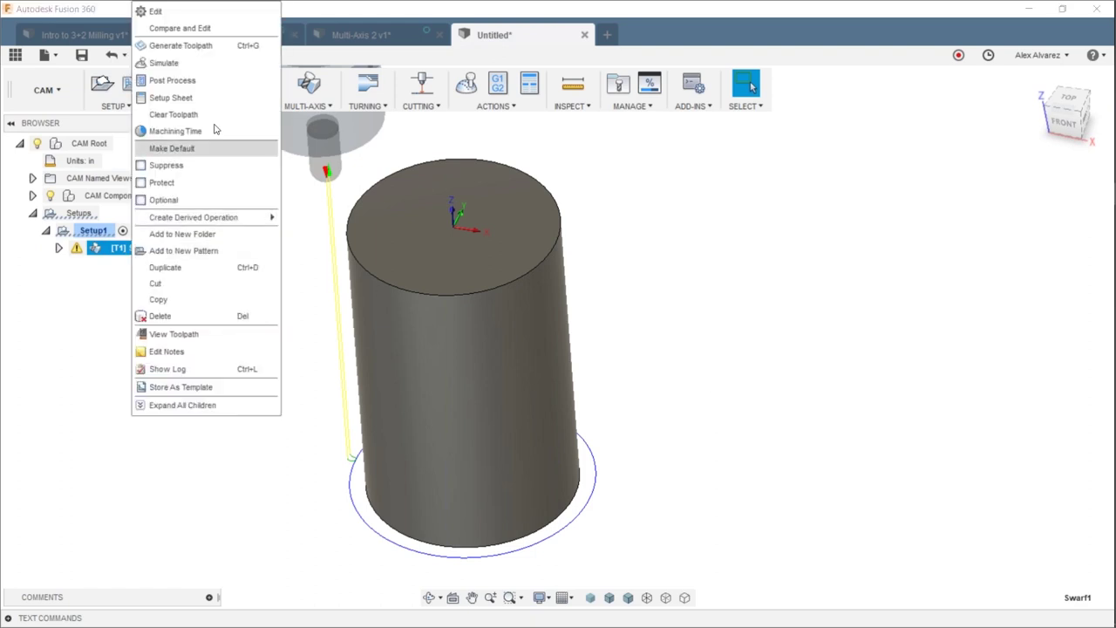
left_click(196, 10)
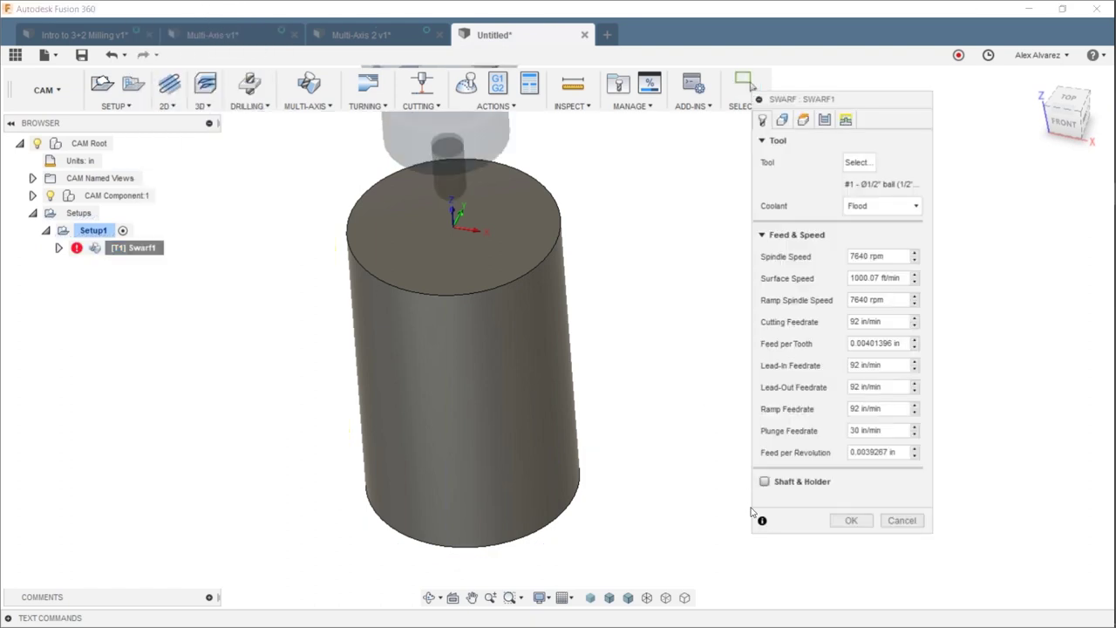
left_click(764, 482)
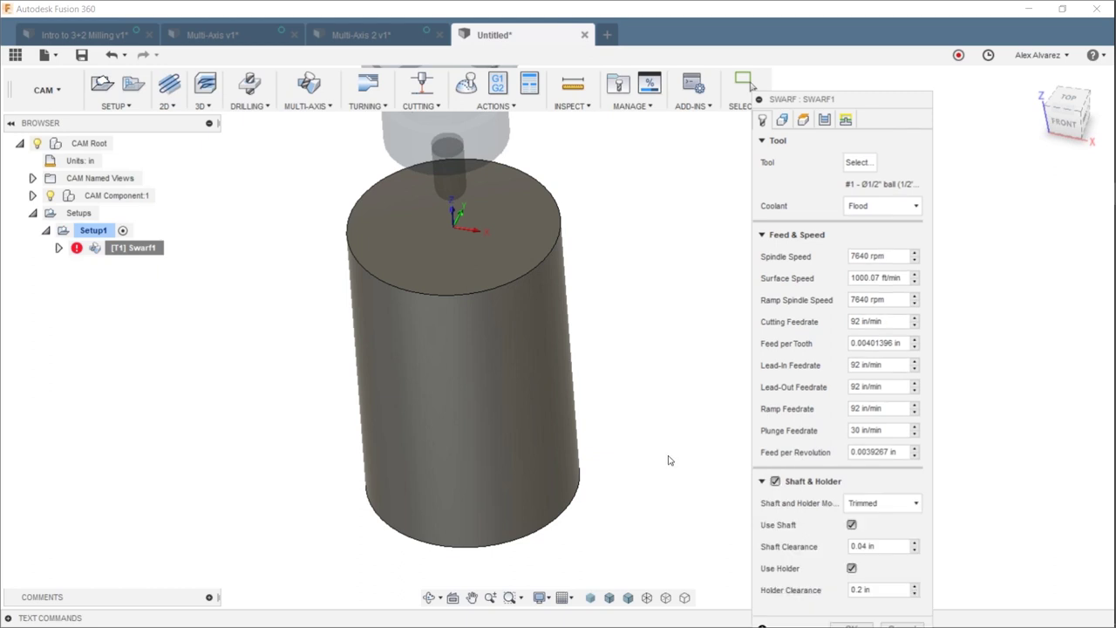
Set Swarf1's cutting mode to From top and regenerate the toolpath.
left_click_drag(878, 108, 881, 58)
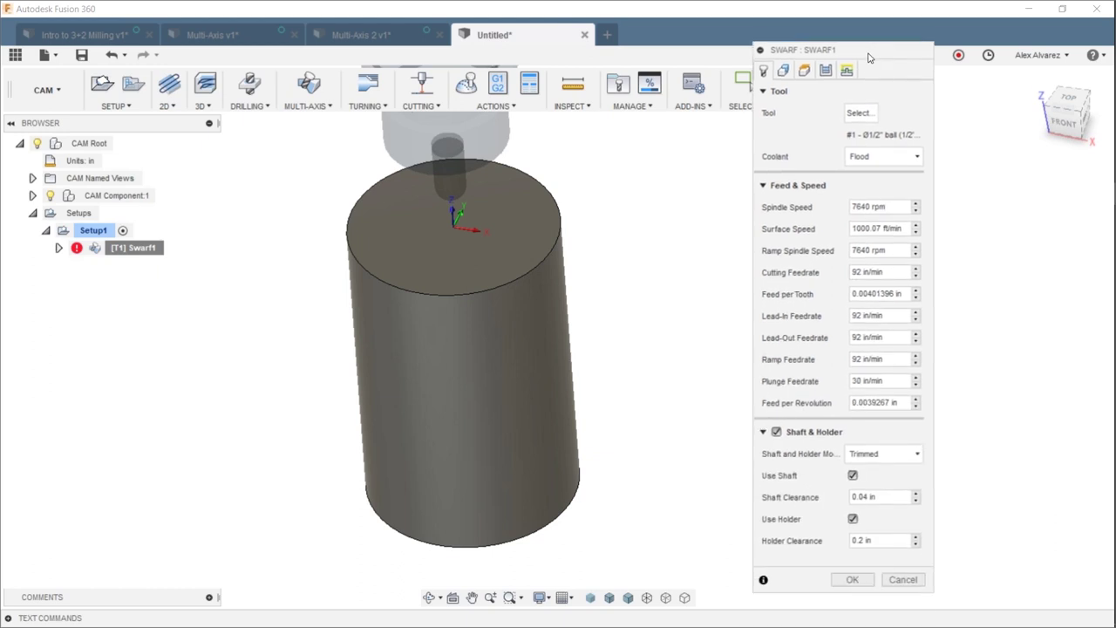
left_click(826, 72)
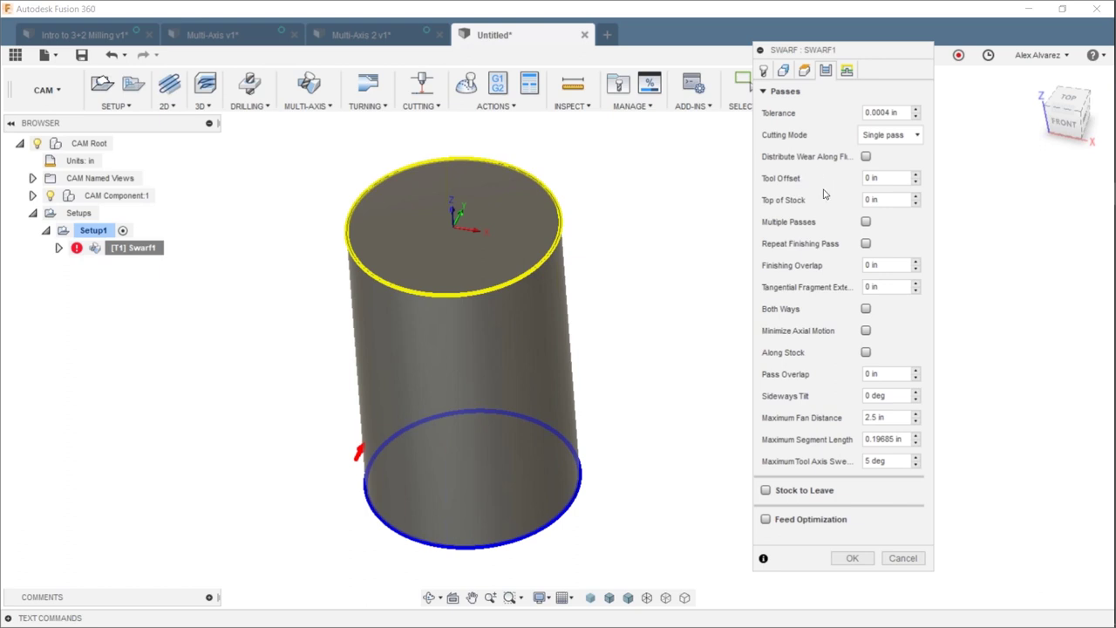
left_click(896, 134)
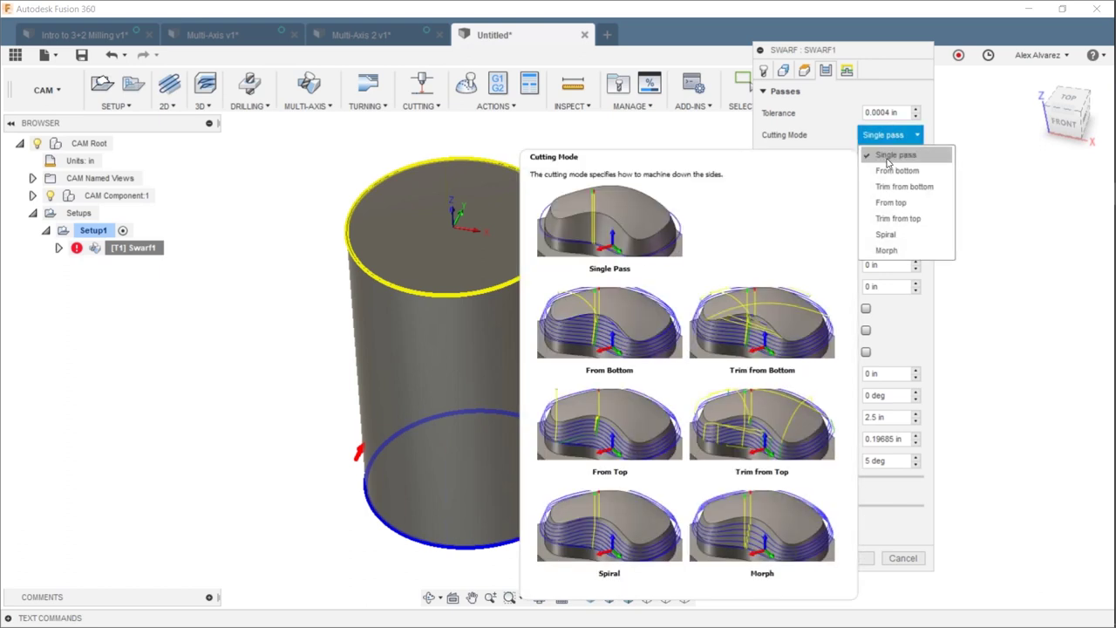
left_click(913, 203)
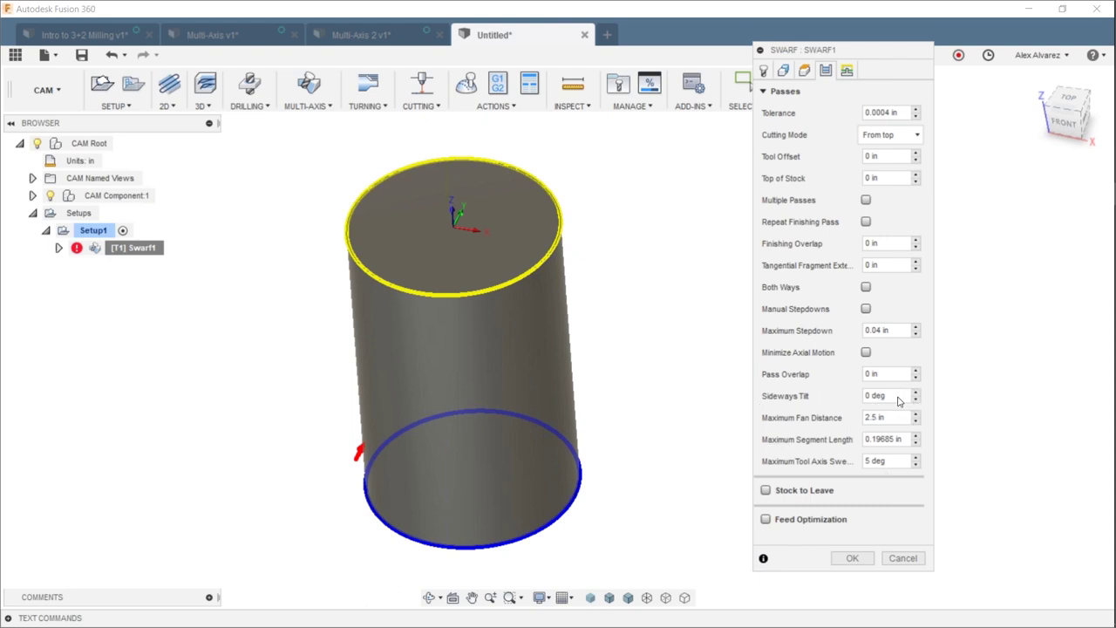
left_click(852, 558)
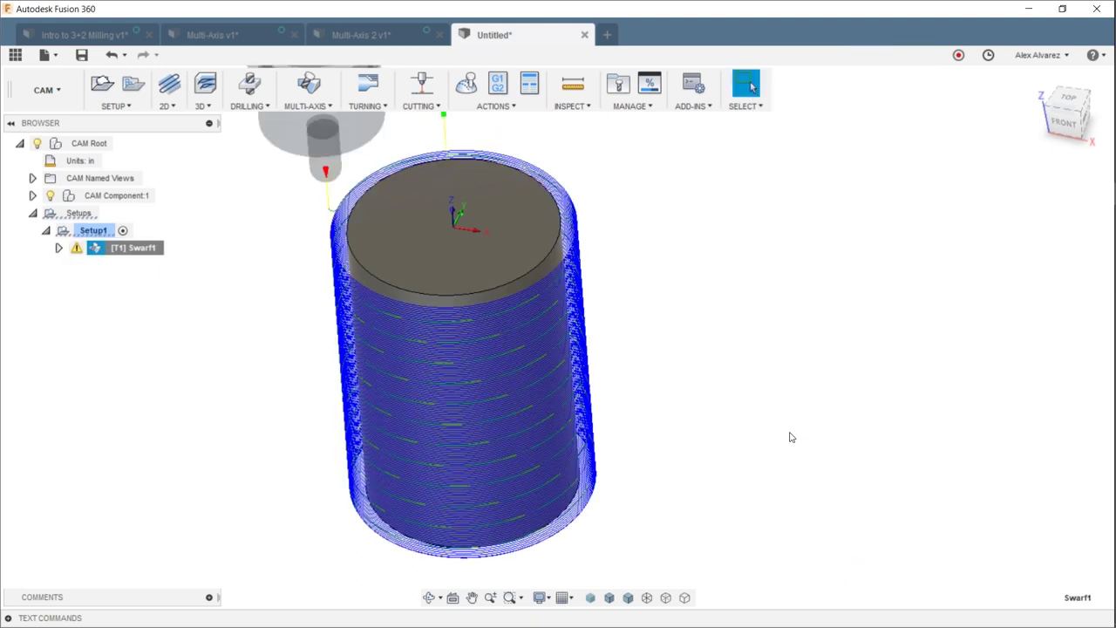
Inspect Swarf1's stacked passes, run its simulation, and close it.
middle_click_drag(695, 259, 724, 246, "shift")
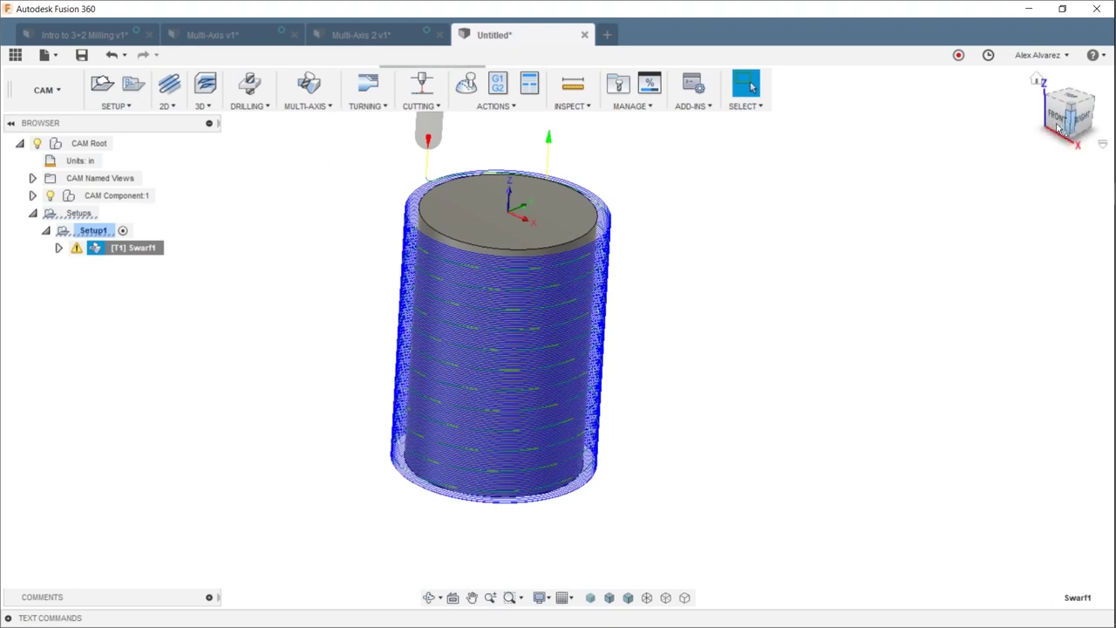
middle_click_drag(490, 175, 575, 393, "shift")
left_click(466, 82)
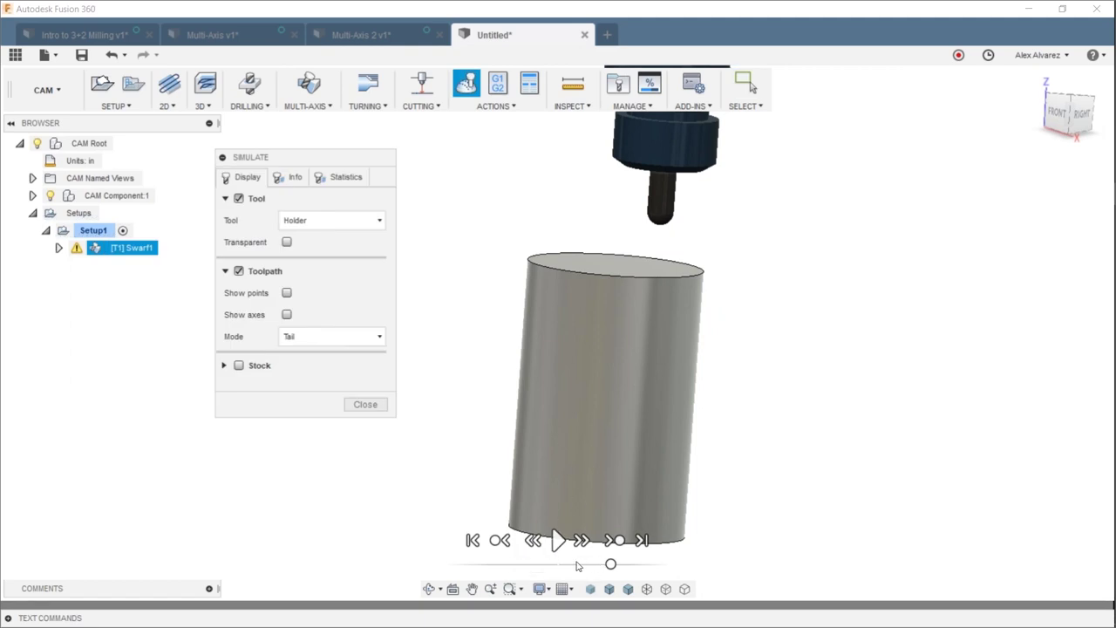
left_click(558, 541)
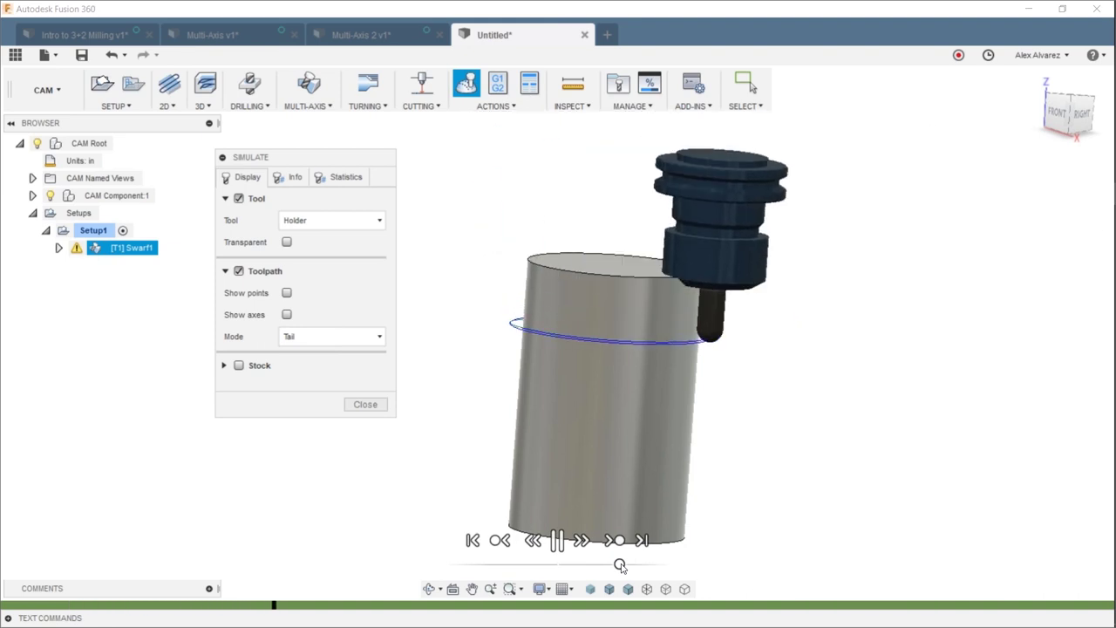
left_click(365, 404)
Edit Swarf1 to set Sideways Tilt to 15 and regenerate the toolpath.
right_click(126, 250)
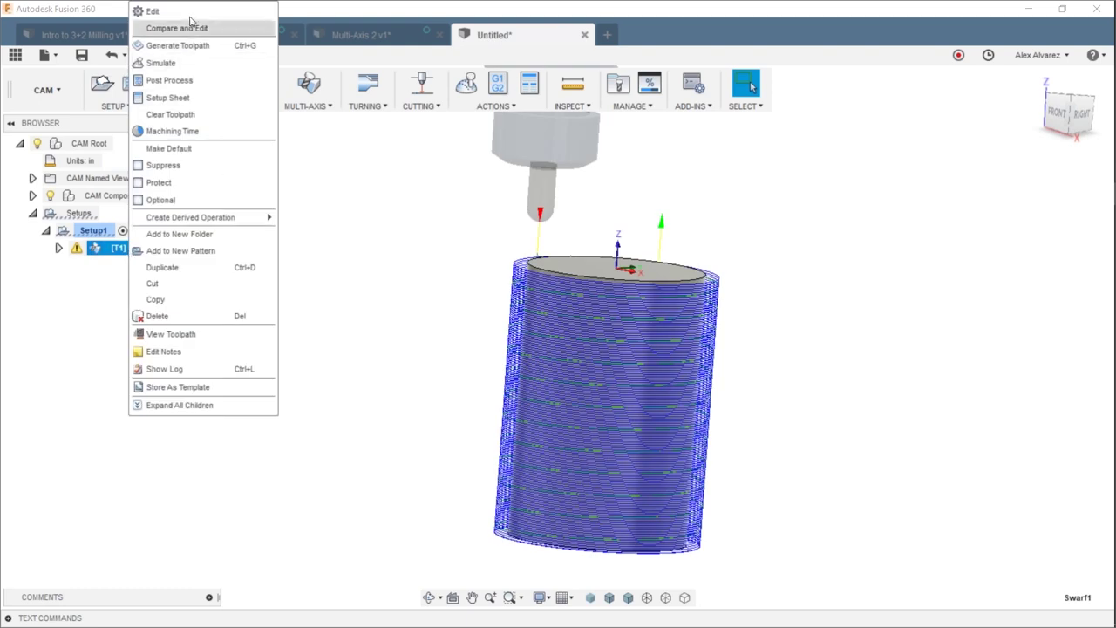
left_click(151, 11)
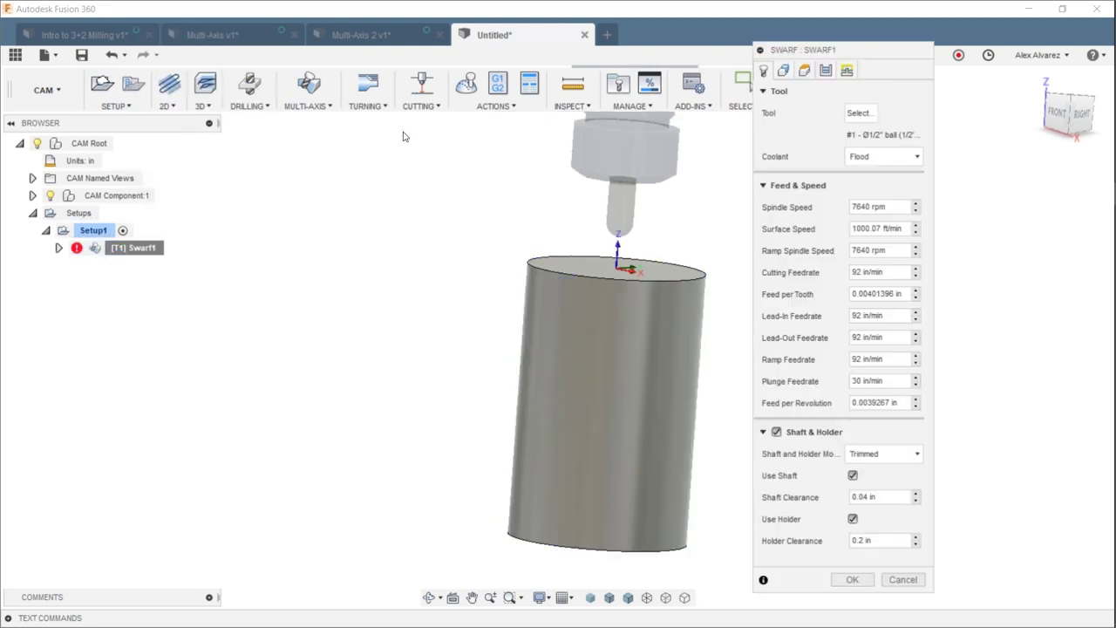
left_click(826, 71)
left_click(880, 395)
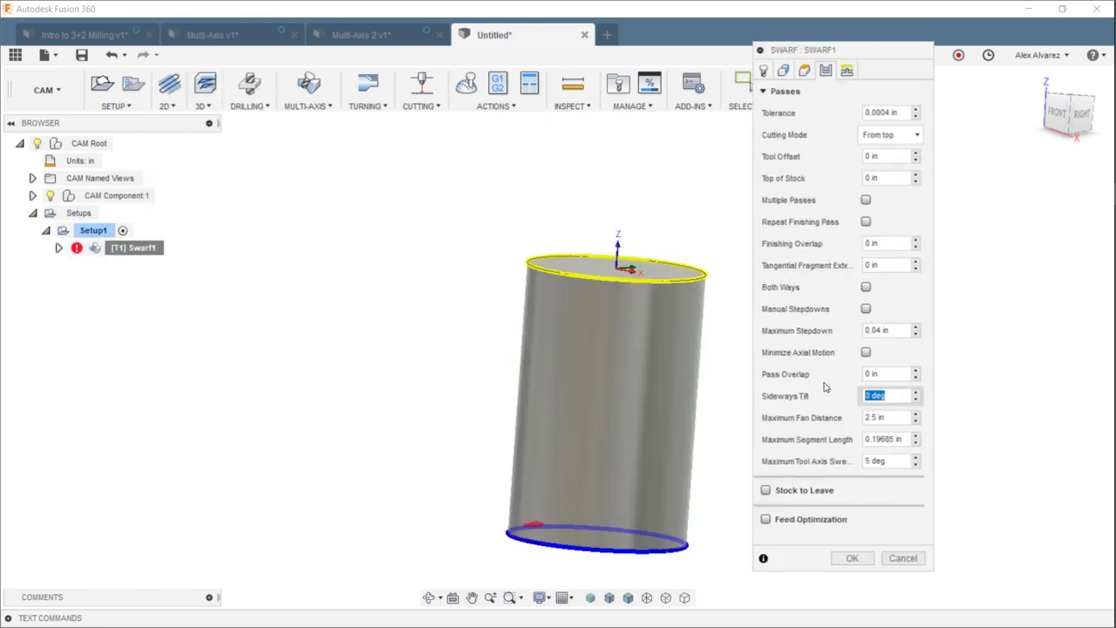
type("15")
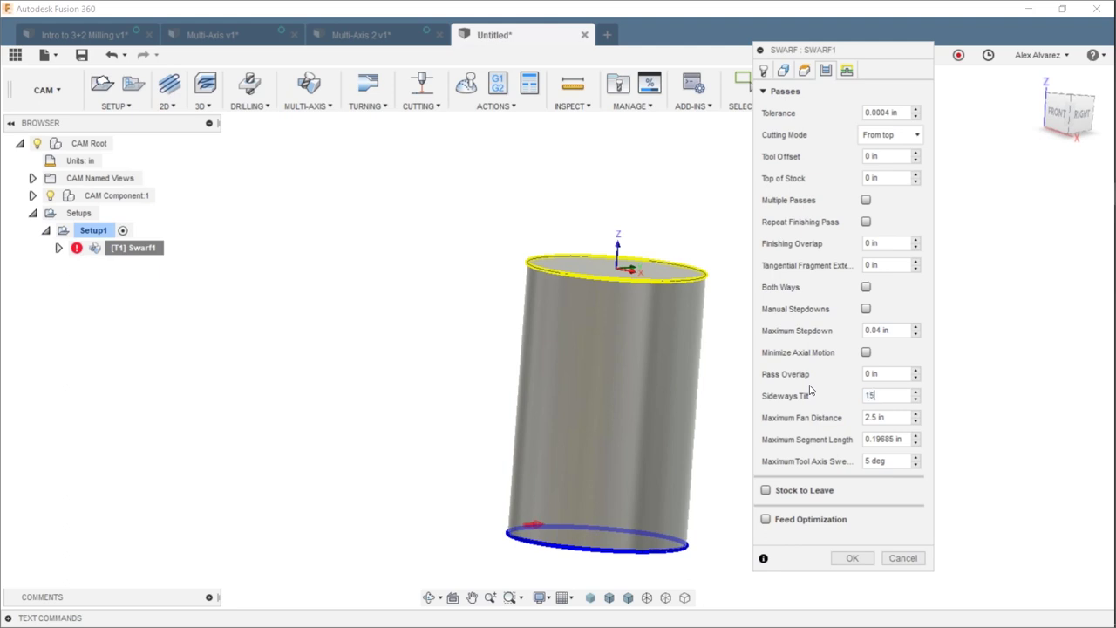
left_click(852, 559)
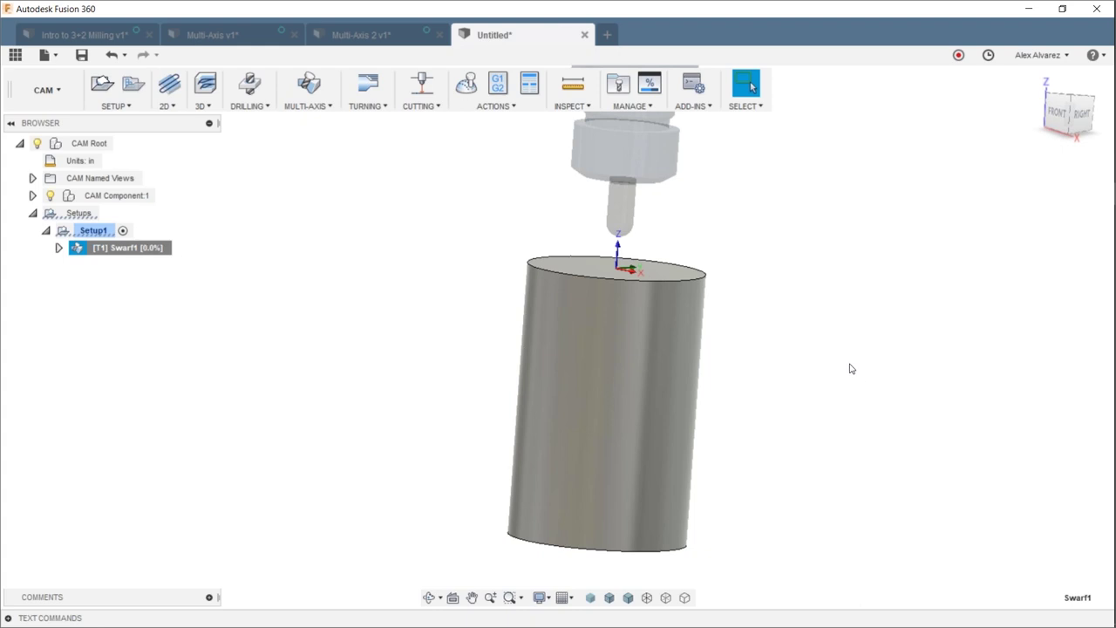
View the regenerated Swarf1 toolpath square-on from the BACK view, then choose 3D Blend.
middle_click_drag(796, 371, 750, 384, "shift")
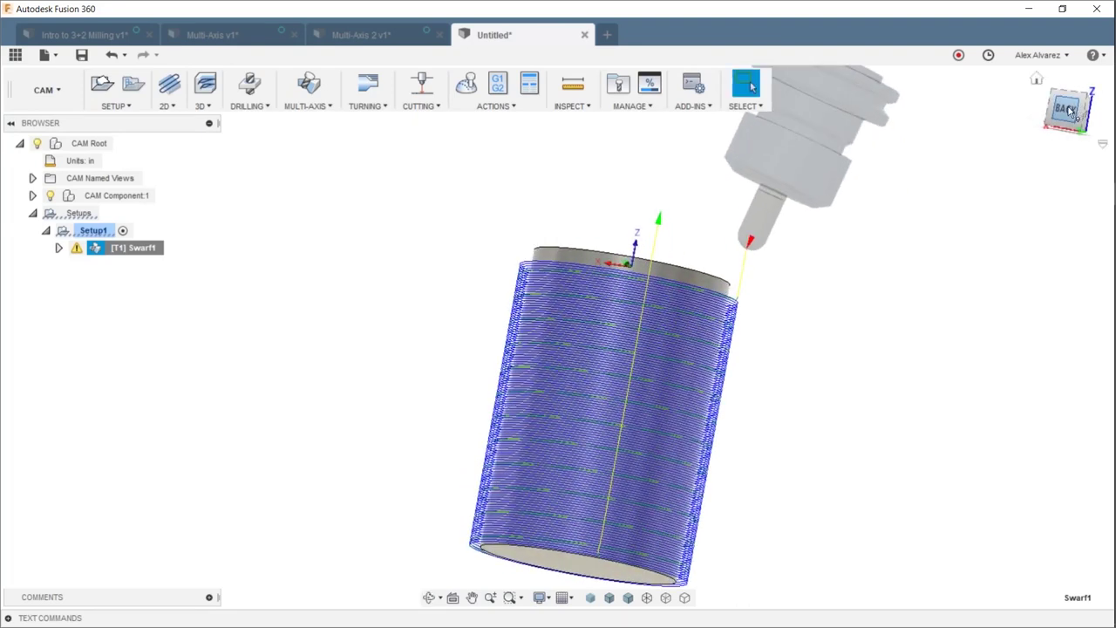
left_click(1066, 109)
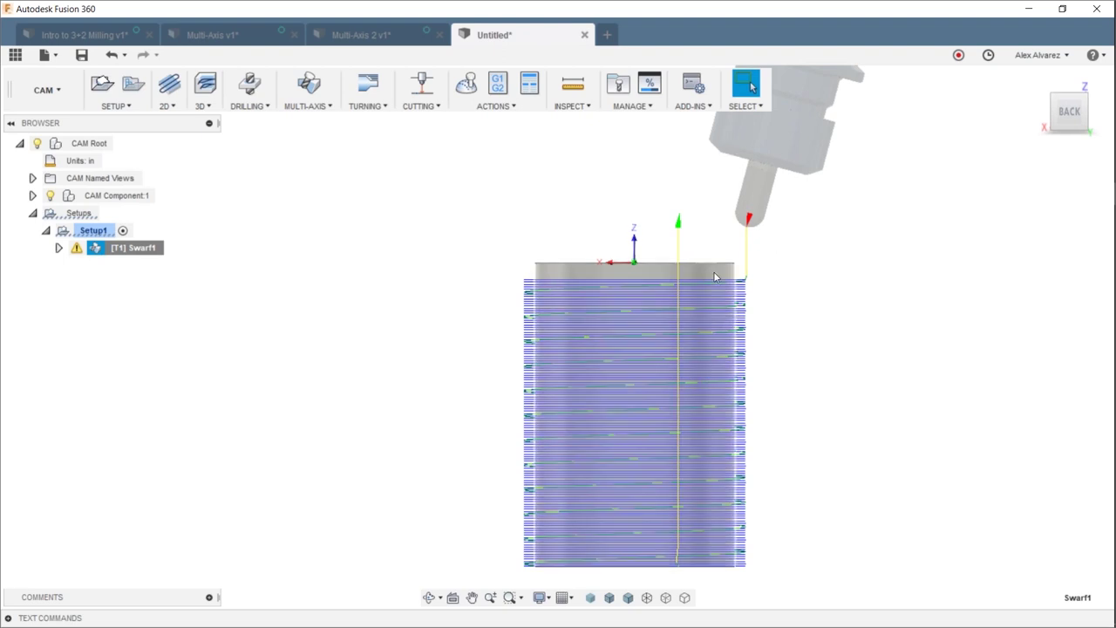
scroll(820, 336, "down", 2)
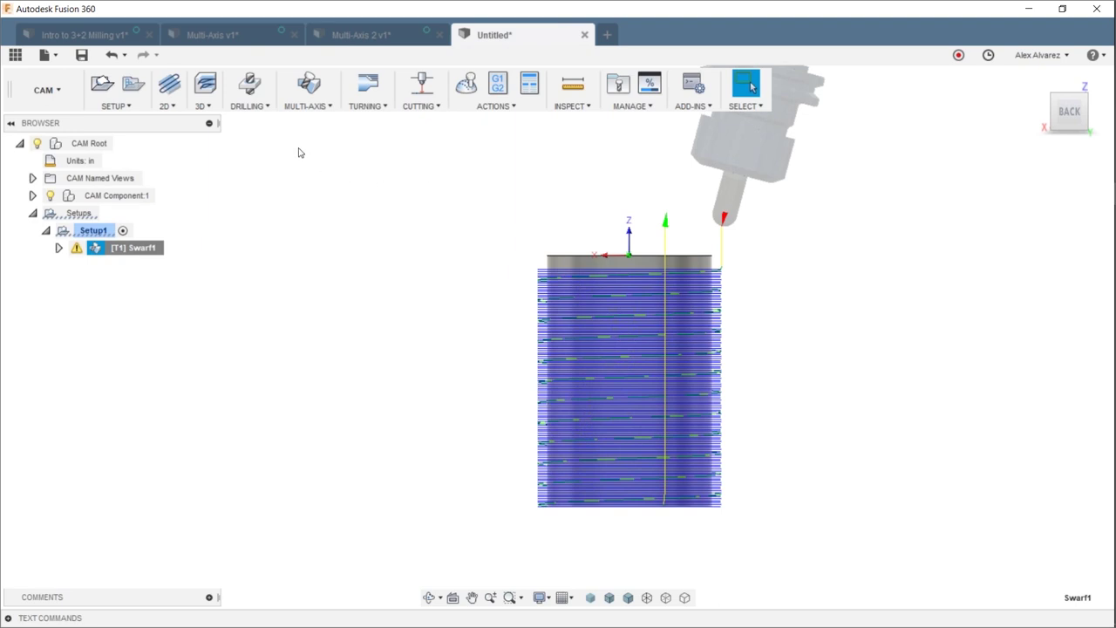
left_click(202, 105)
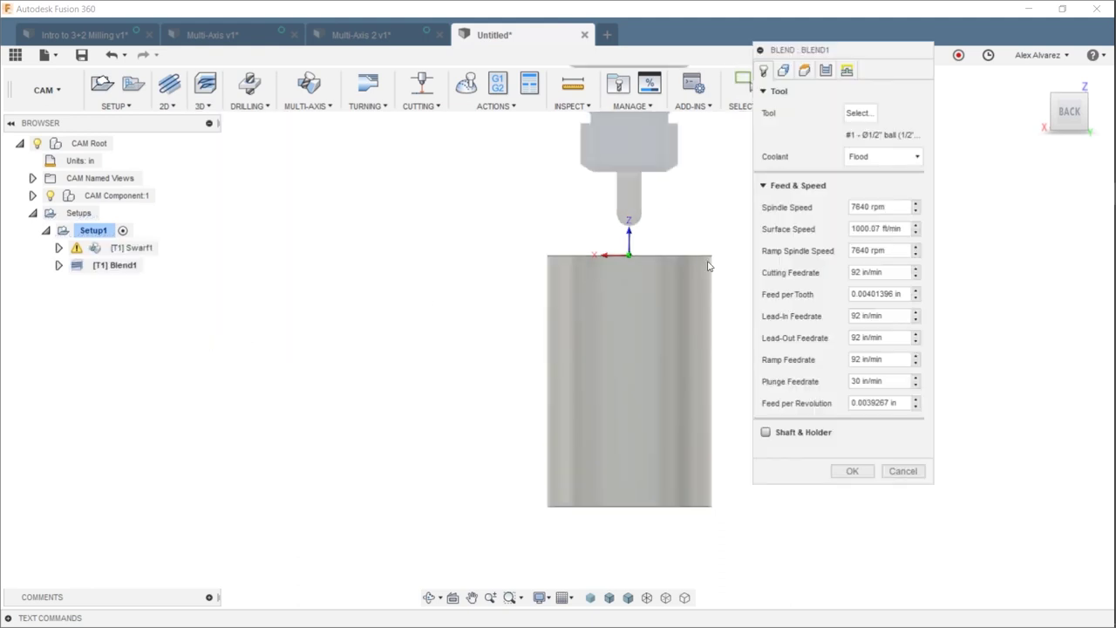
Select the cylinder face and its top and bottom circular edges as Blend geometry.
middle_click_drag(548, 250, 550, 249, "shift")
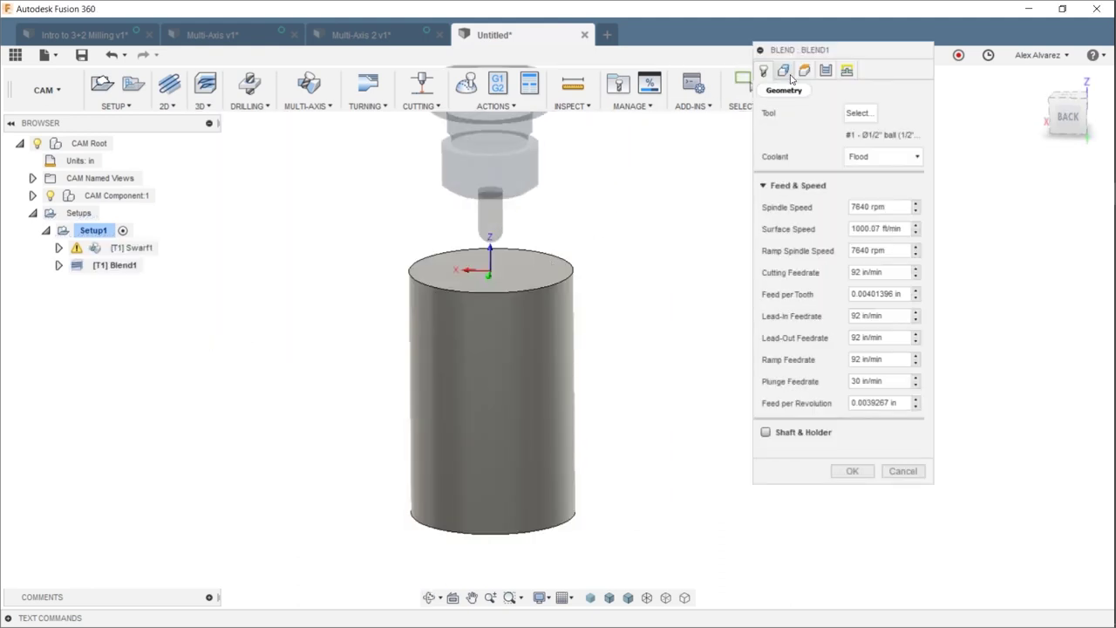
left_click(790, 75)
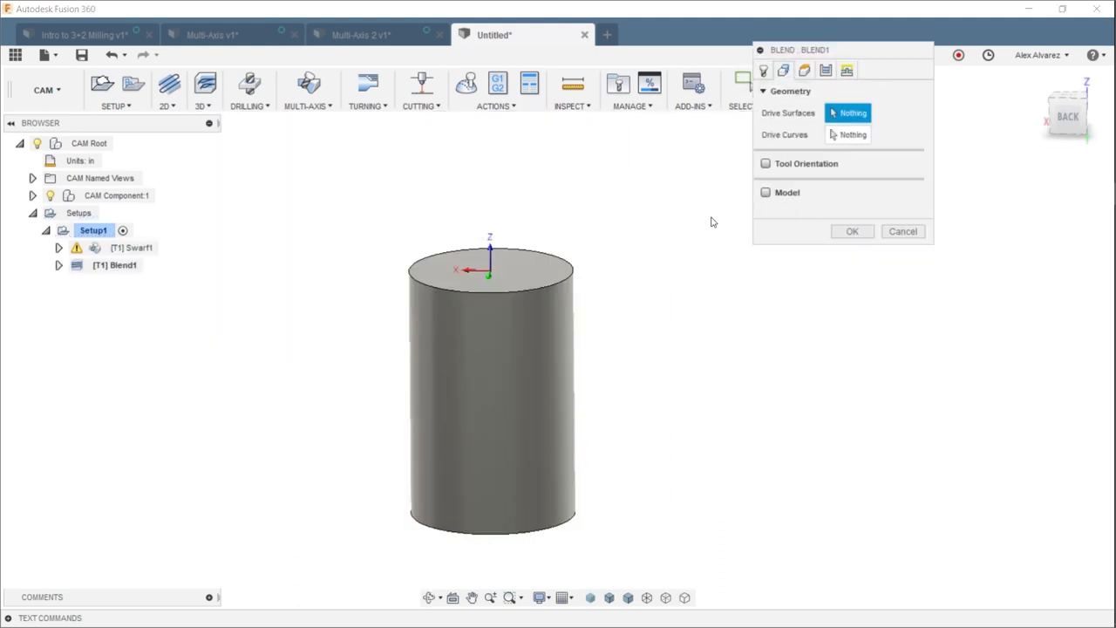
left_click(563, 354)
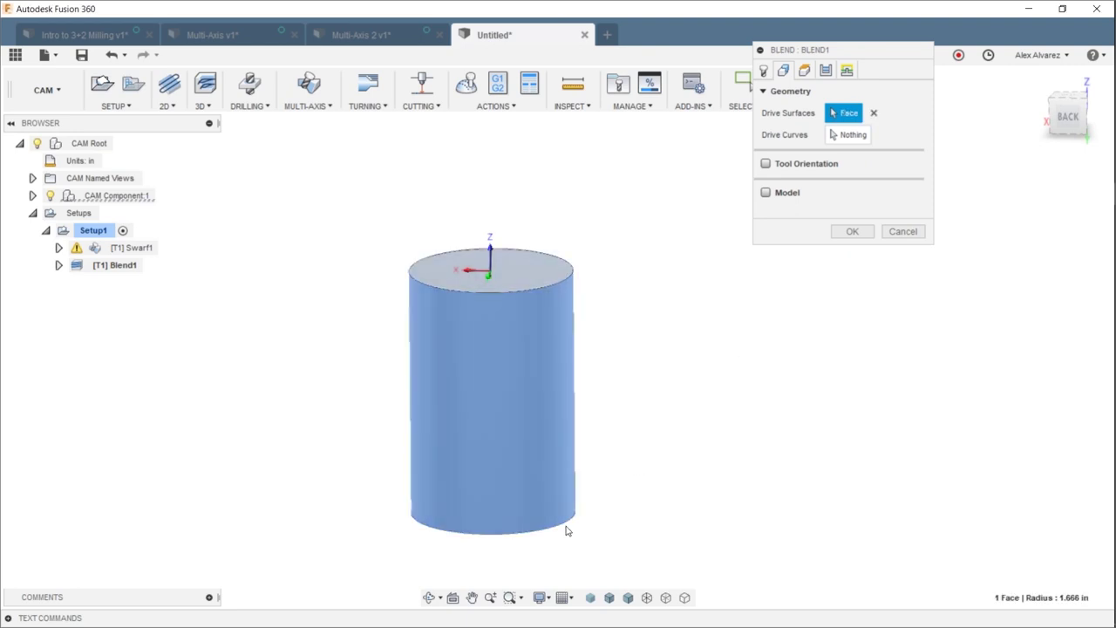
left_click(850, 135)
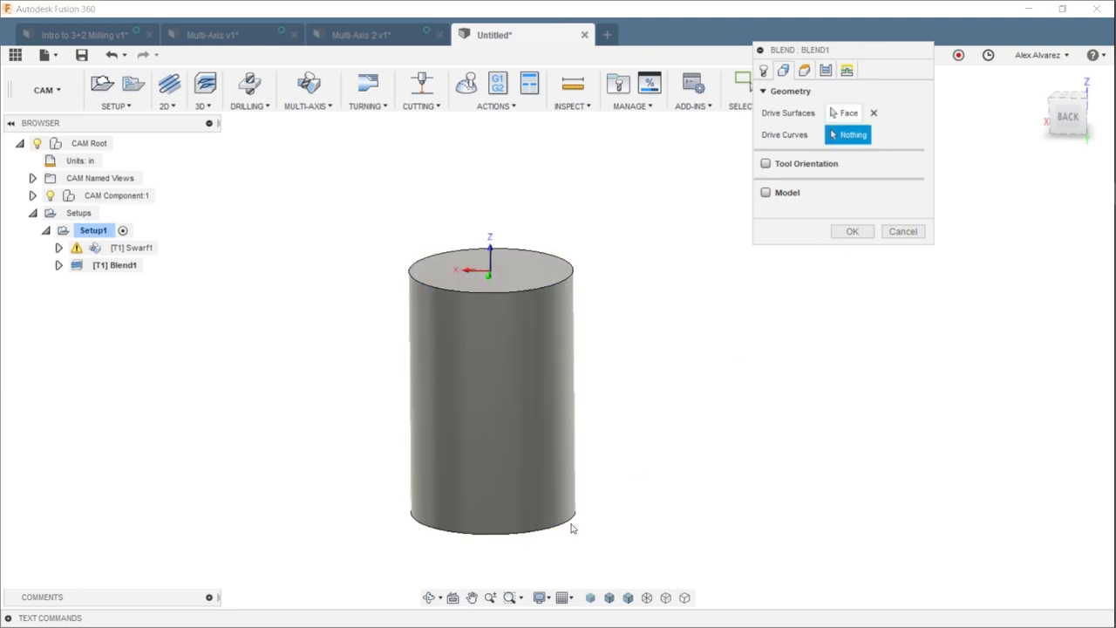
left_click(566, 530)
left_click(573, 272)
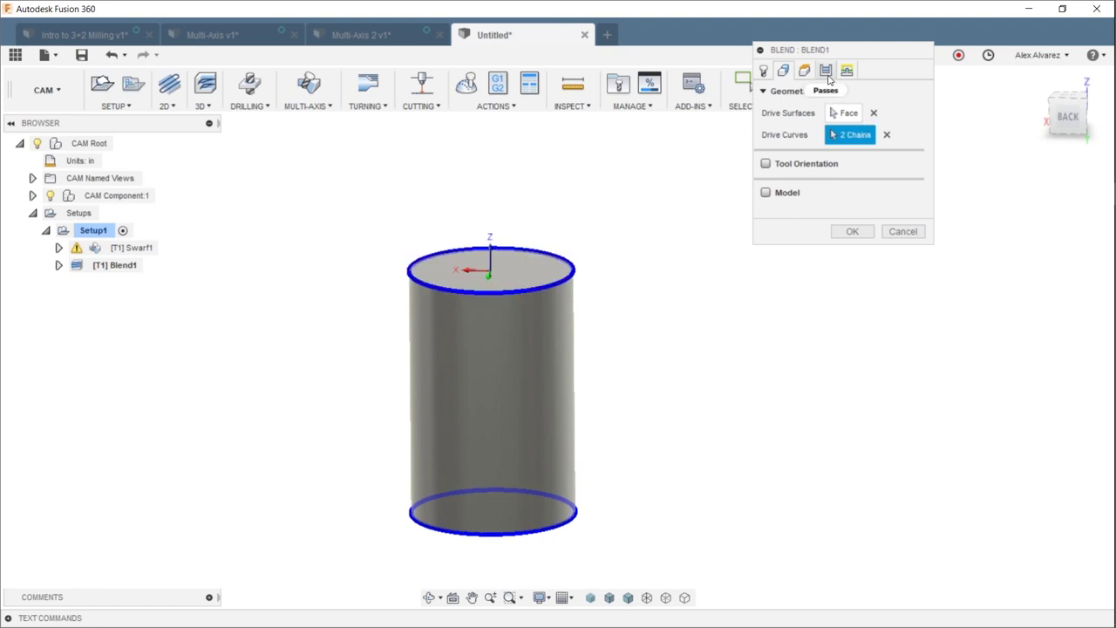
Enable Use Multi-Axis with a 10° forward tilt and generate Blend1.
left_click(828, 77)
middle_click_drag(707, 410, 546, 428, "shift")
left_click(765, 207)
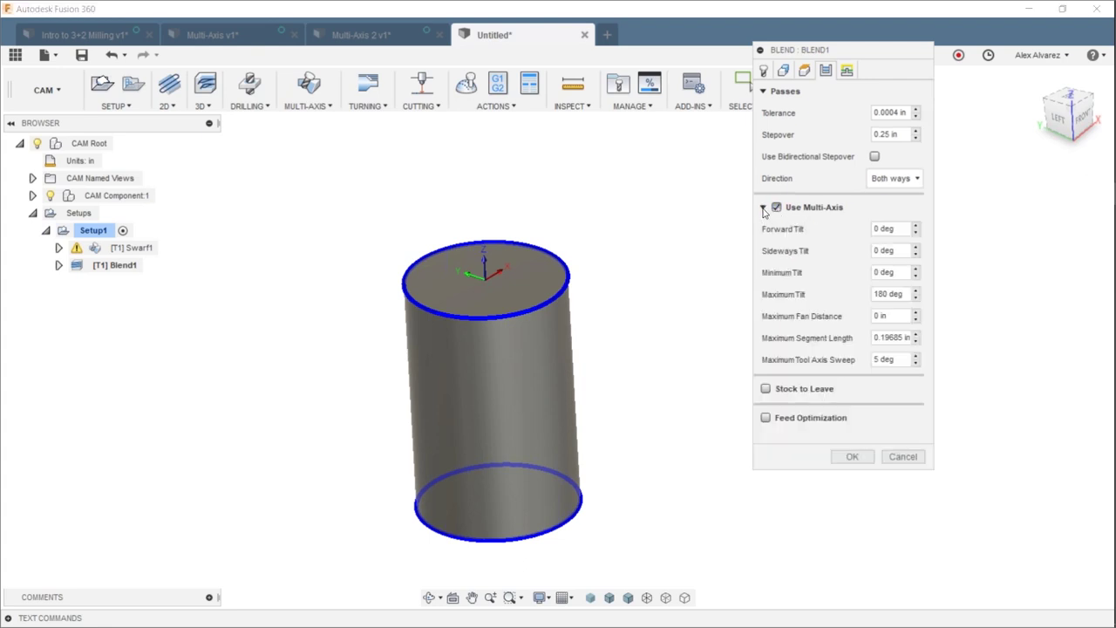
left_click(893, 229)
left_click(852, 457)
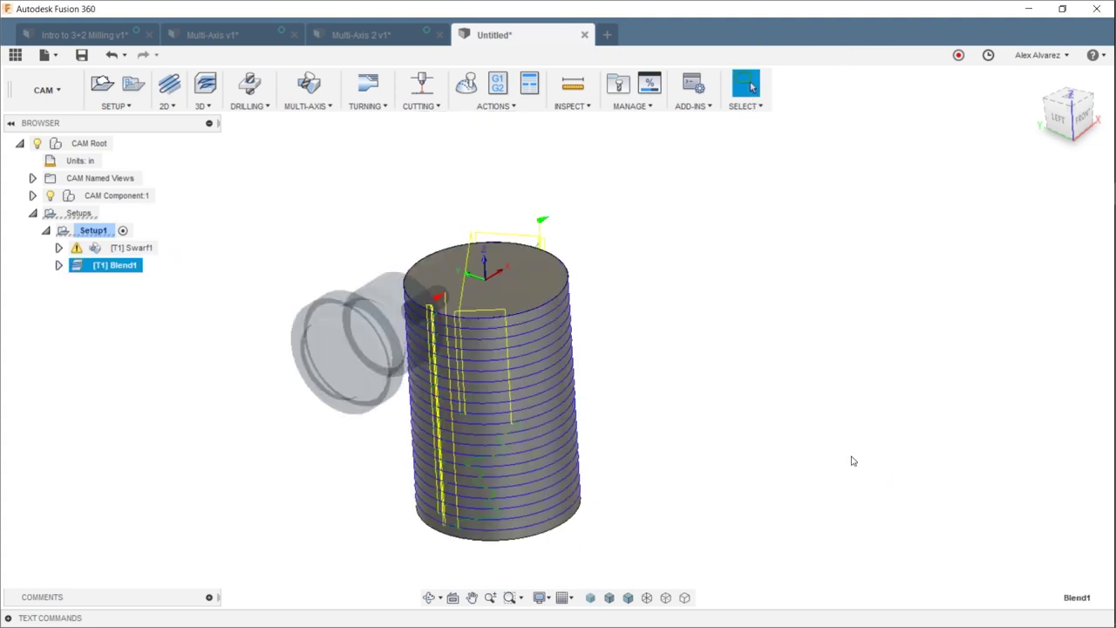
Orbit to inspect the Blend1 toolpath and bring up its operation menu.
middle_click_drag(635, 468, 726, 349, "shift")
middle_click_drag(379, 289, 114, 275, "shift")
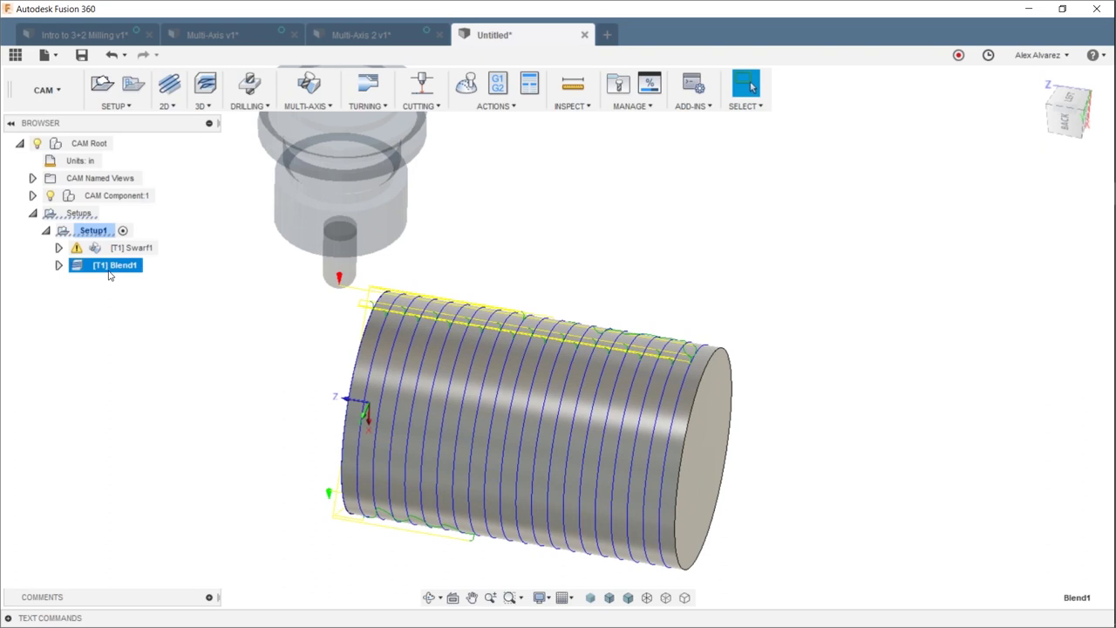
right_click(108, 273)
Edit Blend1 for shaft and holder checking, 0 forward tilt, 0.1 in stepover, one-way cutting.
left_click(139, 10)
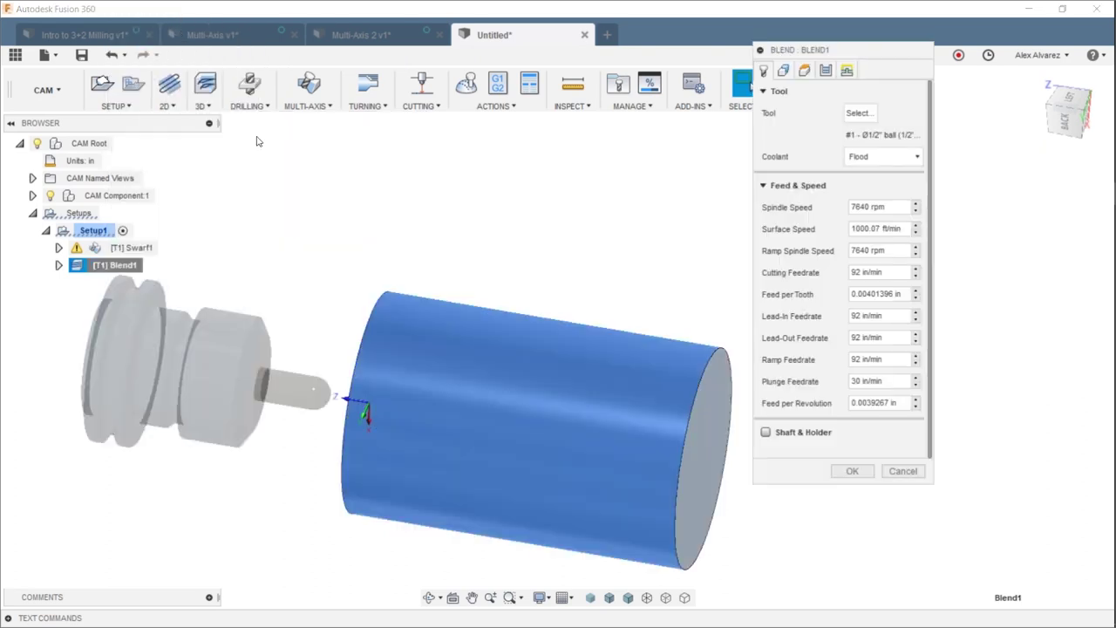
left_click(827, 73)
left_click(764, 70)
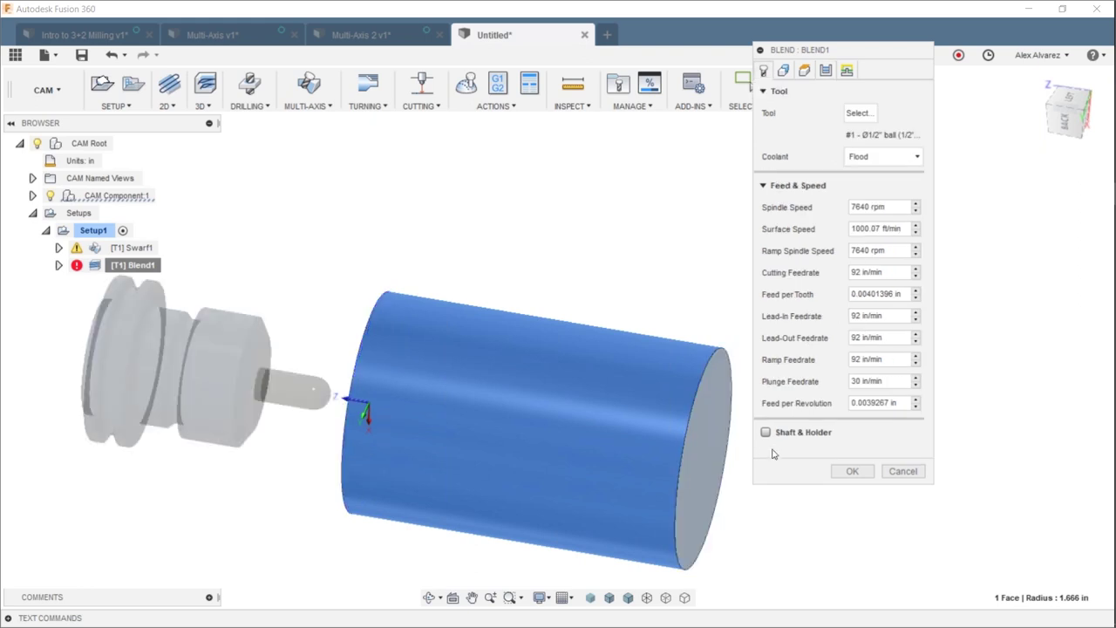
left_click(765, 433)
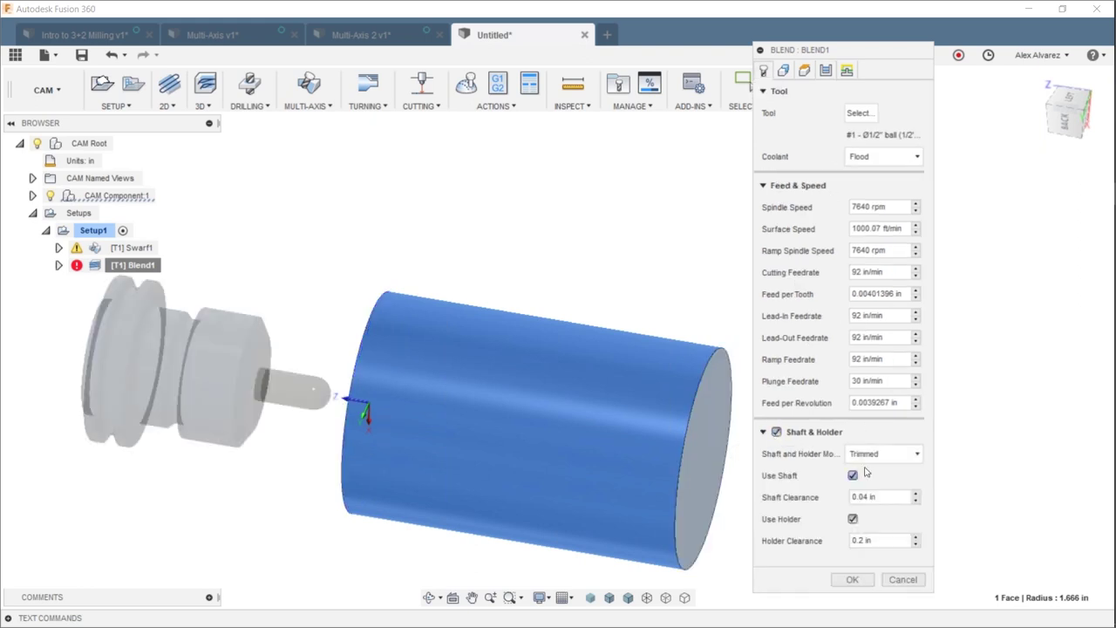
left_click(827, 71)
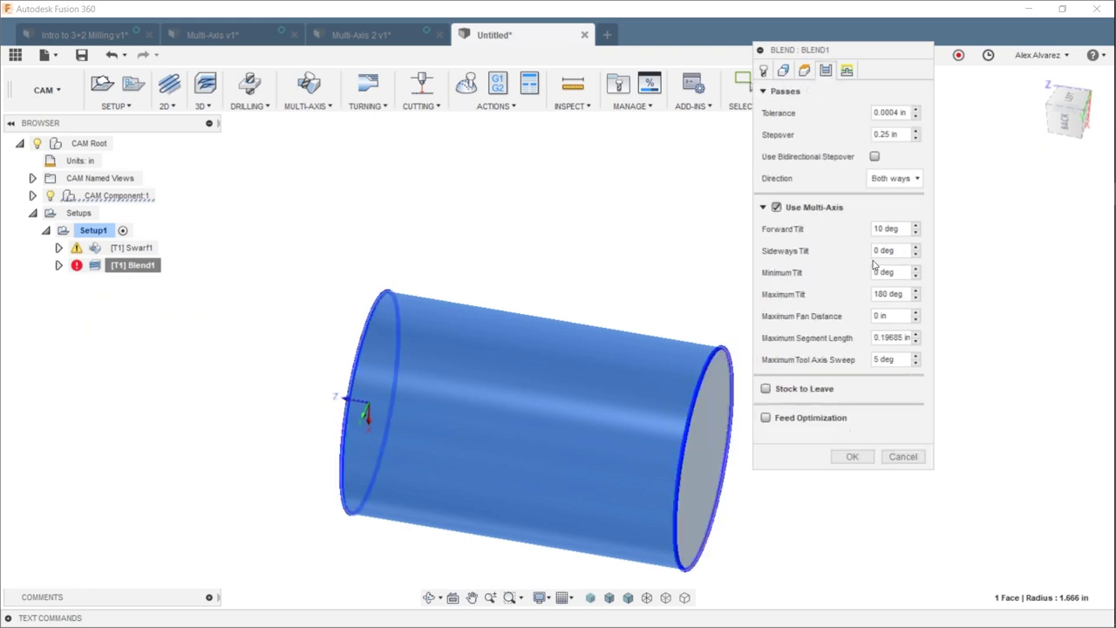
left_click(888, 228)
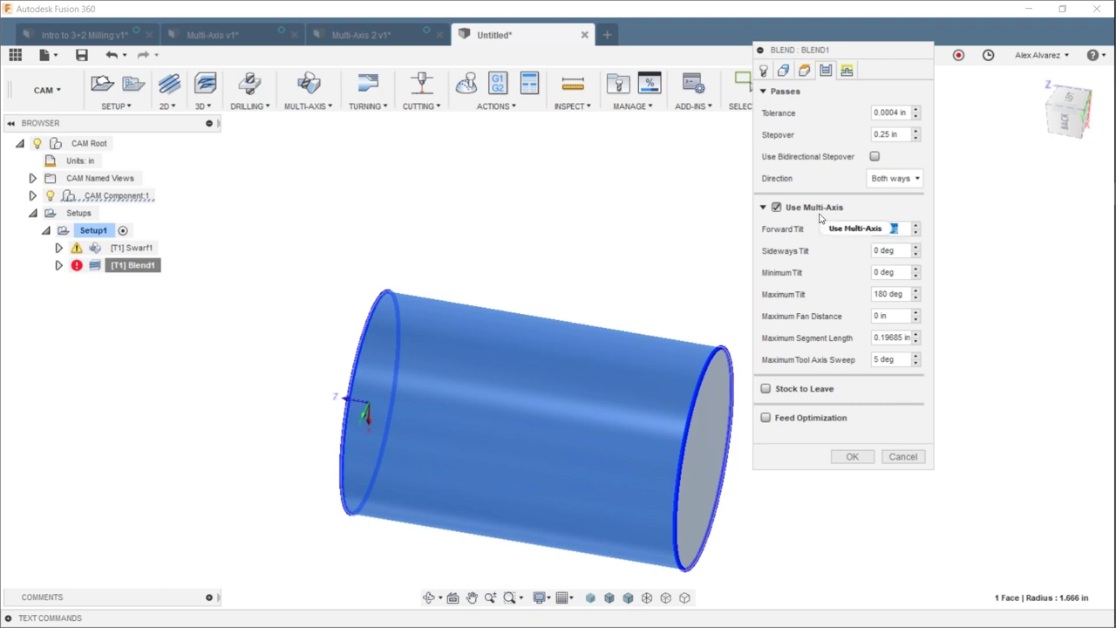
type("0")
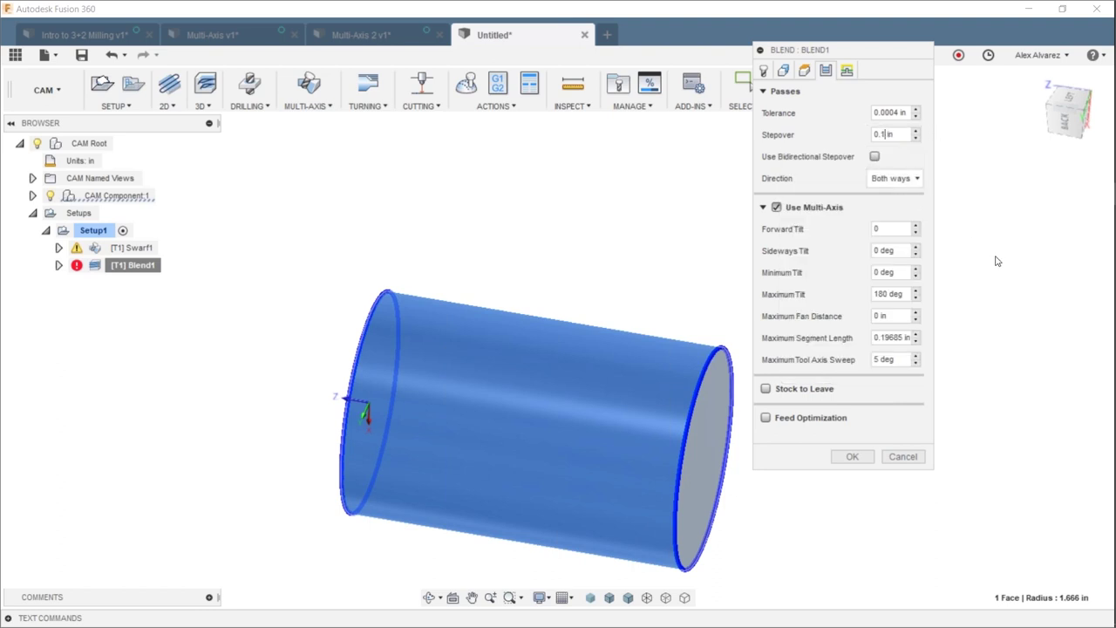
left_click(914, 178)
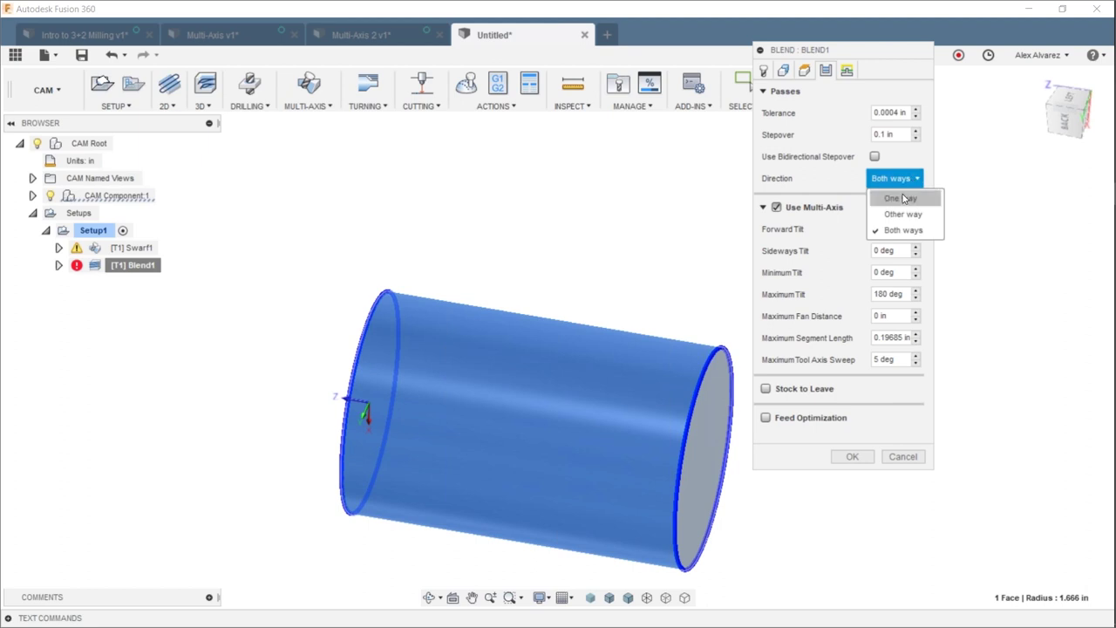
left_click(901, 199)
middle_click_drag(488, 275, 465, 337, "shift")
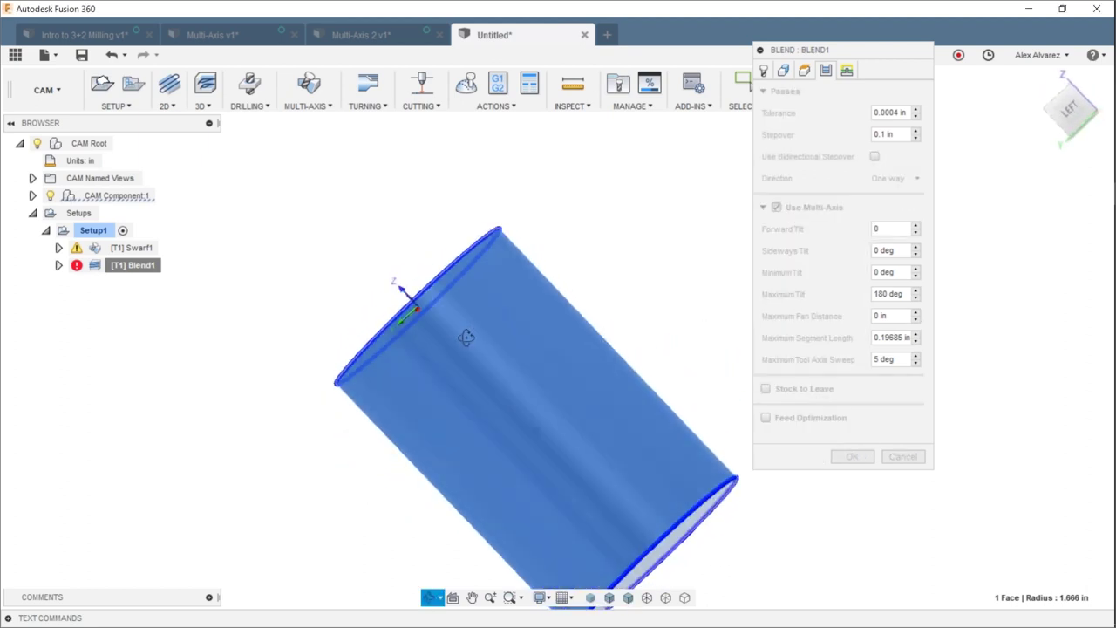
Set Minimum retraction policy and 30 maximum stay-down, then regenerate Blend1.
left_click(847, 71)
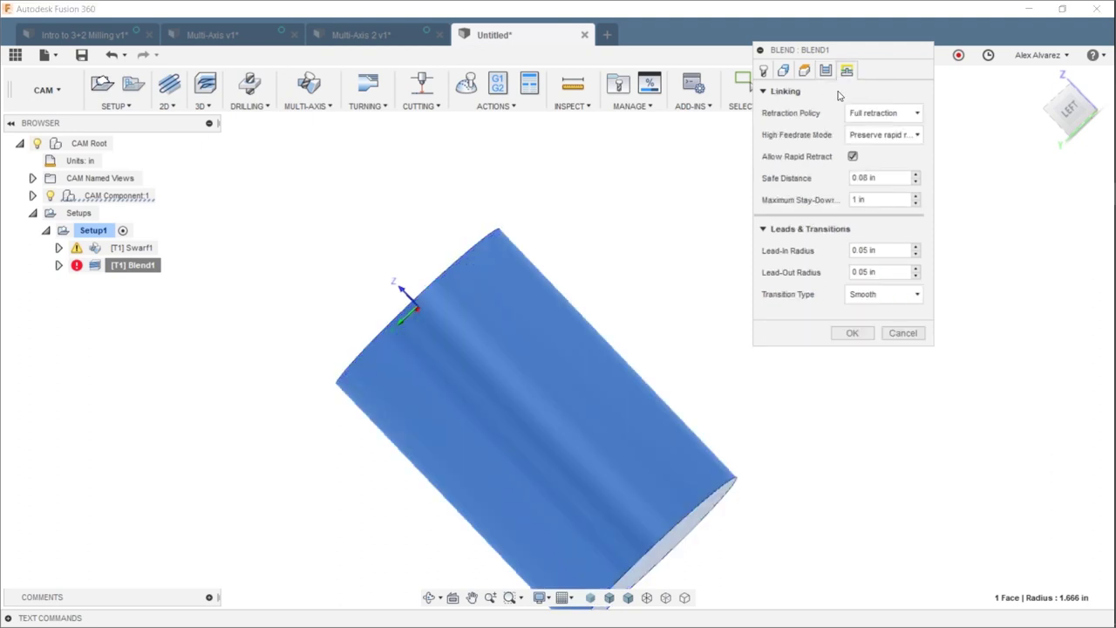
left_click(888, 113)
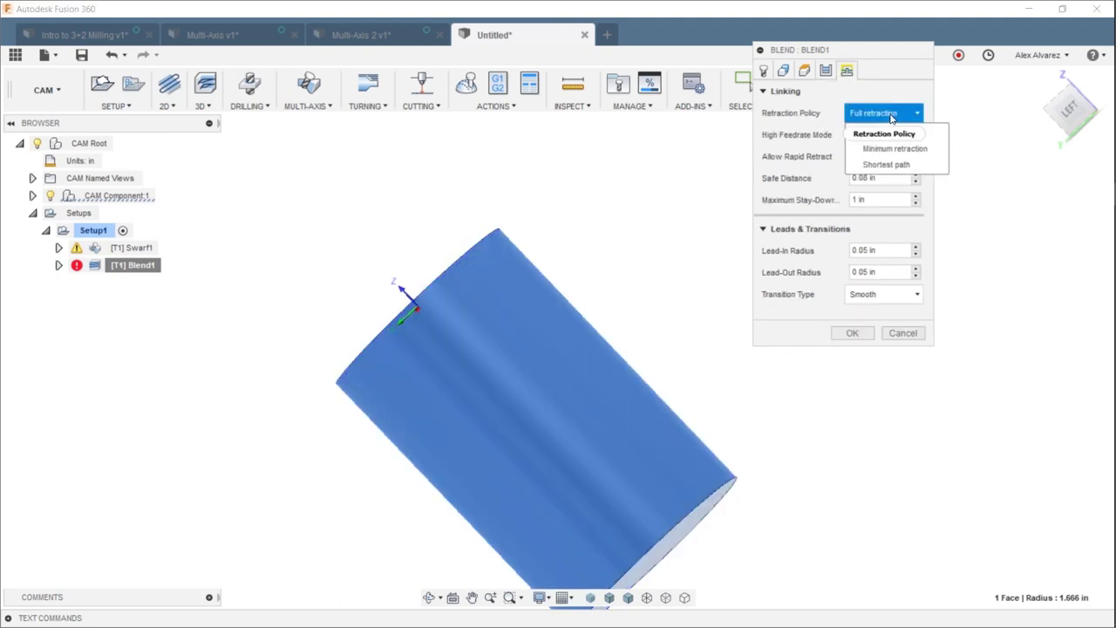
left_click(893, 149)
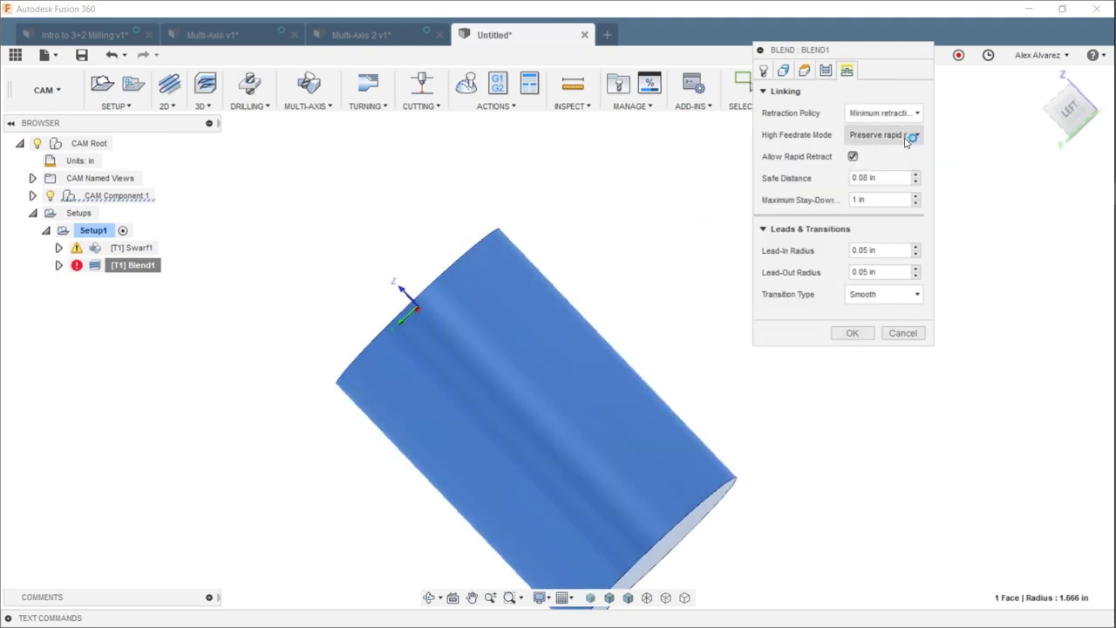
left_click(888, 199)
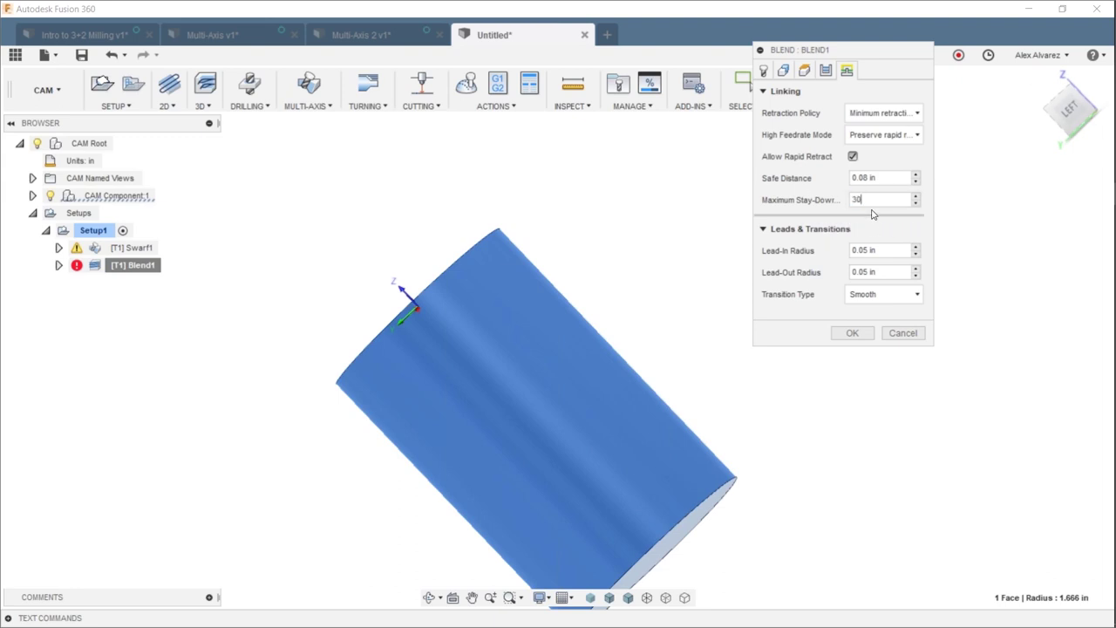
left_click(855, 335)
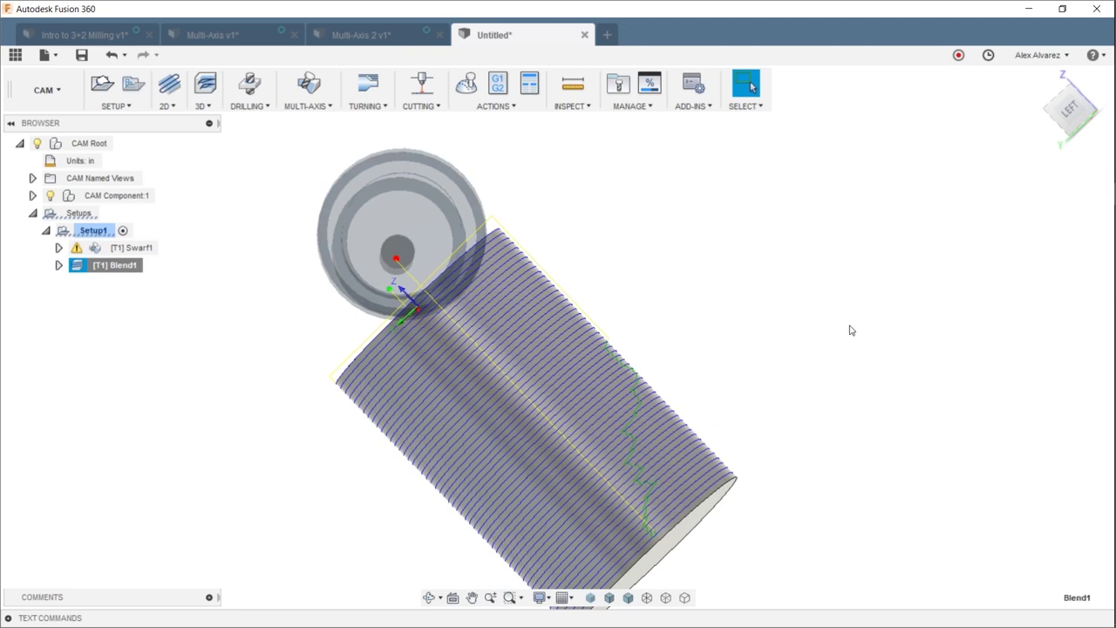
middle_click_drag(795, 477, 804, 417, "shift")
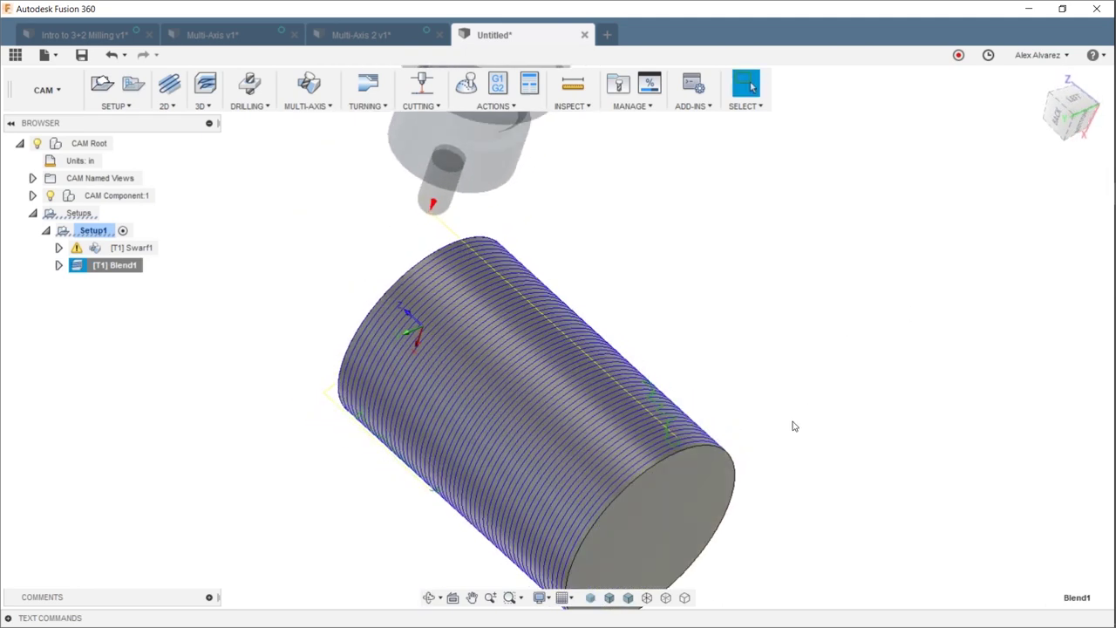
middle_click_drag(785, 438, 768, 454, "shift")
left_click(469, 83)
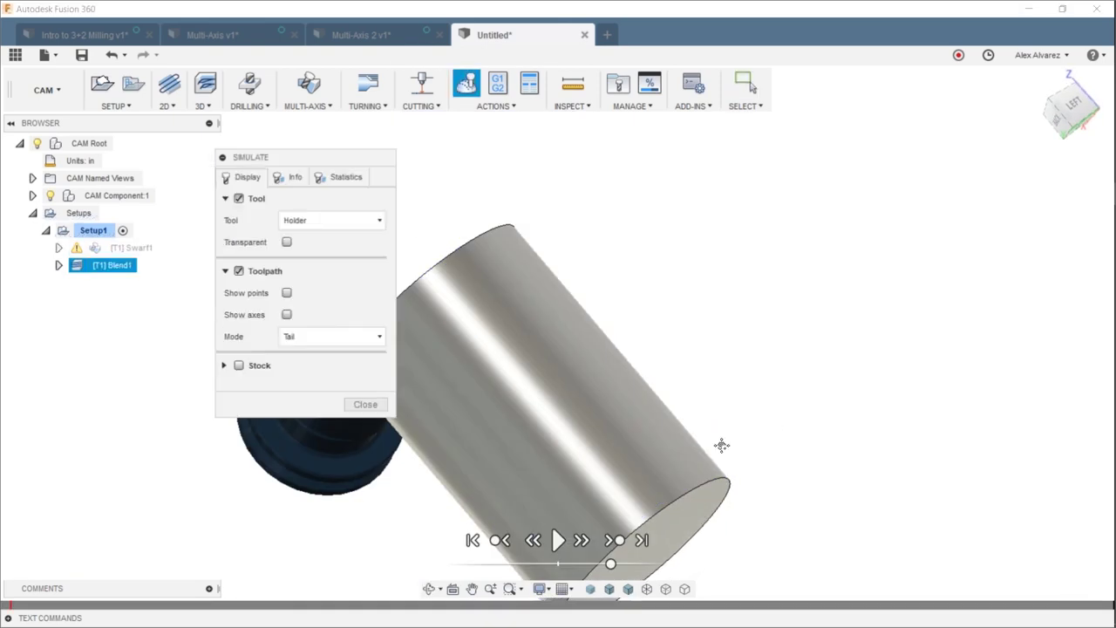
left_click(558, 541)
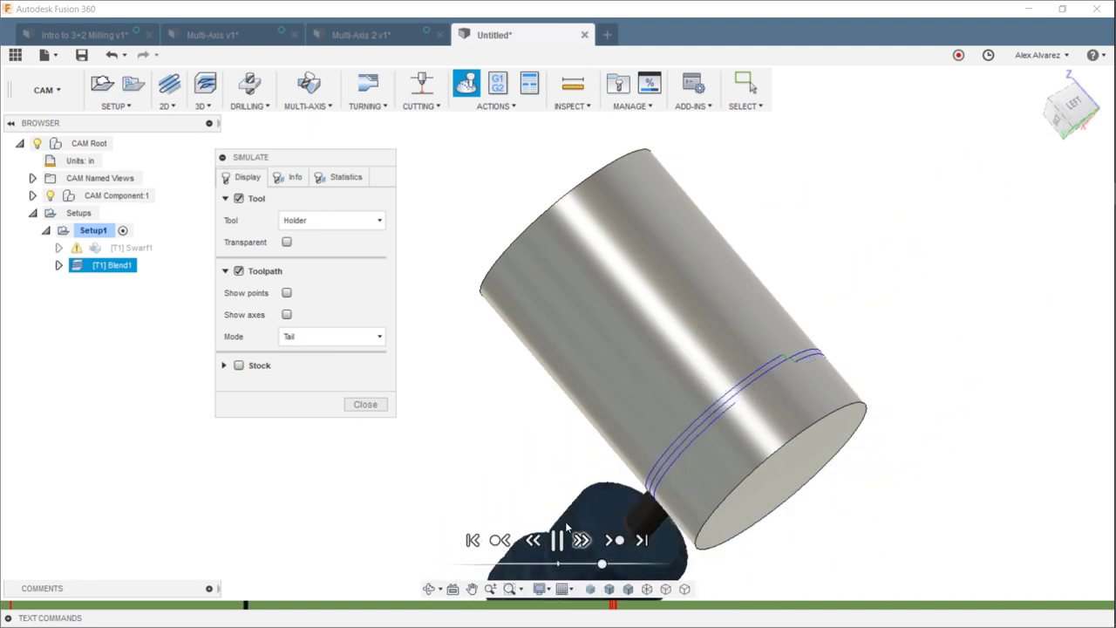
left_click(366, 404)
mouse_move(927, 341)
middle_mouse_down("shift")
mouse_move(890, 341)
mouse_move(849, 386)
mouse_move(947, 369)
mouse_move(930, 366)
mouse_move(934, 339)
middle_mouse_up("shift")
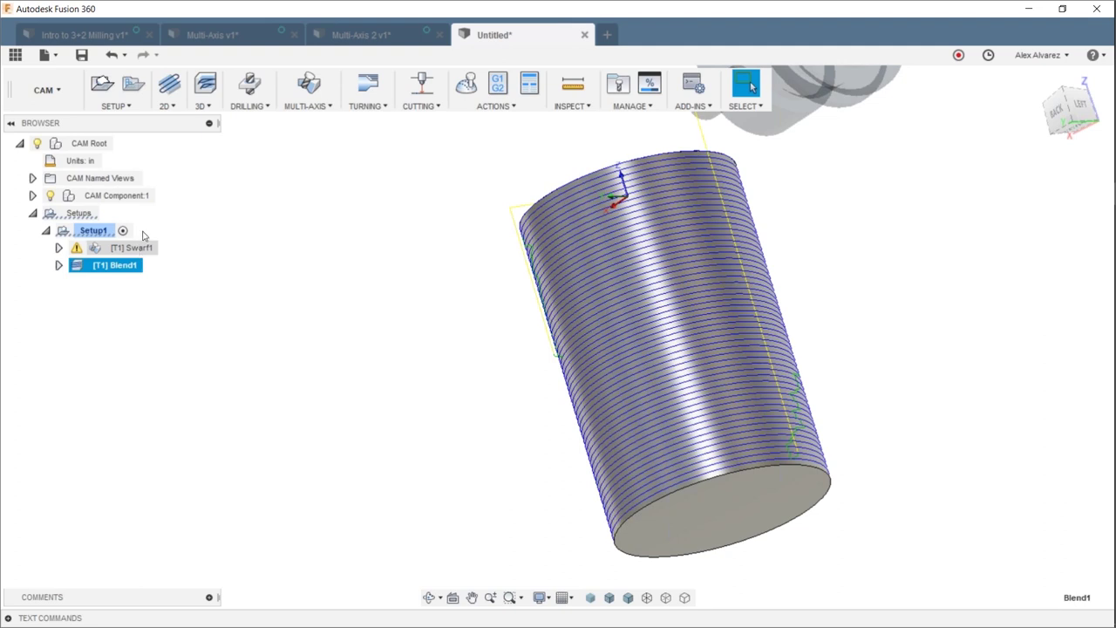
Show the Swarf1 toolpath and orbit to inspect its passes on the cylinder.
middle_click_drag(810, 468, 904, 483, "shift")
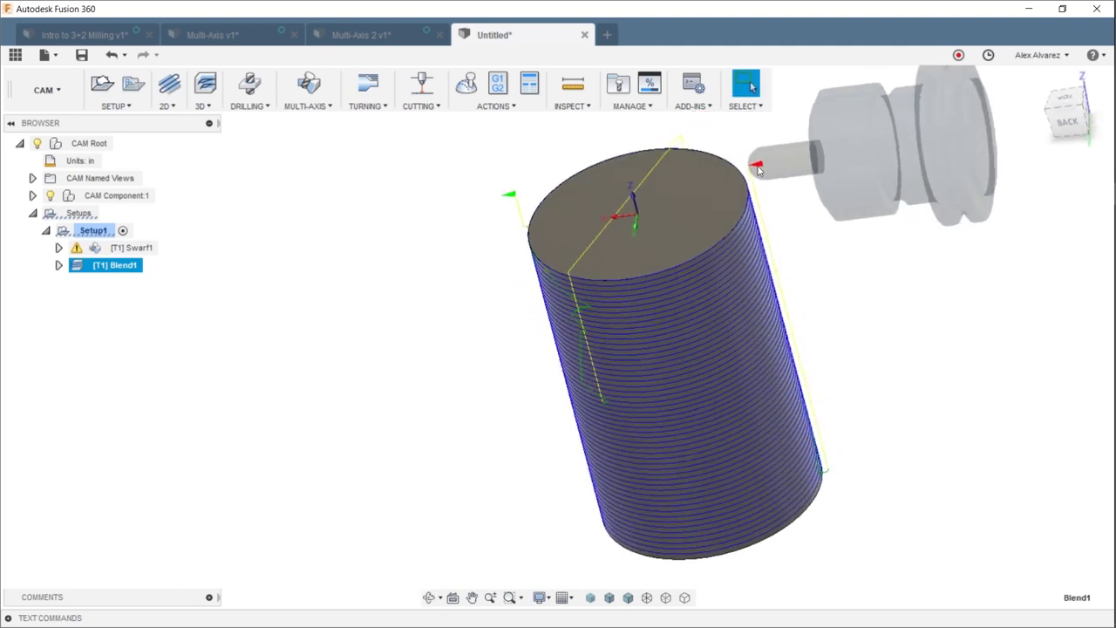
left_click(150, 249)
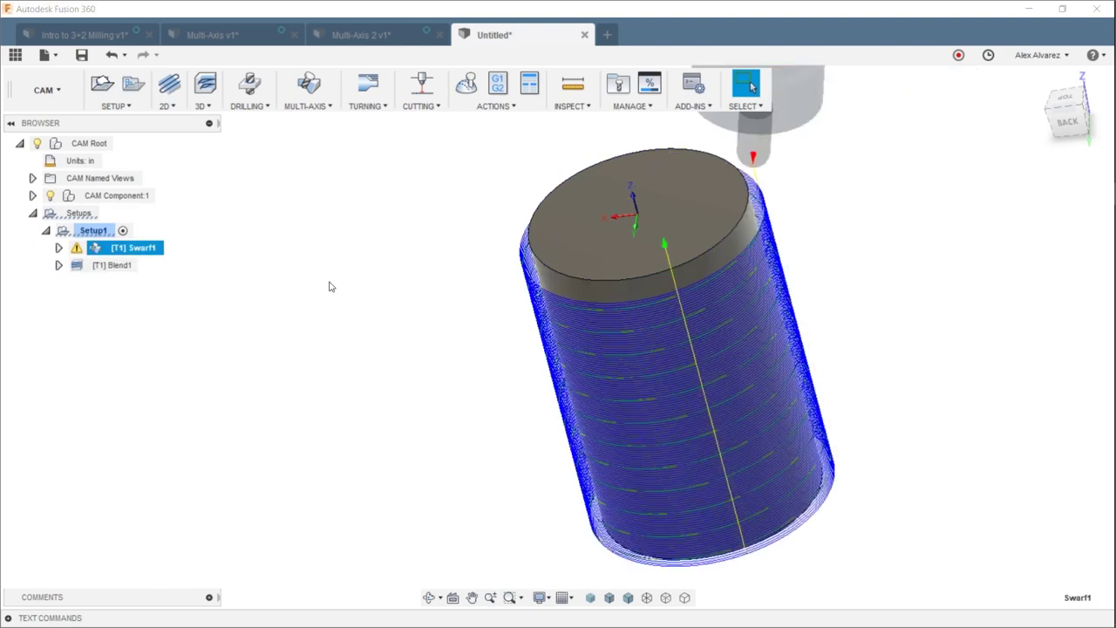
middle_click_drag(419, 346, 460, 310, "shift")
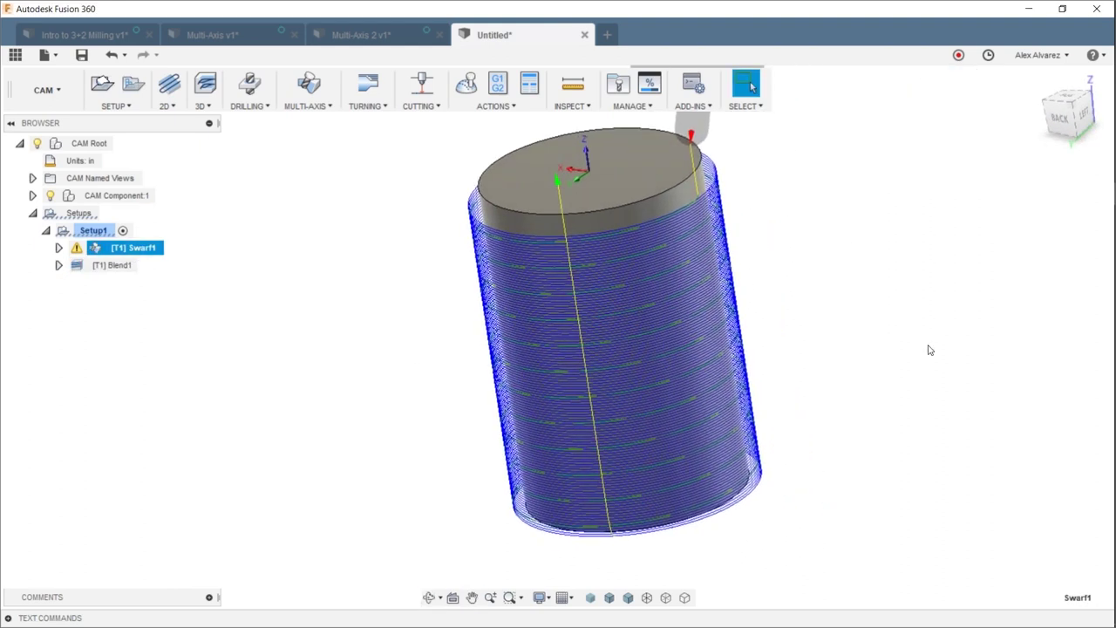
Post Swarf1 to 1001.nc on the Desktop, replacing the existing file, then return from the log.
left_click(497, 84)
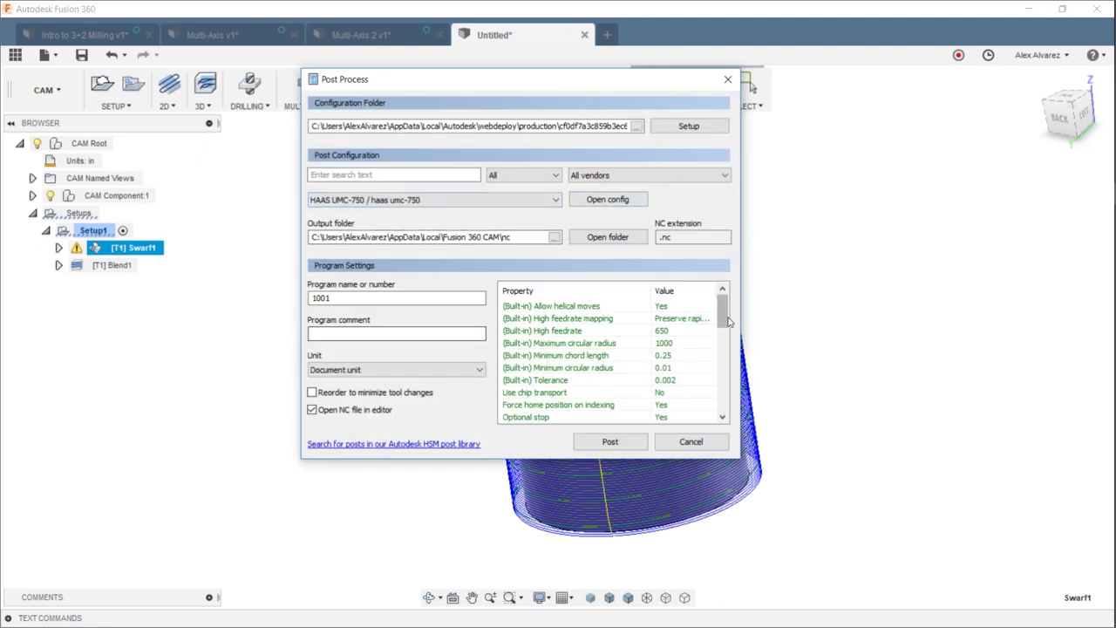
left_click_drag(722, 320, 722, 345)
left_click(609, 441)
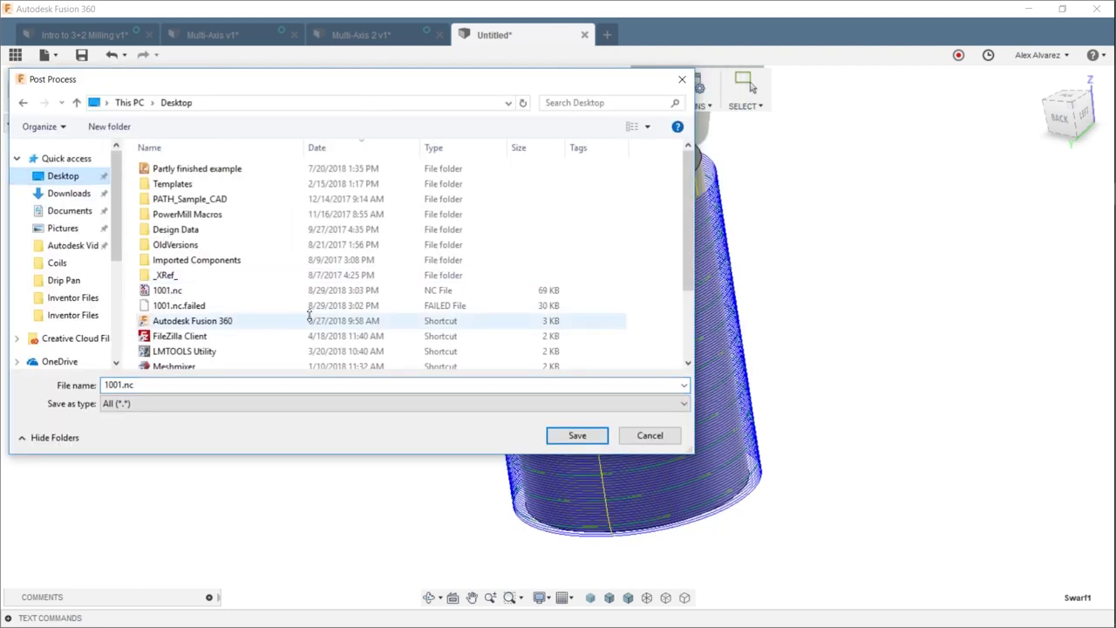
left_click(591, 438)
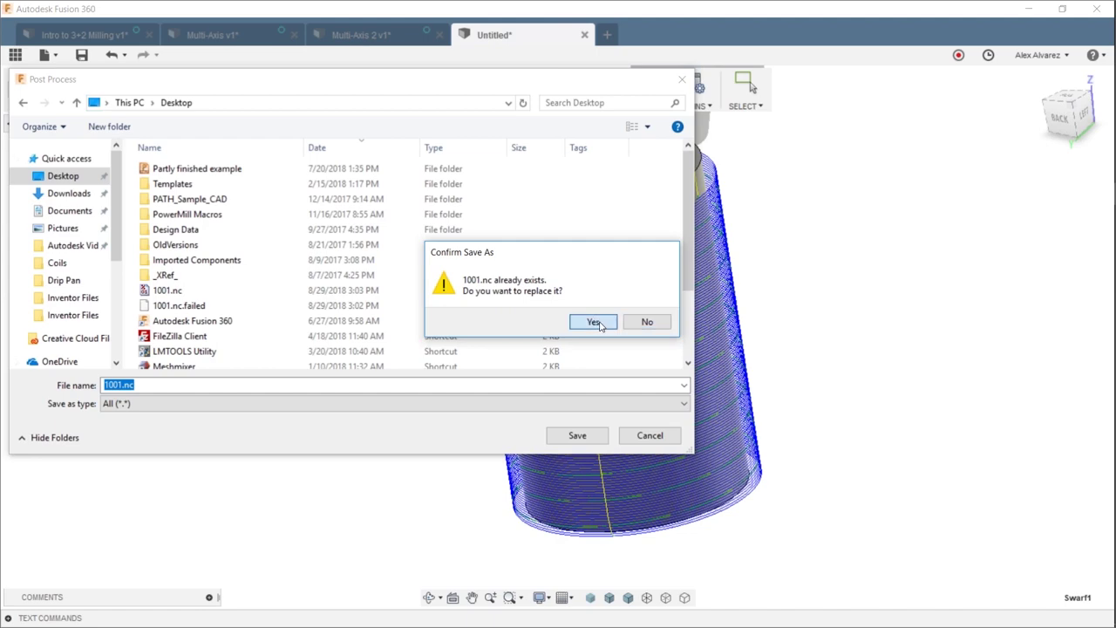
left_click(595, 323)
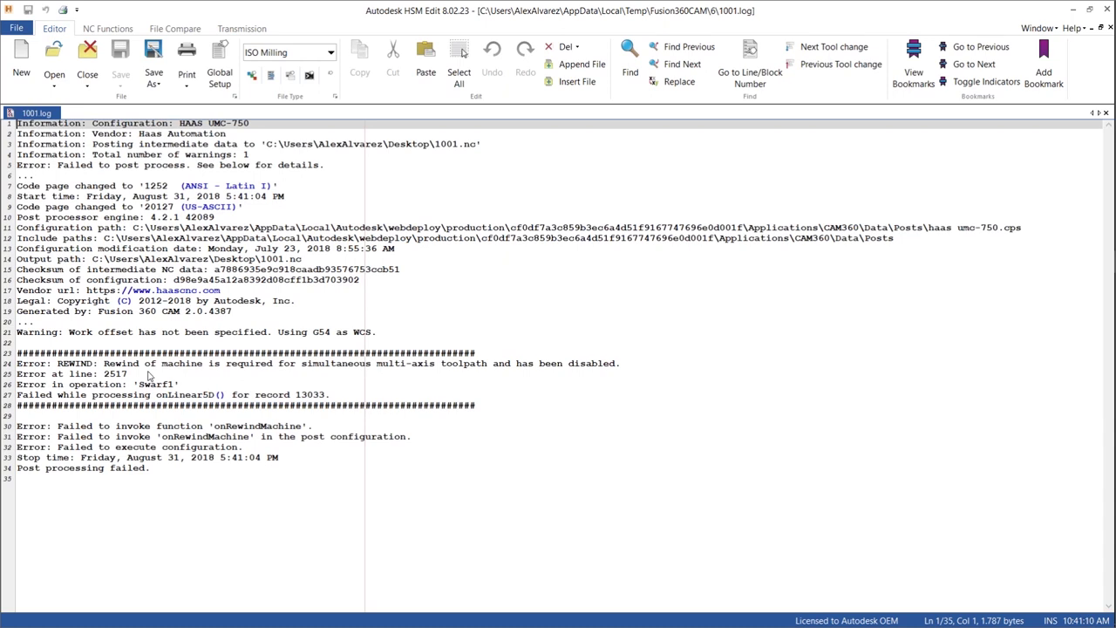
key("alt+Tab")
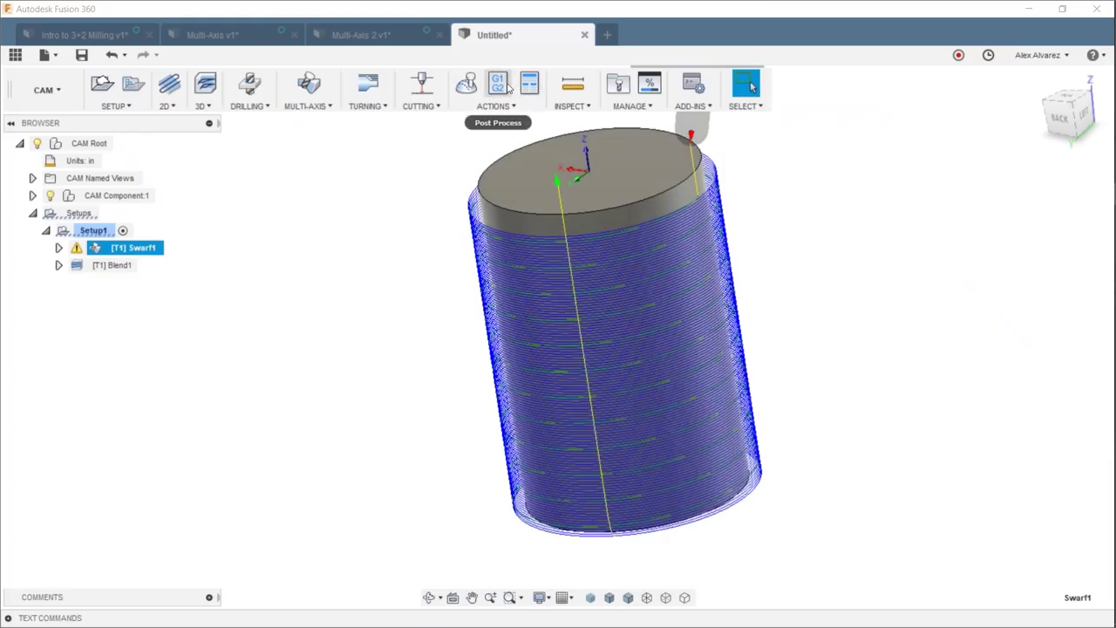
In Multi-Axis 2 v1, post the Swarf3 toolpath to 1001.nc on the Desktop.
left_click(367, 34)
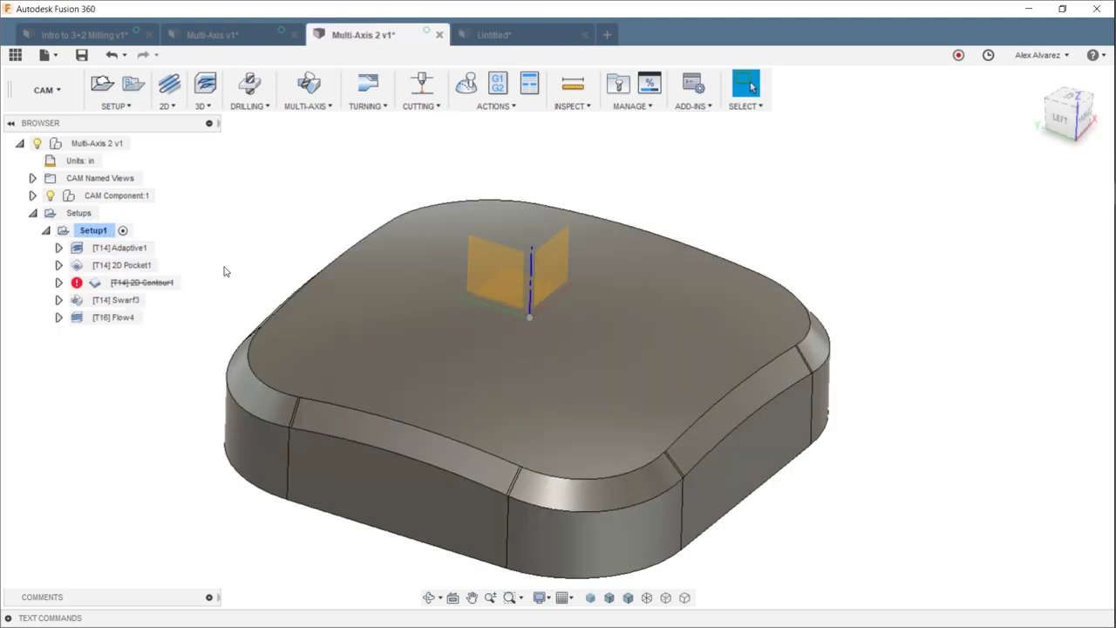
left_click(117, 299)
left_click(497, 83)
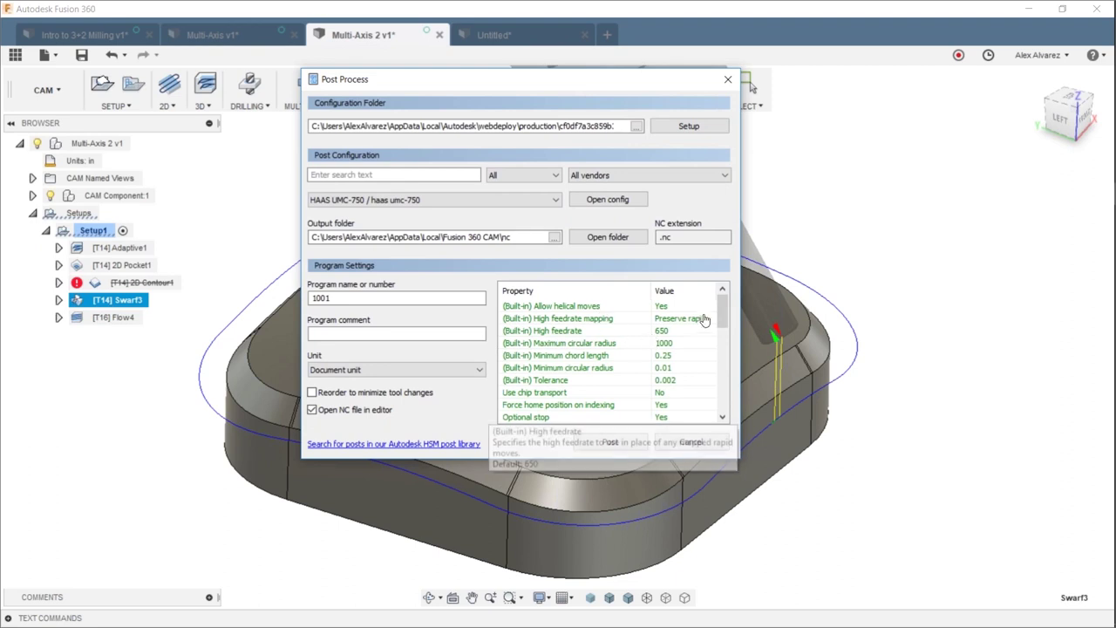
left_click_drag(722, 308, 722, 332)
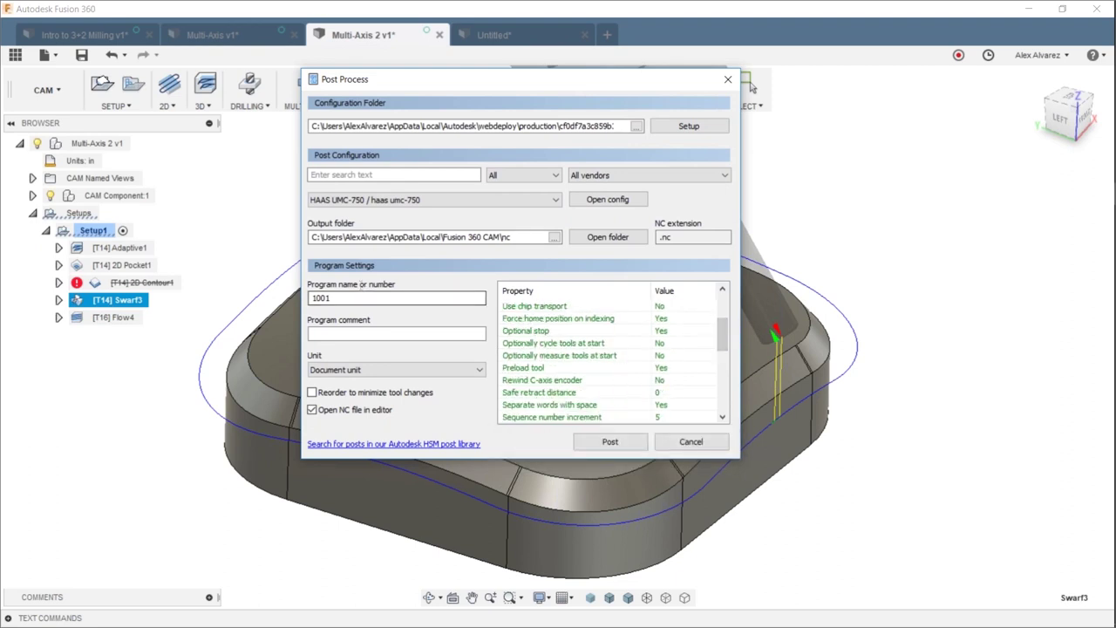
left_click(610, 442)
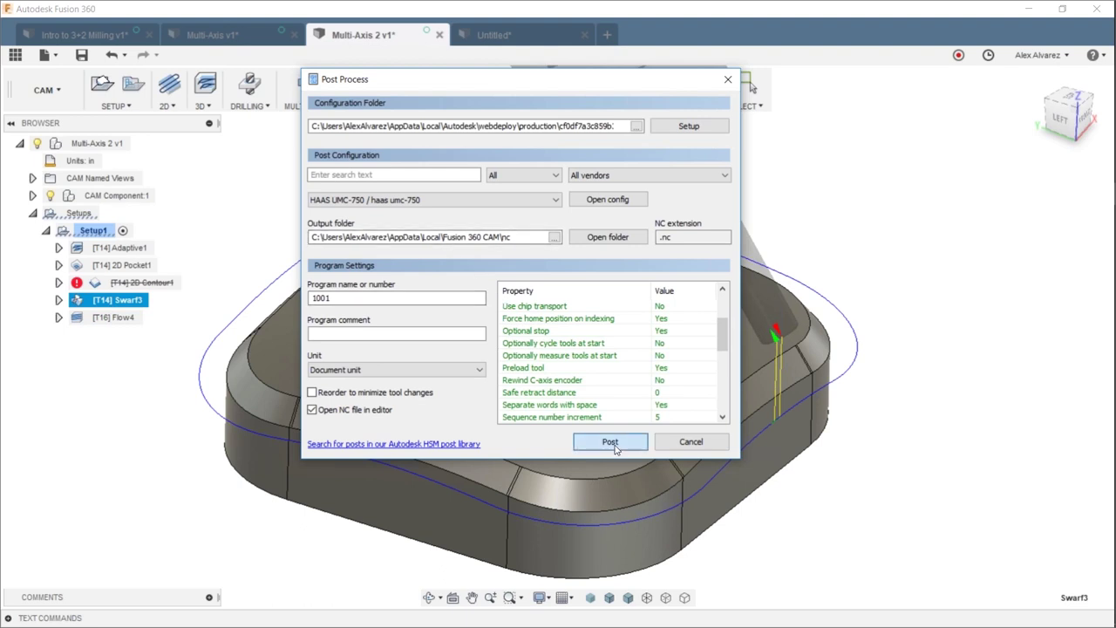
left_click(65, 177)
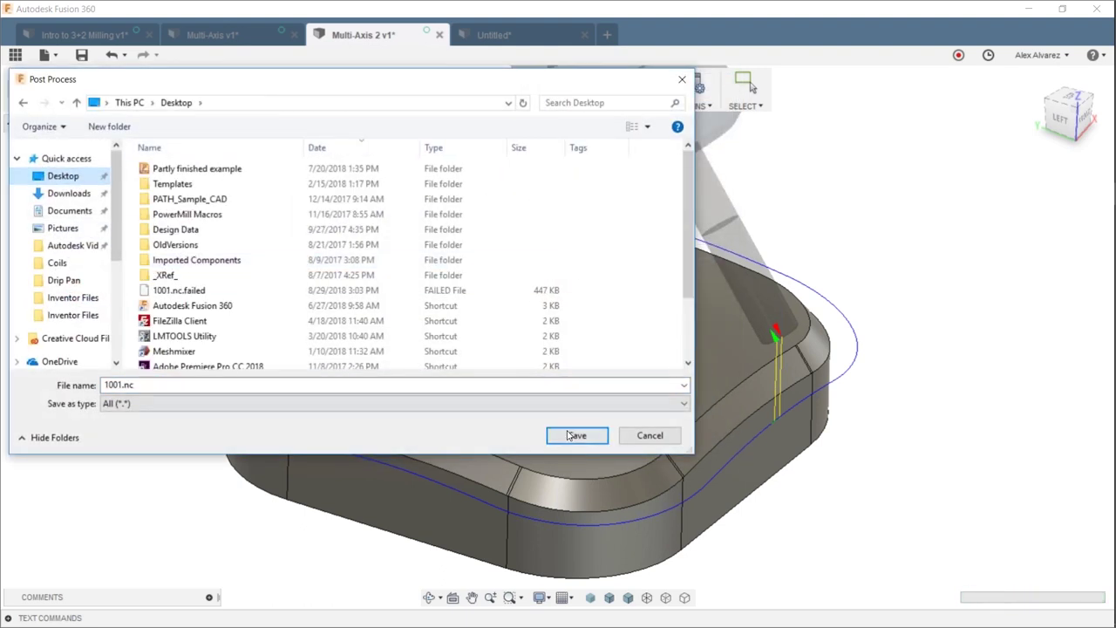
left_click(577, 435)
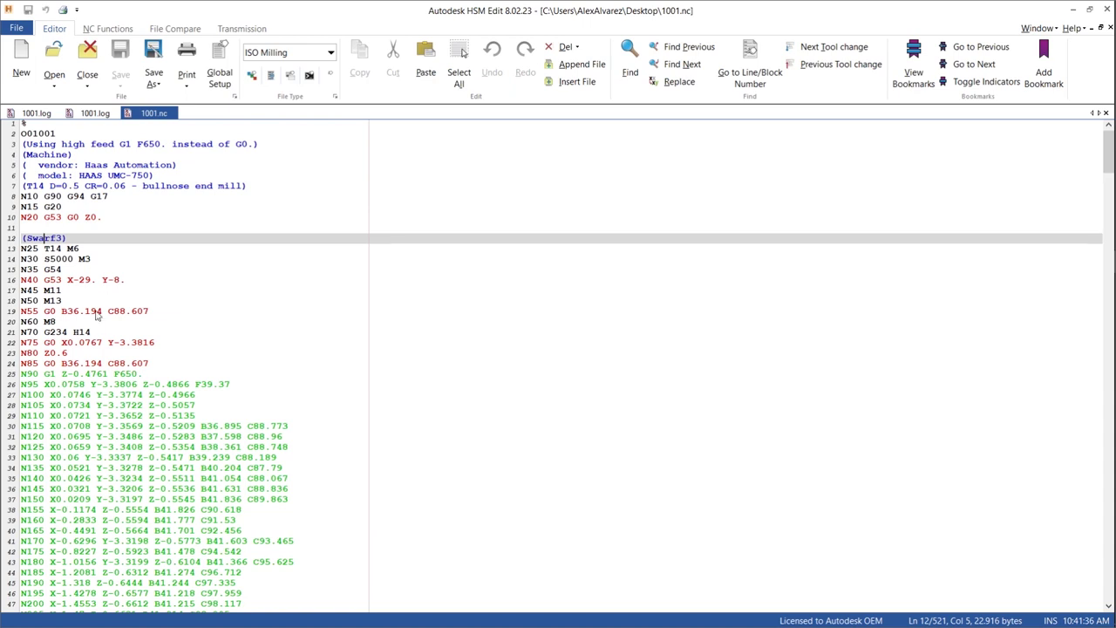
Highlight line 19's B36.194 C88.607 rotary values, scroll the NC code, then return to Fusion 360.
left_click(60, 312)
left_click_drag(60, 315, 149, 312)
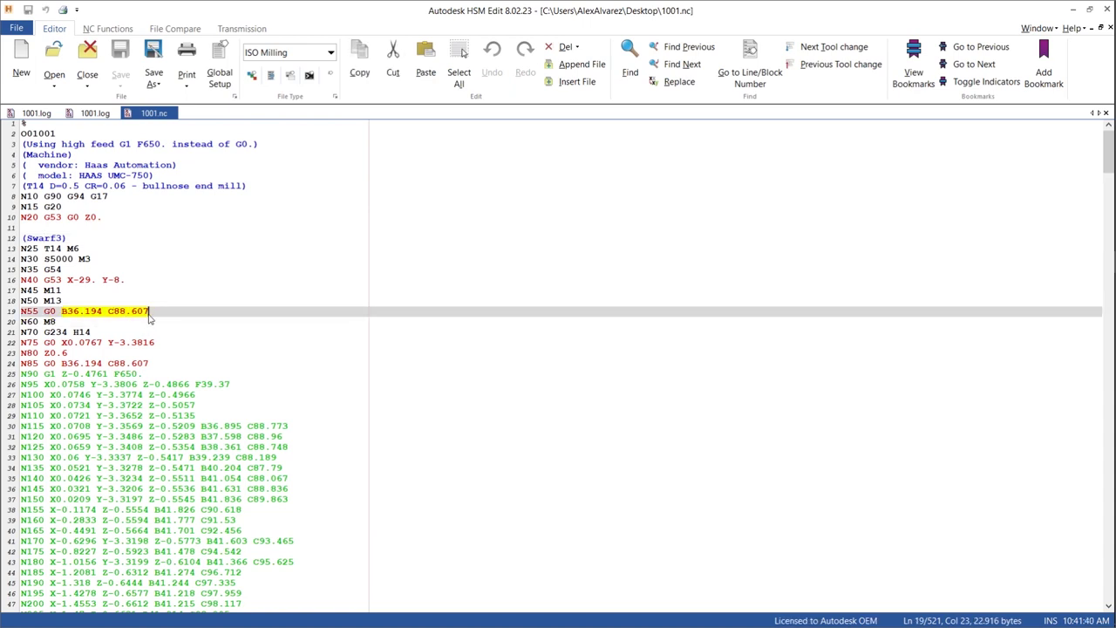
left_click(63, 314)
left_click_drag(63, 317, 150, 317)
scroll(198, 380, "down", 4)
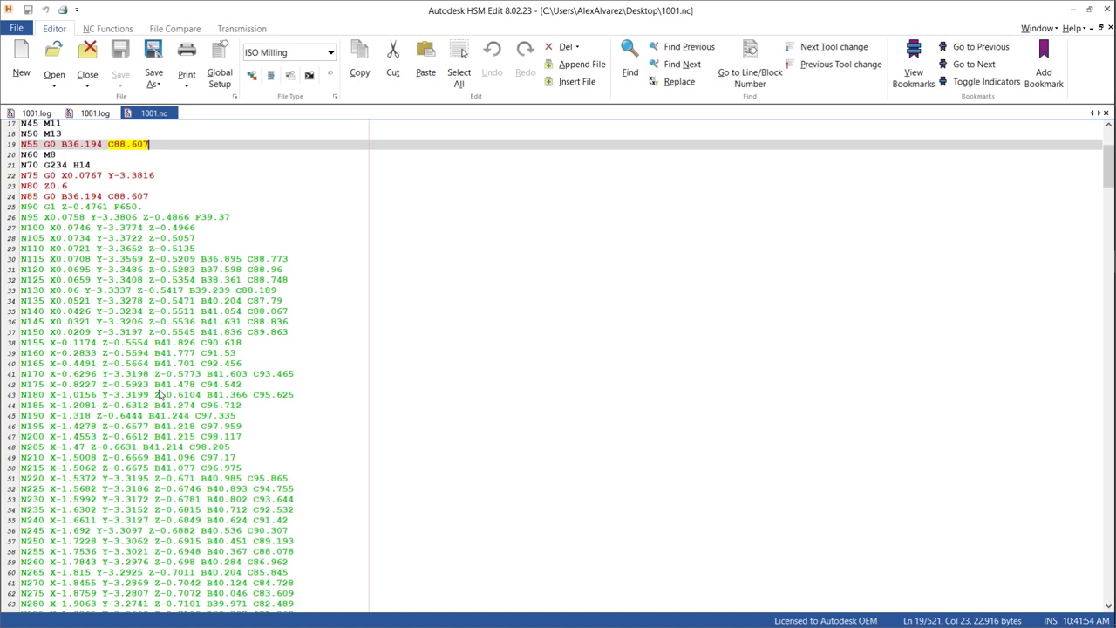
scroll(163, 392, "down", 5)
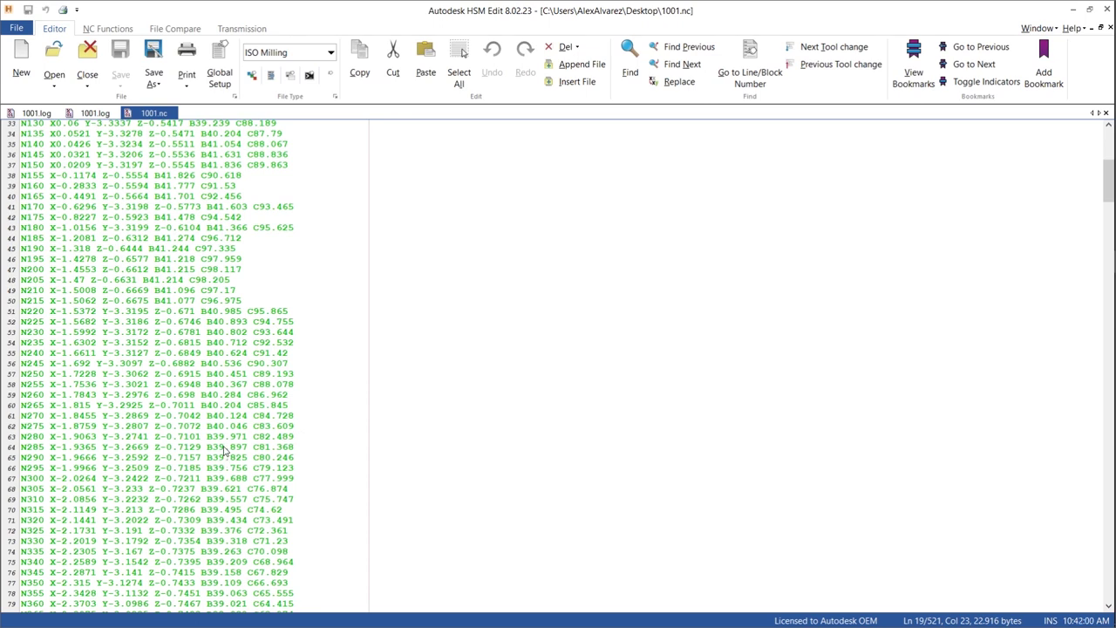
scroll(223, 449, "up", 10)
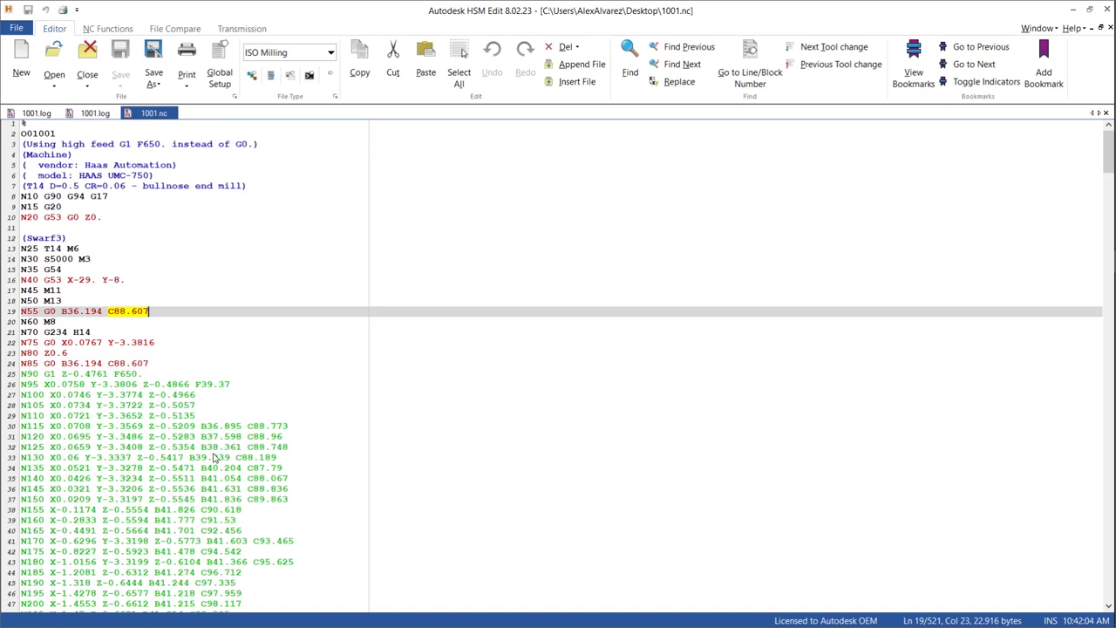
left_click(115, 301)
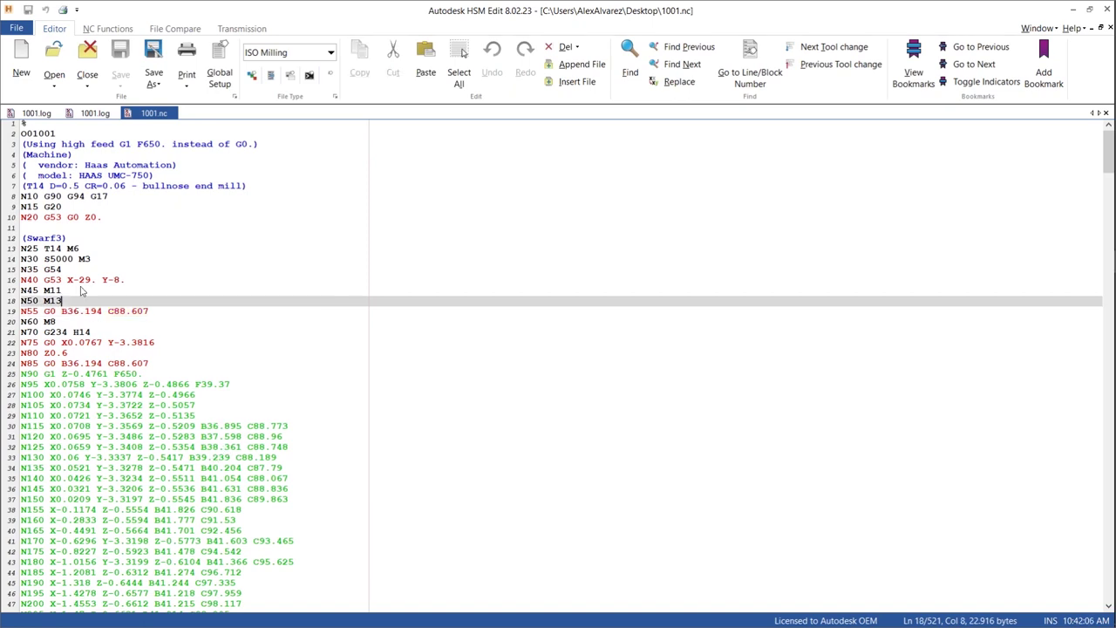
key("alt+Tab")
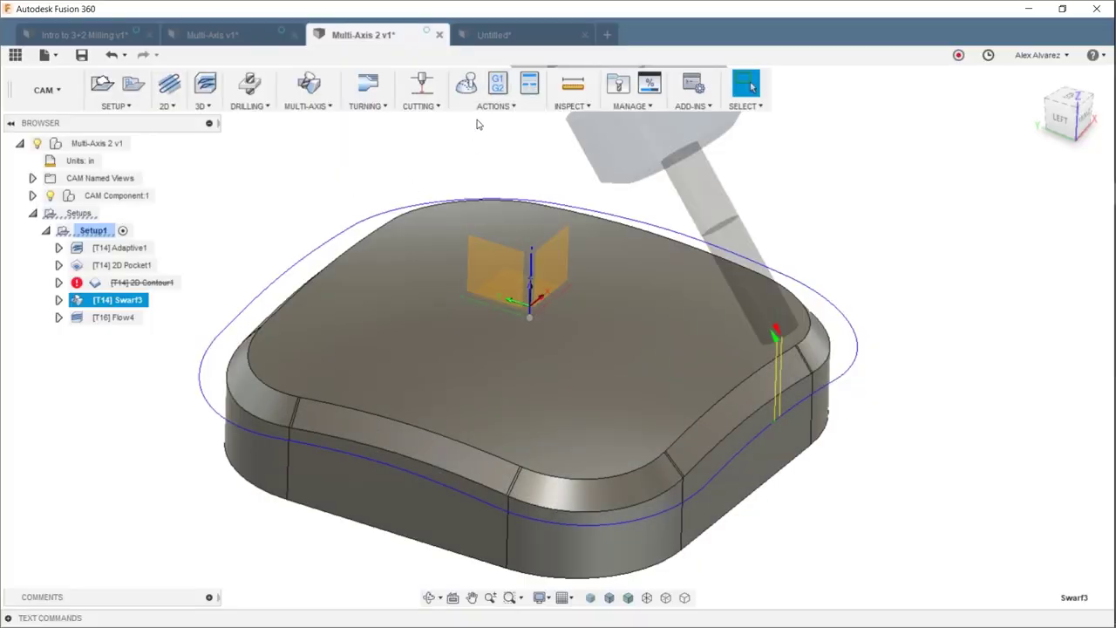
Review the if (true) block and machineConfiguration line 374 in haas umc-750.cps.
left_click(494, 94)
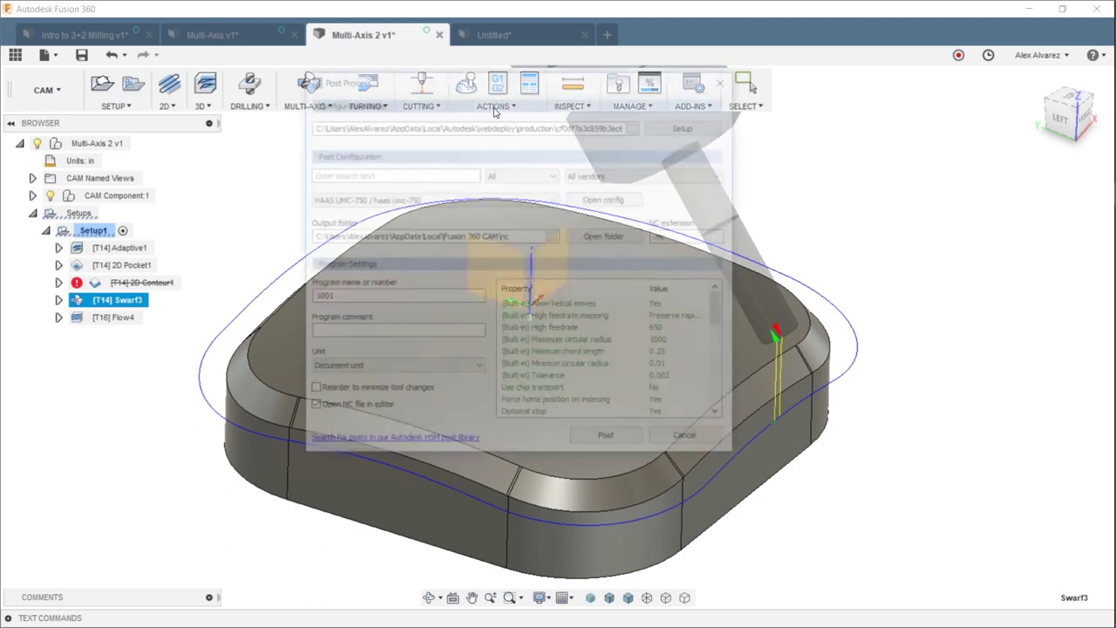
key("Escape")
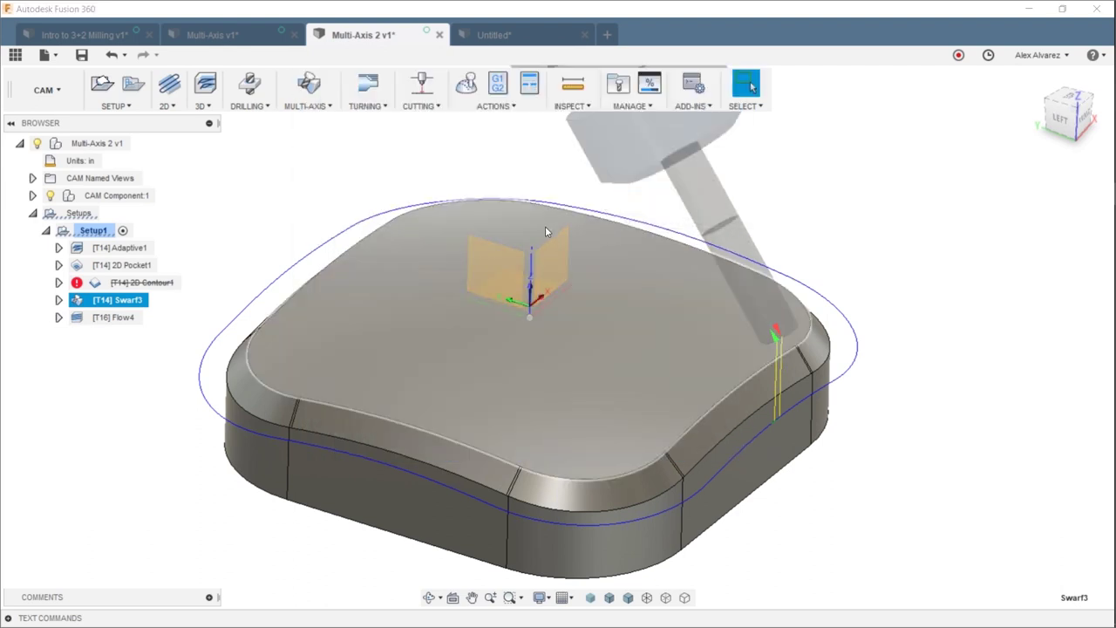
key("alt+Tab")
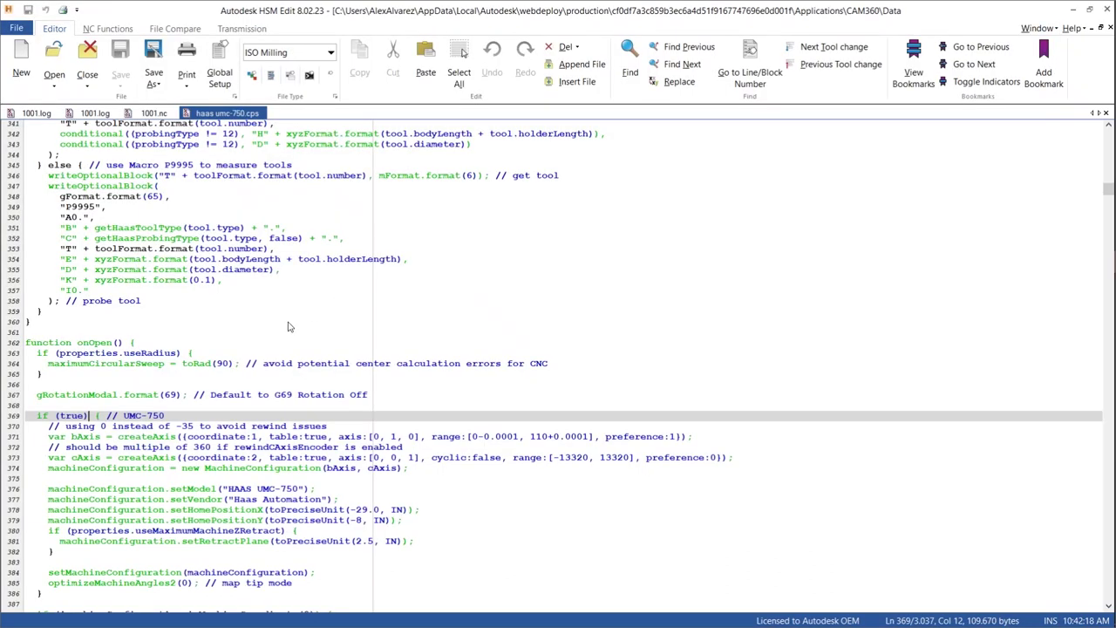
scroll(286, 323, "down", 4)
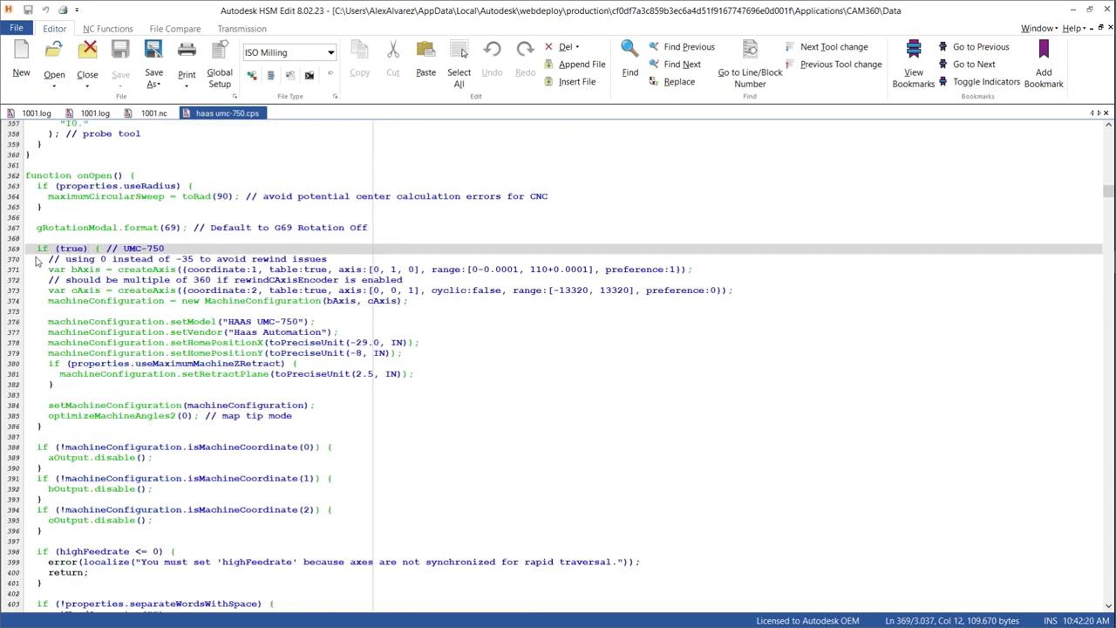
left_click_drag(33, 251, 89, 250)
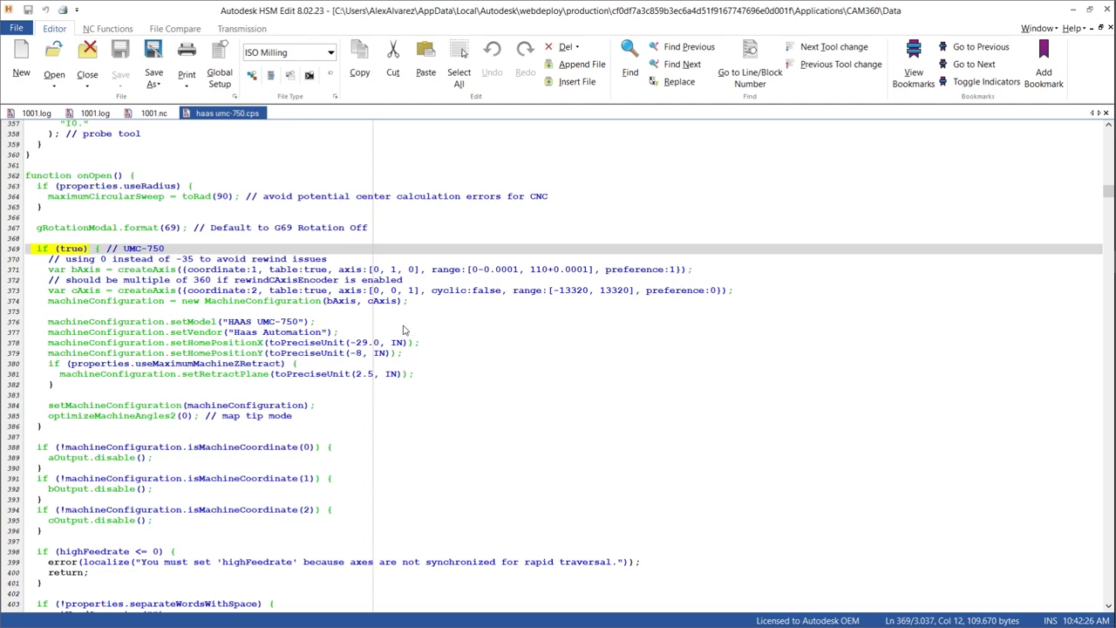
left_click(385, 302)
left_click_drag(384, 302, 60, 302)
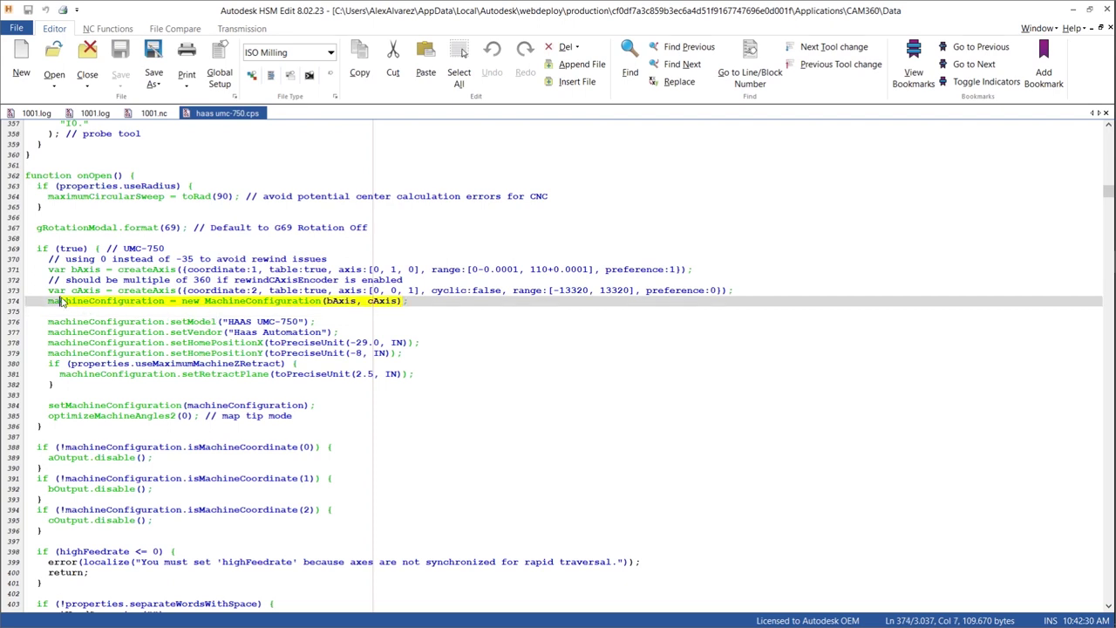
key("shift+Left")
key("alt+Tab")
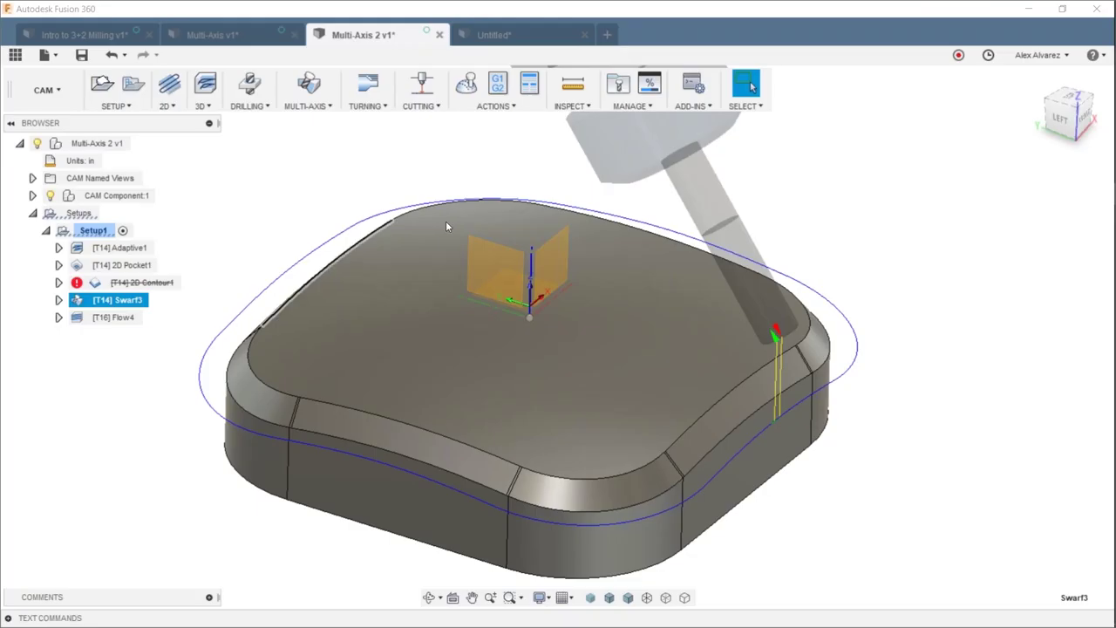
Choose the HAAS (pre-NGC) / haas post configuration and open haas.cps in the editor.
left_click(497, 83)
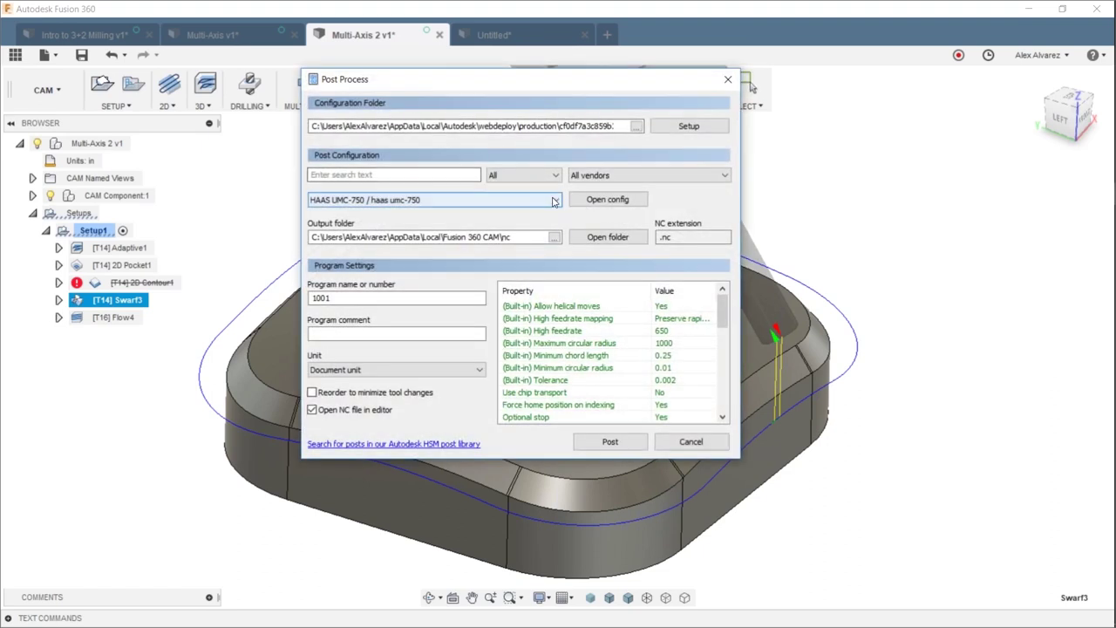
left_click(555, 201)
scroll(406, 251, "up", 2)
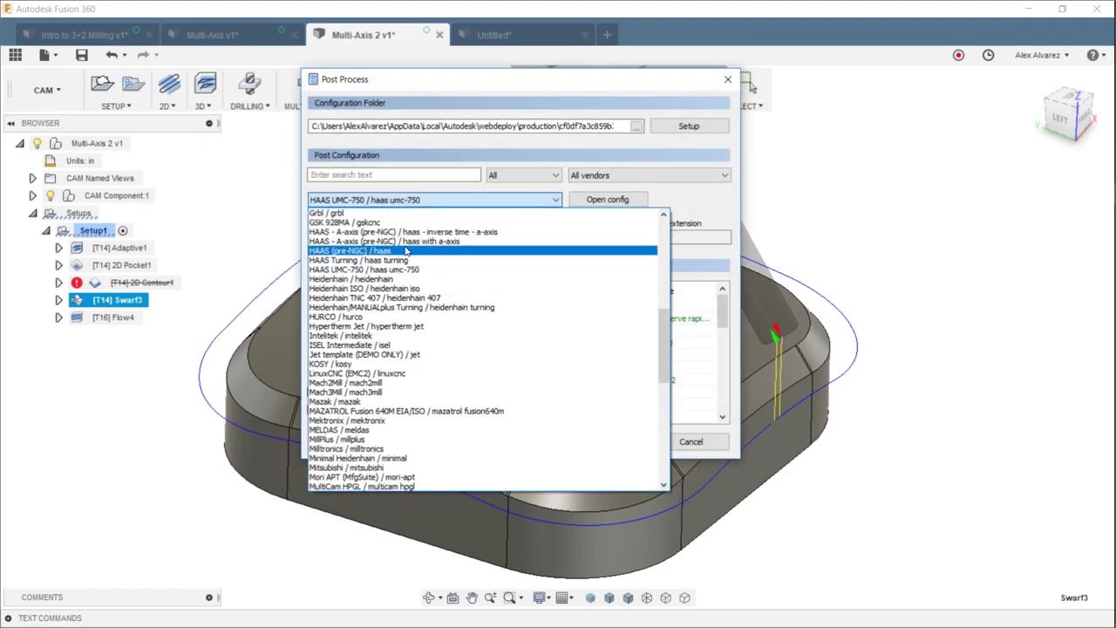
left_click(406, 251)
left_click(607, 199)
key("alt+Tab")
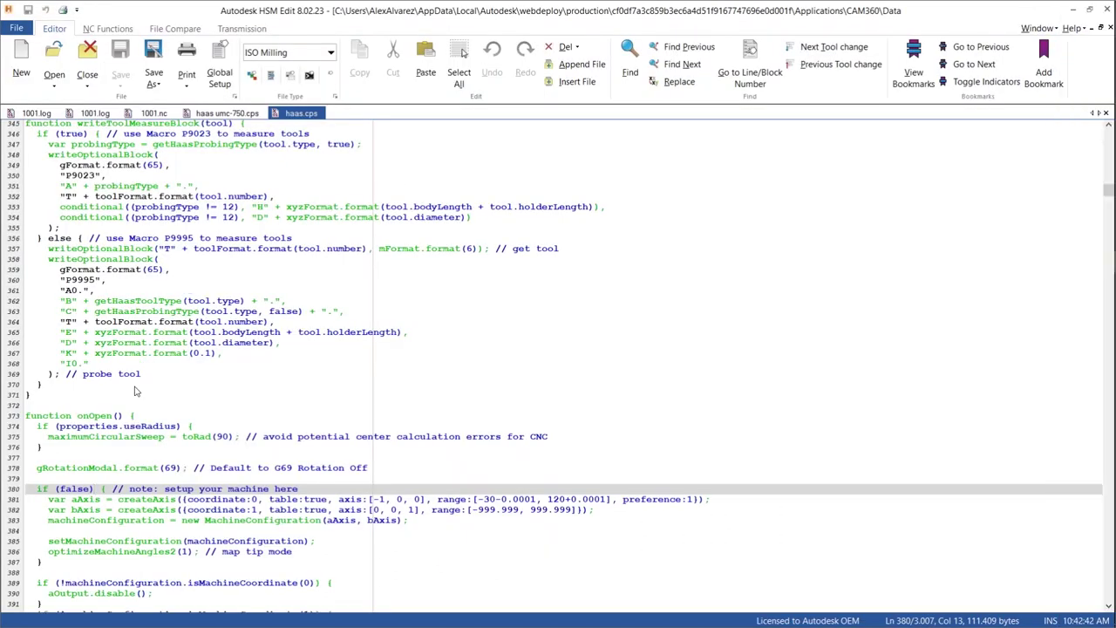
scroll(135, 391, "down", 1)
scroll(109, 421, "down", 1)
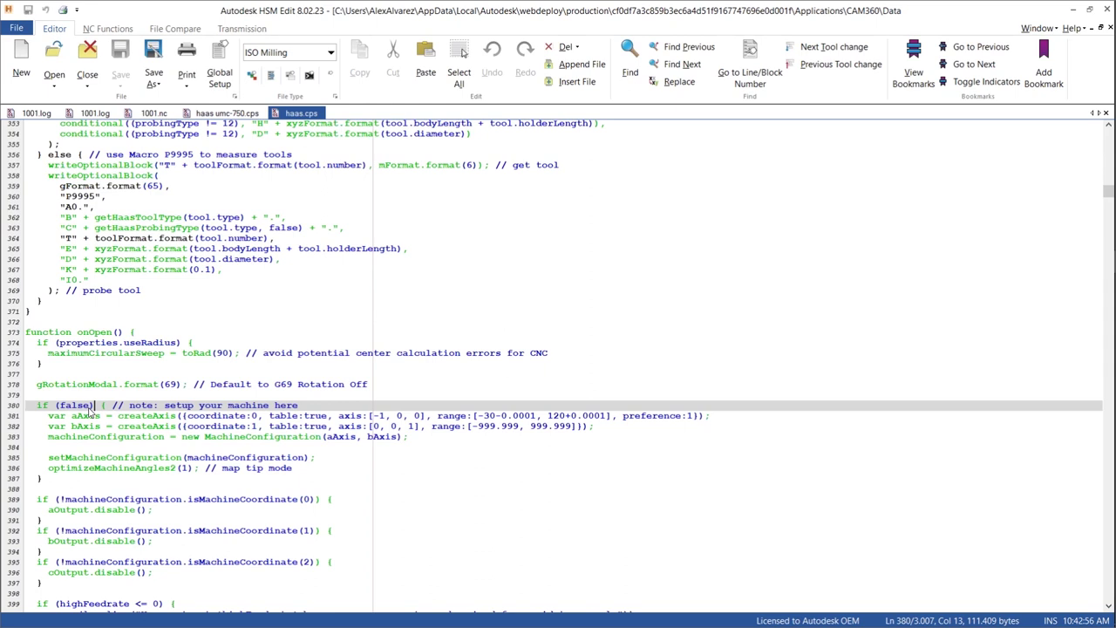
key("Left")
left_click(371, 416)
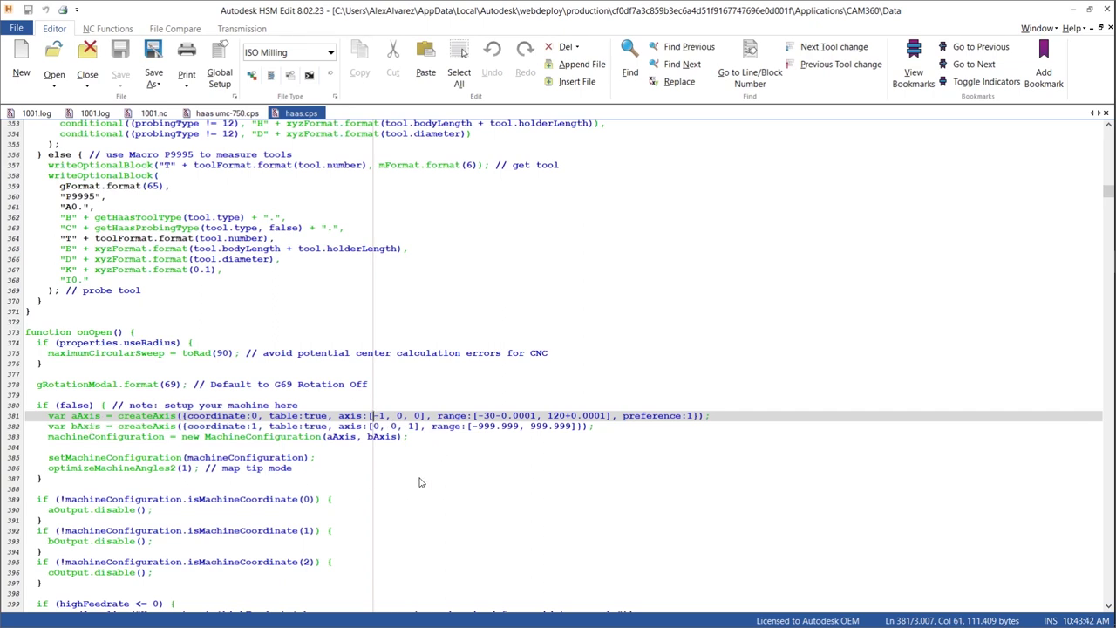
left_click(409, 427)
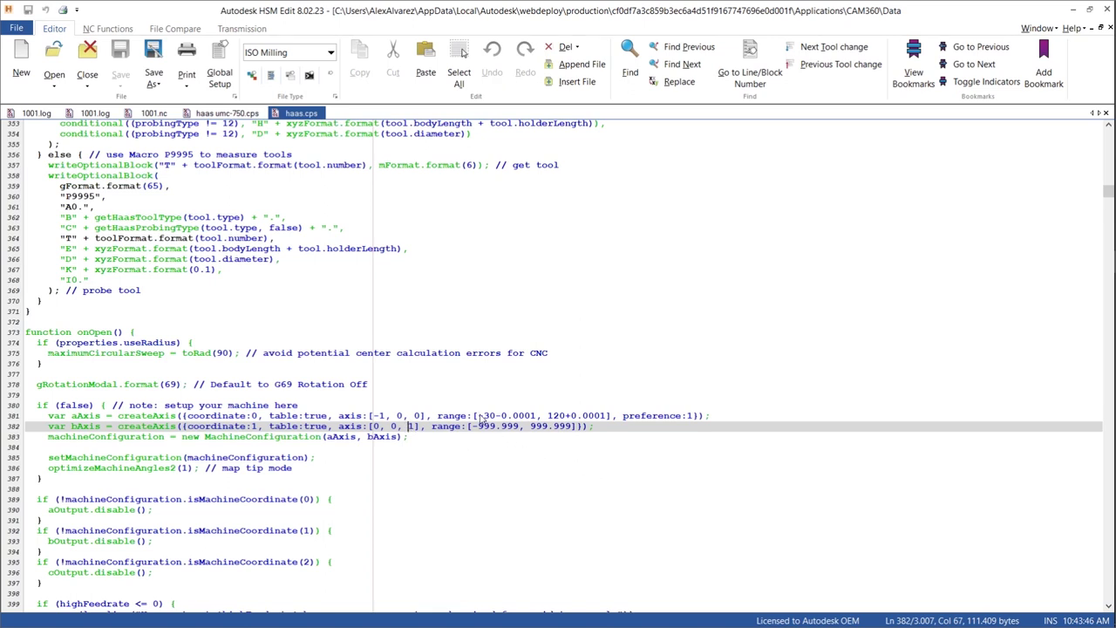
left_click_drag(478, 416, 606, 420)
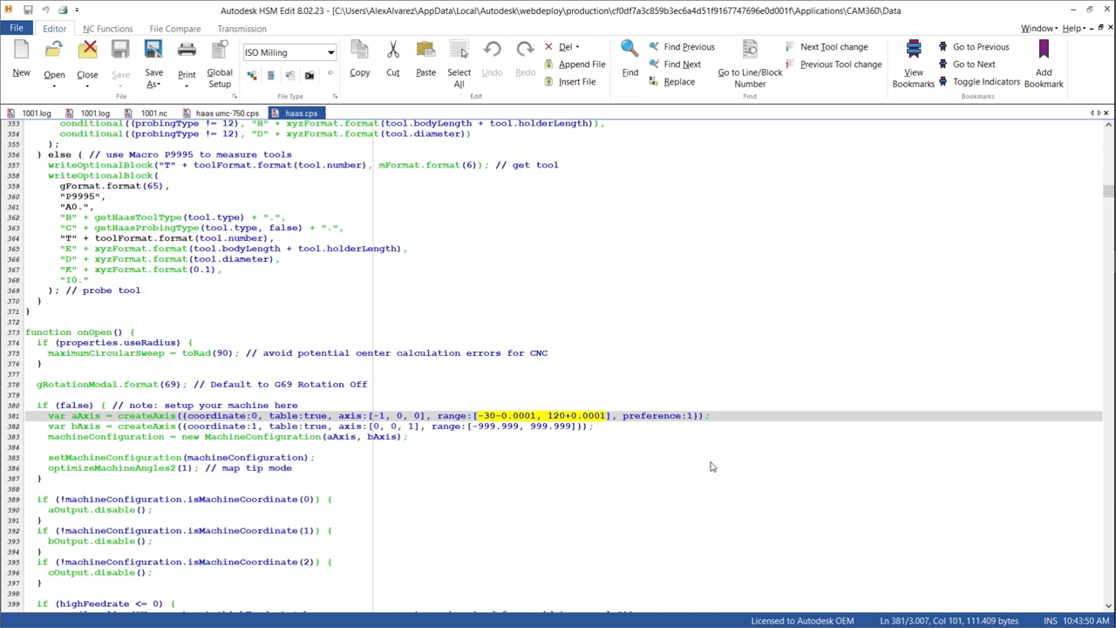
left_click(692, 418)
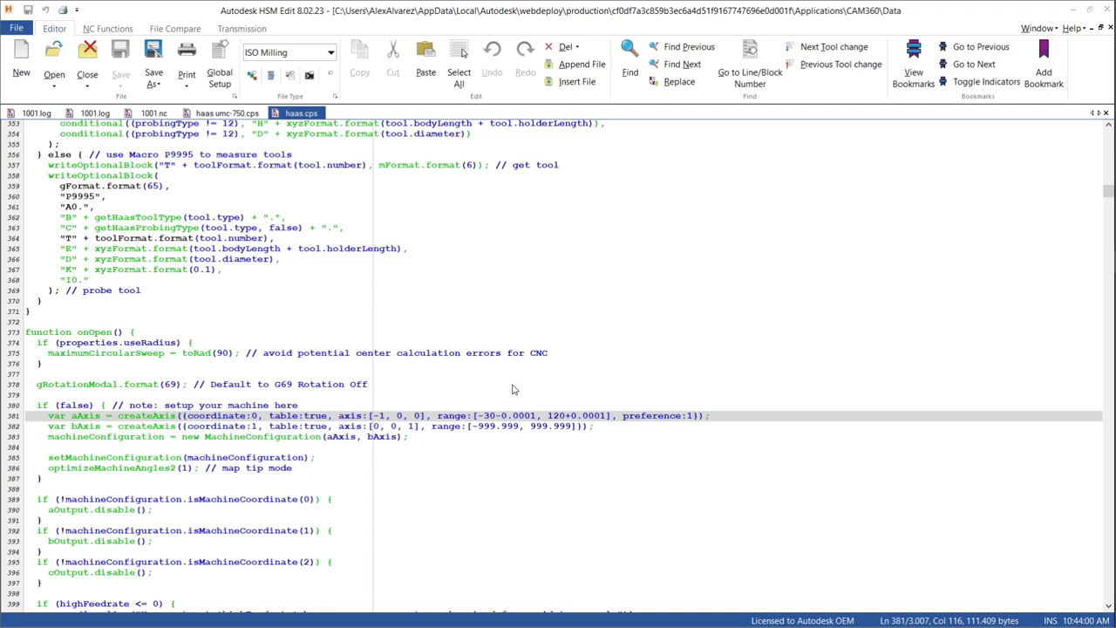
key("alt+Tab")
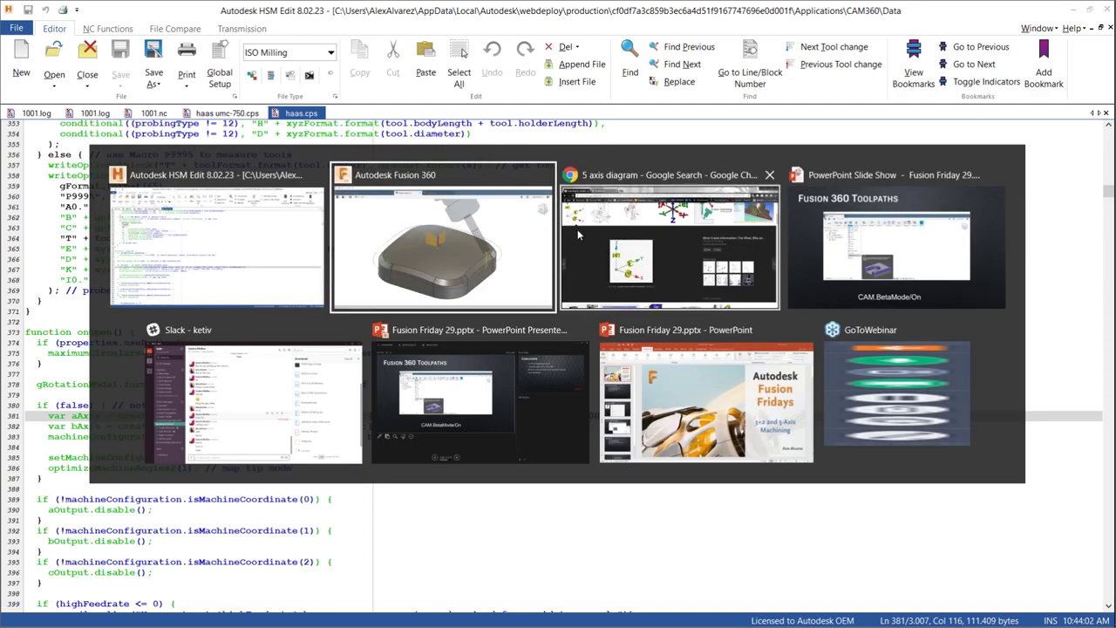
Switch from the 5 axis diagram results back to the Fusion 360 window.
left_click(460, 231)
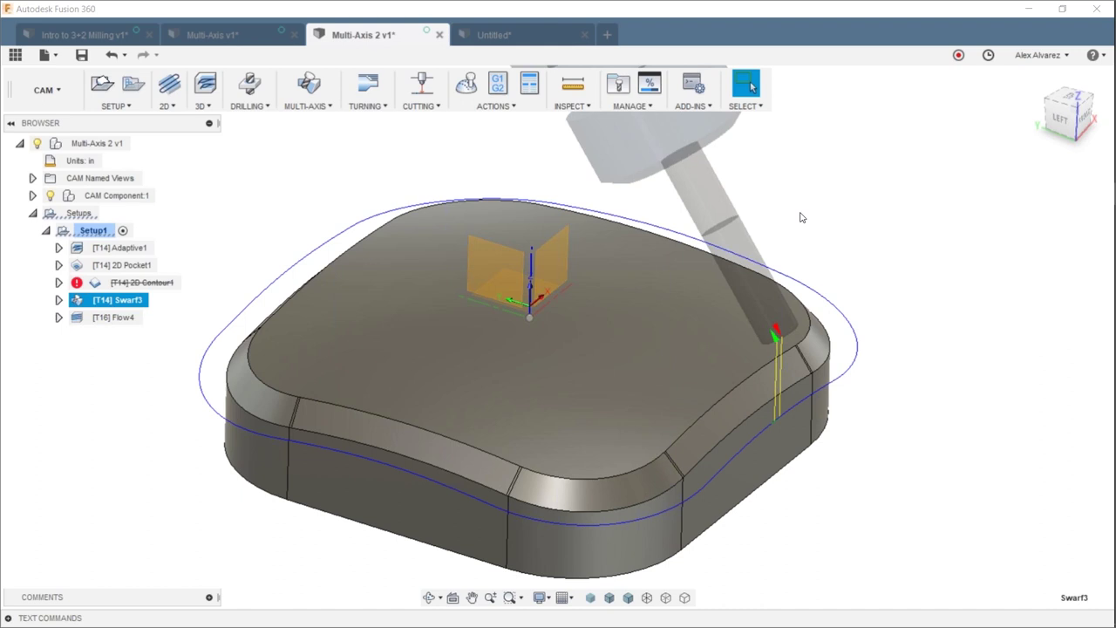
Slightly zoom and pan the Swarf3 cushion view, then switch to the slide show.
scroll(790, 196, "down", 1)
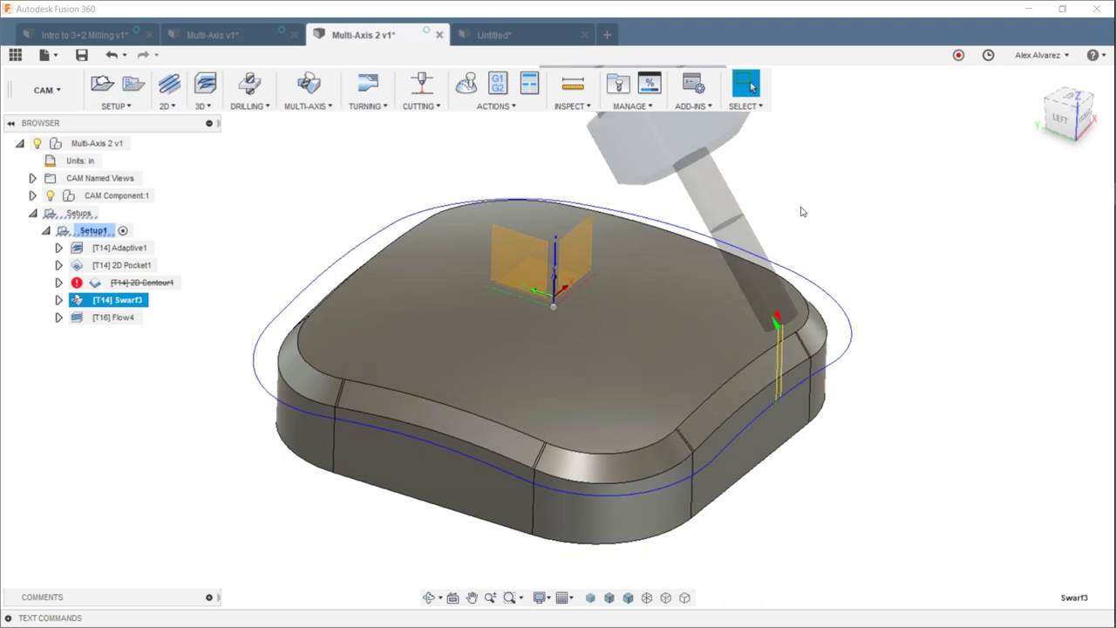
middle_click_drag(797, 205, 804, 213)
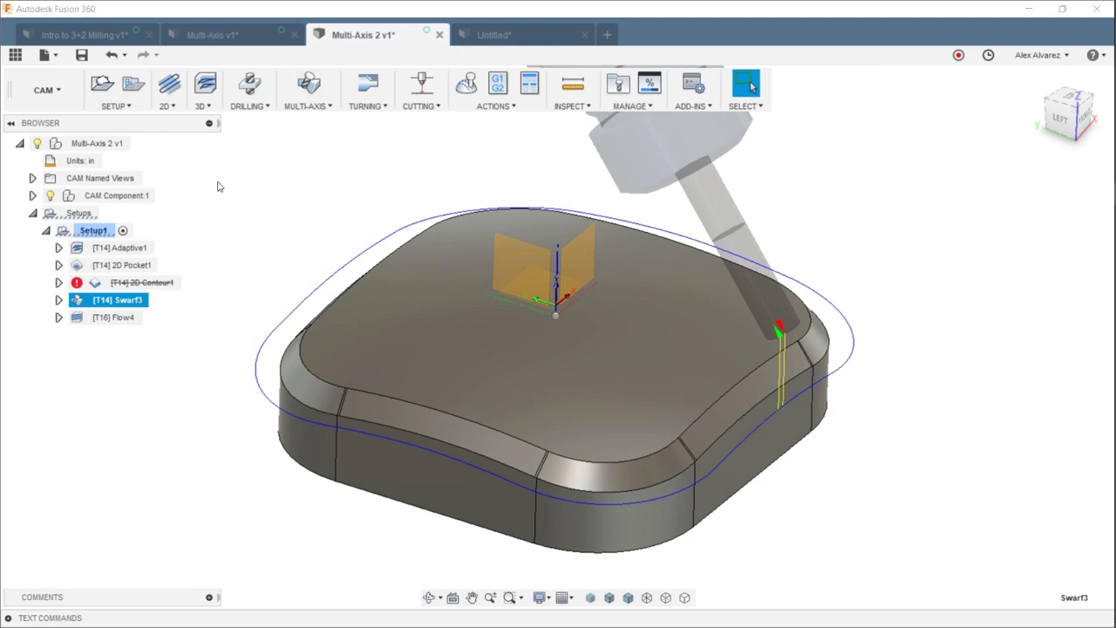
key("alt+Tab")
key("alt+Tab")
key("alt+Tab")
key("alt+Tab")
key("alt+Tab")
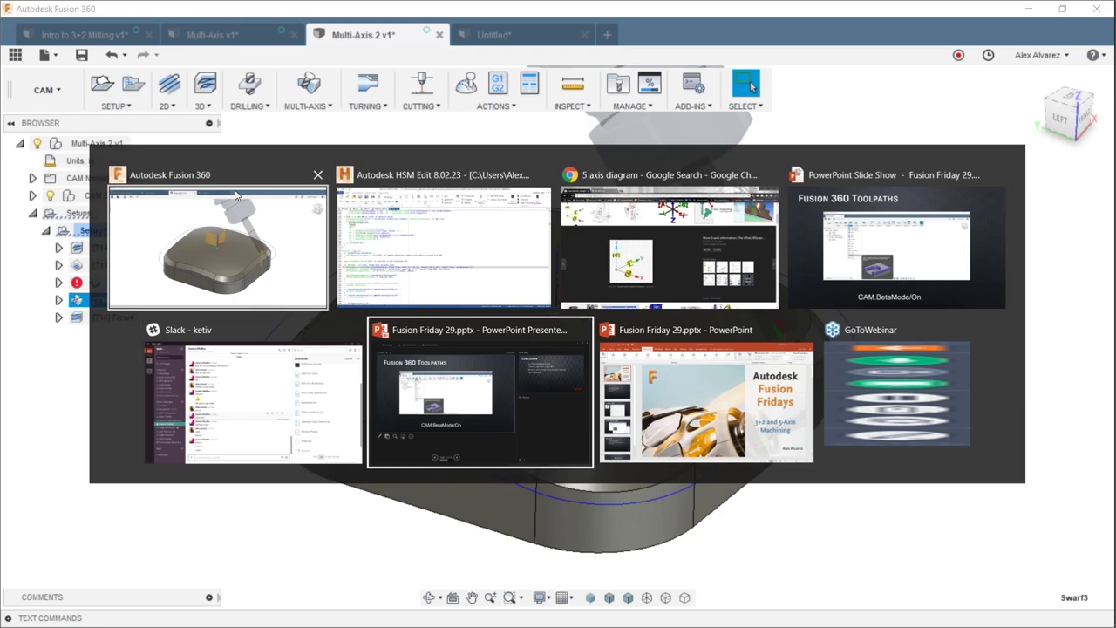
Advance the slide show past the Conclusion slide to Contact Us, then return to Fusion 360.
key("Right")
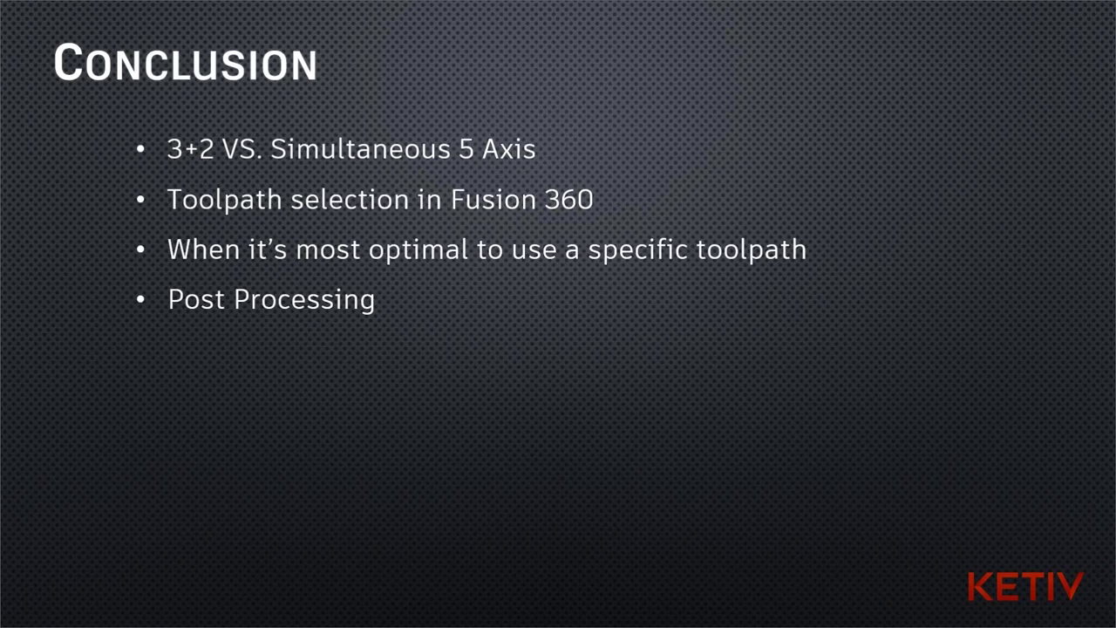
key("Right")
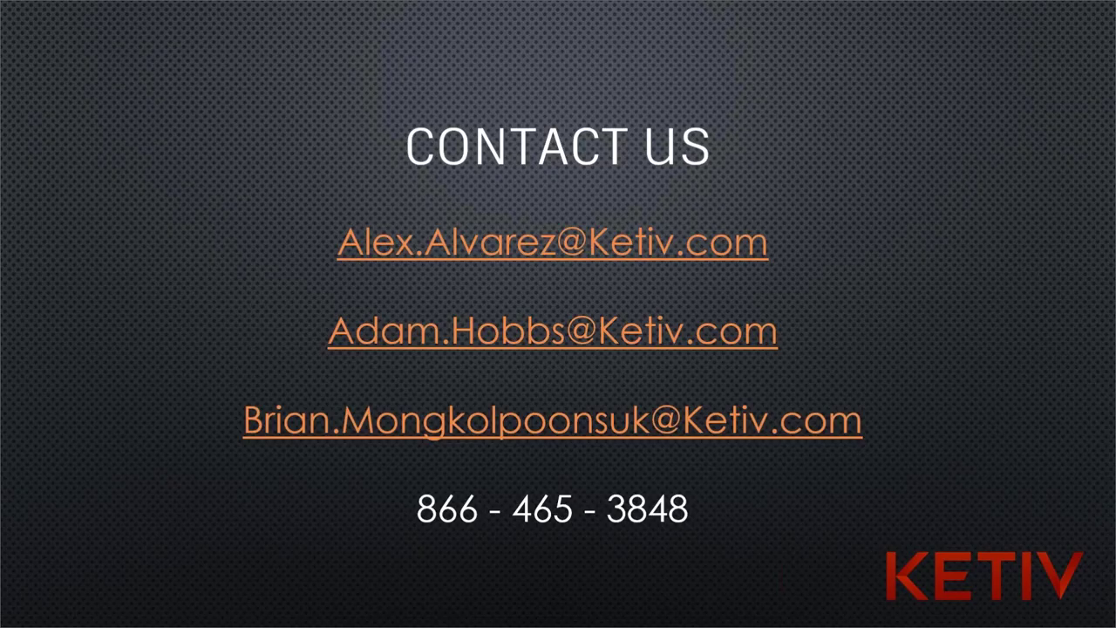
key("alt+Tab")
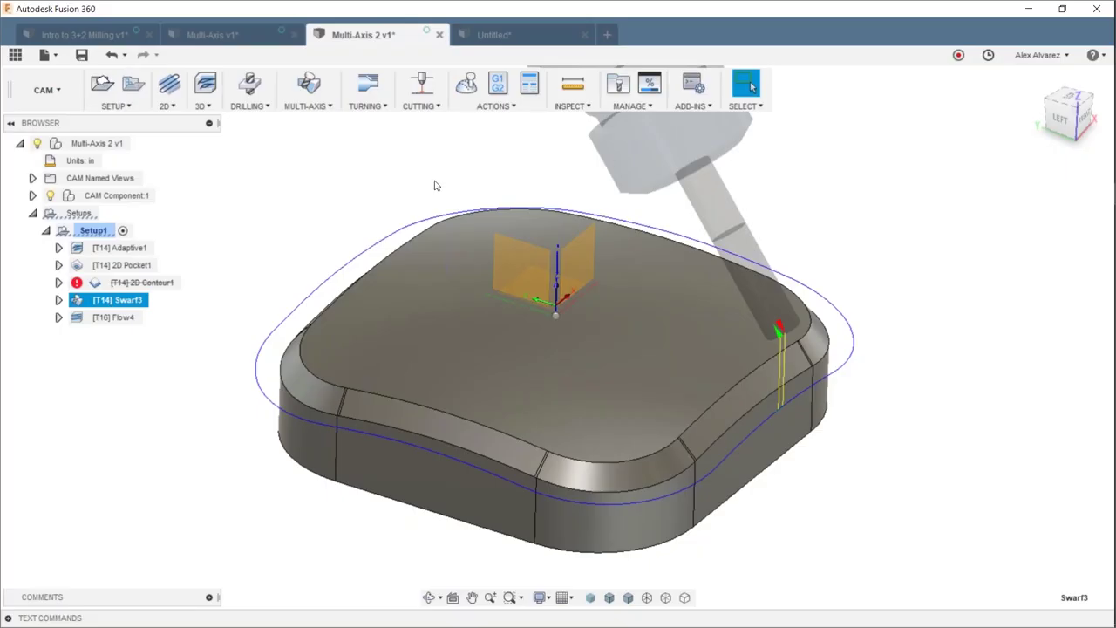
Deselect the Swarf3 toolpath, then hide and re-show the Text Commands panel from File > View.
left_click(404, 165)
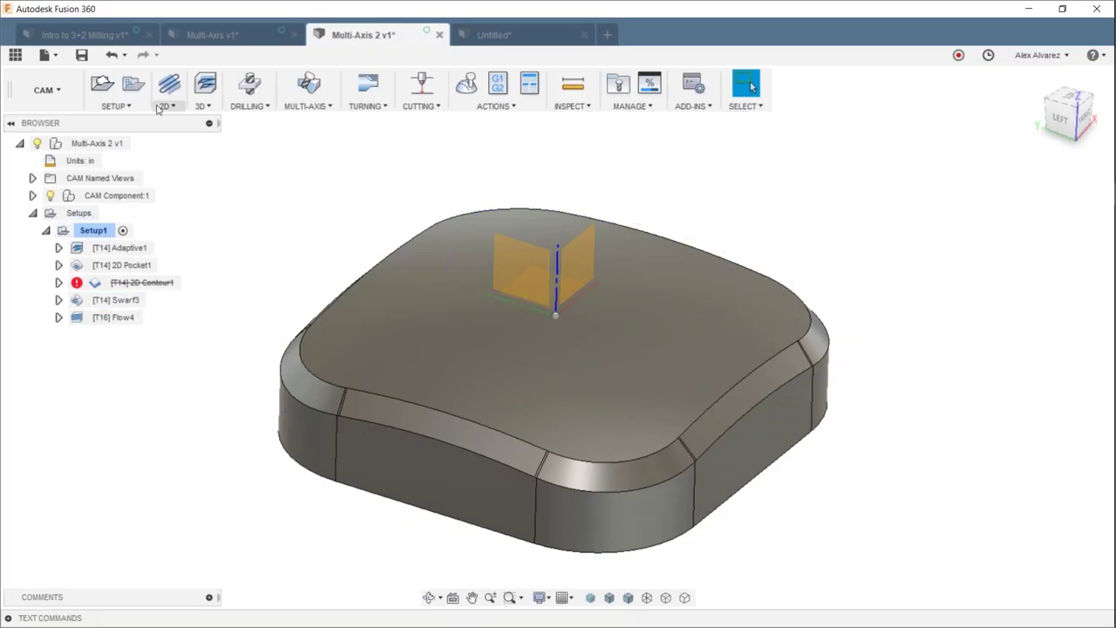
left_click(45, 55)
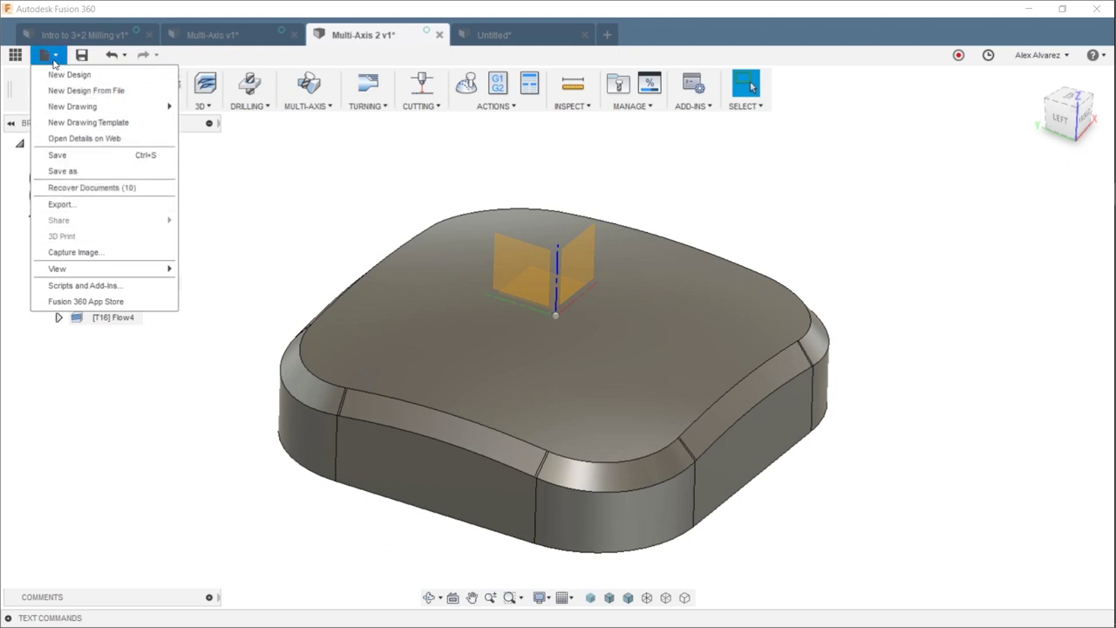
left_click(43, 54)
left_click(54, 55)
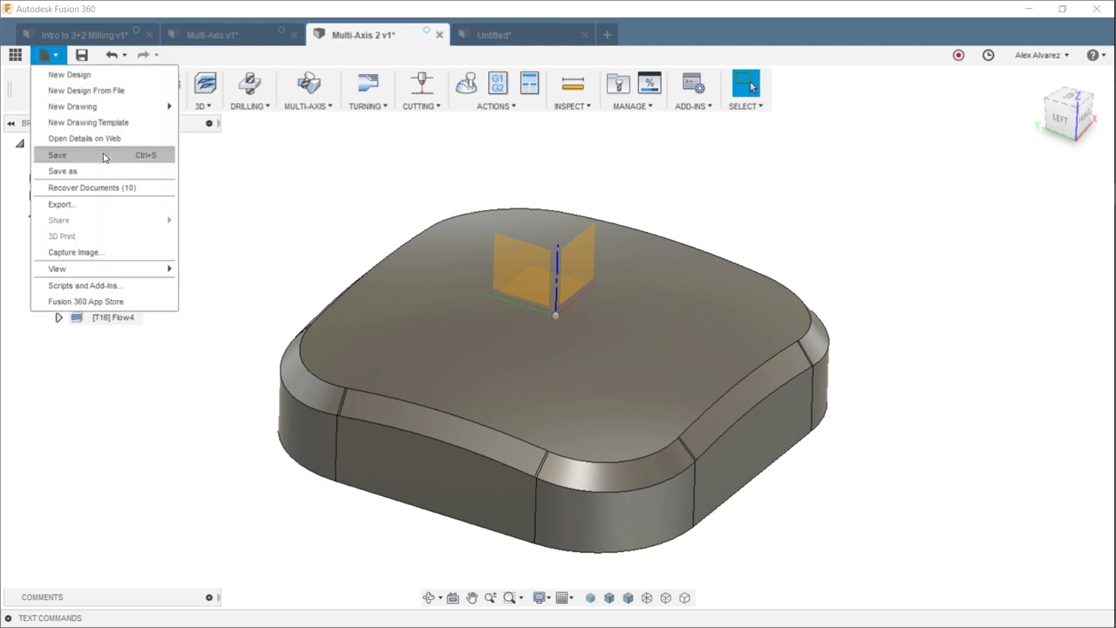
mouse_move(125, 277)
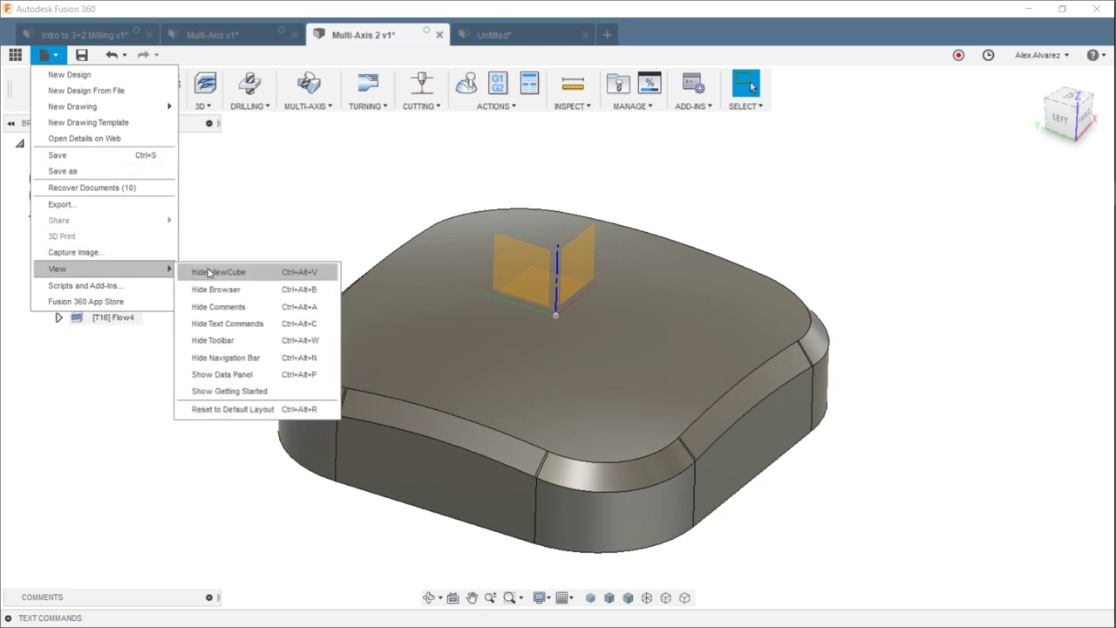
left_click(224, 324)
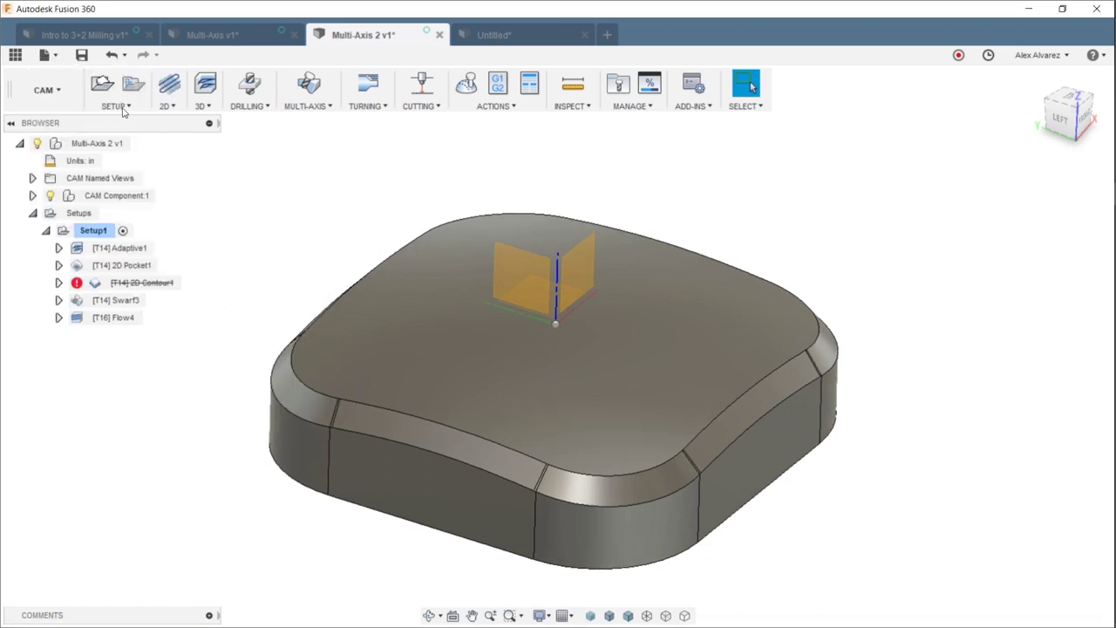
left_click(44, 55)
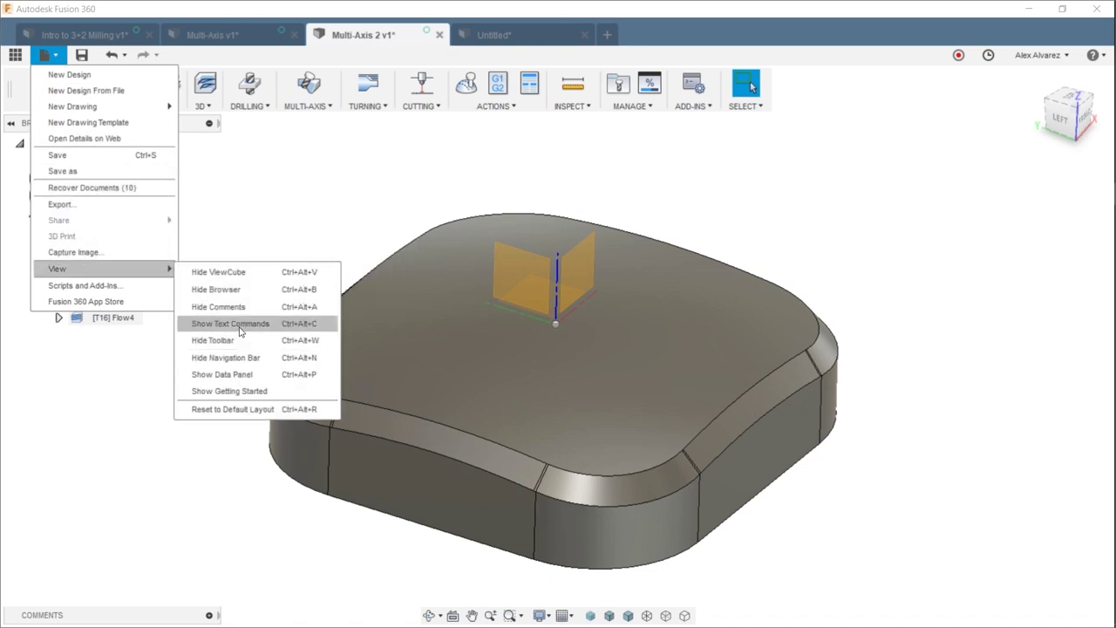
left_click(290, 332)
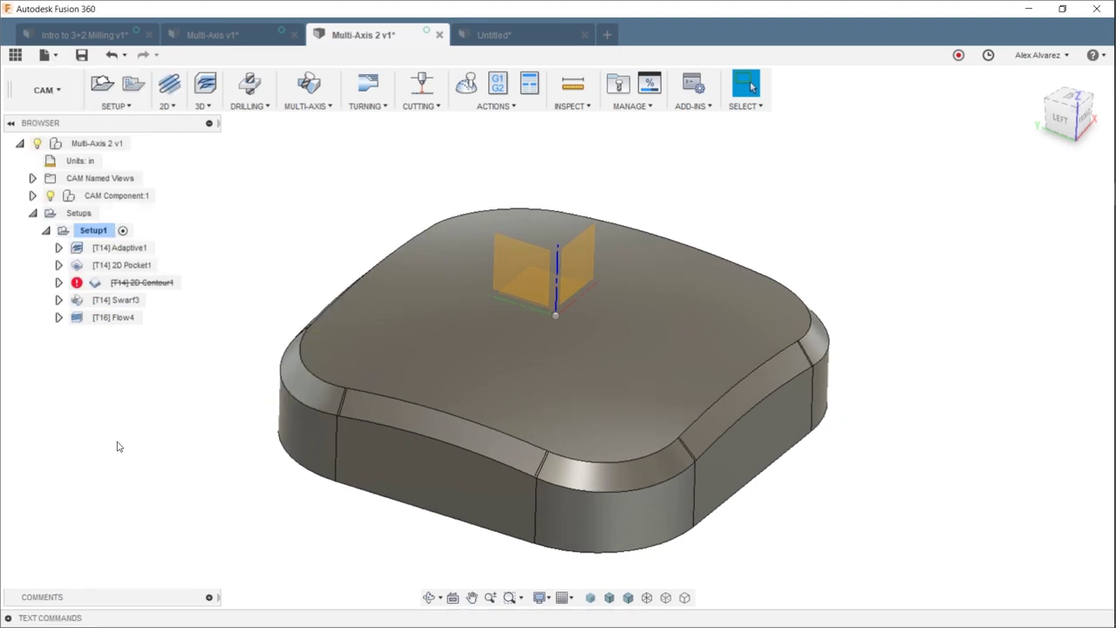
Turn CAM beta mode off by running CAM.BetaMode/off in Text Commands.
left_click(7, 617)
left_click(61, 619)
type("cAM.Beta")
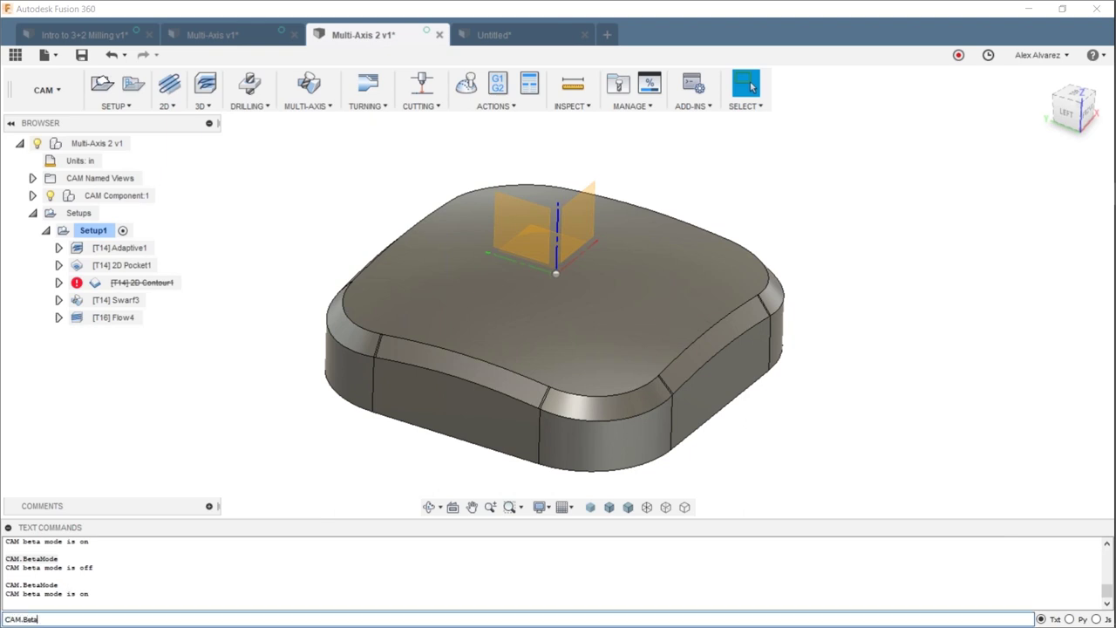
type("Mode/off")
key("Return")
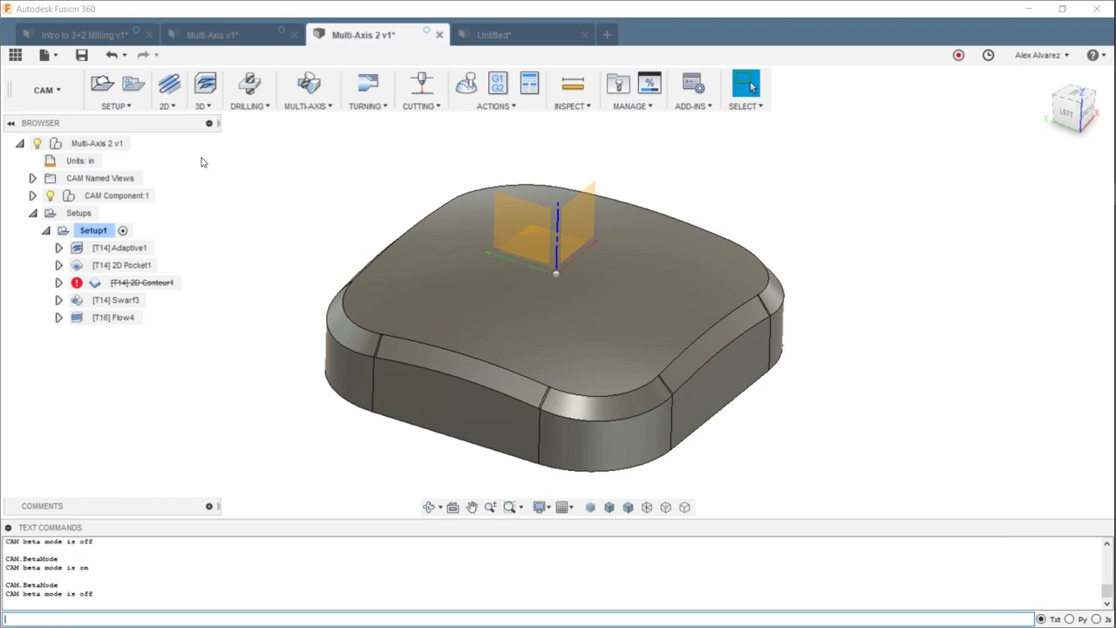
Check the 3D toolpath strategy list, then return to the Contact Us slide in PowerPoint.
left_click(202, 106)
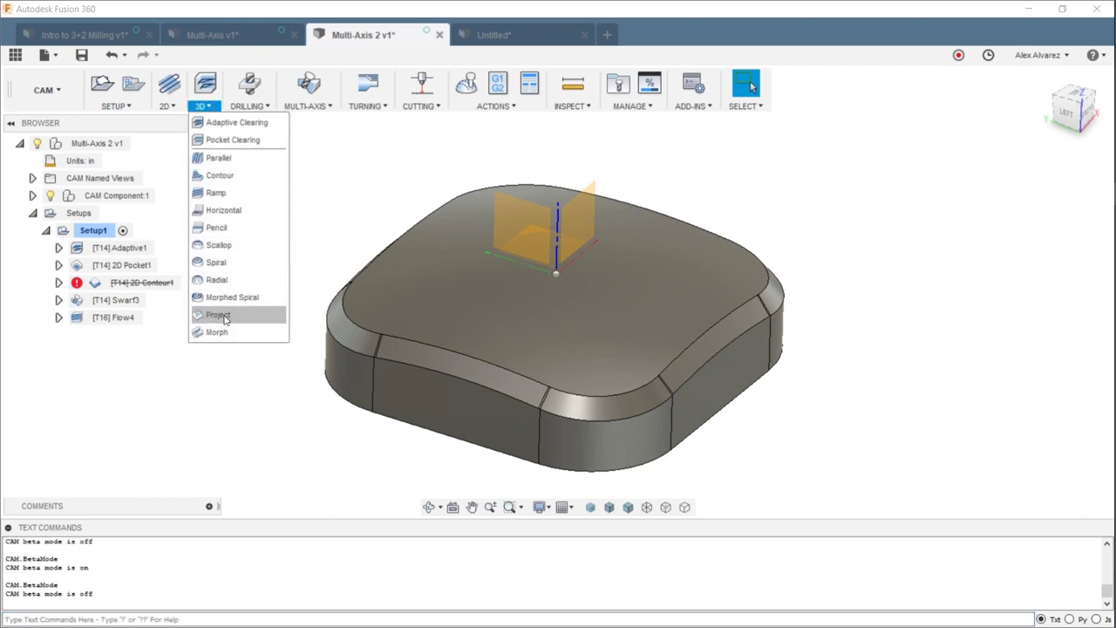
left_click(310, 242)
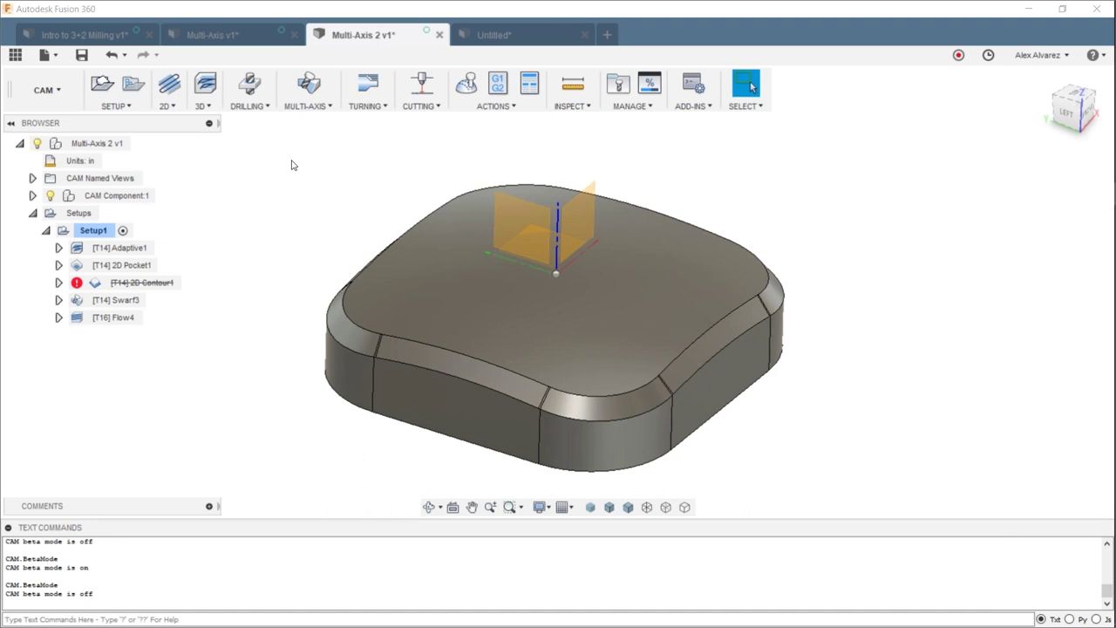
key("alt+Tab")
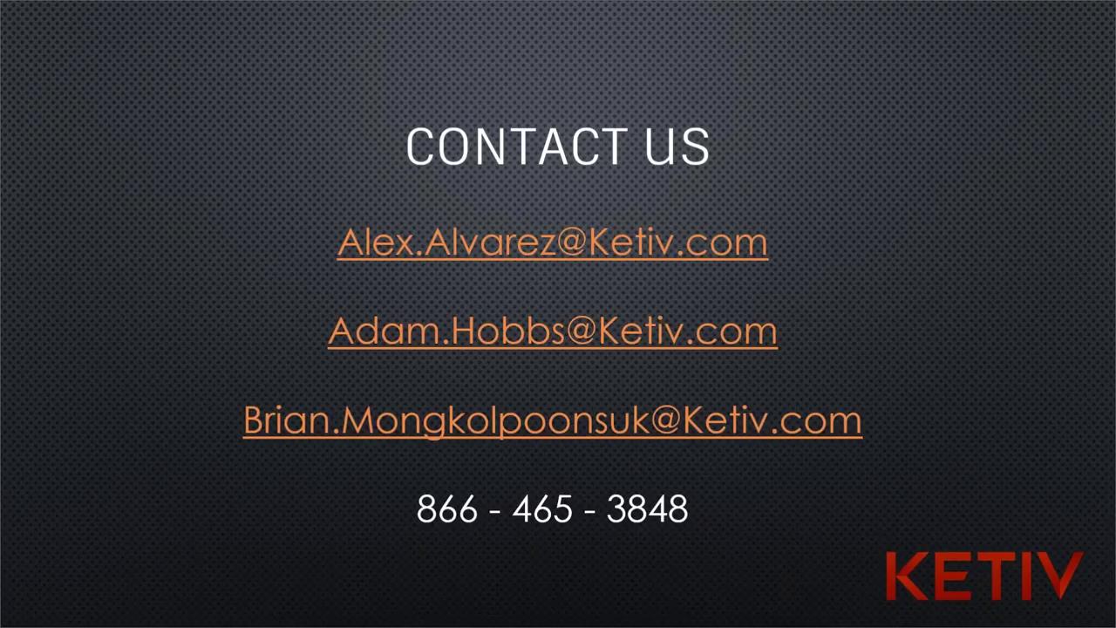